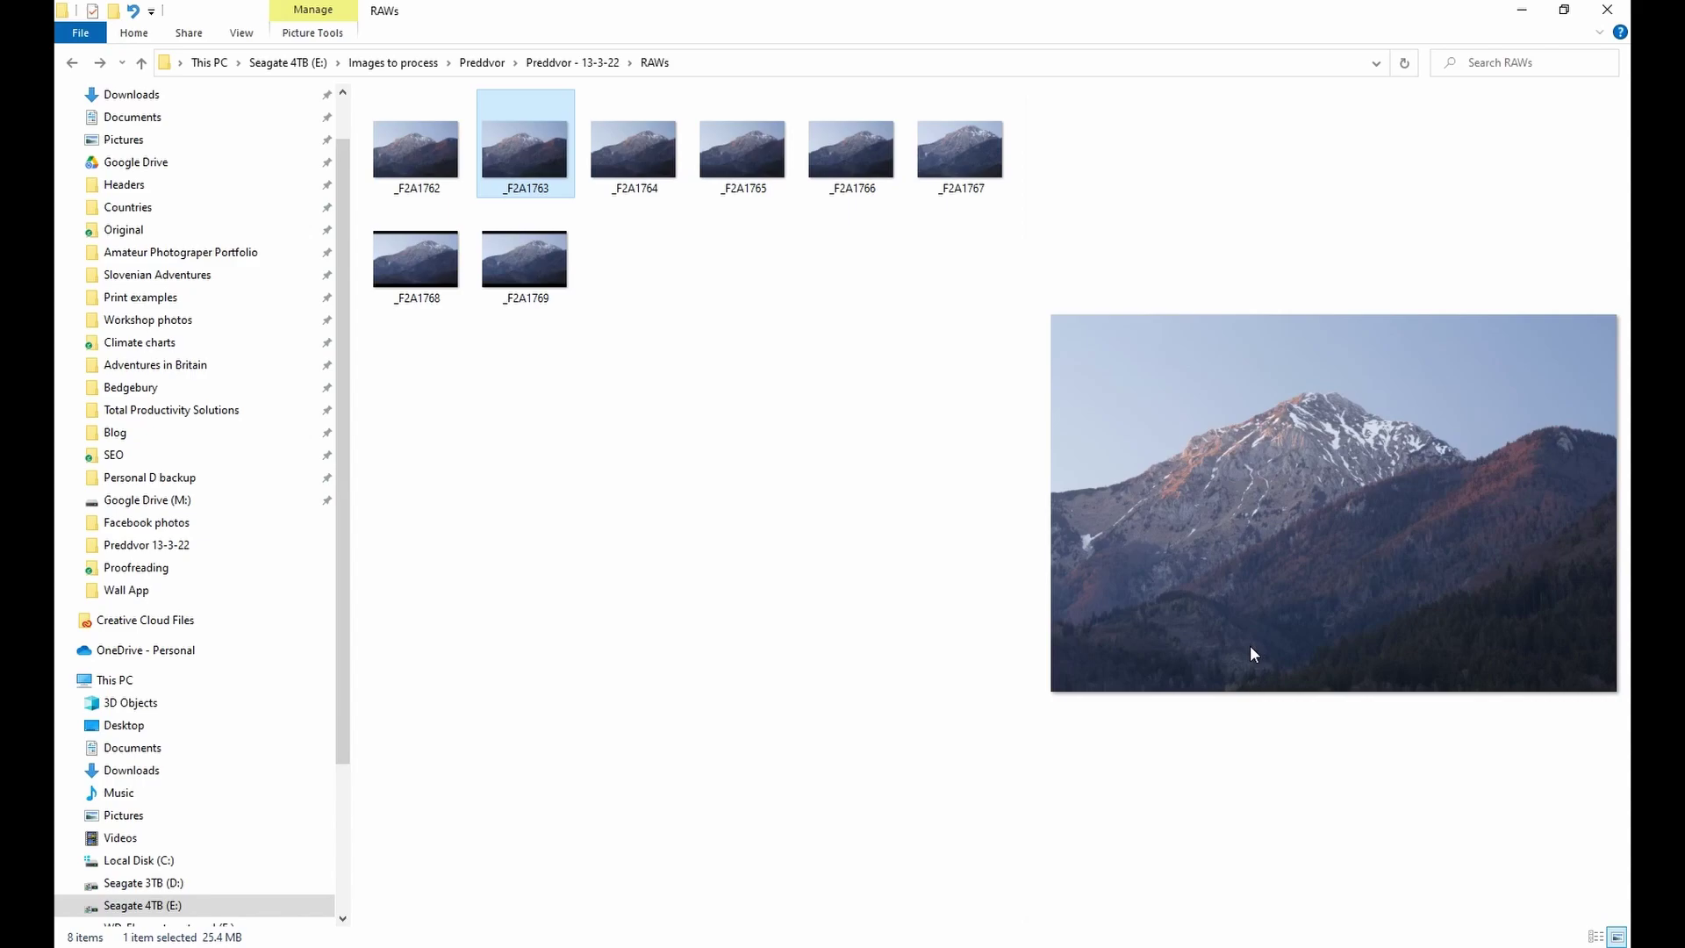
pyautogui.click(433, 163)
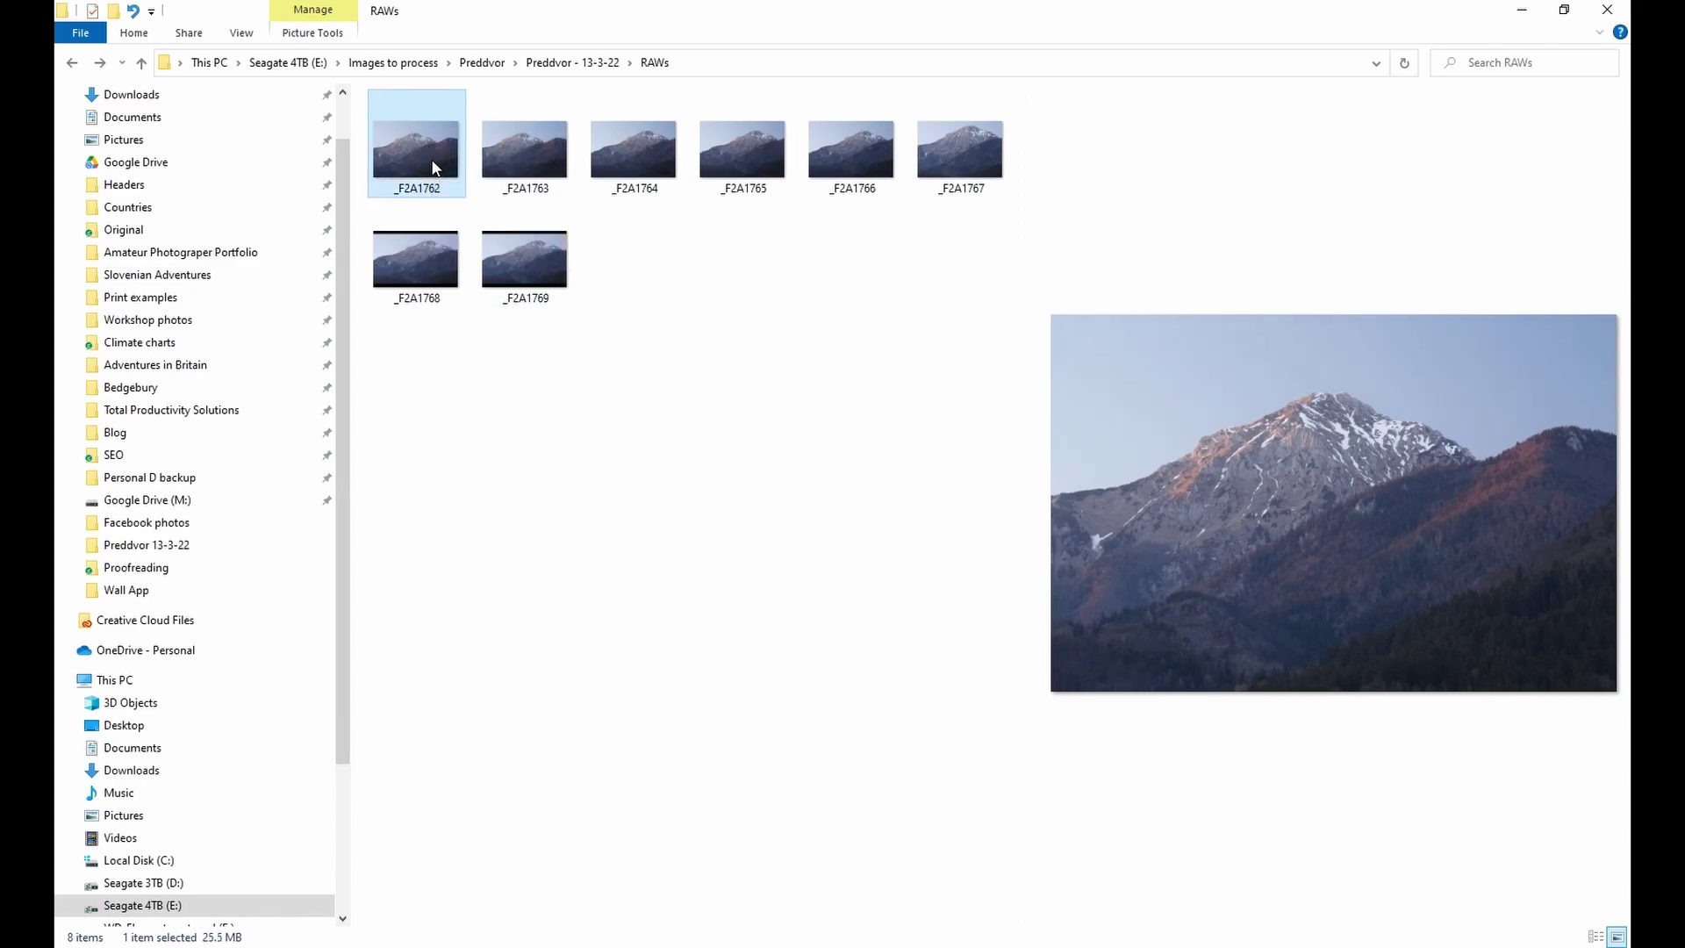
pyautogui.click(521, 163)
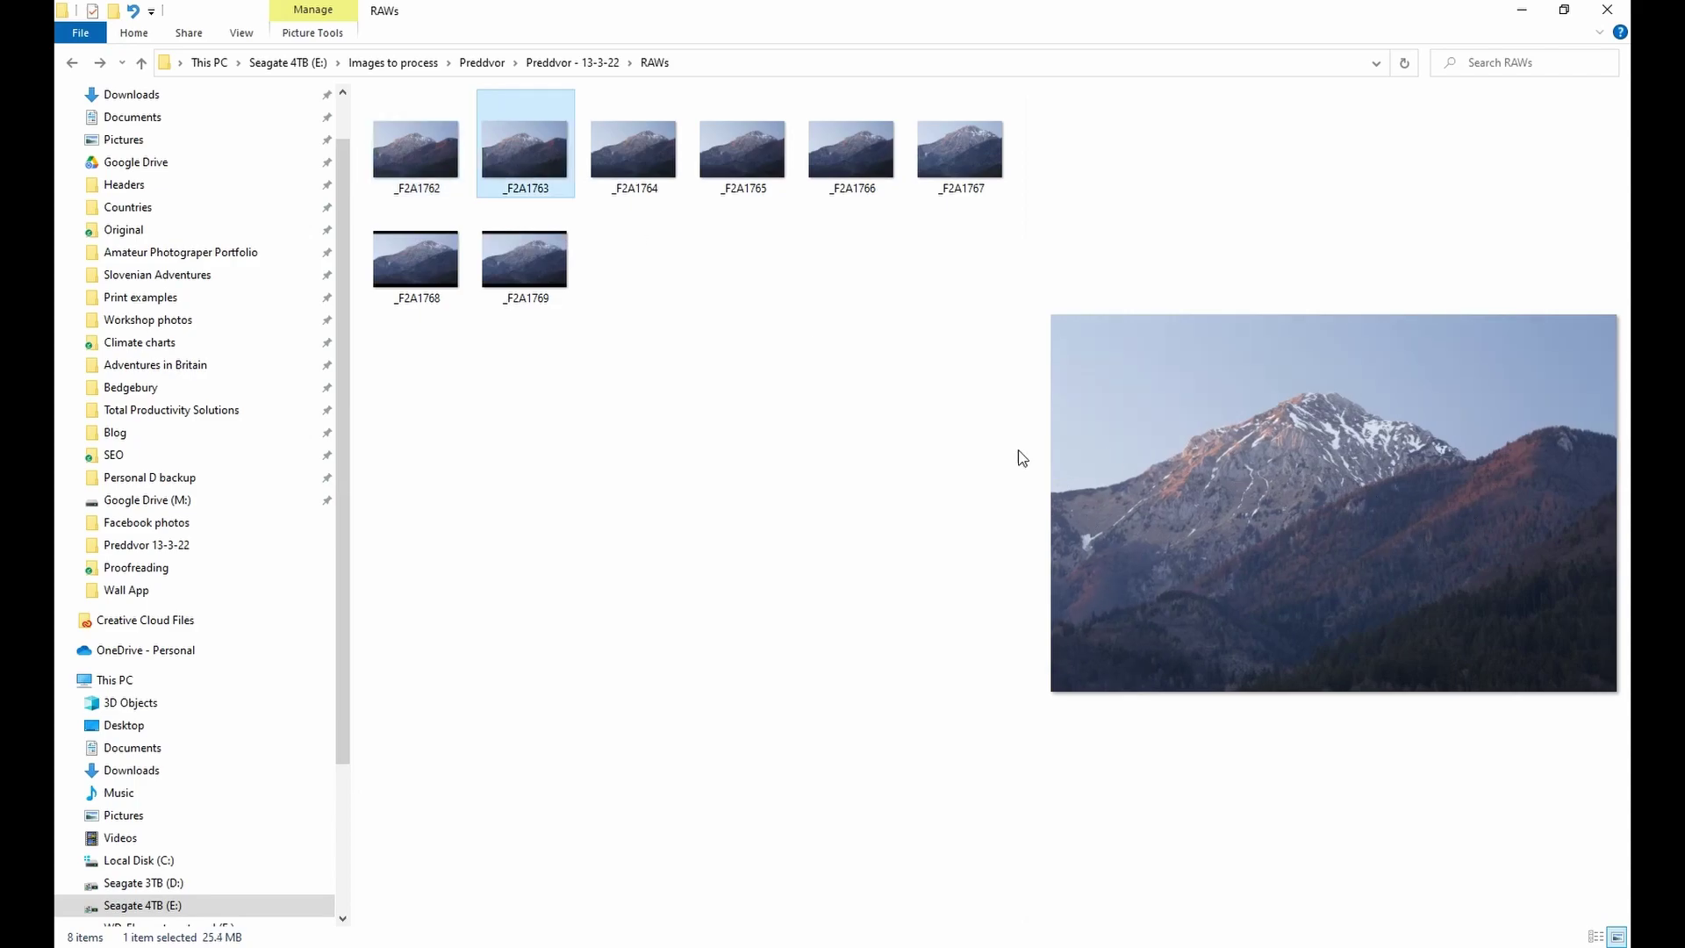
pyautogui.click(628, 154)
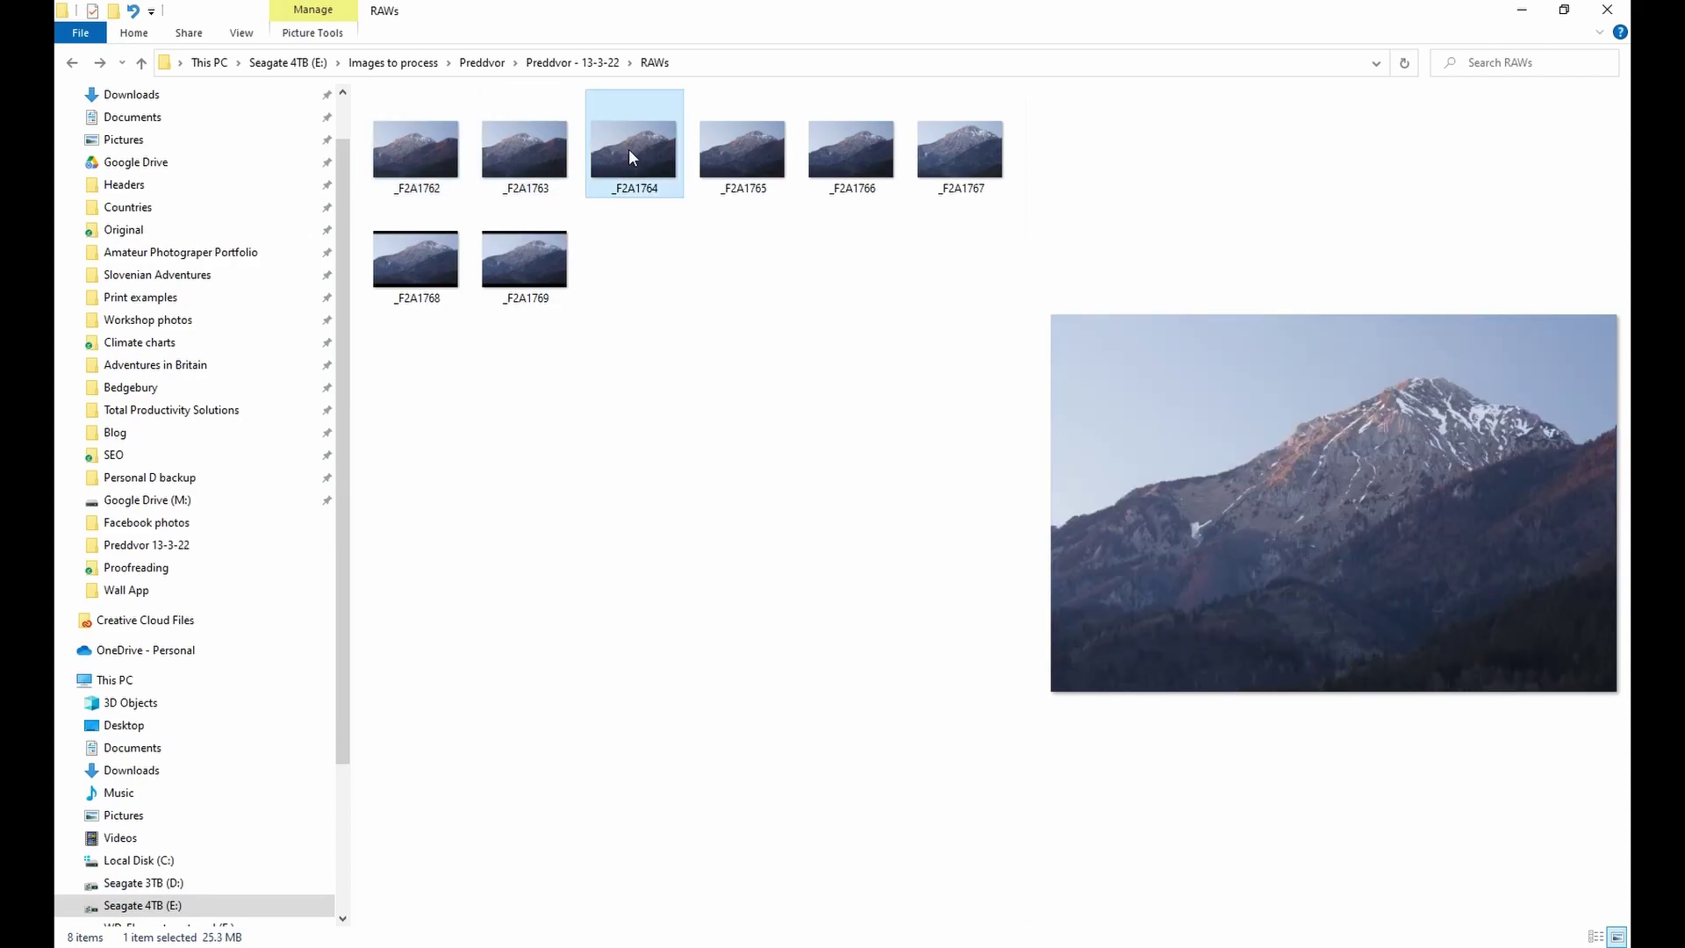
pyautogui.click(737, 163)
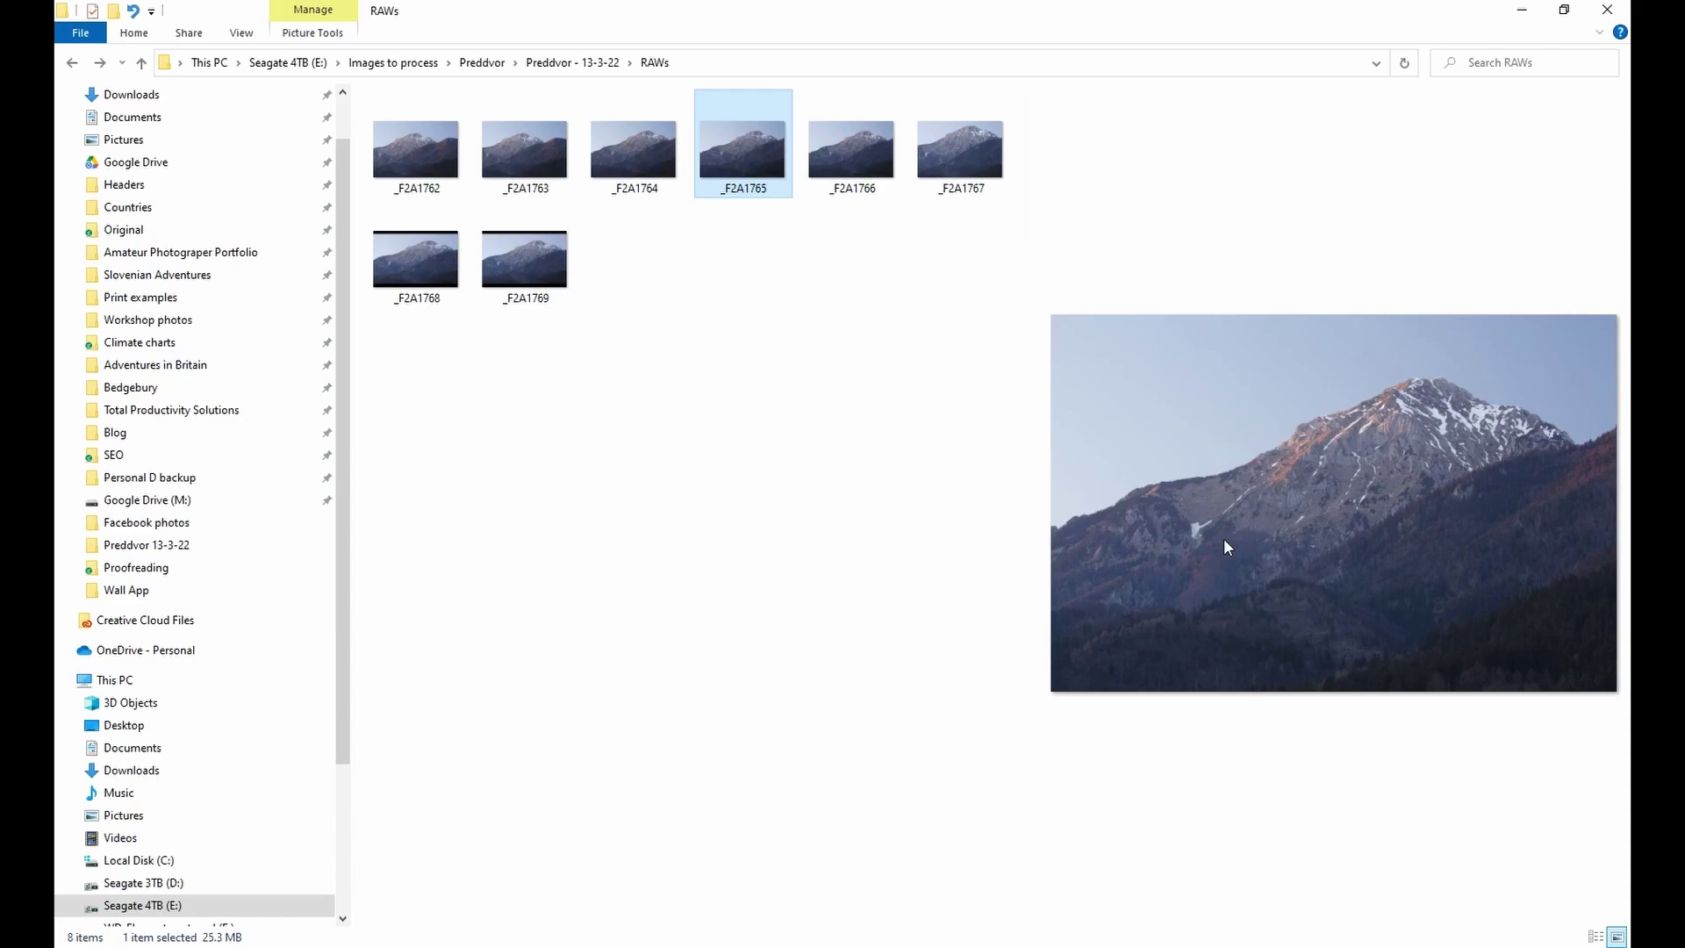
pyautogui.click(849, 160)
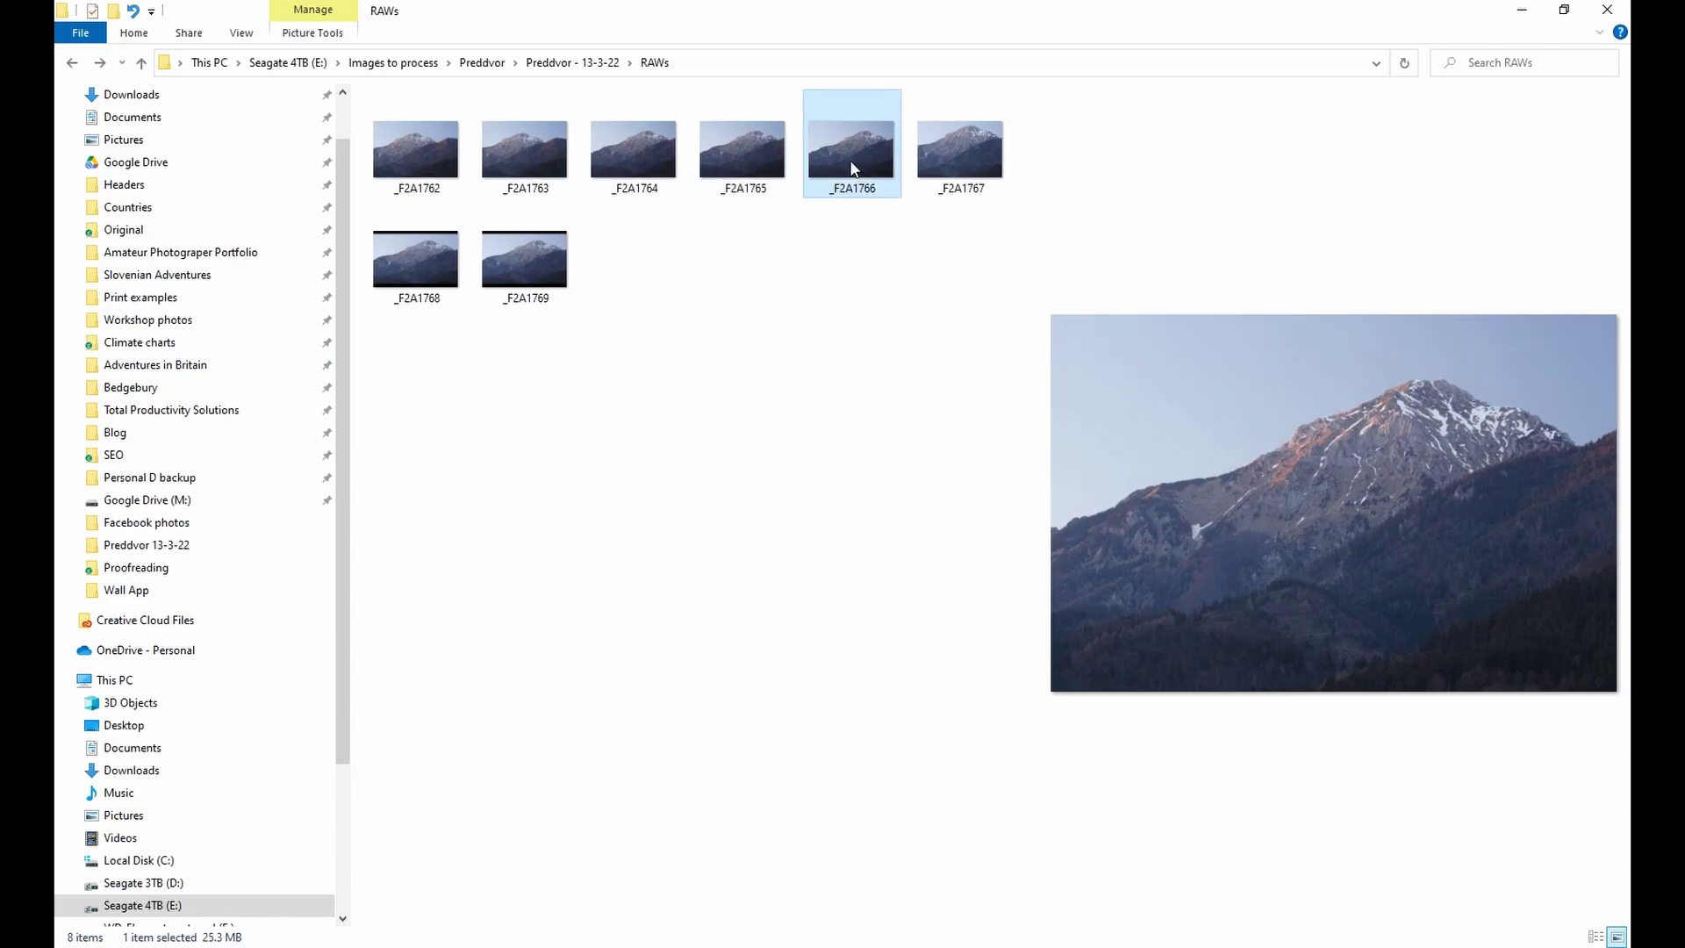
pyautogui.click(969, 171)
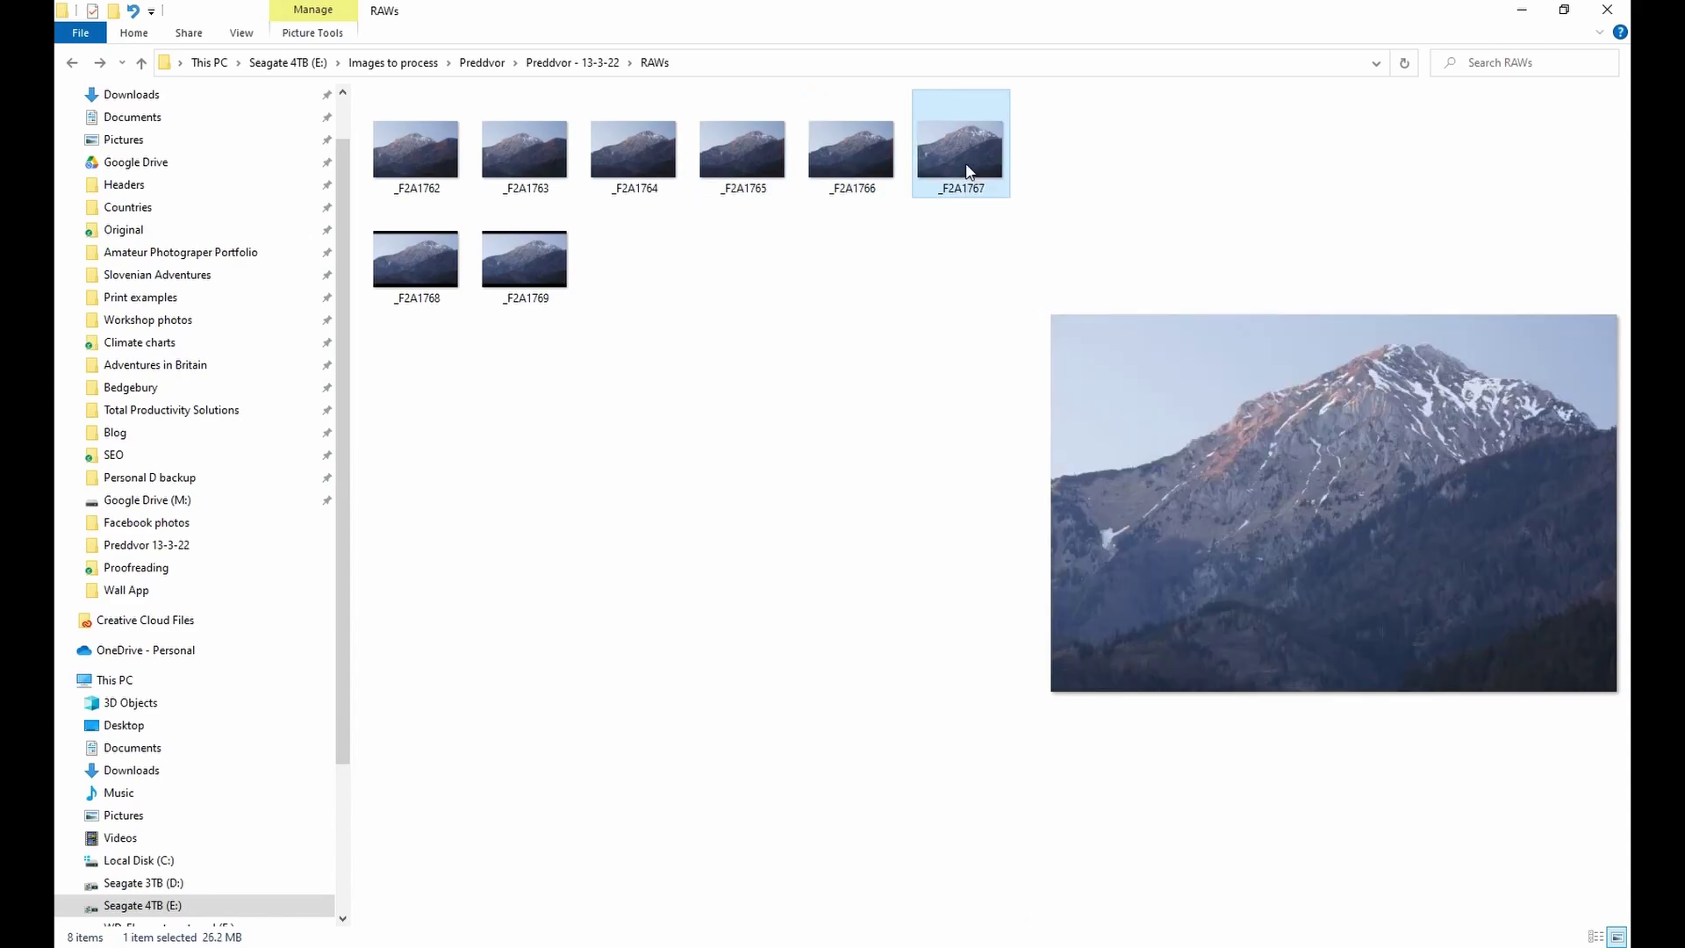
pyautogui.click(436, 287)
pyautogui.click(532, 258)
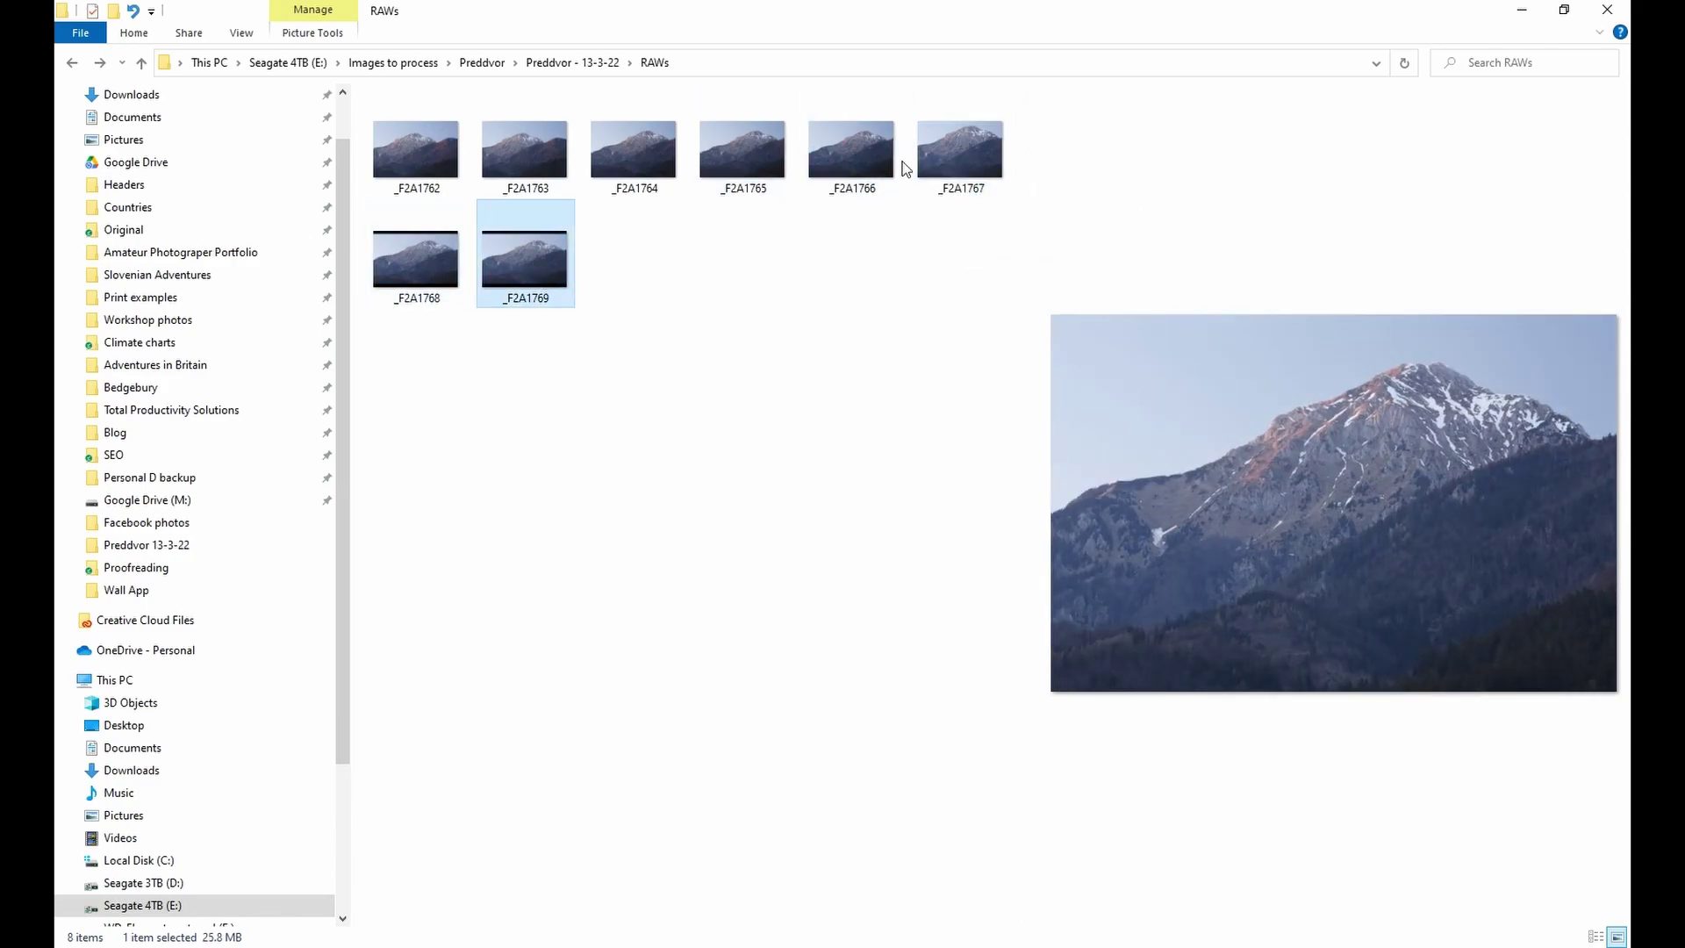
pyautogui.click(969, 165)
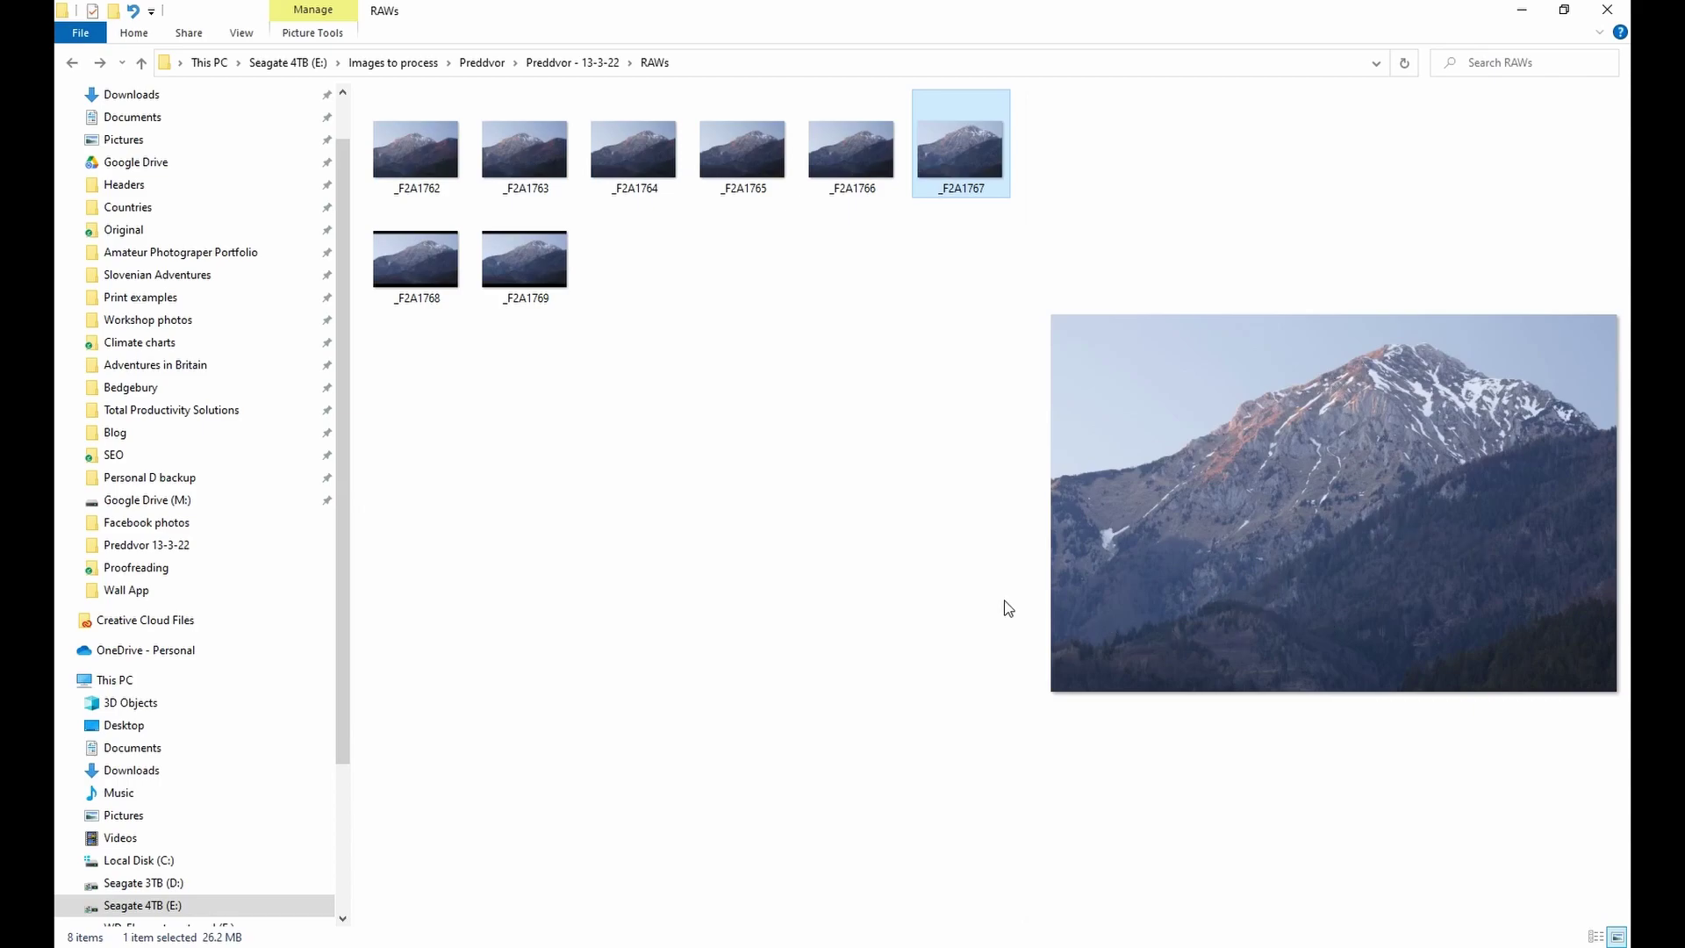
pyautogui.moveTo(533, 156)
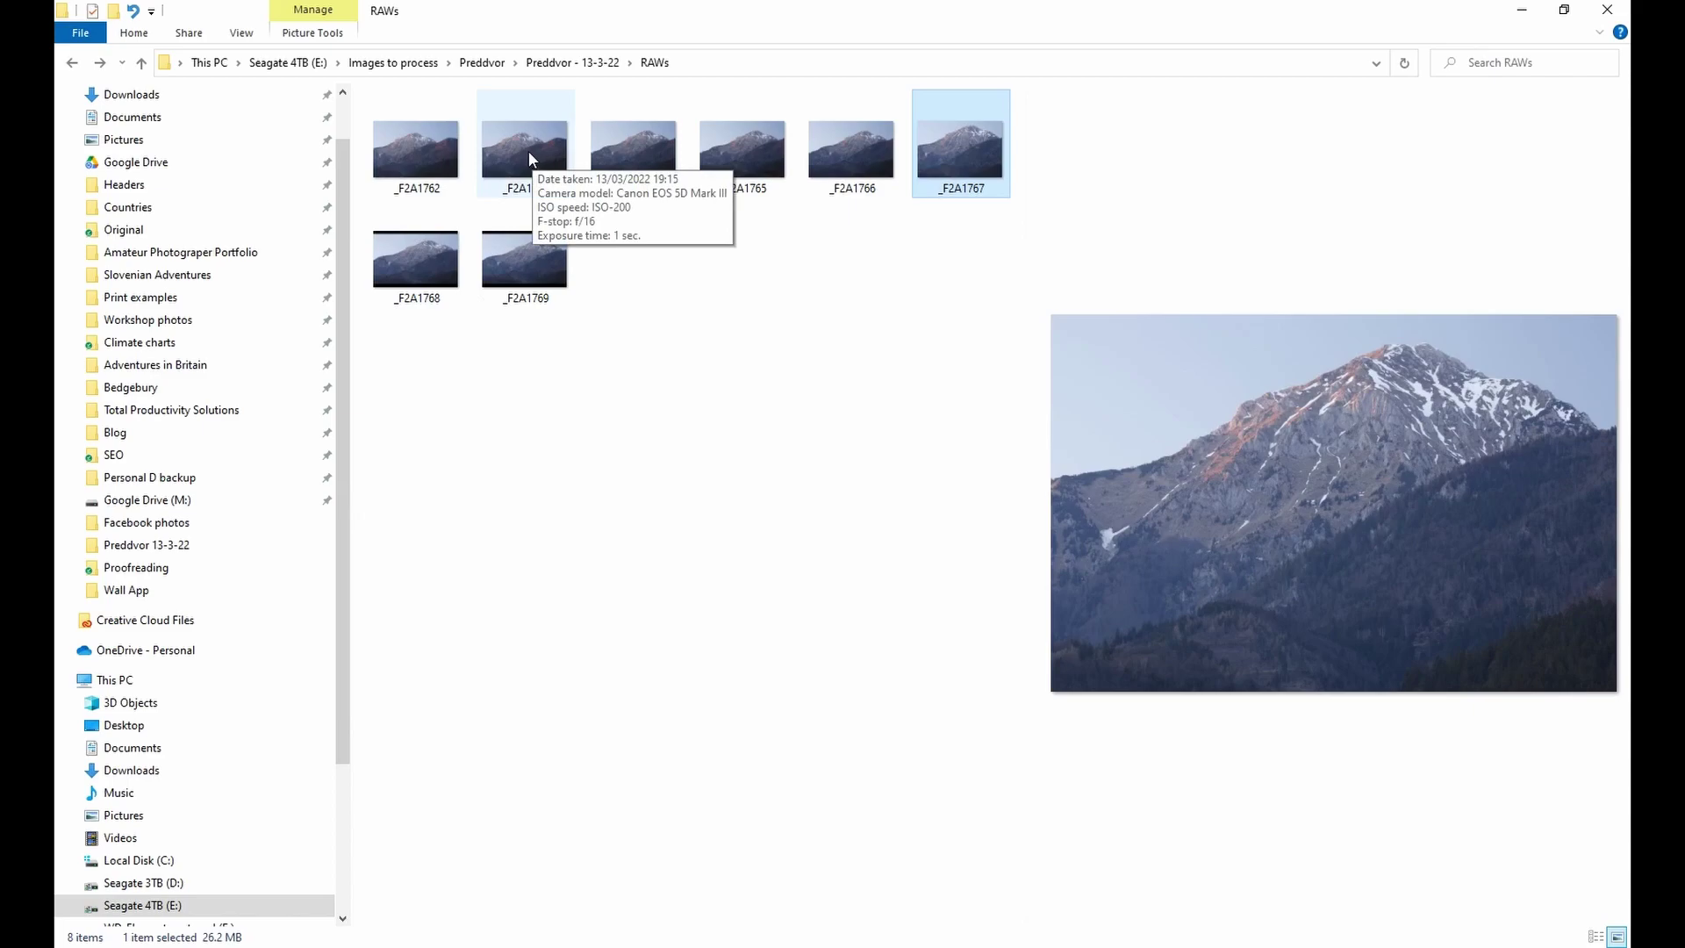
pyautogui.click(530, 157)
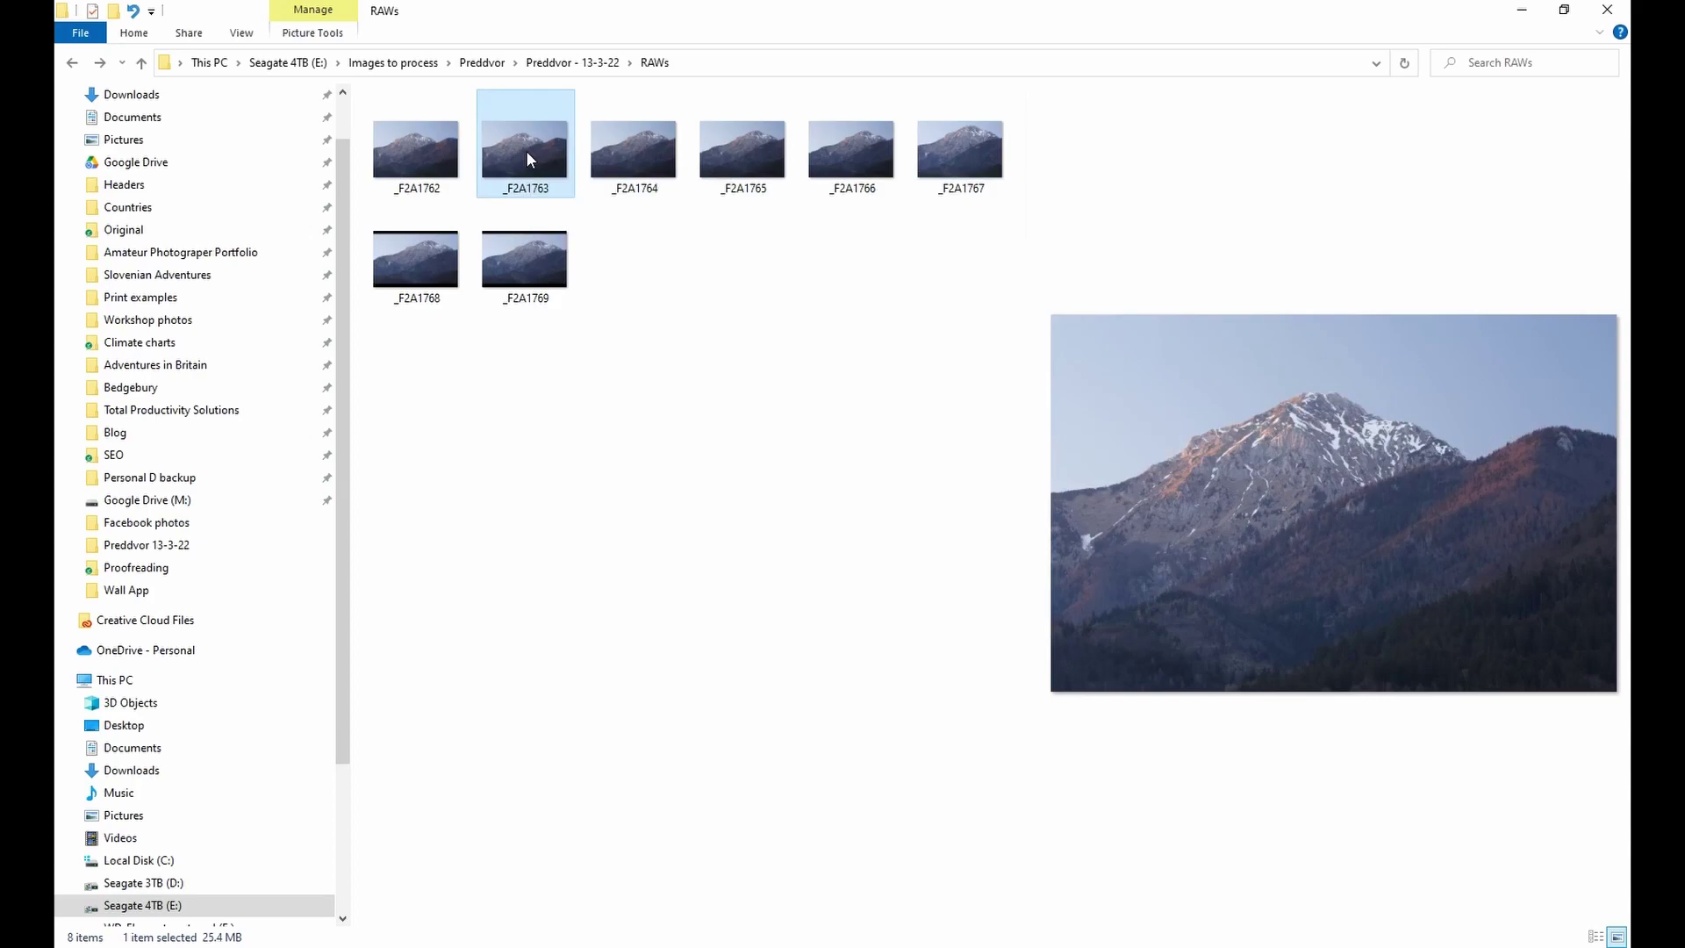
# Step: Open the raw file _F2A1763 in Adobe Photoshop 2022 using Open with
pyautogui.rightClick(528, 158)
pyautogui.moveTo(650, 368)
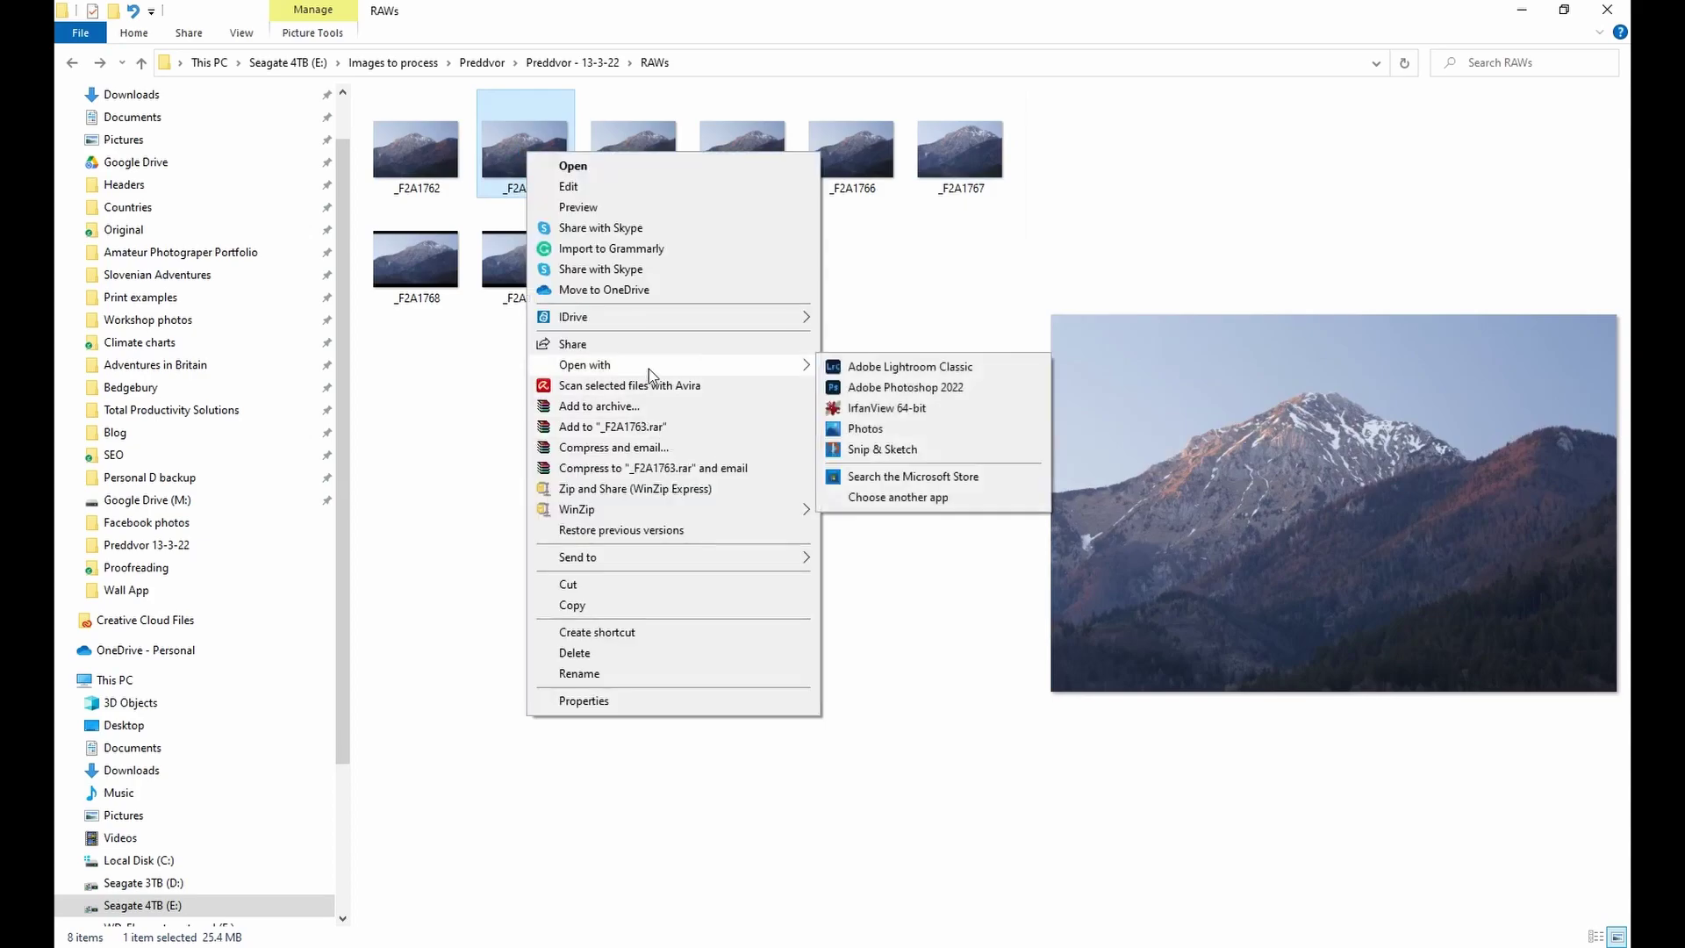
pyautogui.click(933, 397)
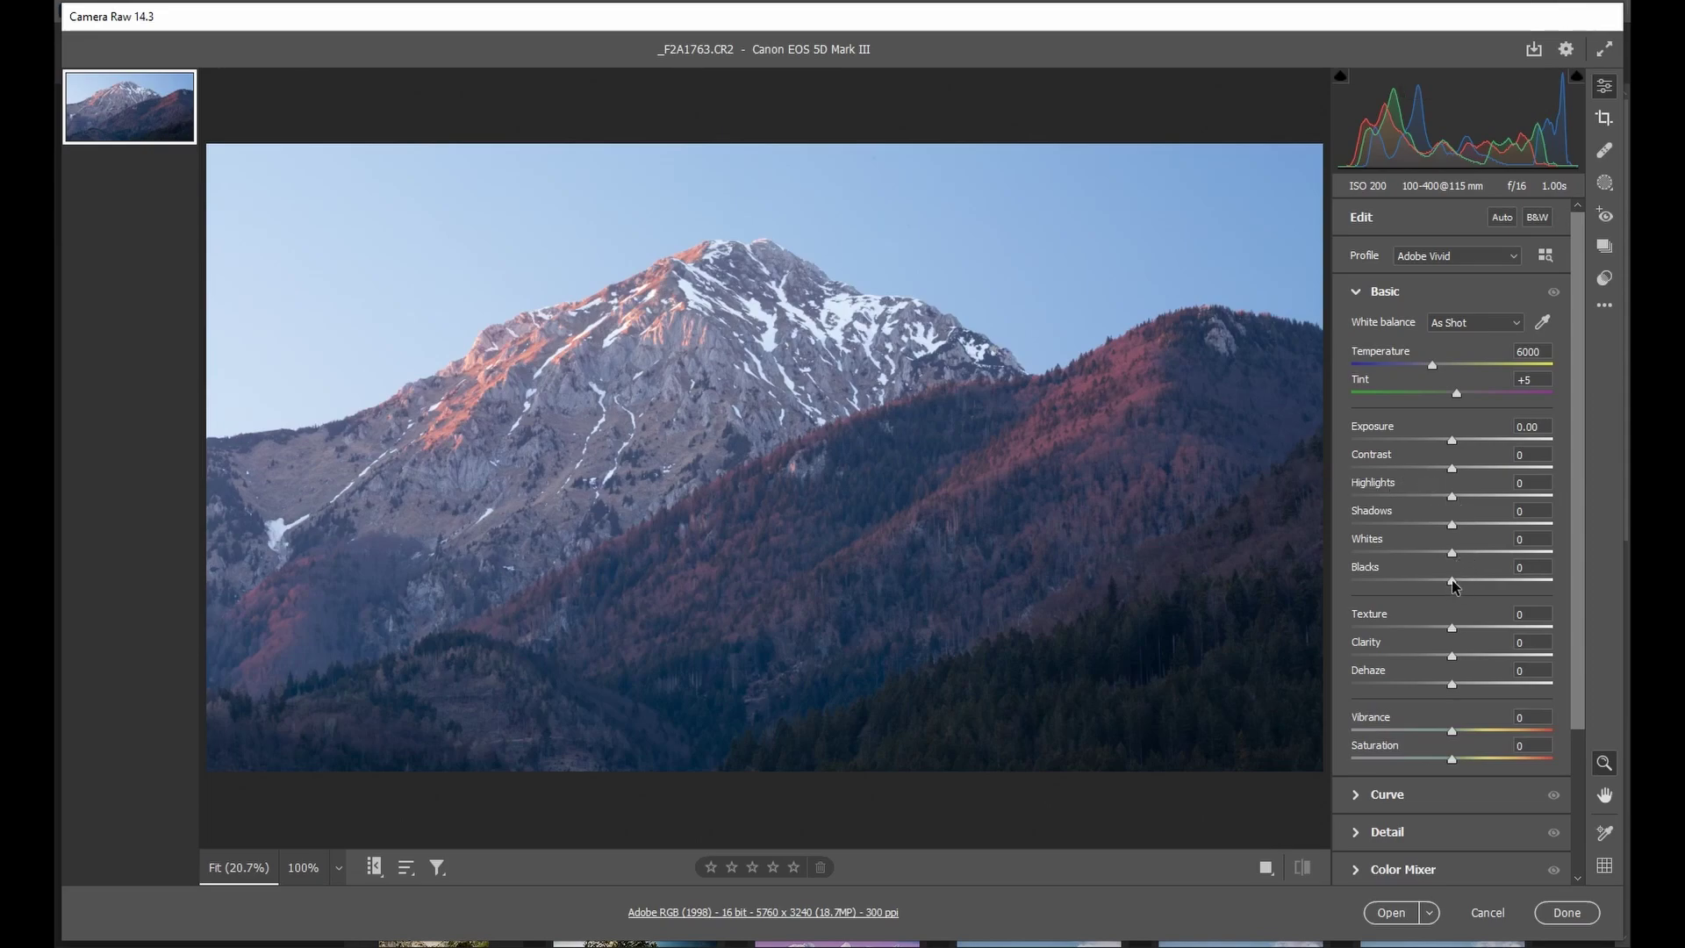
# Step: Set Blacks -18, Whites +11, Highlights -20, then Texture +10 at 100% zoom
pyautogui.moveTo(1453, 581); pyautogui.dragTo(1435, 576)
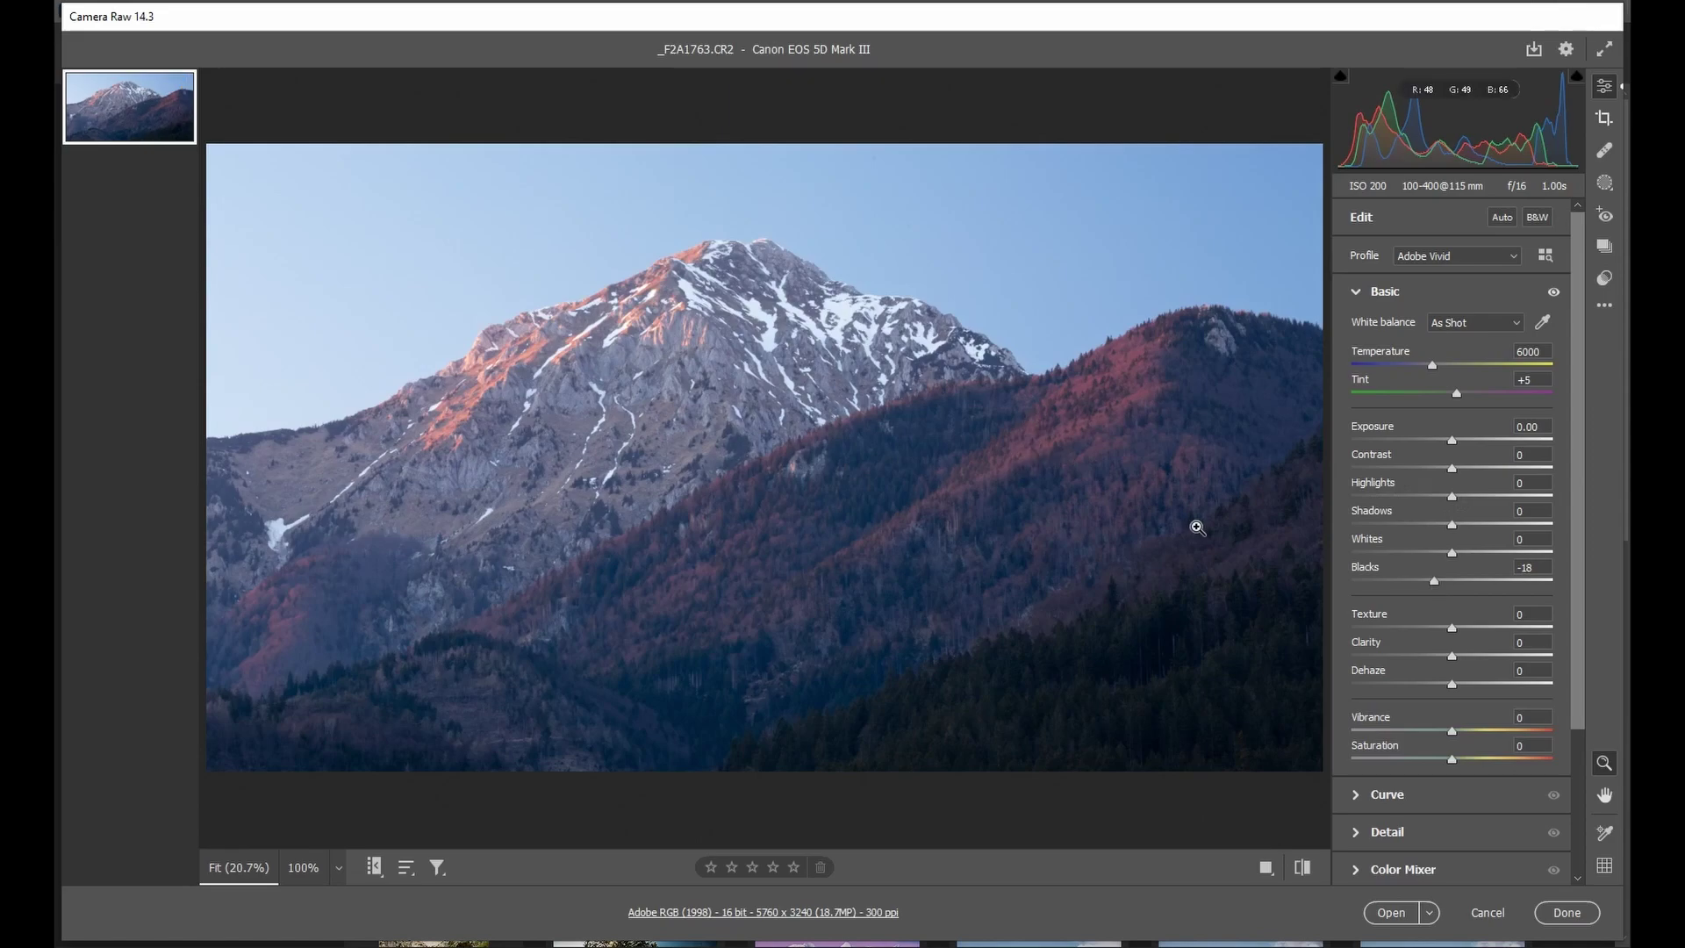
pyautogui.moveTo(1451, 552); pyautogui.dragTo(1352, 498)
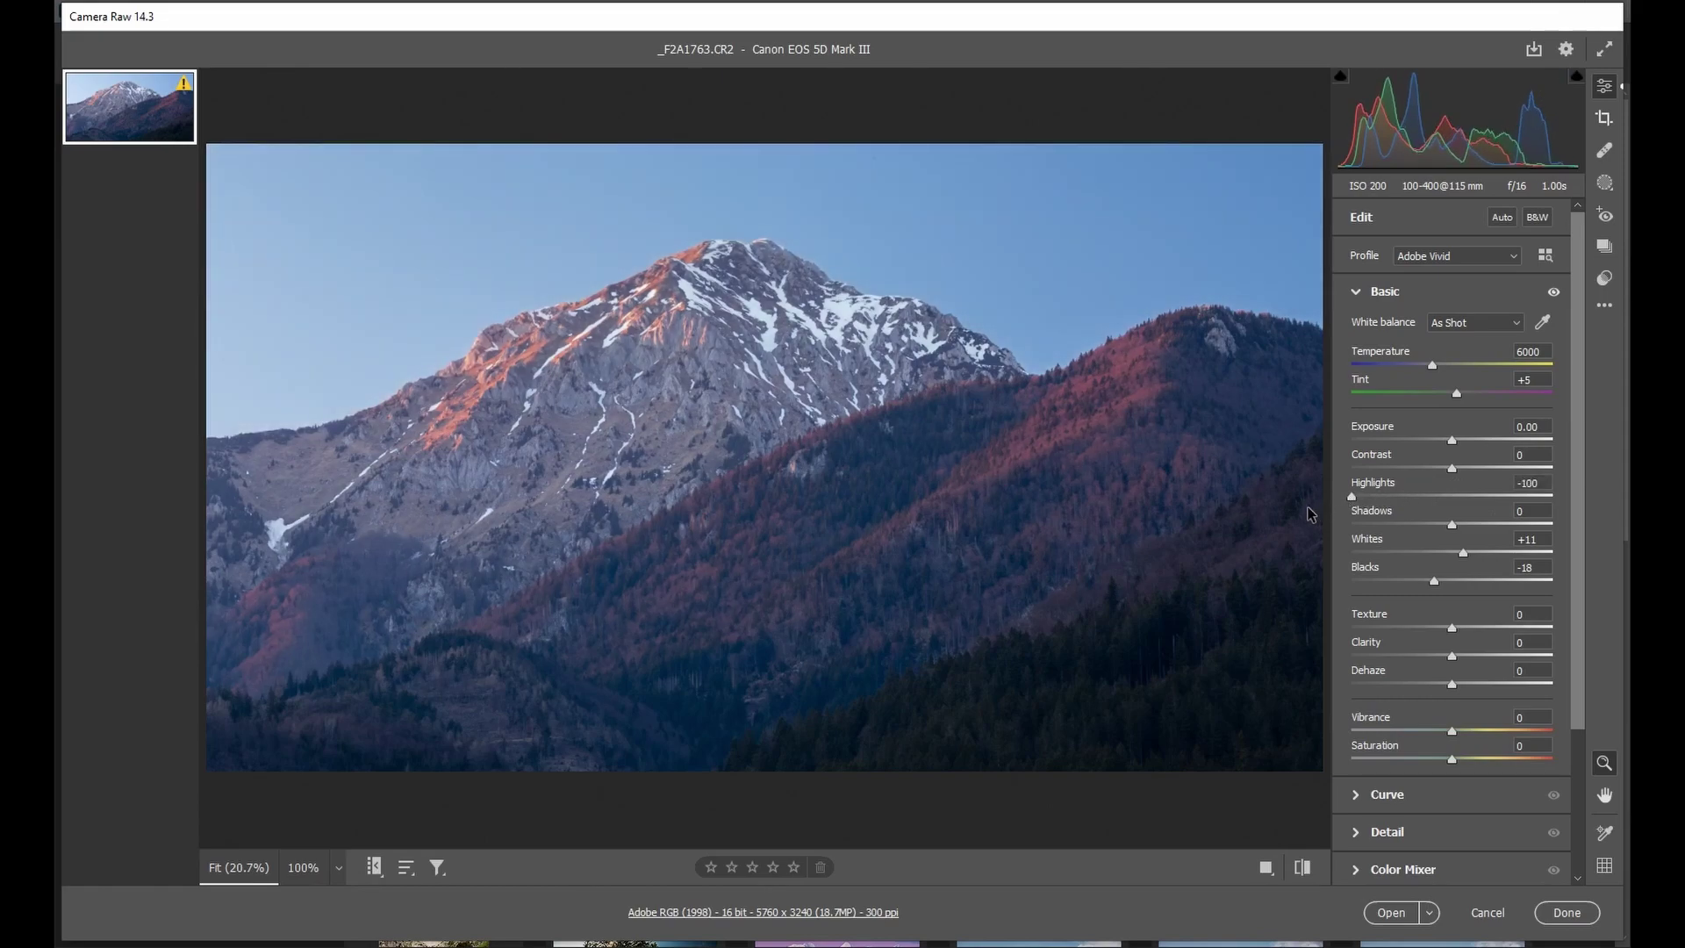
pyautogui.moveTo(1352, 496); pyautogui.dragTo(1431, 501)
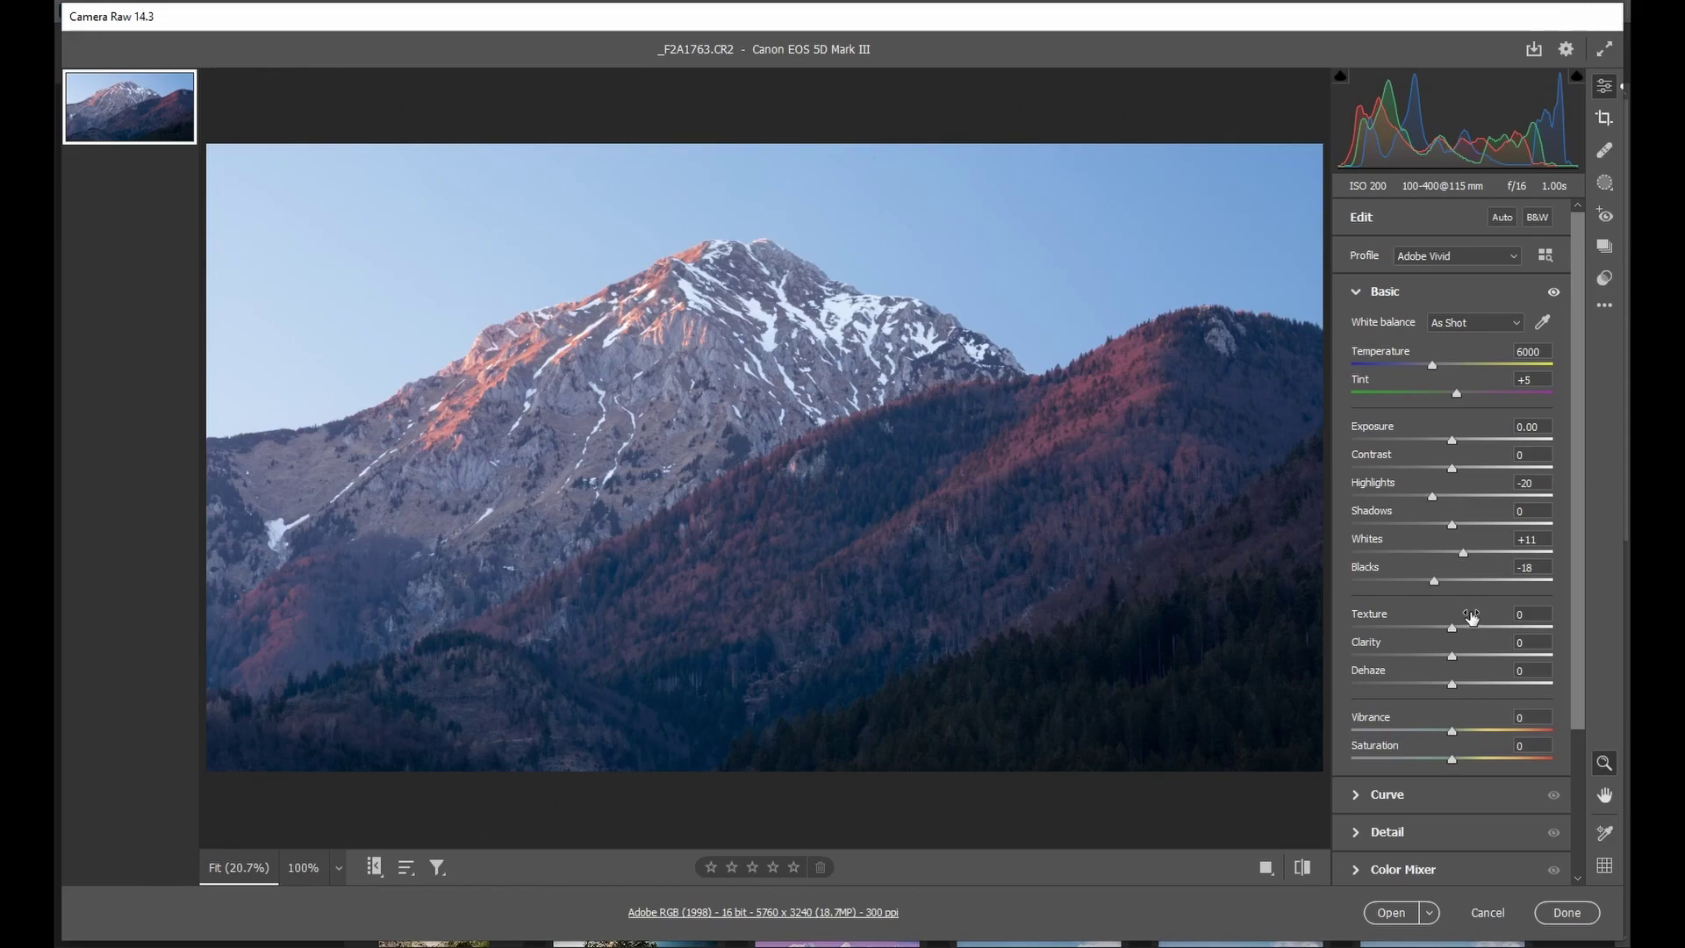
pyautogui.click(685, 346)
pyautogui.moveTo(1452, 629)
pyautogui.mouseDown()
pyautogui.moveTo(1546, 625)
pyautogui.moveTo(1462, 630)
pyautogui.mouseUp()
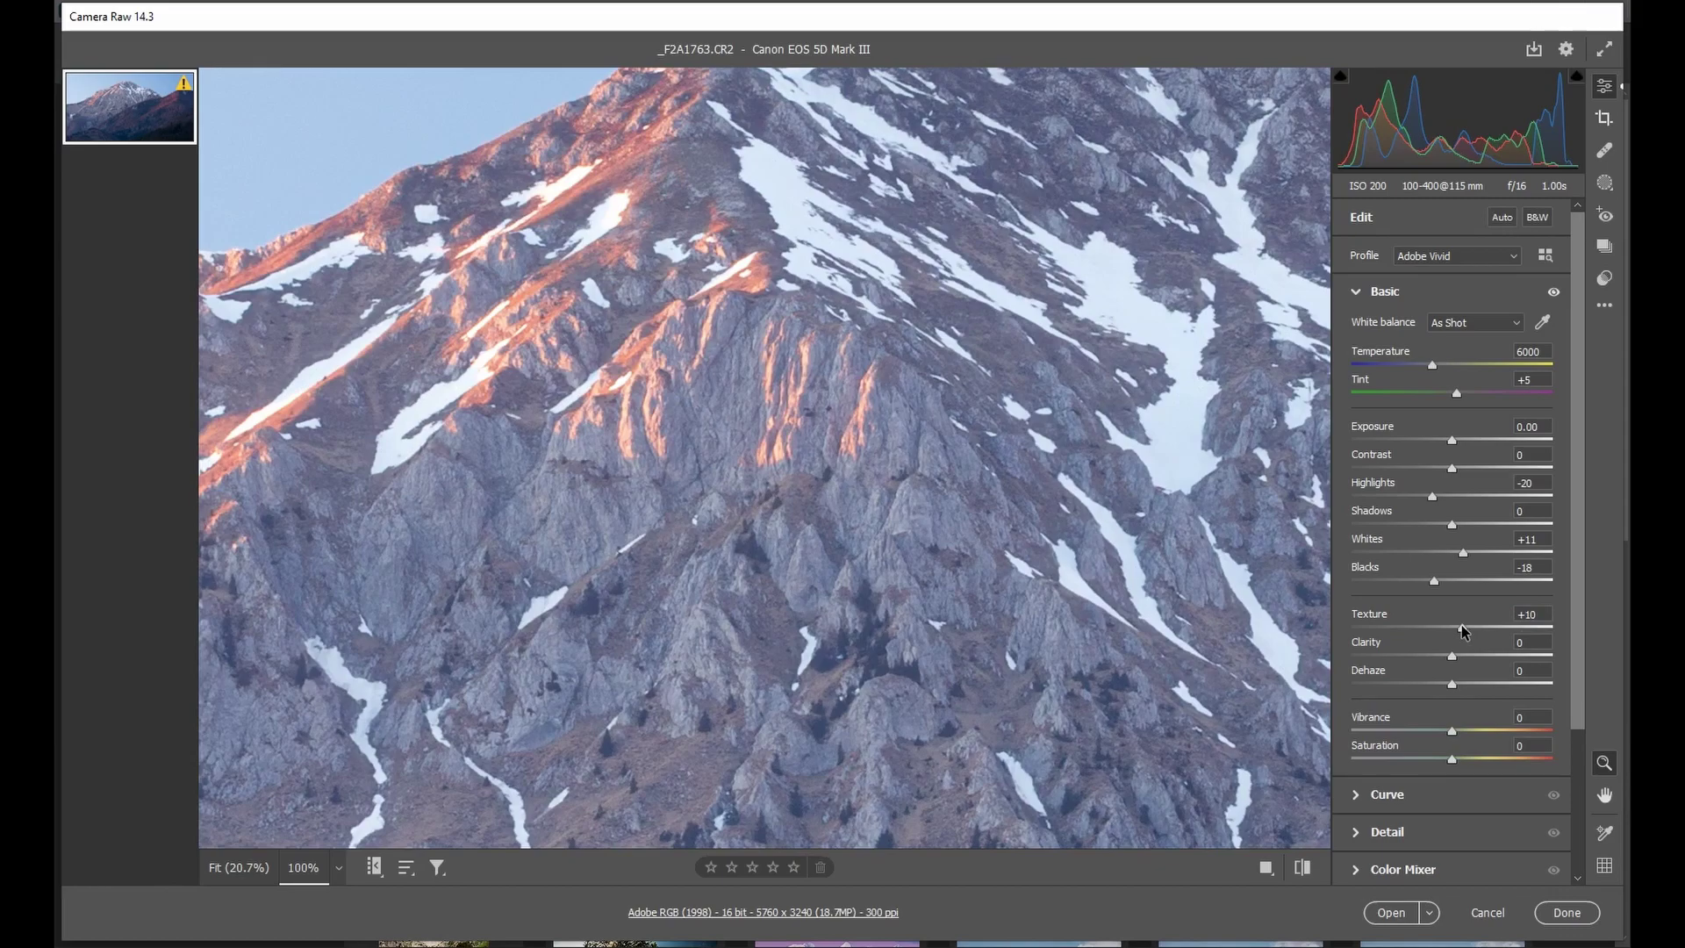
# Step: Set Texture to +20 and Clarity to +10
pyautogui.moveTo(1461, 625); pyautogui.dragTo(1466, 625)
pyautogui.doubleClick(1466, 628)
pyautogui.moveTo(1452, 627); pyautogui.dragTo(1466, 632)
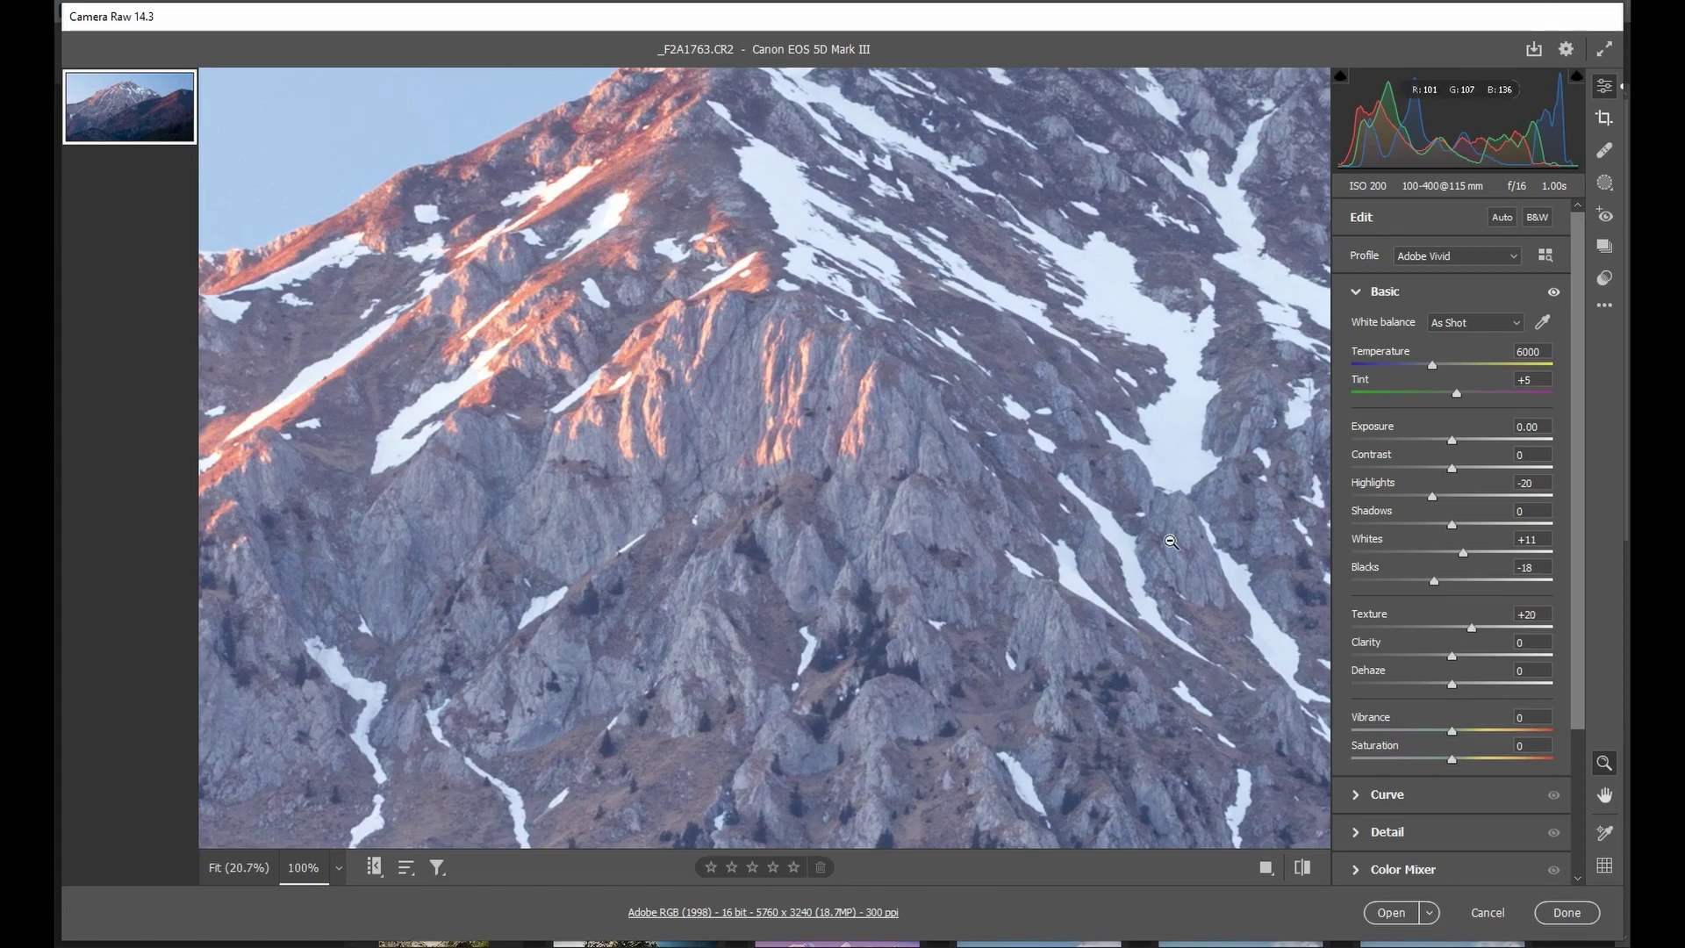
pyautogui.click(1463, 656)
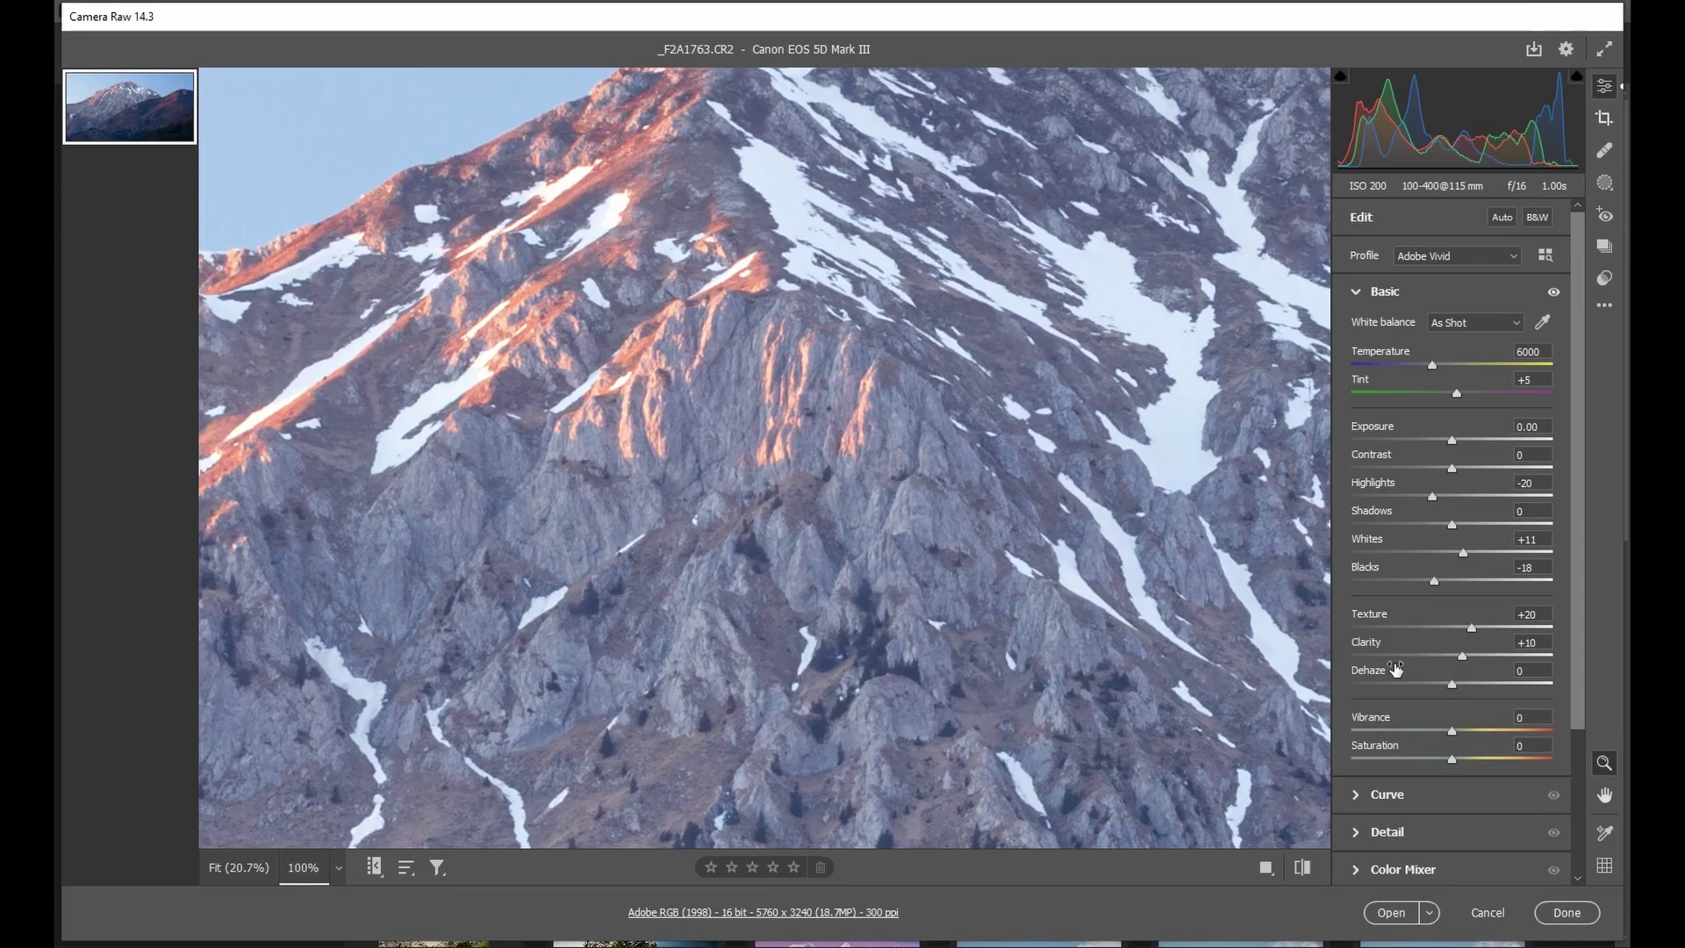
# Step: Fit the photo back in view and add Dehaze +2 and Vibrance +5
pyautogui.click(928, 463)
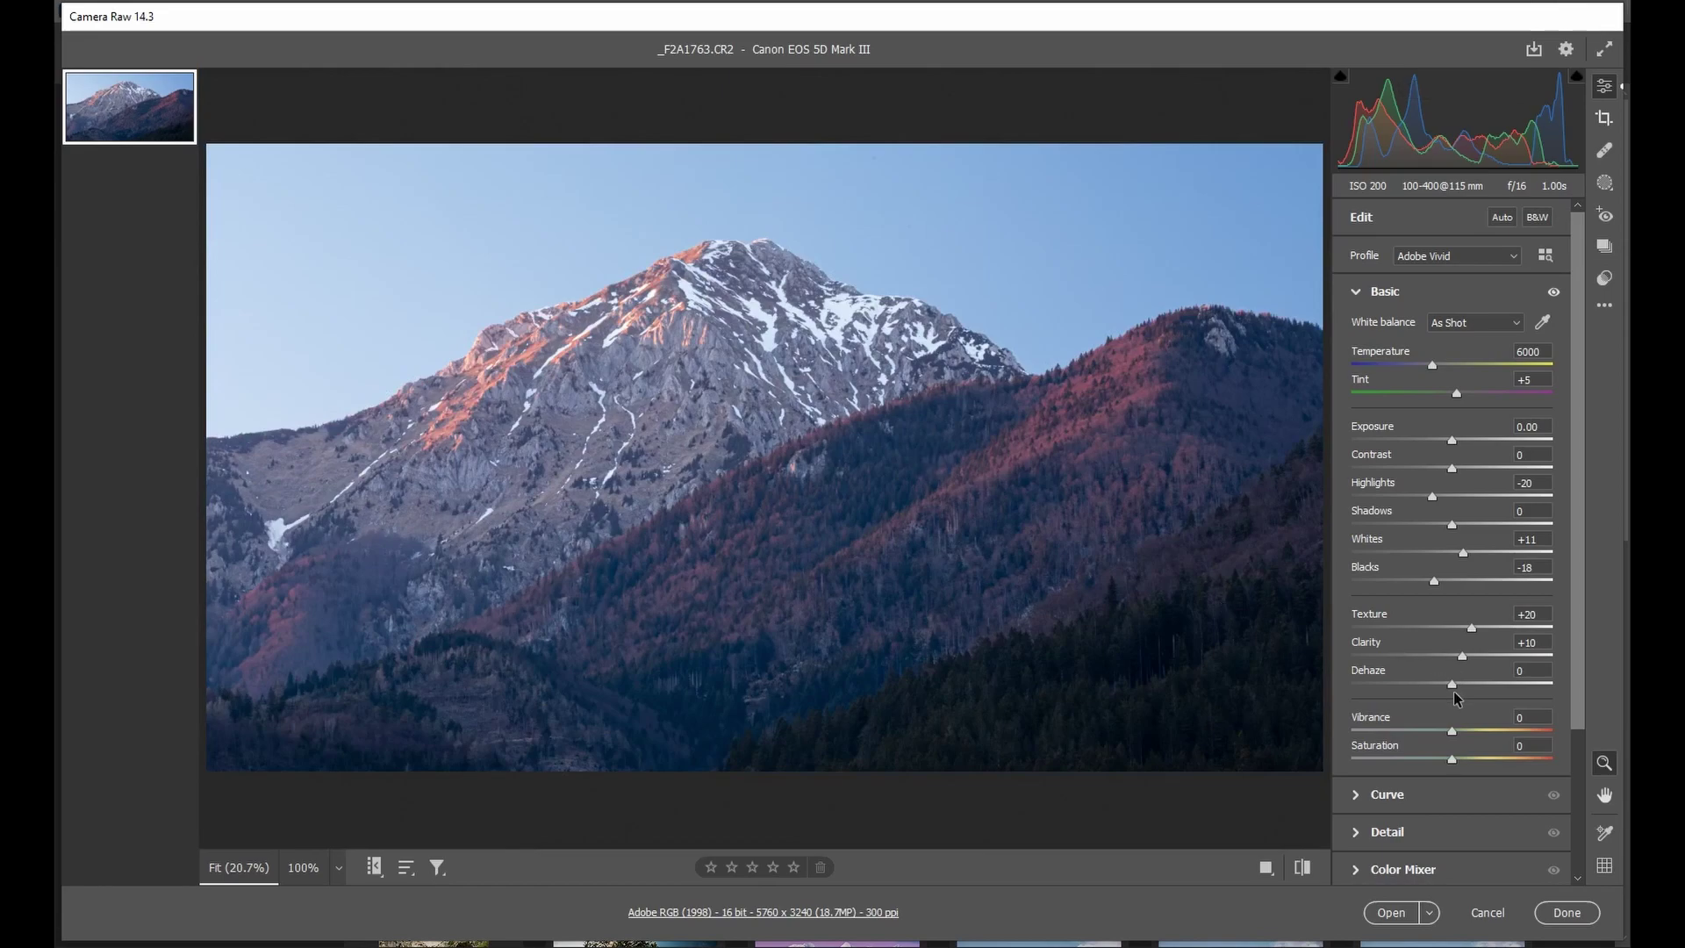
pyautogui.moveTo(1455, 687); pyautogui.dragTo(1459, 685)
pyautogui.moveTo(1457, 730); pyautogui.dragTo(1465, 731)
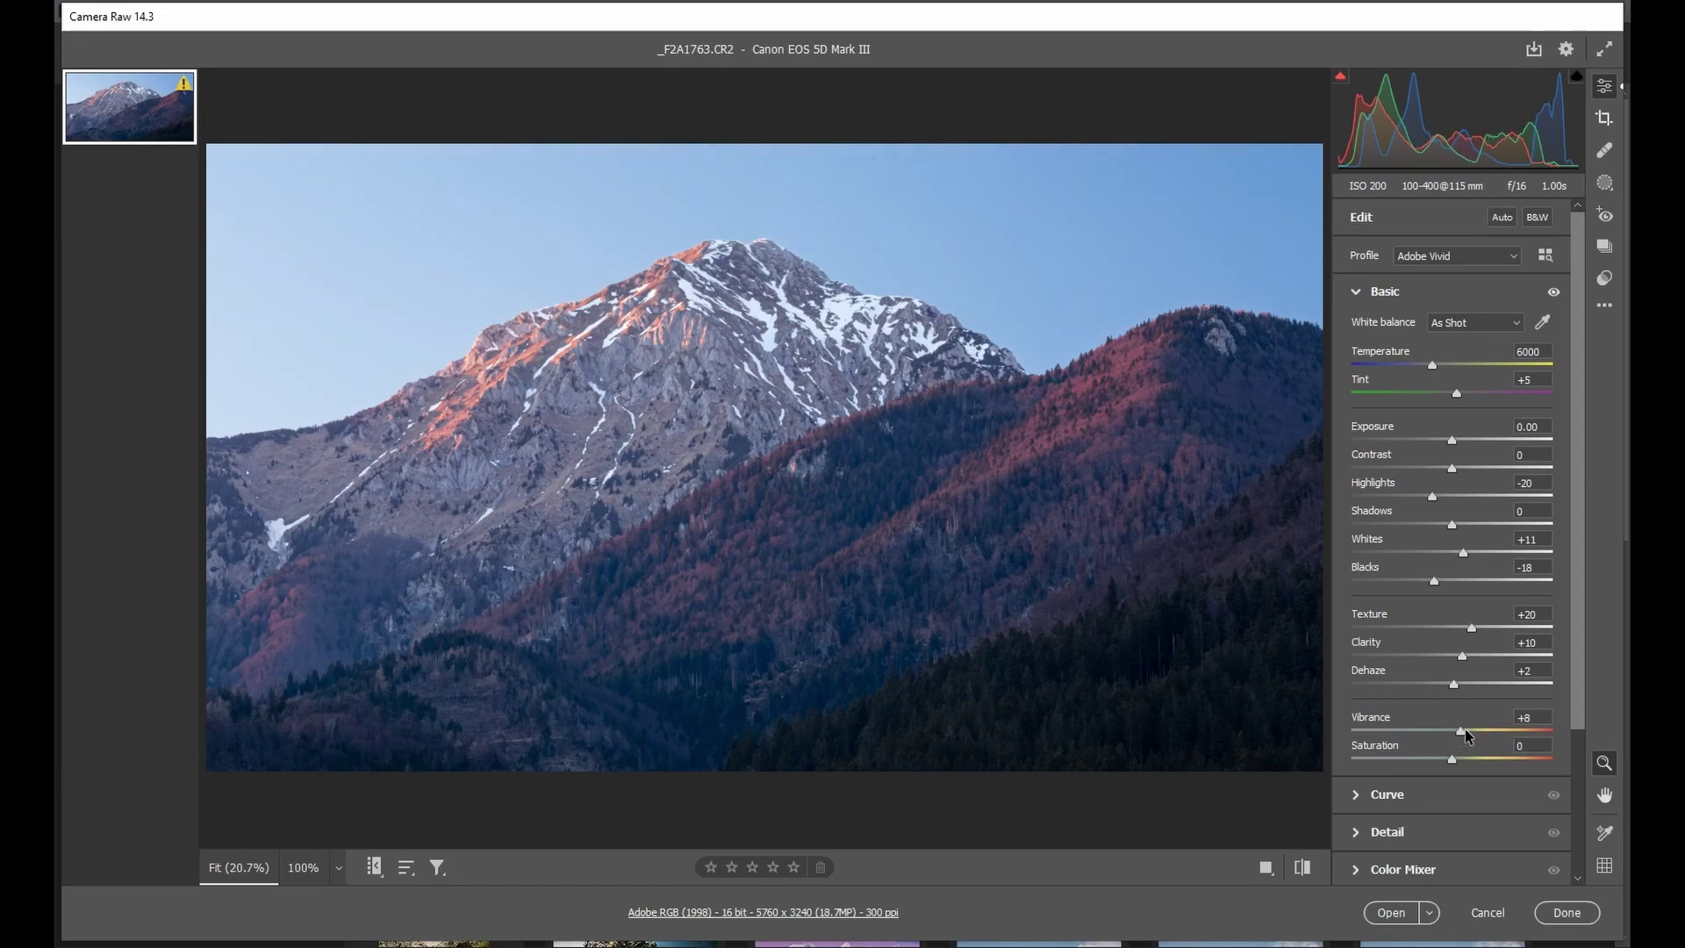
pyautogui.moveTo(1461, 729); pyautogui.dragTo(1458, 729)
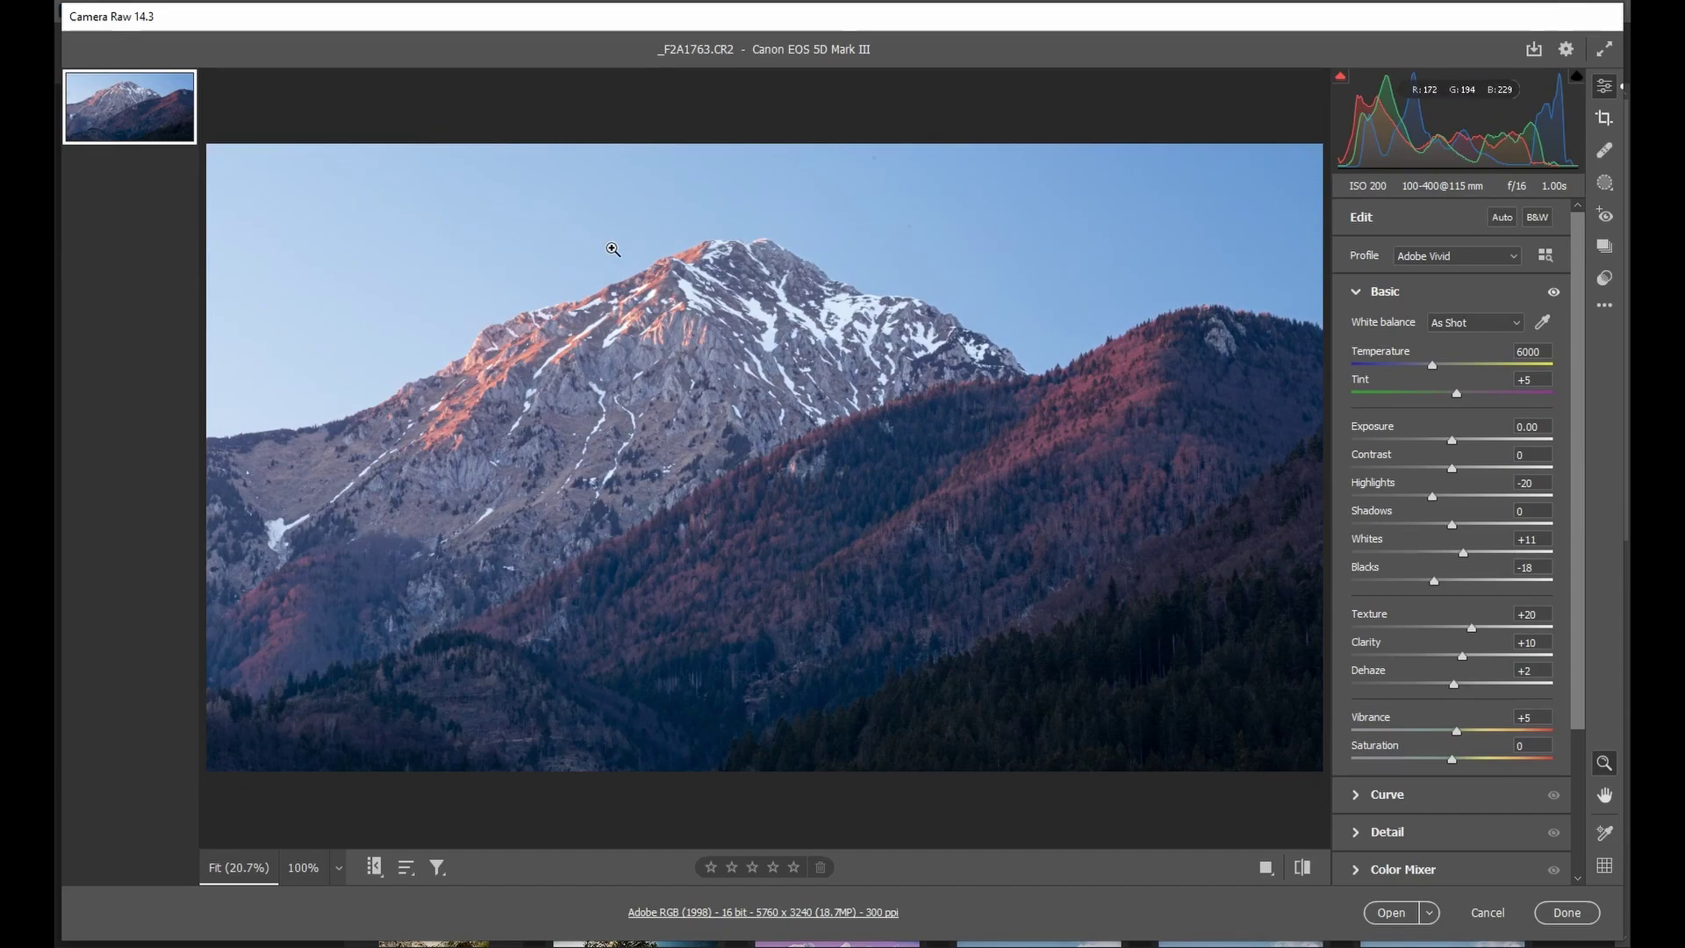
# Step: Set the Blues luminance to -10 in the Color Mixer's HSL Luminance panel
pyautogui.scroll(-3, 1462, 591)
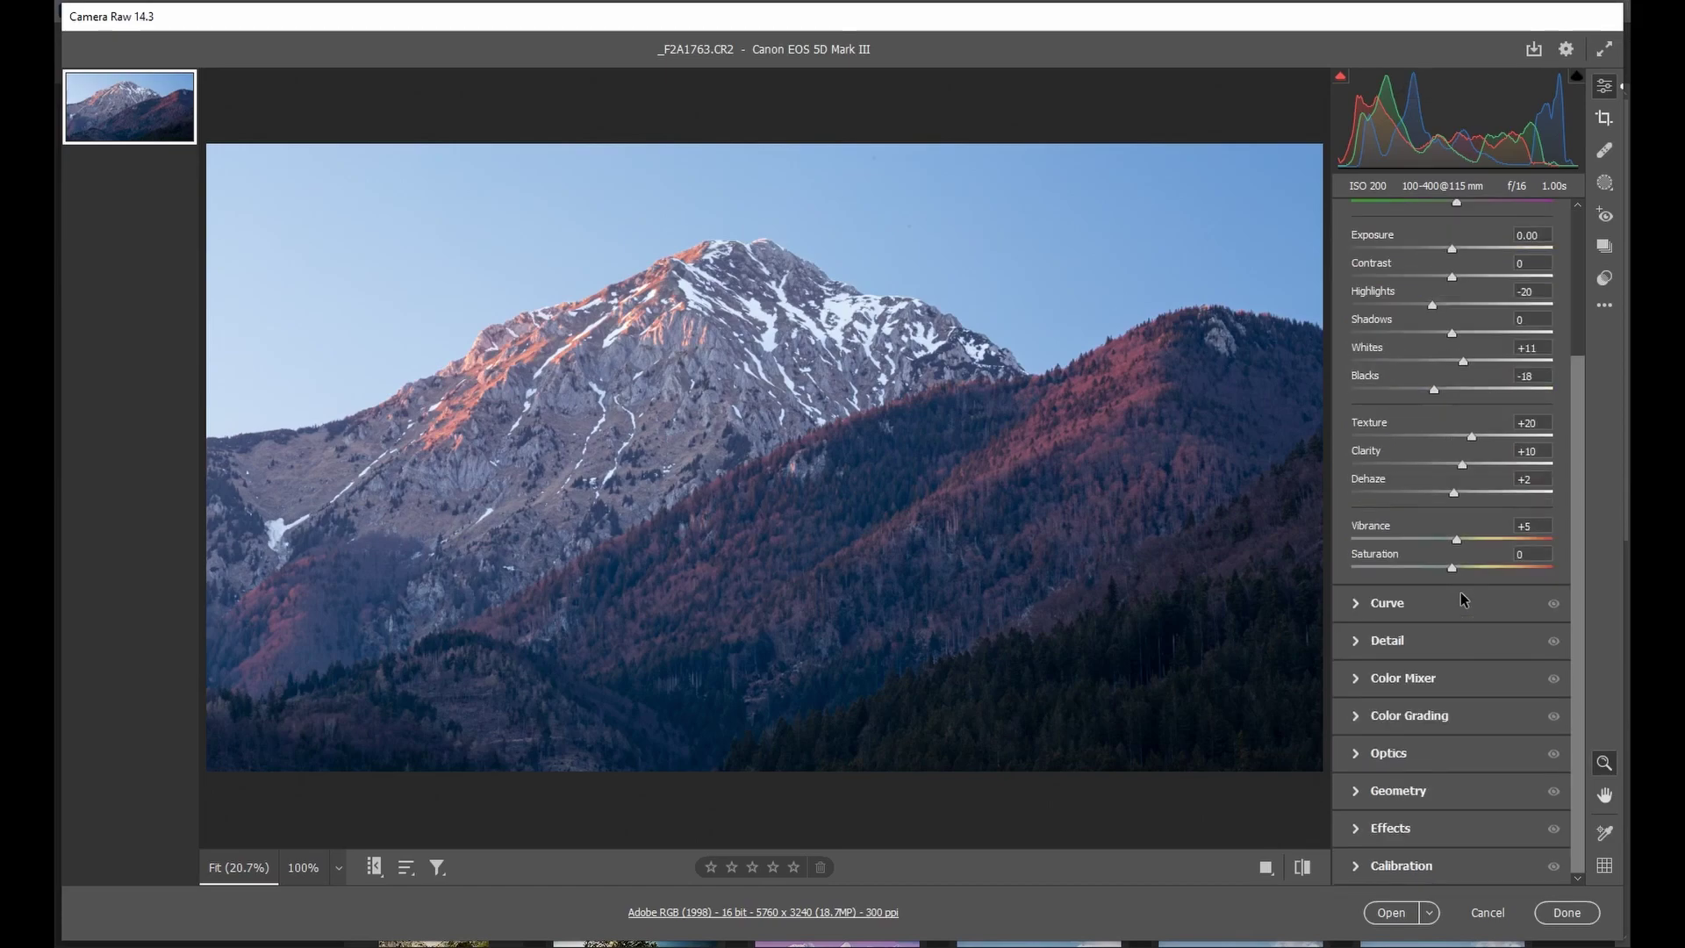
pyautogui.click(1397, 678)
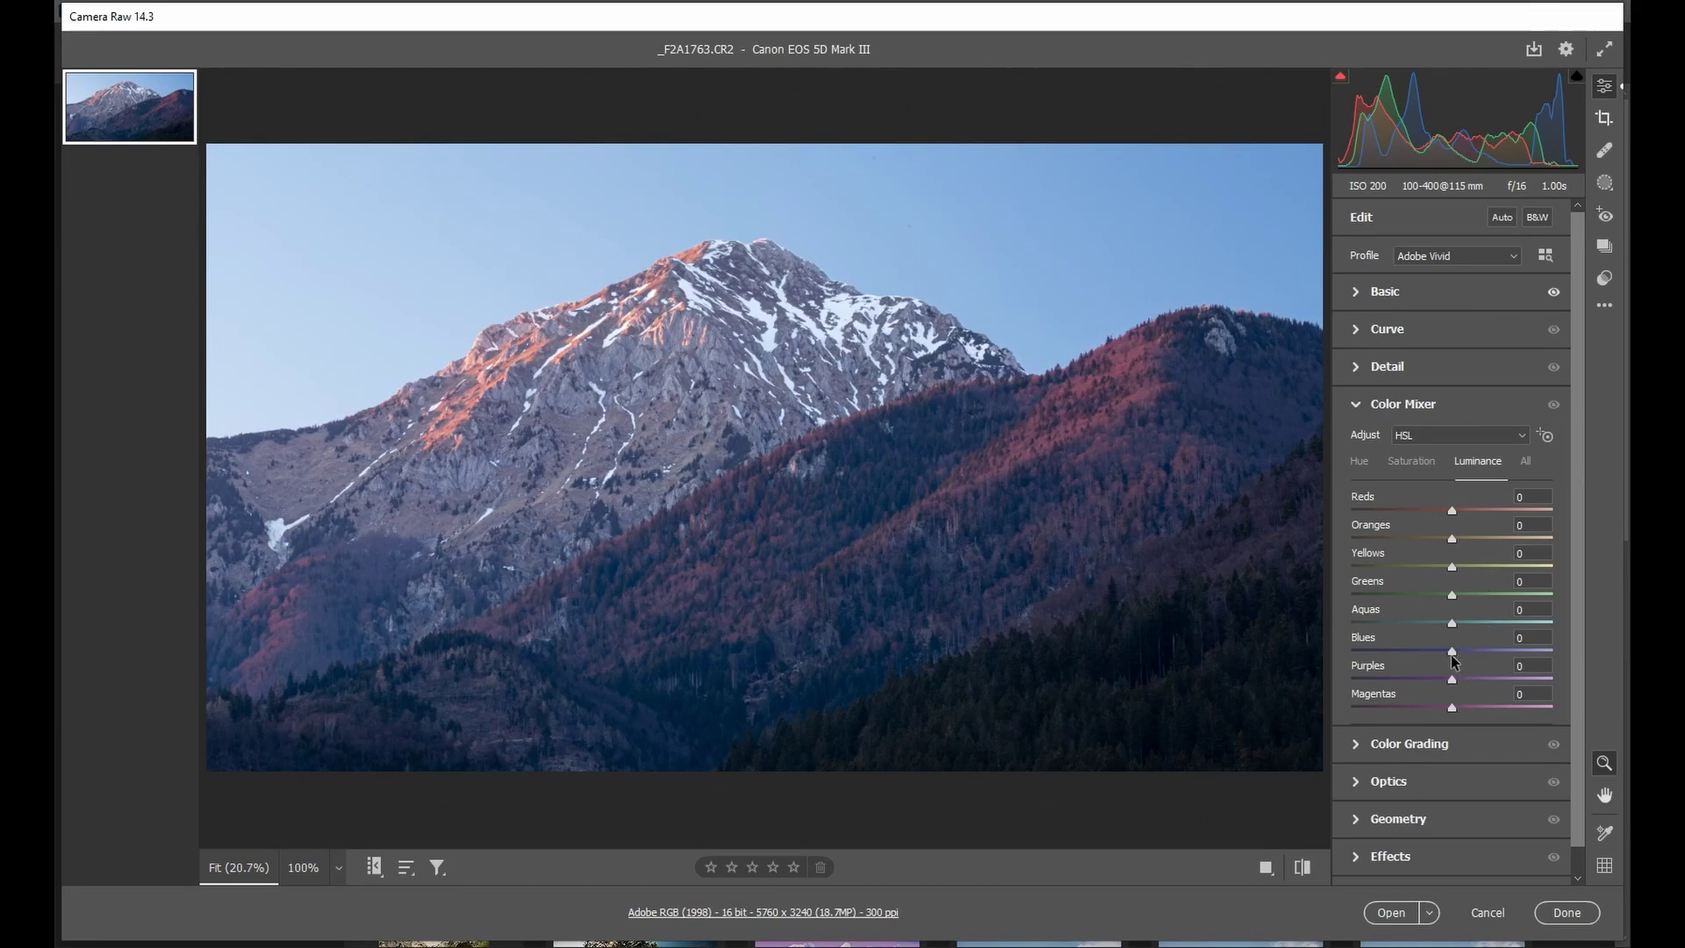
pyautogui.moveTo(1455, 653); pyautogui.dragTo(1421, 652)
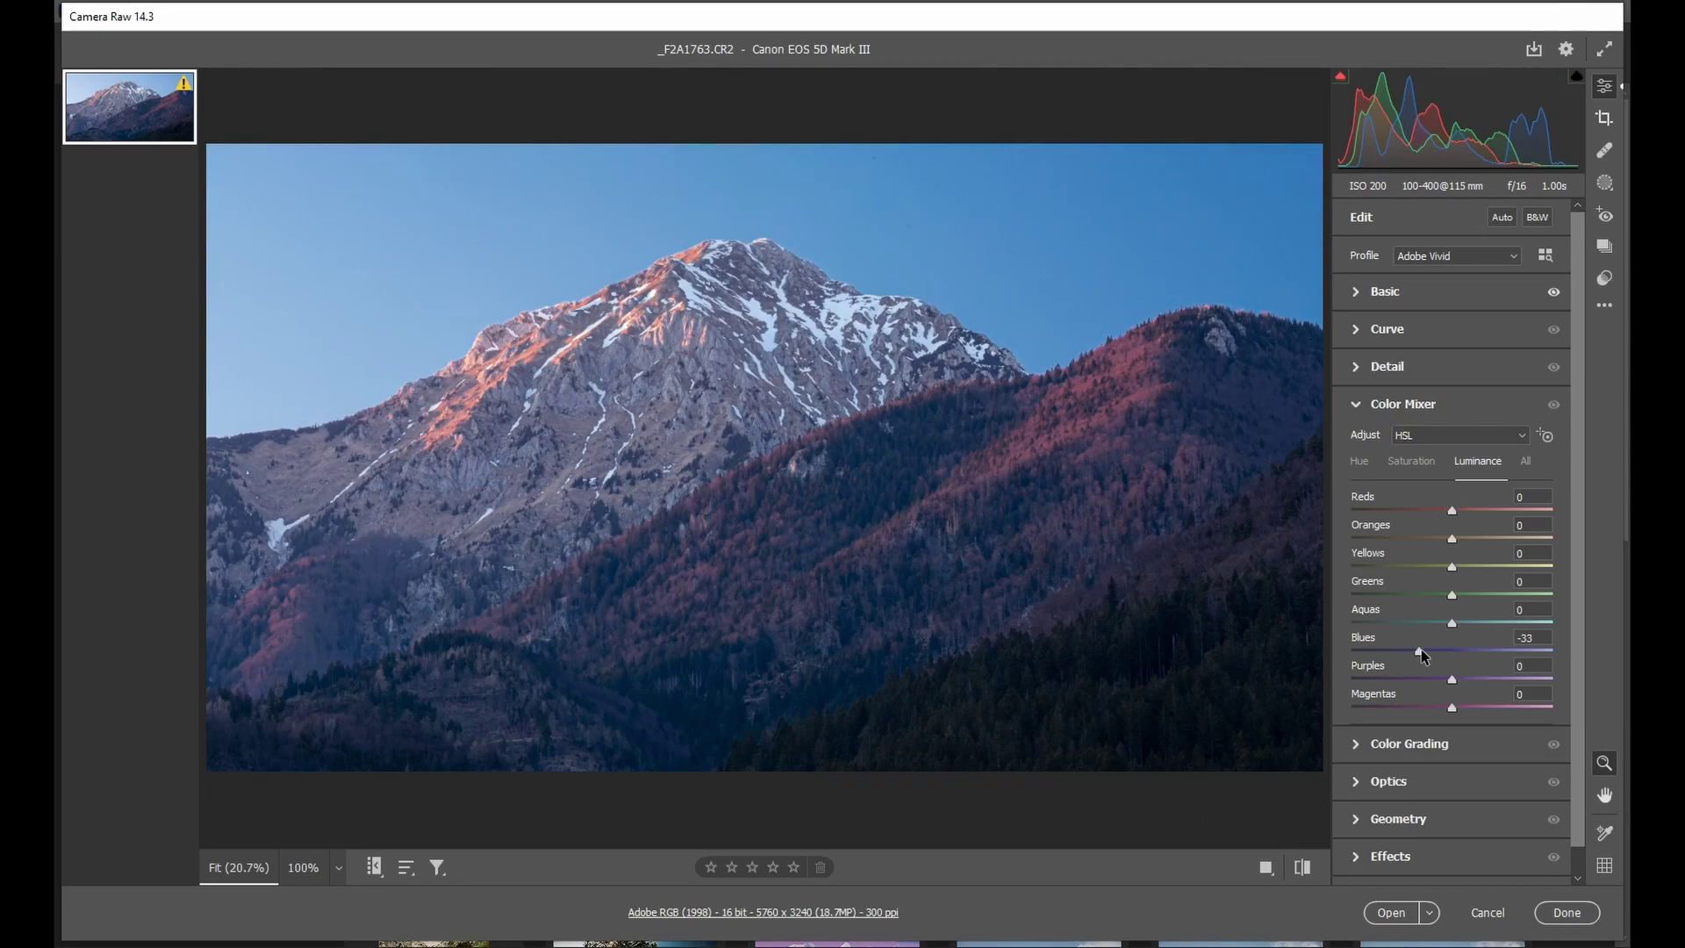
pyautogui.moveTo(1420, 650); pyautogui.dragTo(1447, 655)
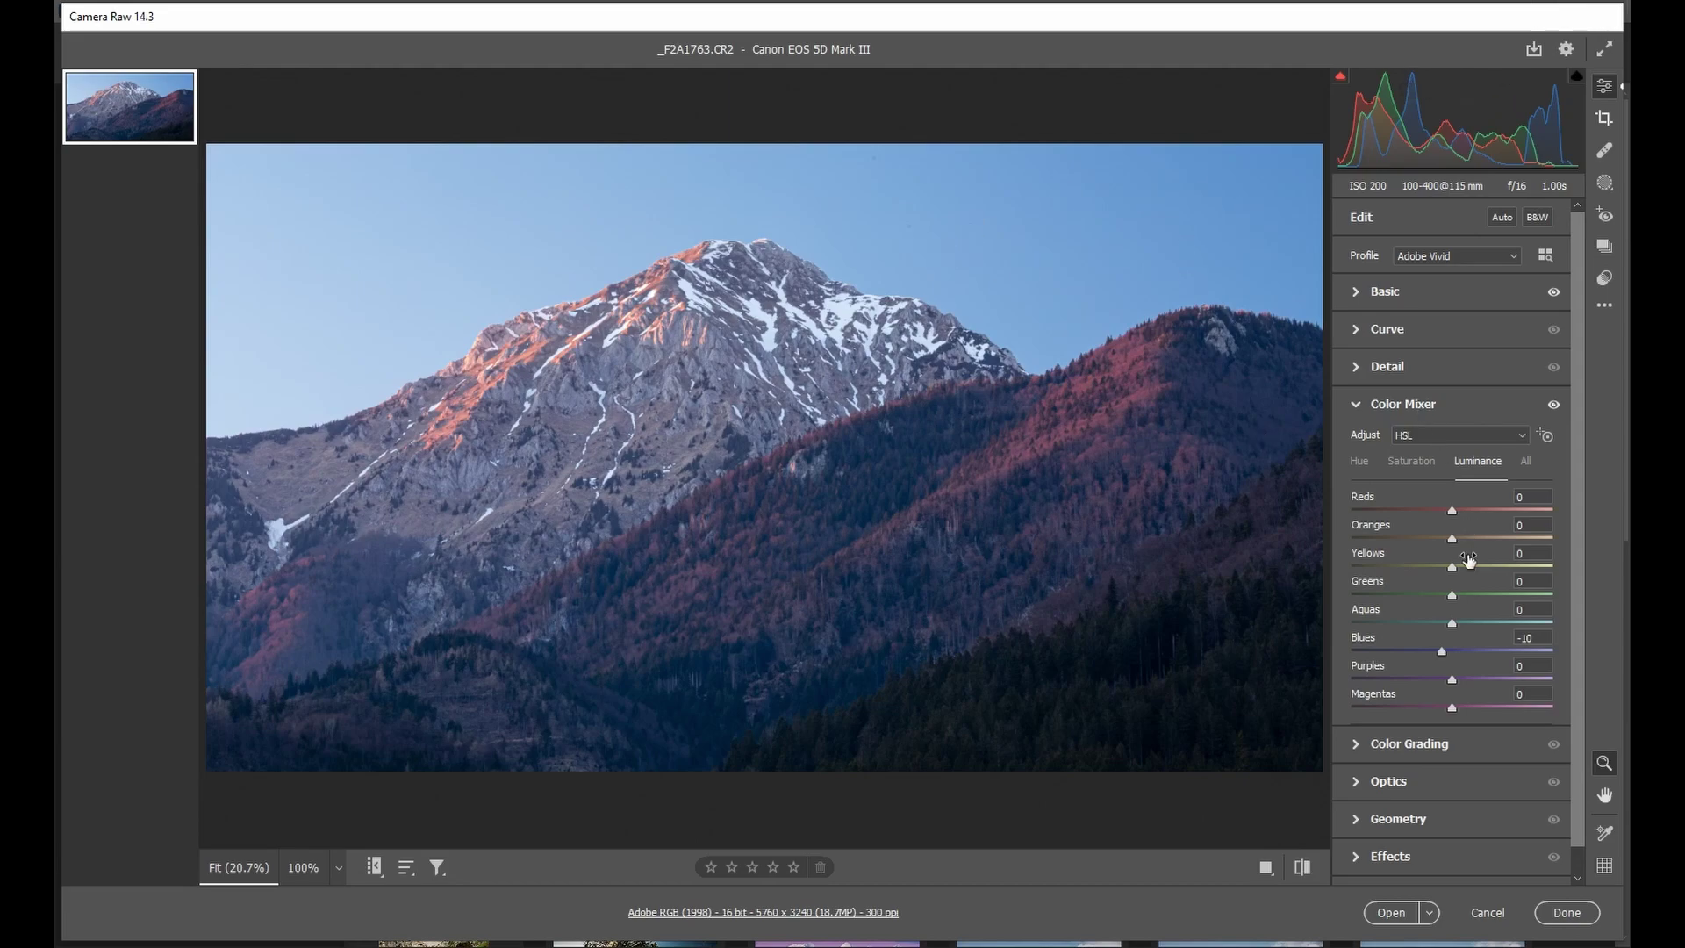
# Step: Ease Blacks to -14 in Basic and open the edit in Photoshop
pyautogui.click(1384, 293)
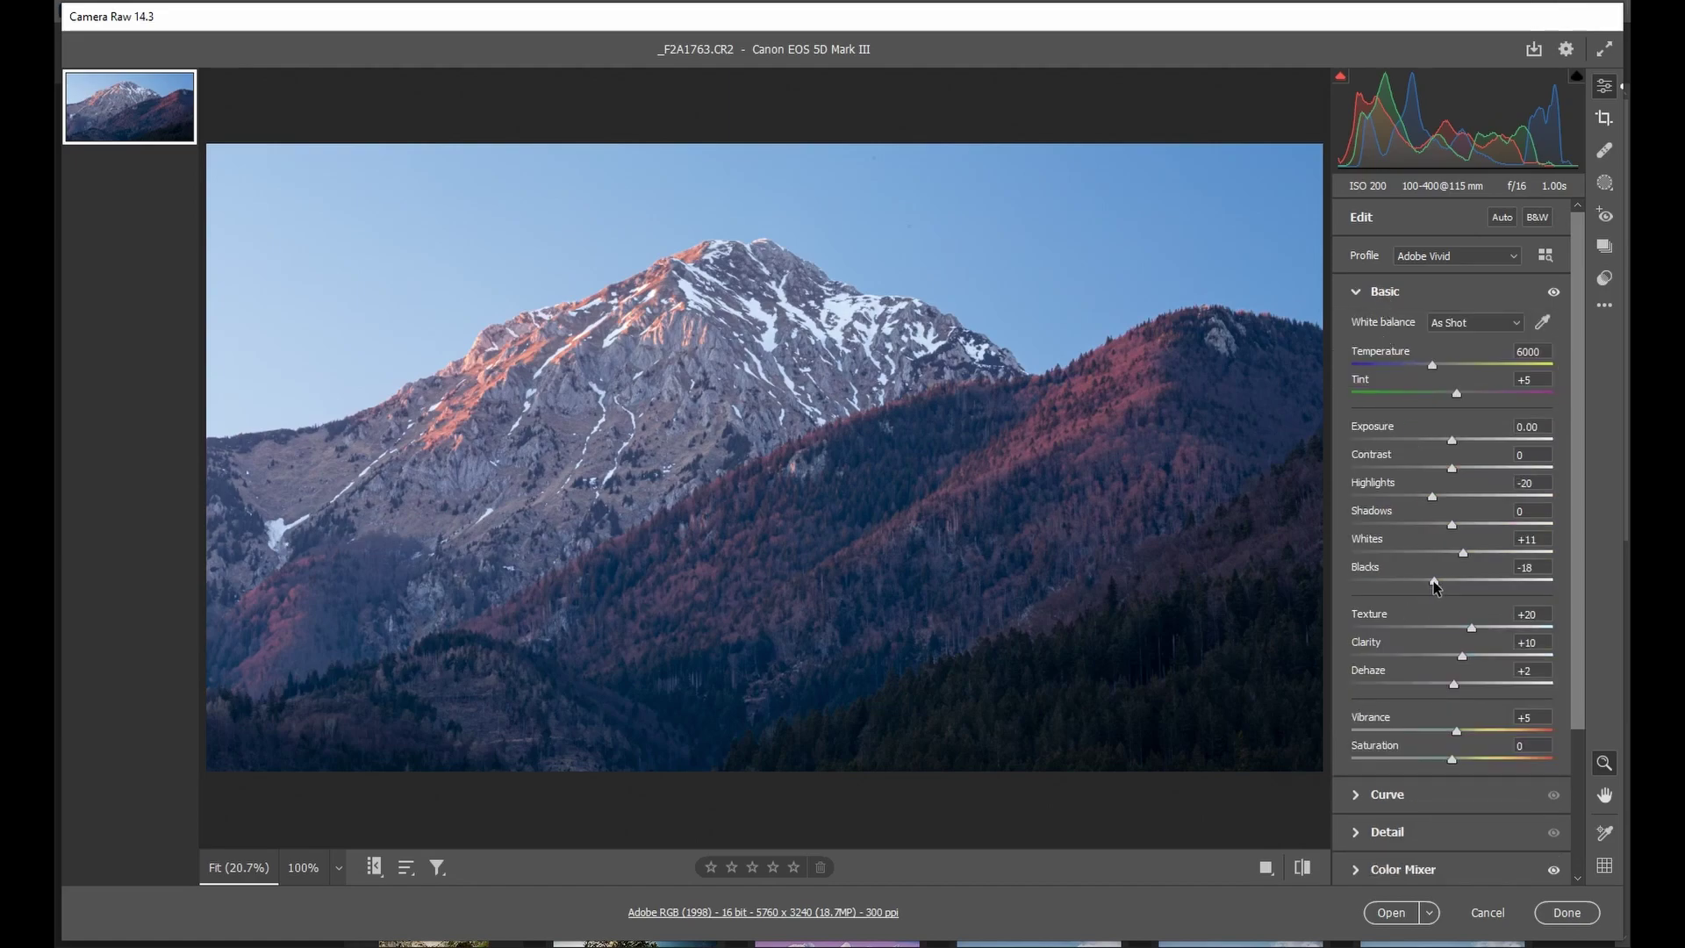
pyautogui.moveTo(1433, 583); pyautogui.dragTo(1438, 581)
pyautogui.click(1393, 914)
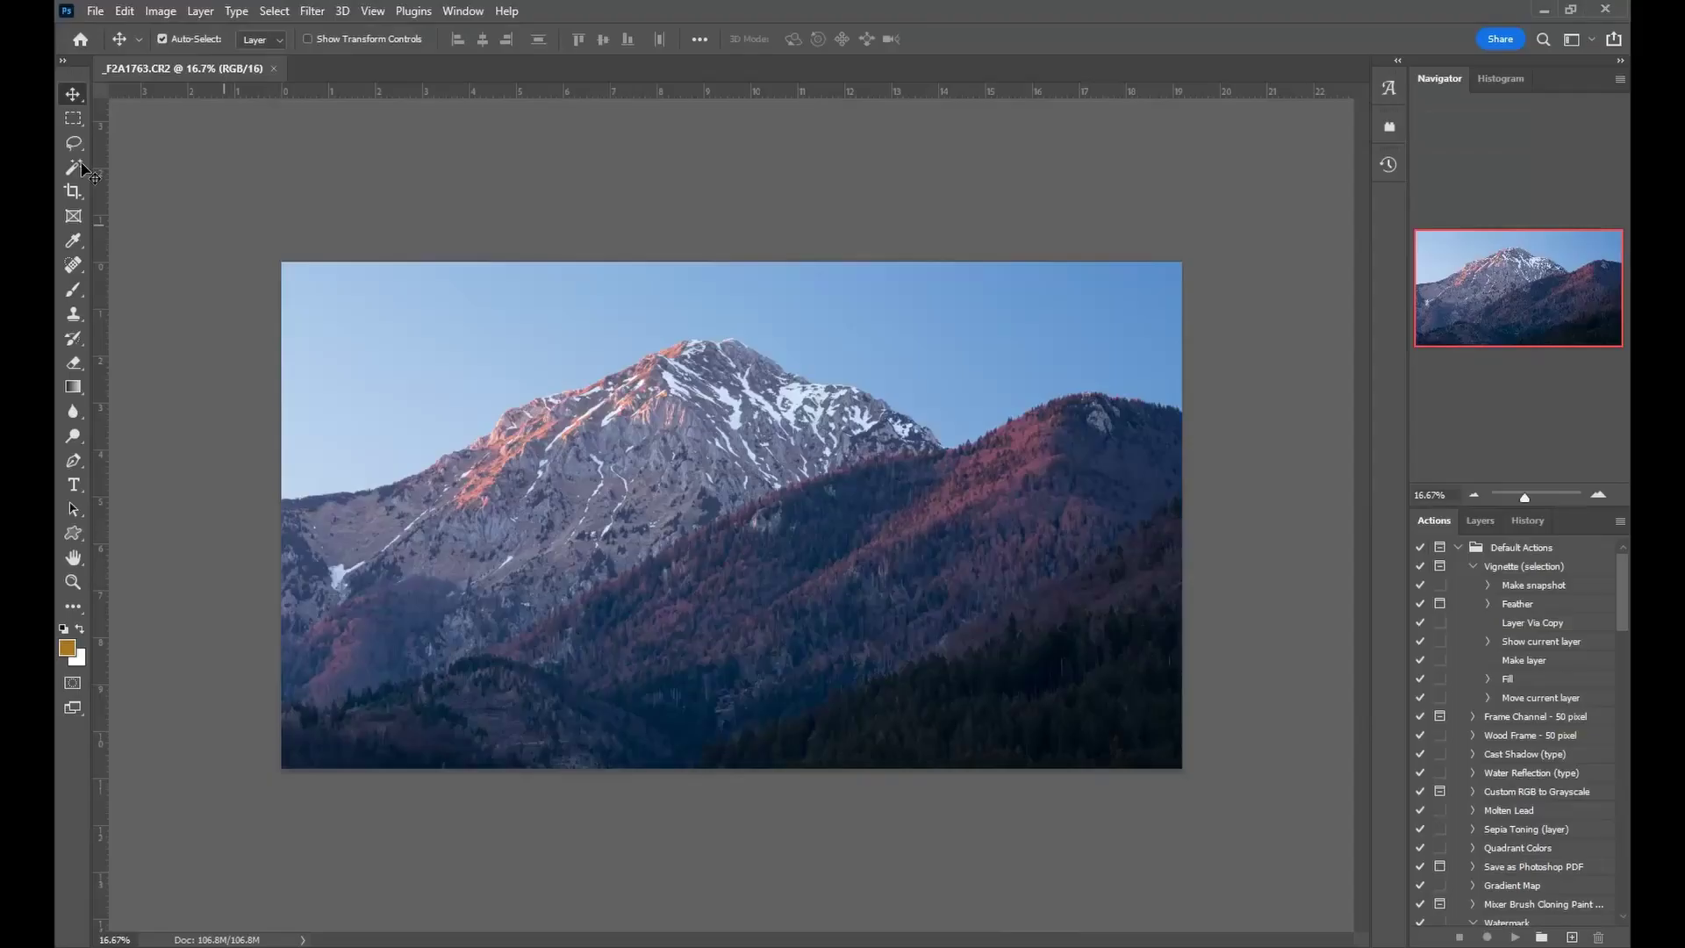
# Step: Open Shadows/Highlights, move its dialog aside and raise the highlights amount
pyautogui.click(161, 11)
pyautogui.moveTo(227, 59)
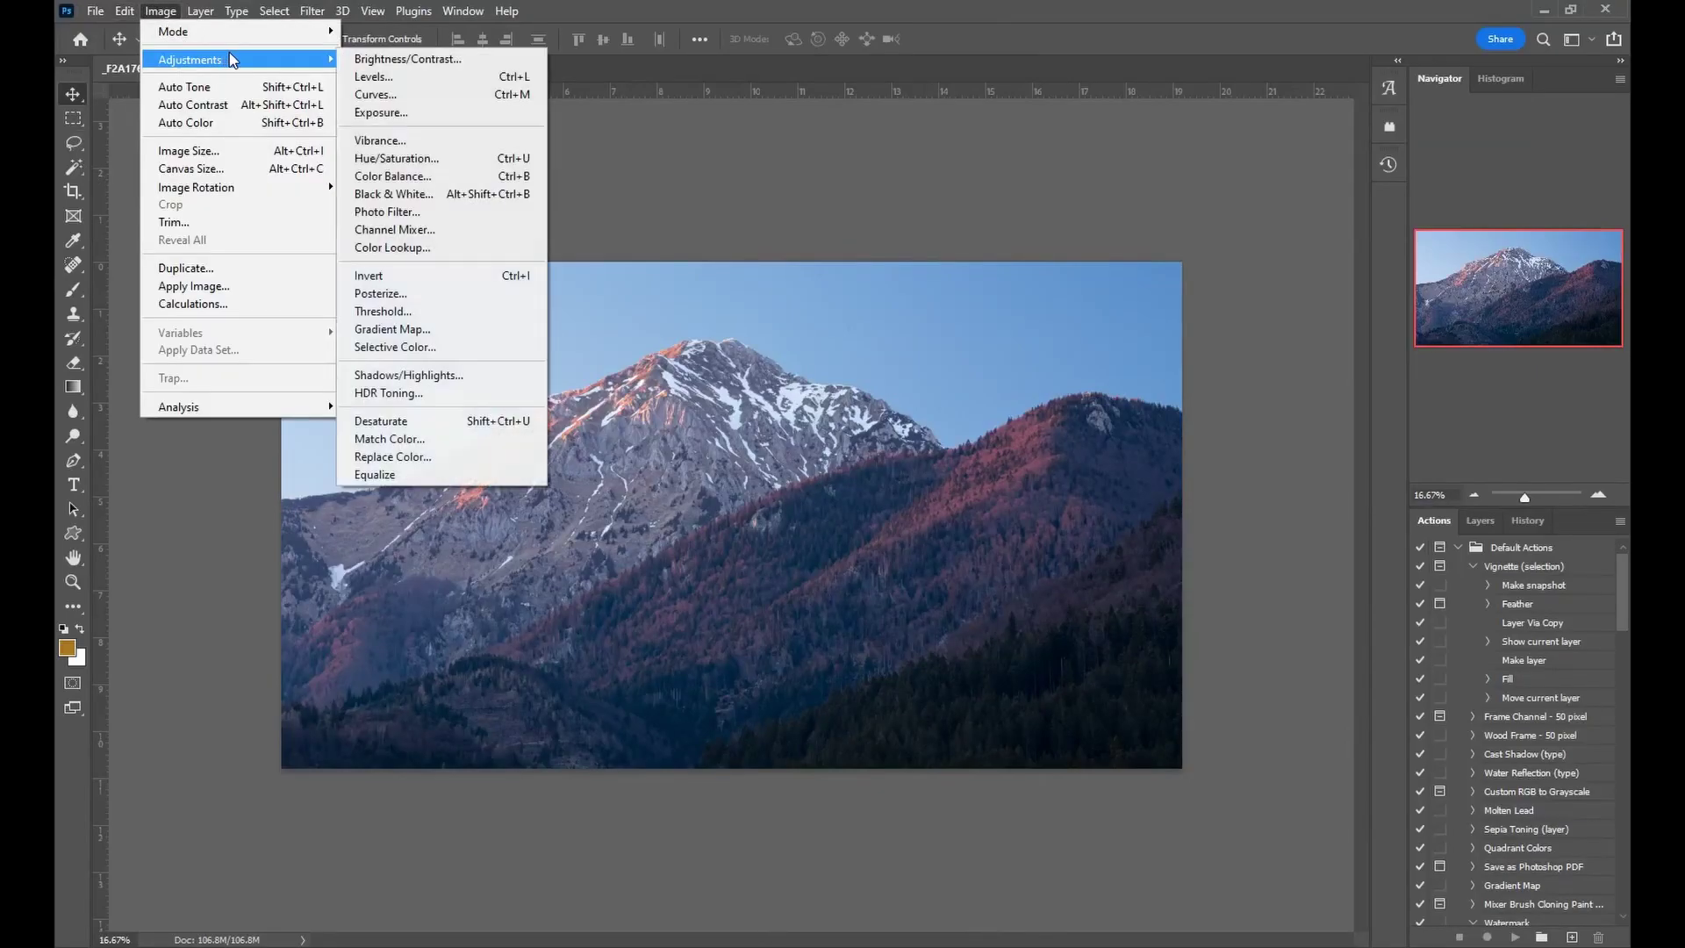
pyautogui.click(478, 378)
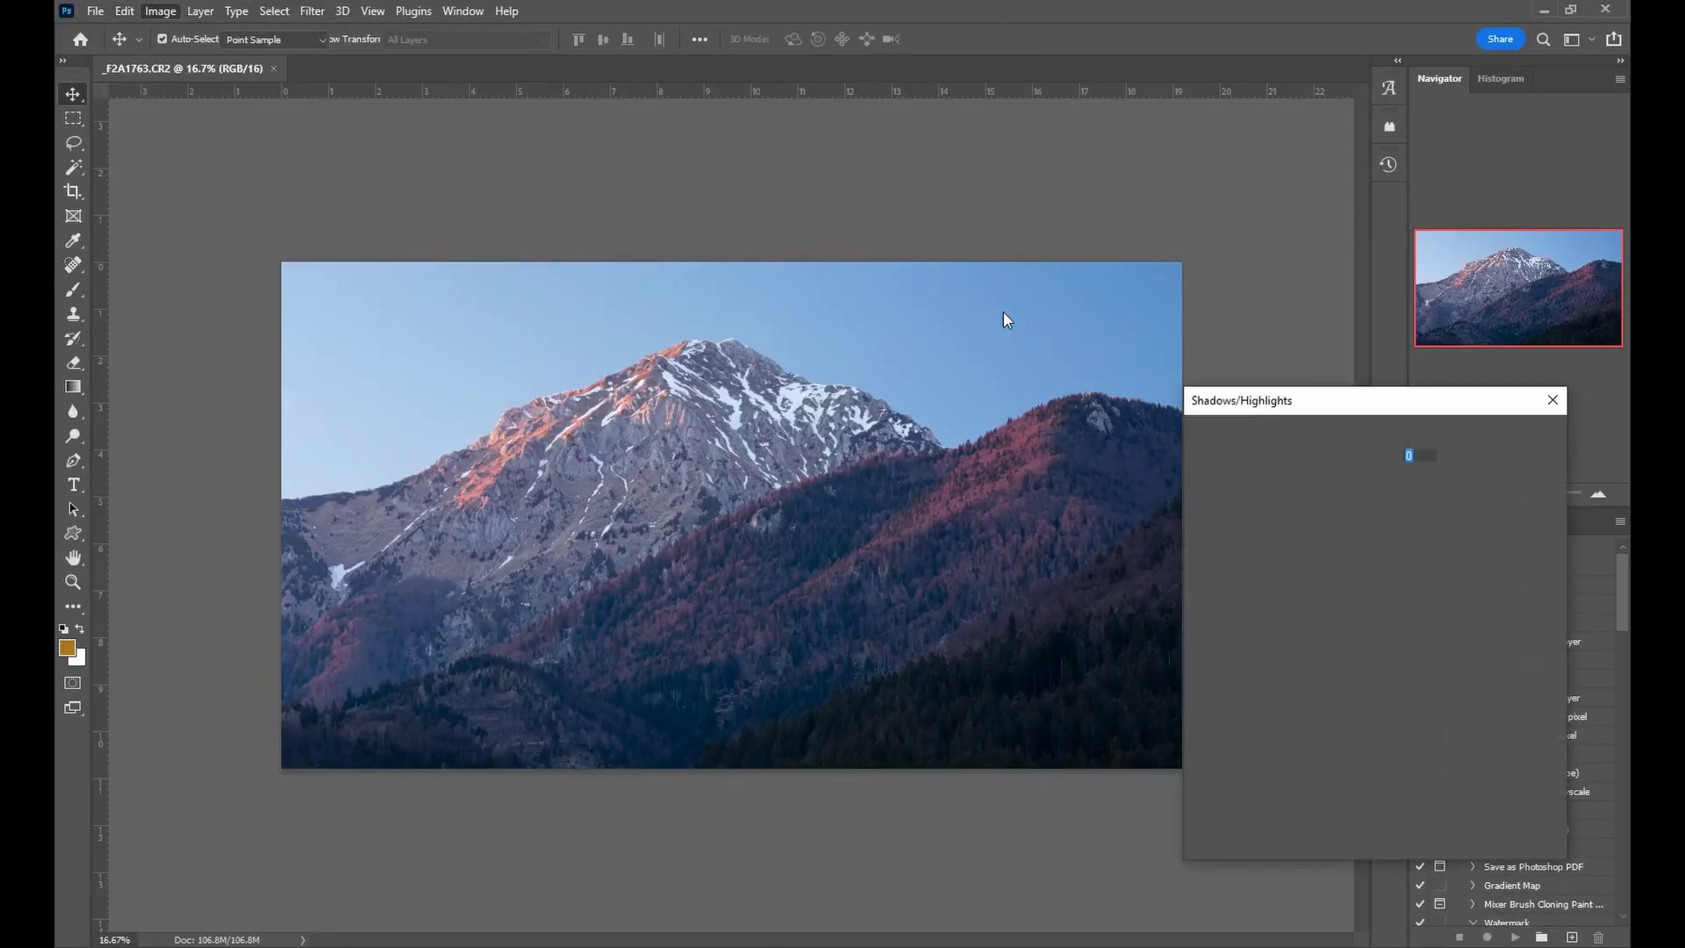
pyautogui.moveTo(1321, 409); pyautogui.dragTo(1349, 209)
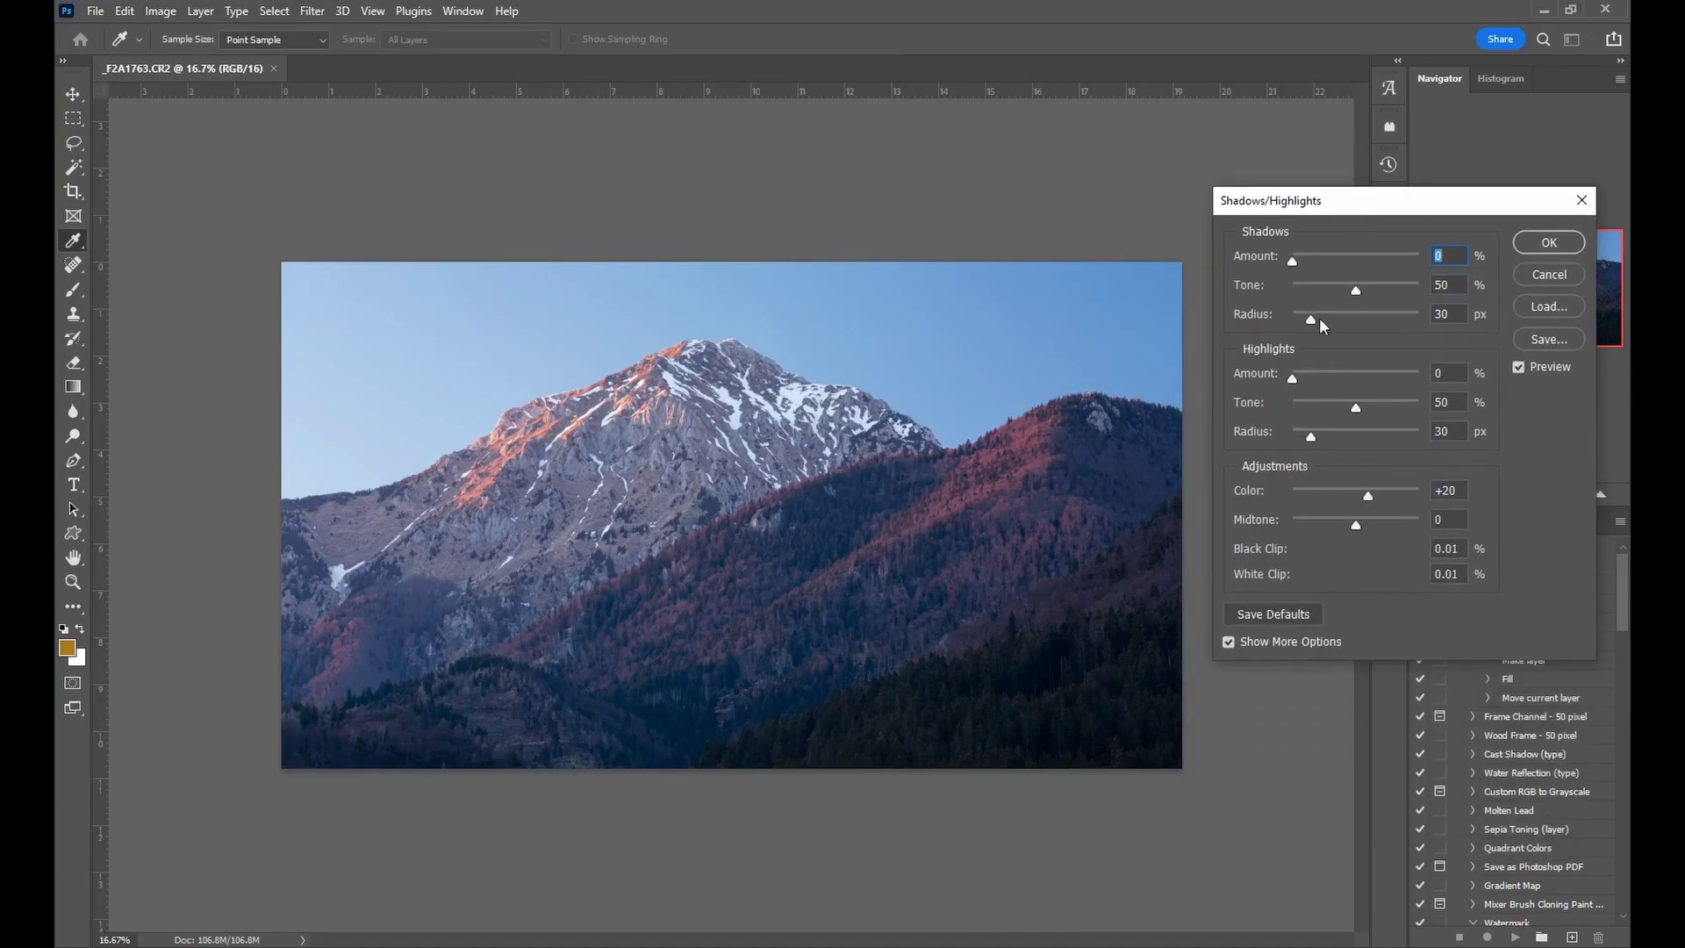
pyautogui.moveTo(1290, 371); pyautogui.dragTo(1403, 439)
# Step: Compare before/after, settle highlights amount at 2 with radius 448 px, and apply
pyautogui.click(1531, 366)
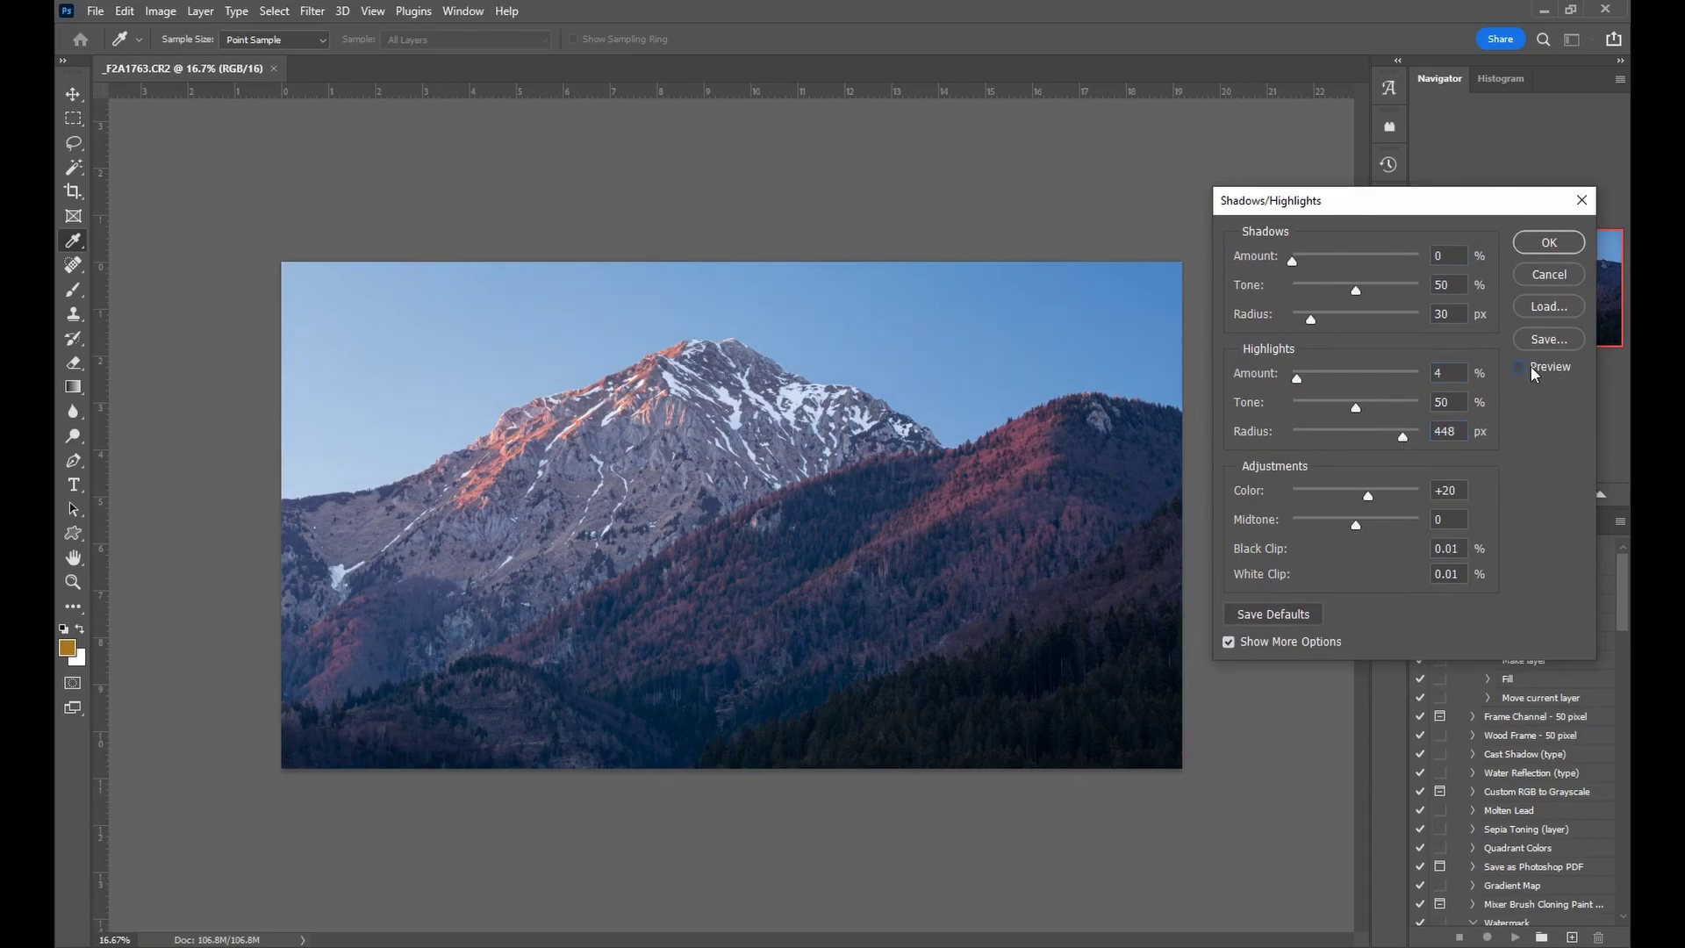
pyautogui.click(1531, 365)
pyautogui.click(1530, 365)
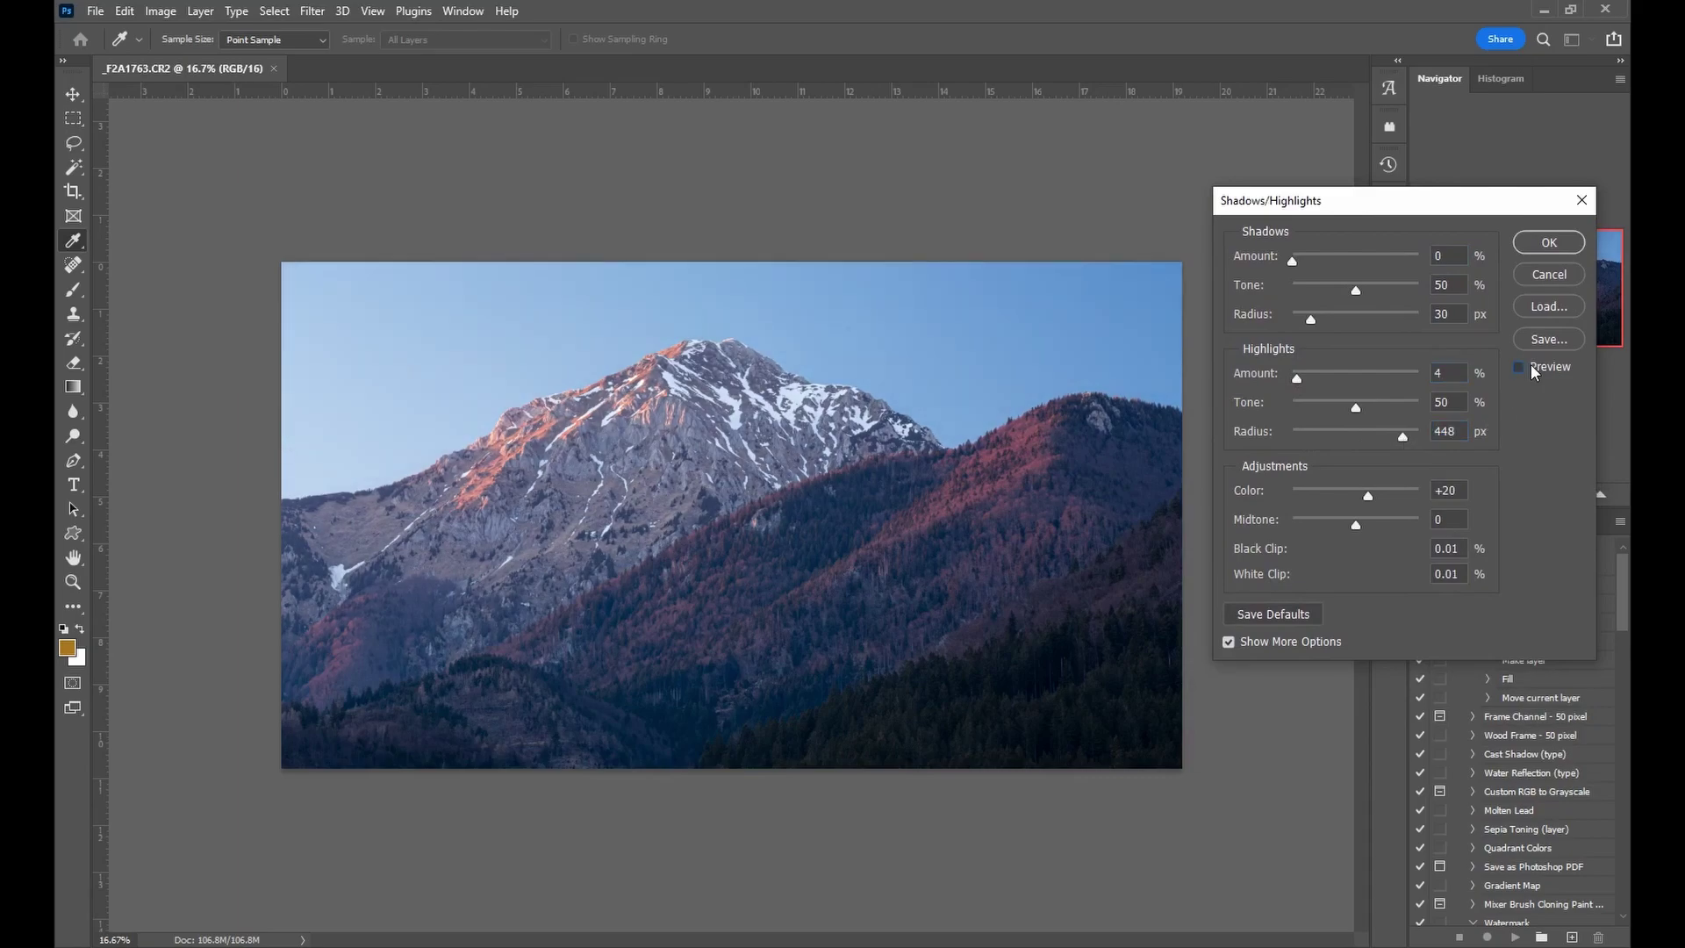
pyautogui.click(1531, 365)
pyautogui.click(1530, 365)
pyautogui.click(1526, 364)
pyautogui.moveTo(1295, 380); pyautogui.dragTo(1294, 379)
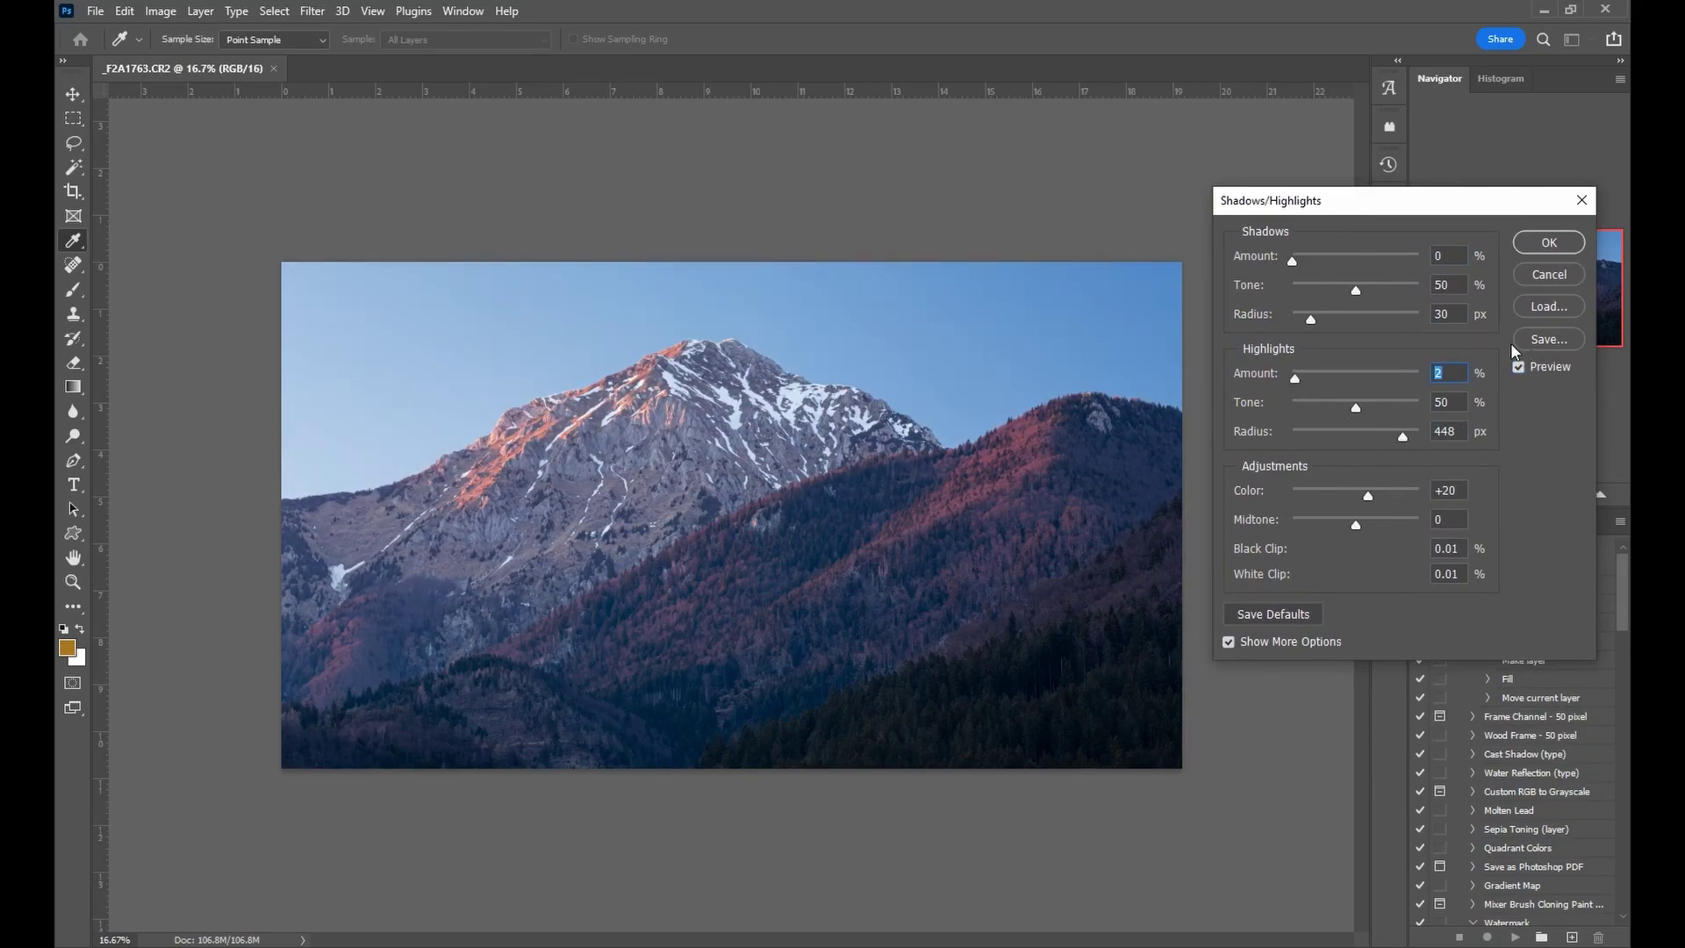
pyautogui.click(1525, 367)
pyautogui.click(1526, 367)
pyautogui.click(1526, 366)
pyautogui.press('Return')
pyautogui.press('v')
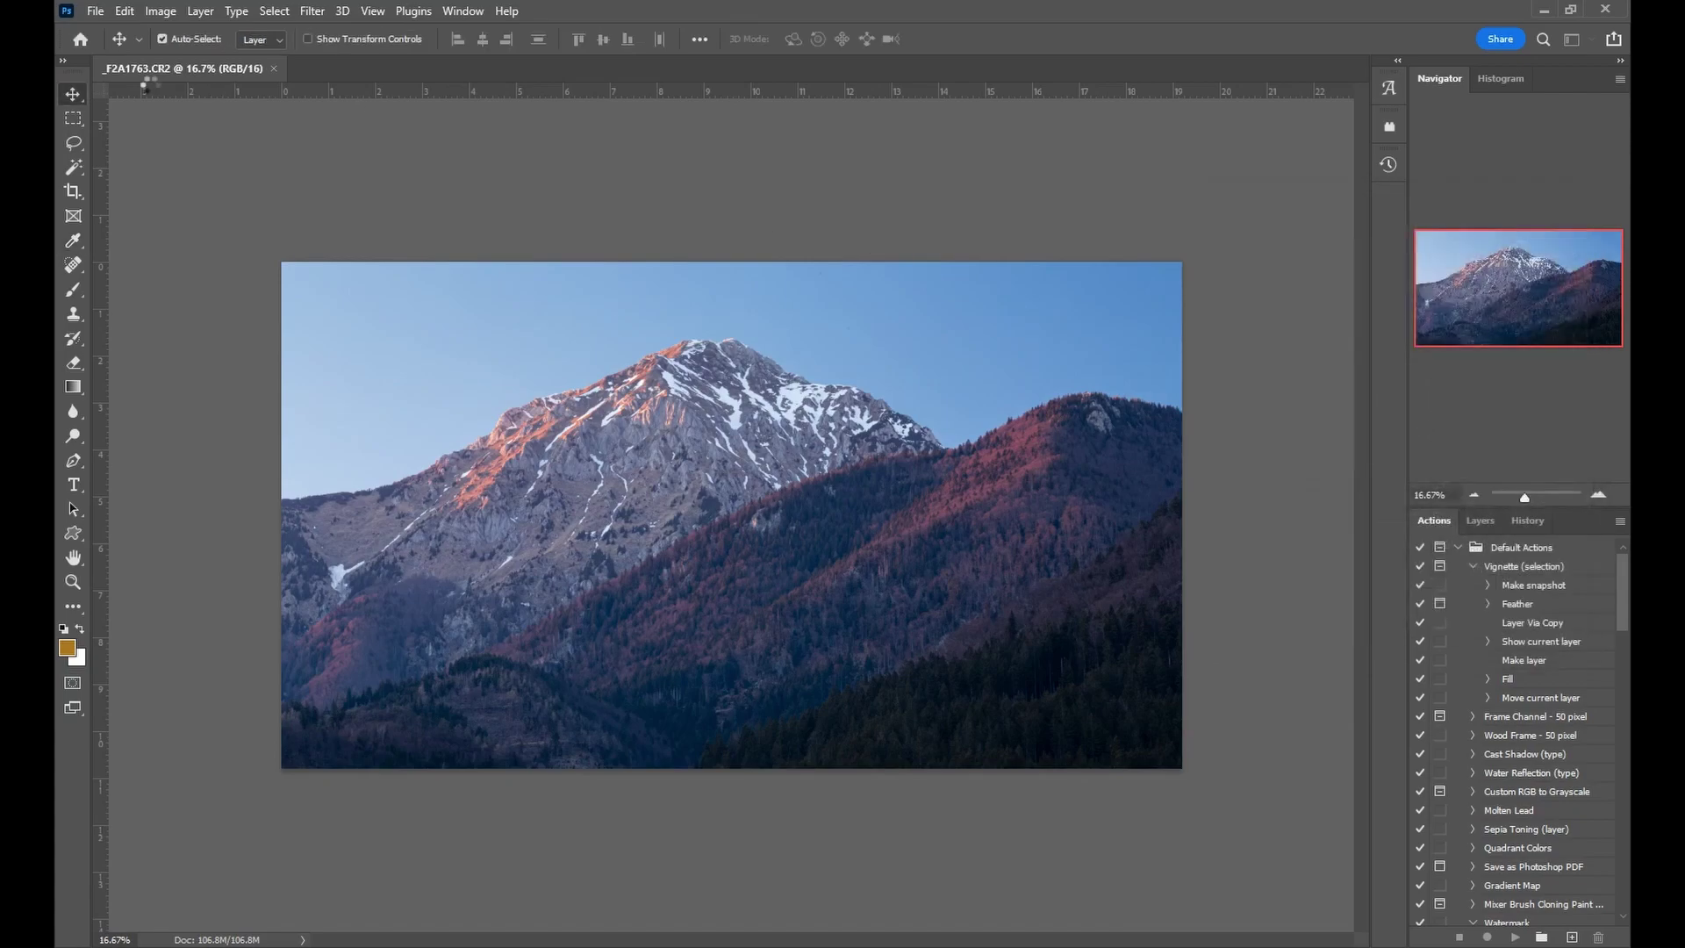
# Step: Bring up the Curves adjustment from Image > Adjustments
pyautogui.click(159, 12)
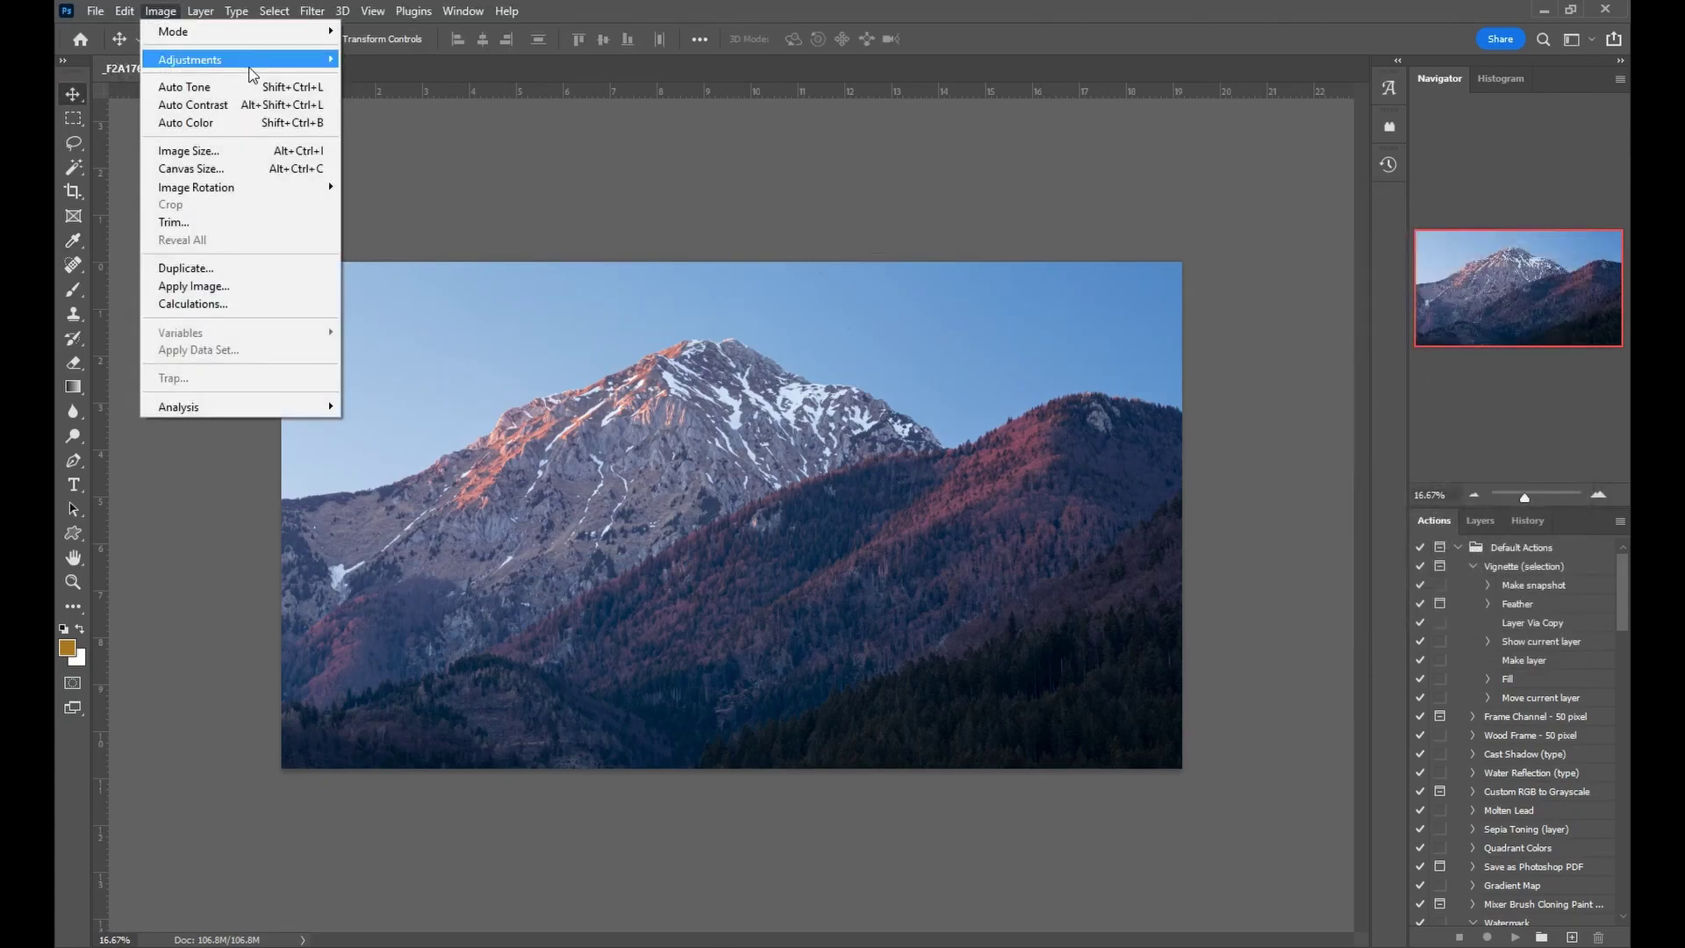
pyautogui.moveTo(198, 59)
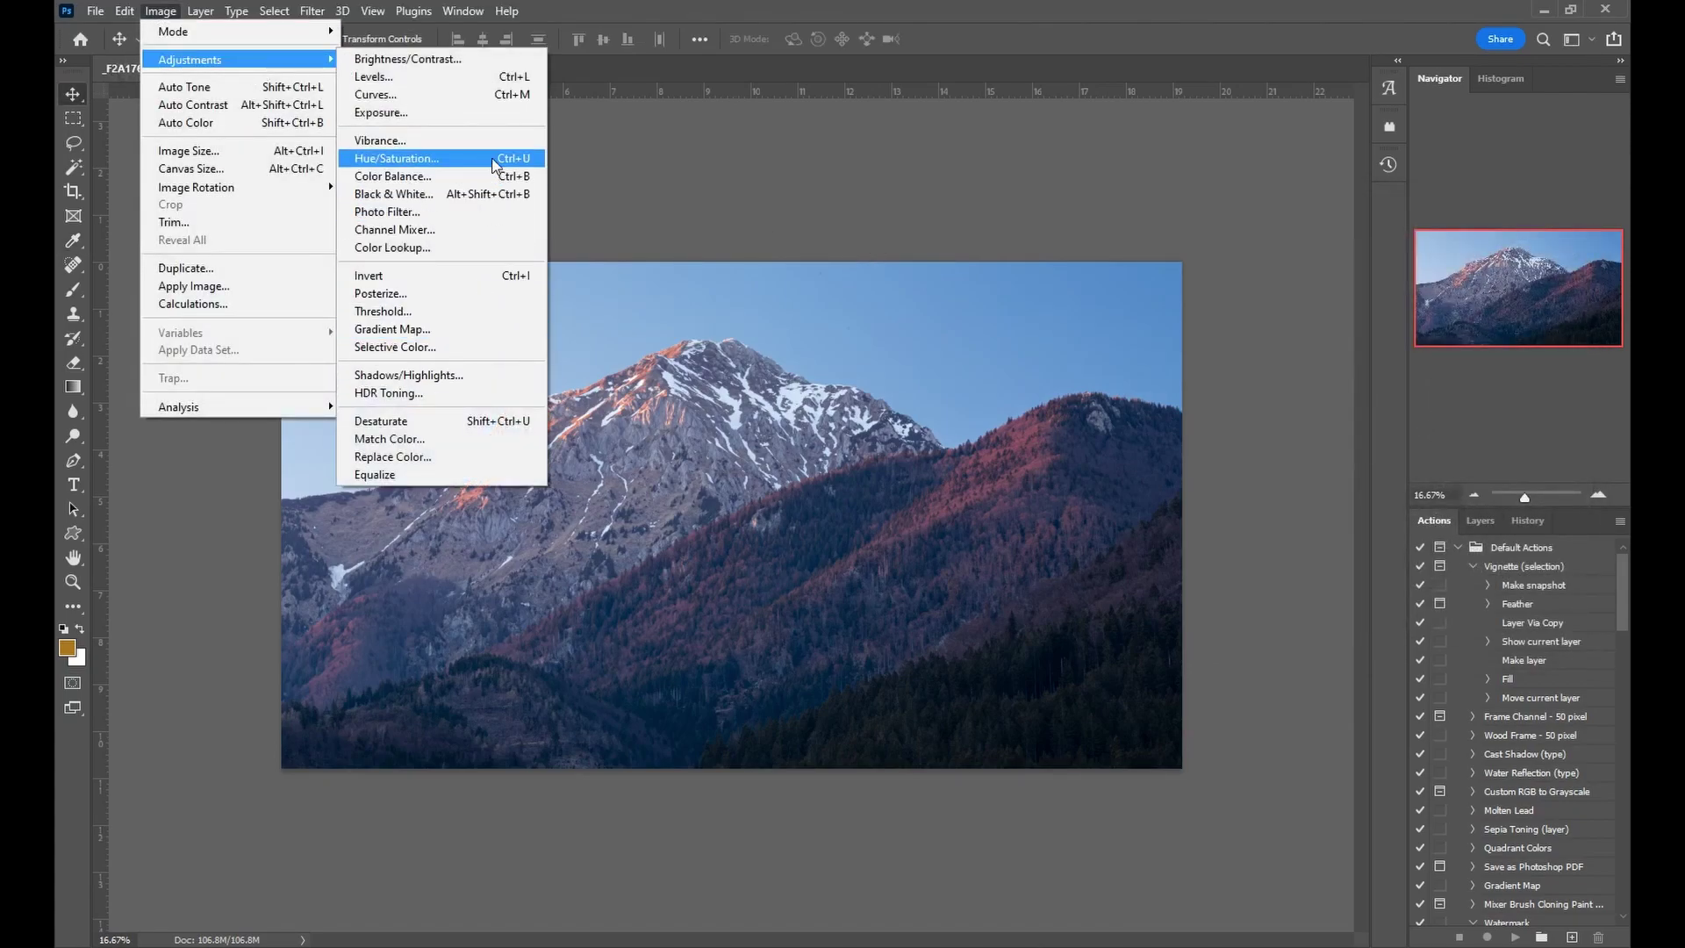
pyautogui.click(489, 95)
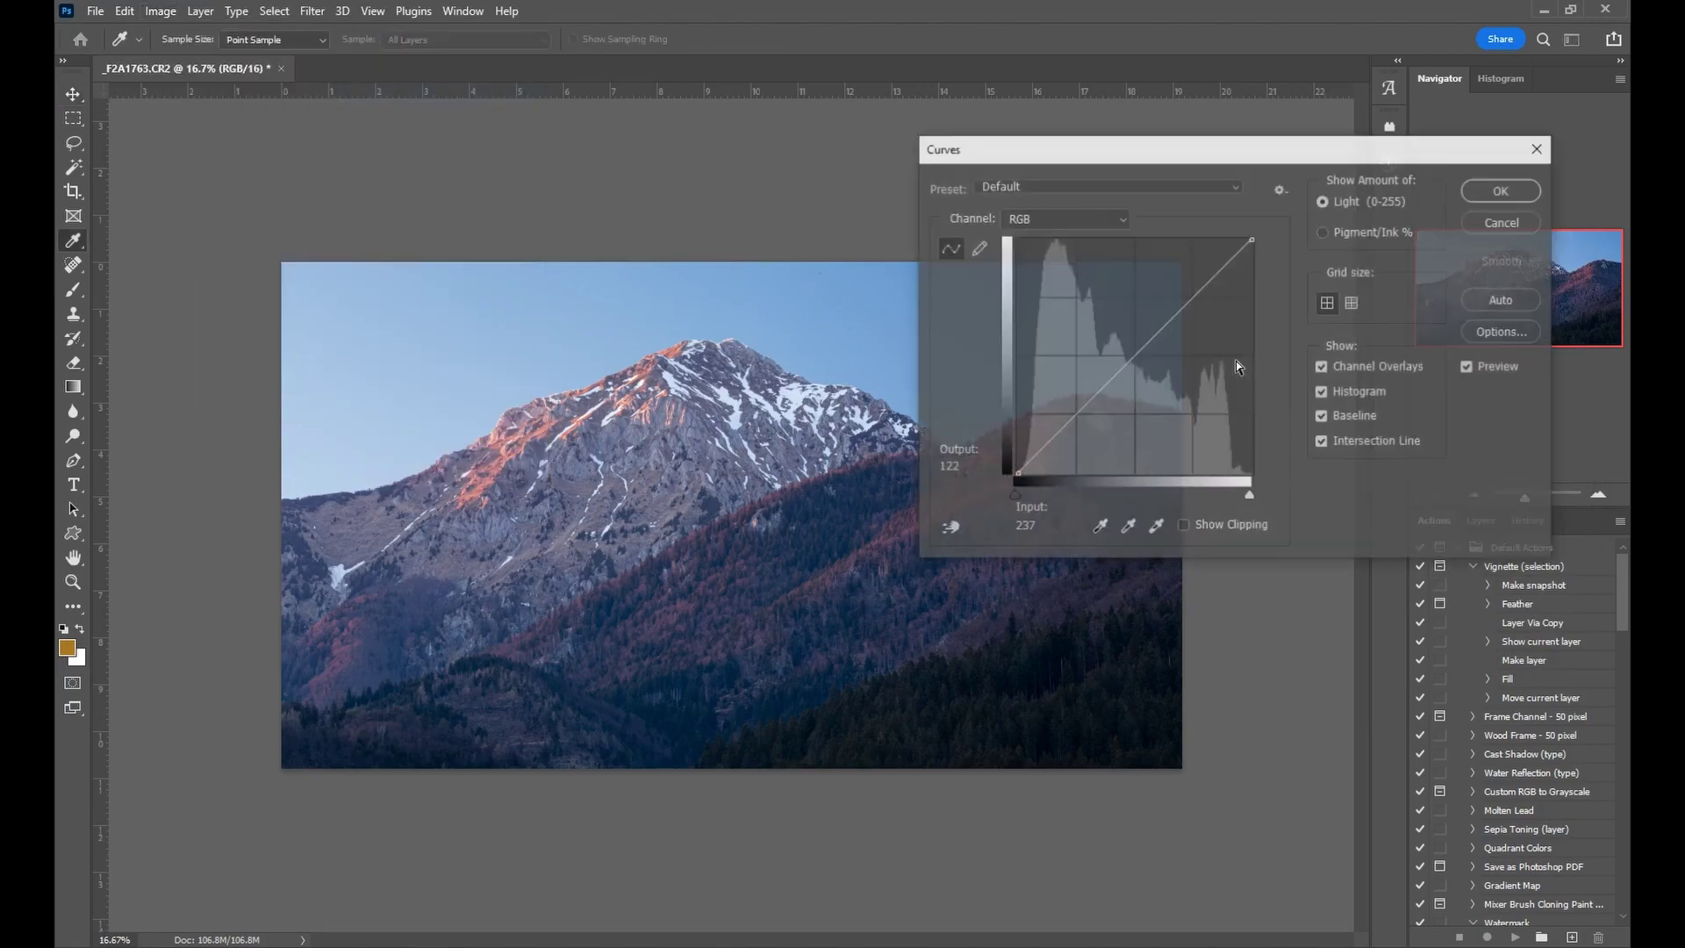
# Step: Add curve points 65→60 and 189→195, compare the effect, and apply the curve
pyautogui.click(1190, 291)
pyautogui.click(1079, 414)
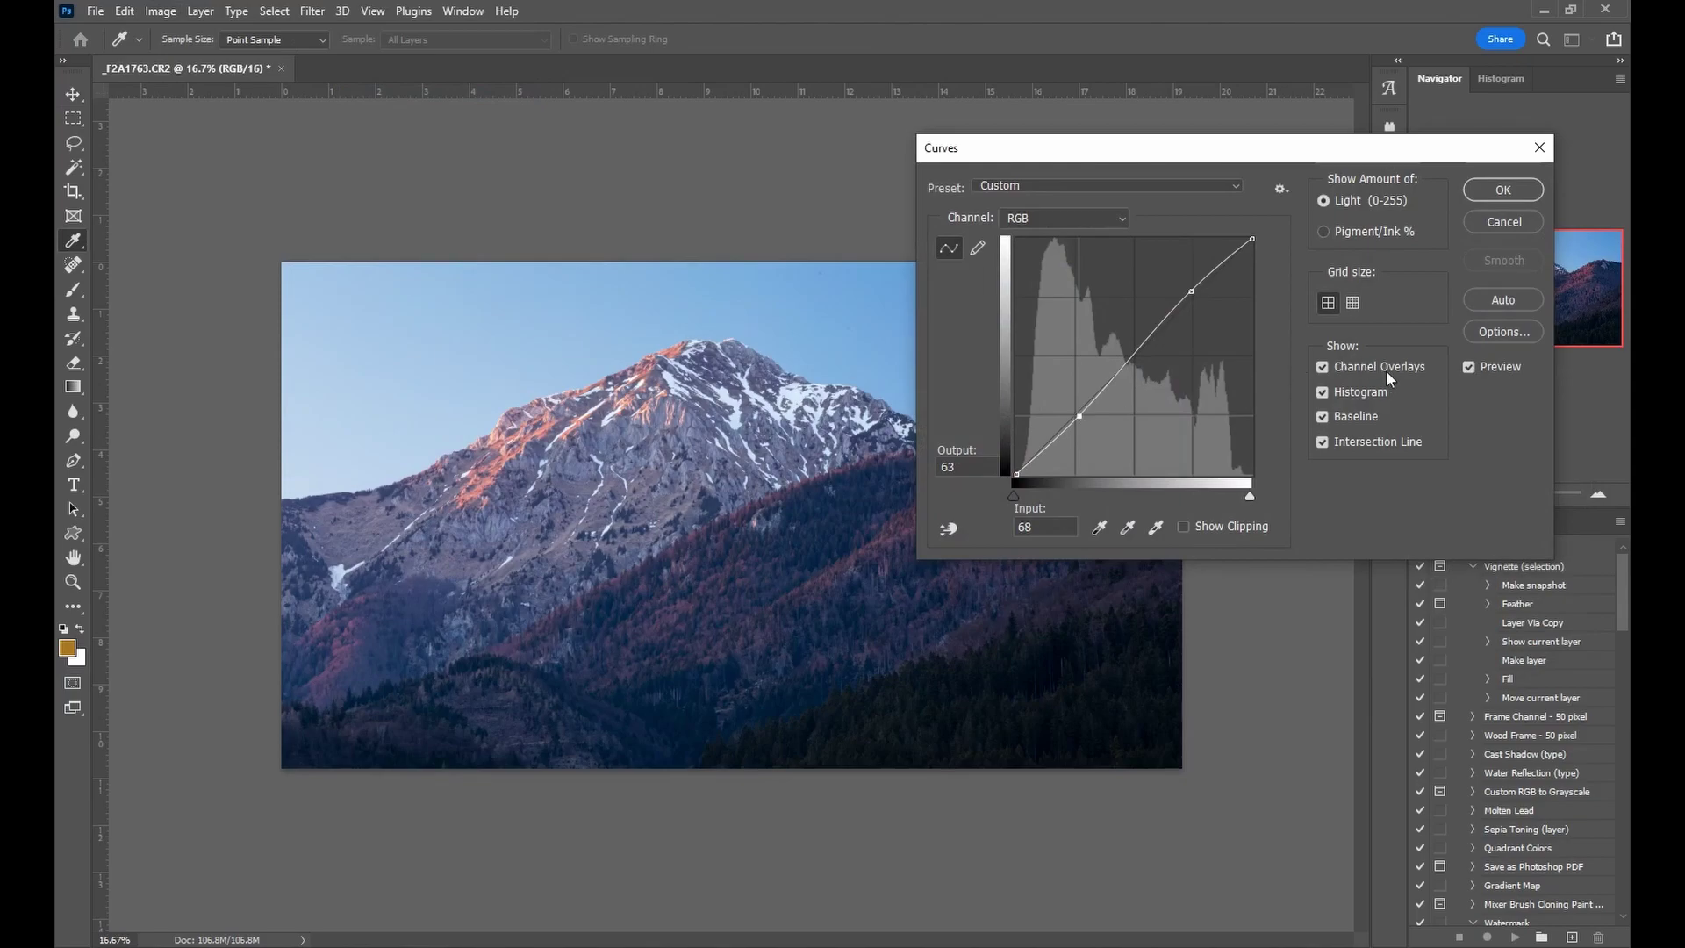
pyautogui.click(1470, 367)
pyautogui.click(1470, 367)
pyautogui.click(1077, 418)
pyautogui.click(1194, 295)
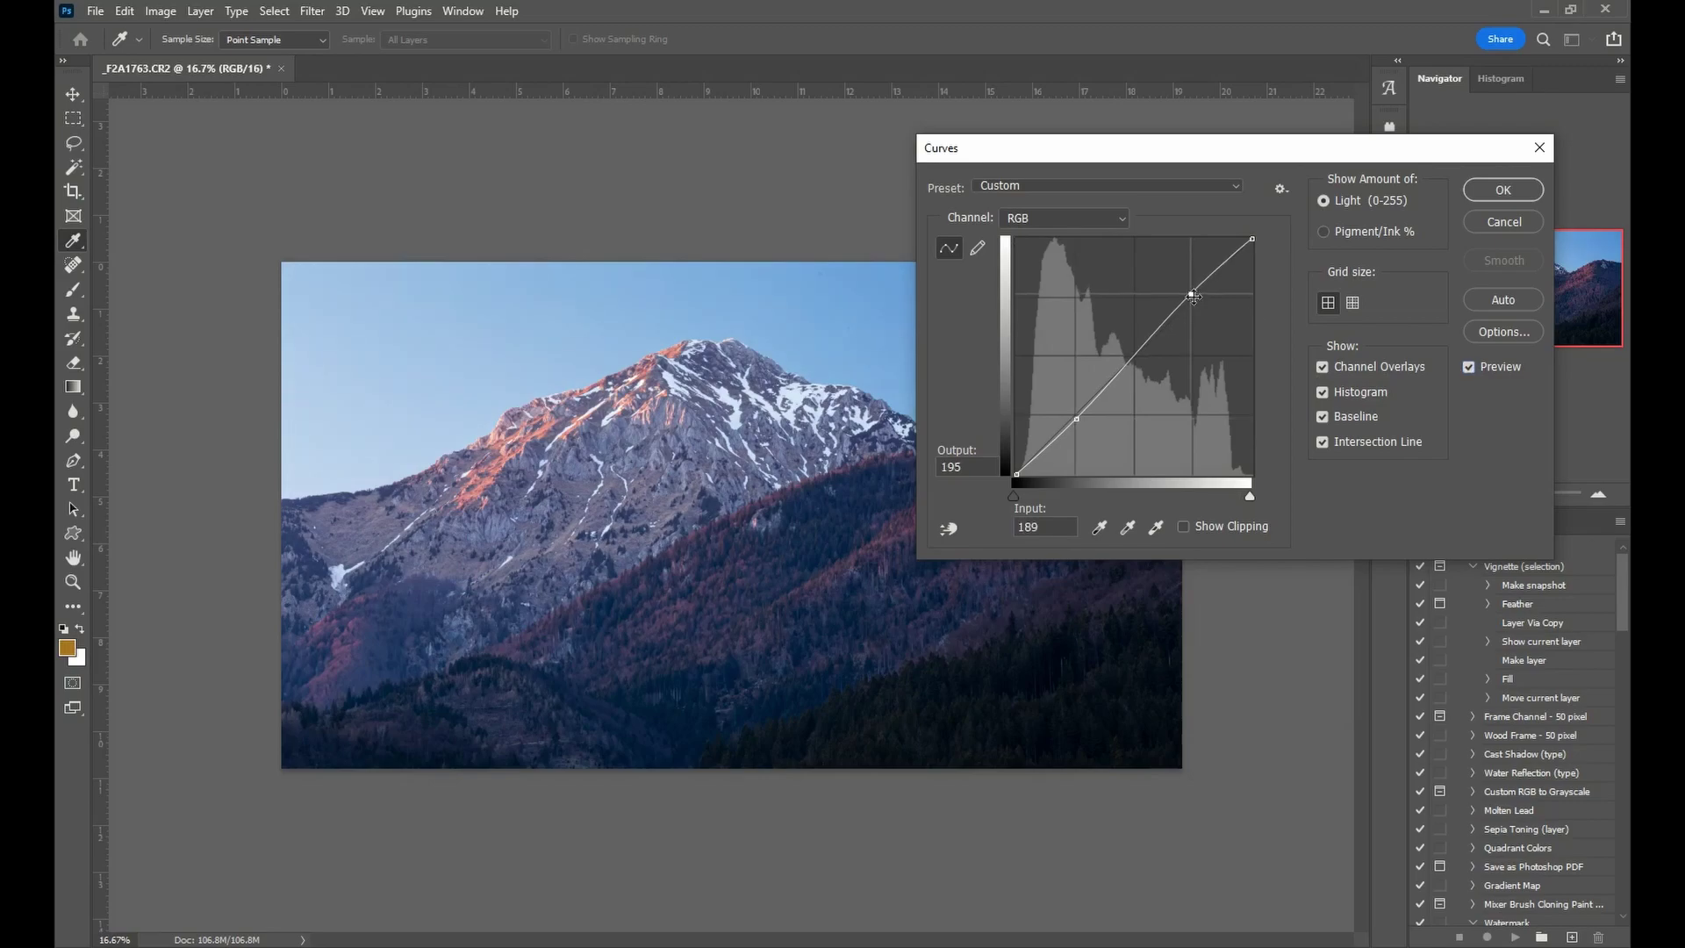
pyautogui.click(1478, 365)
pyautogui.click(1504, 190)
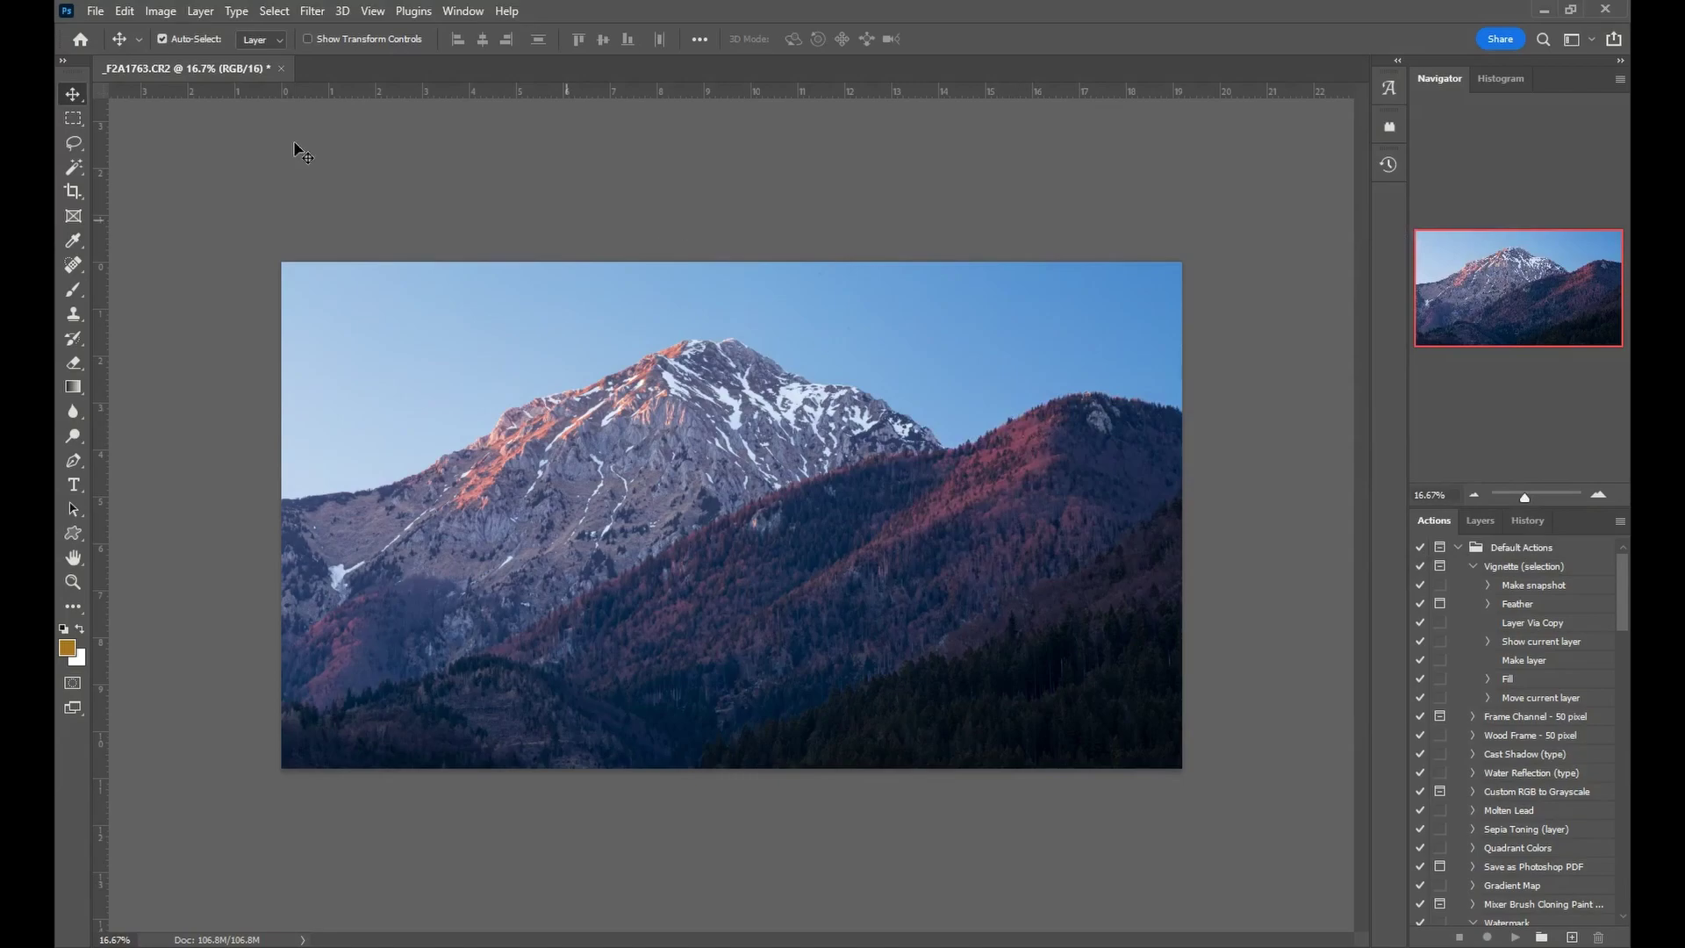
# Step: In File Info, apply the Preddvor - winter - storzic template, replacing existing metadata
pyautogui.click(95, 11)
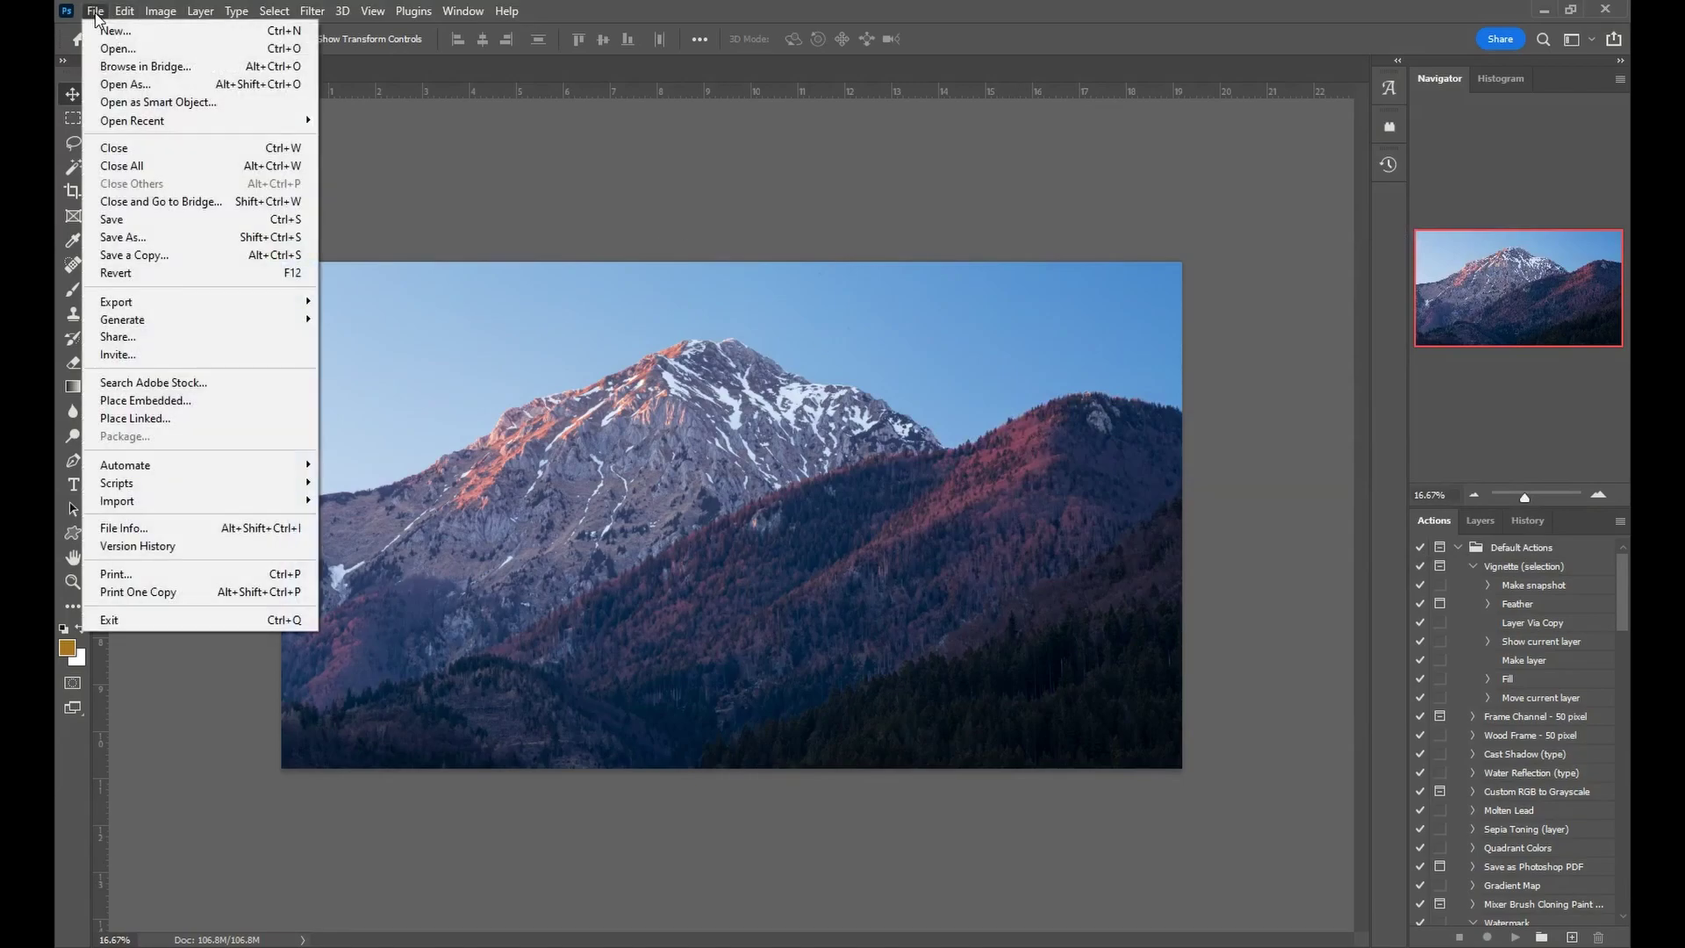
pyautogui.click(162, 527)
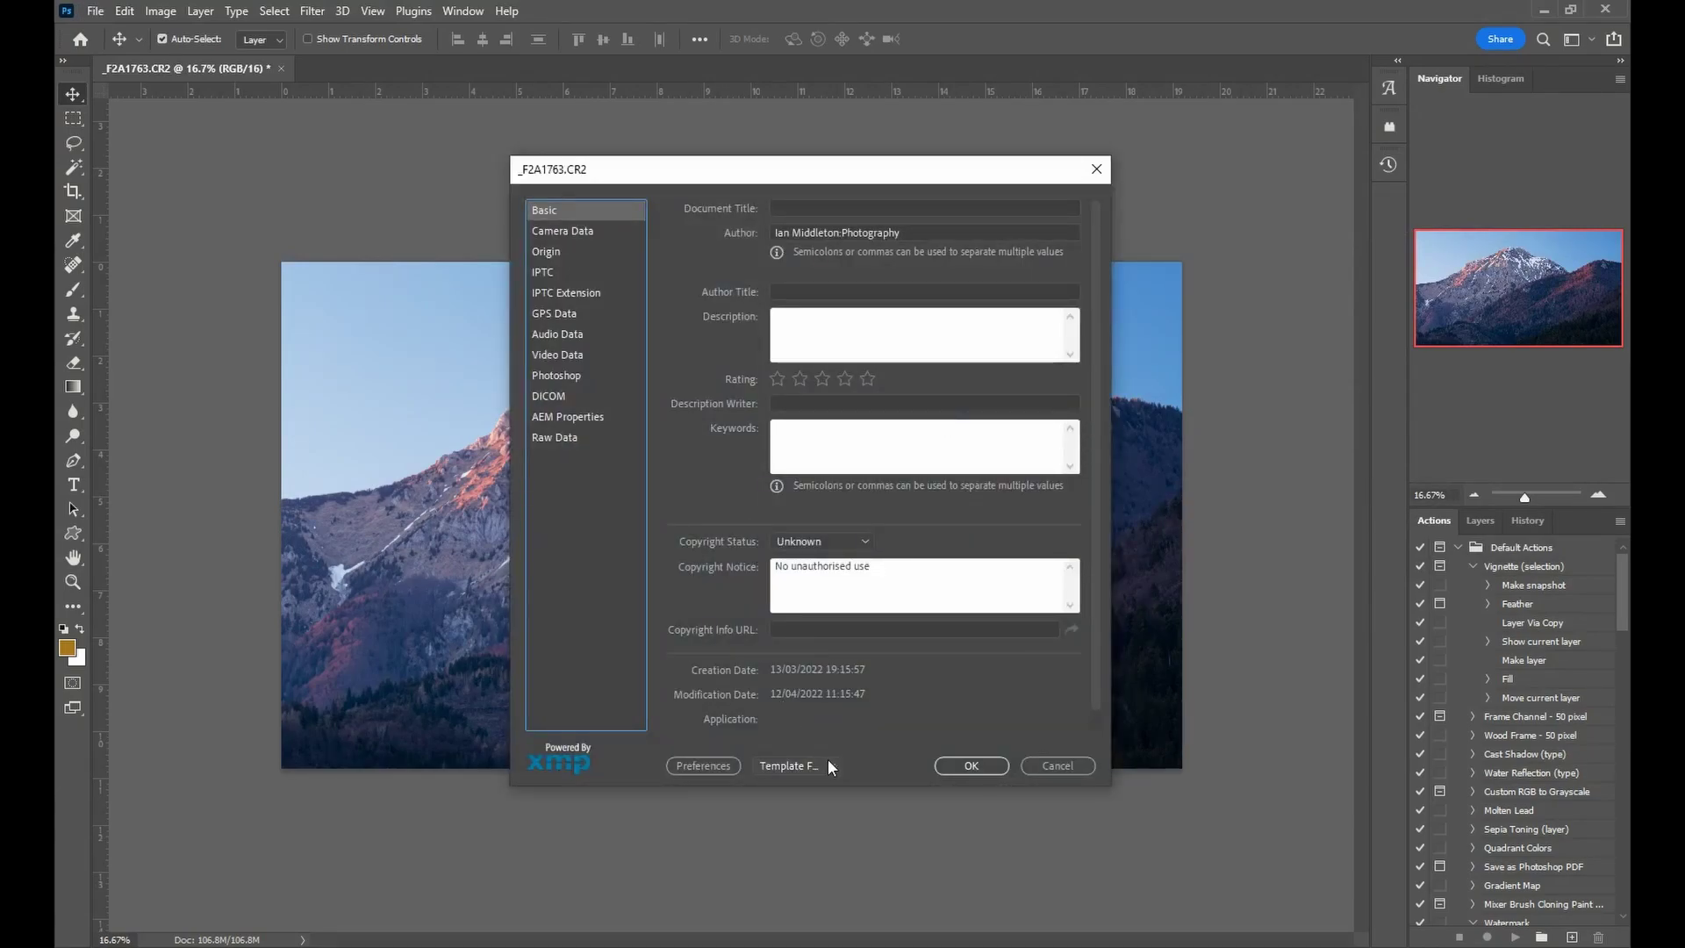
pyautogui.click(830, 764)
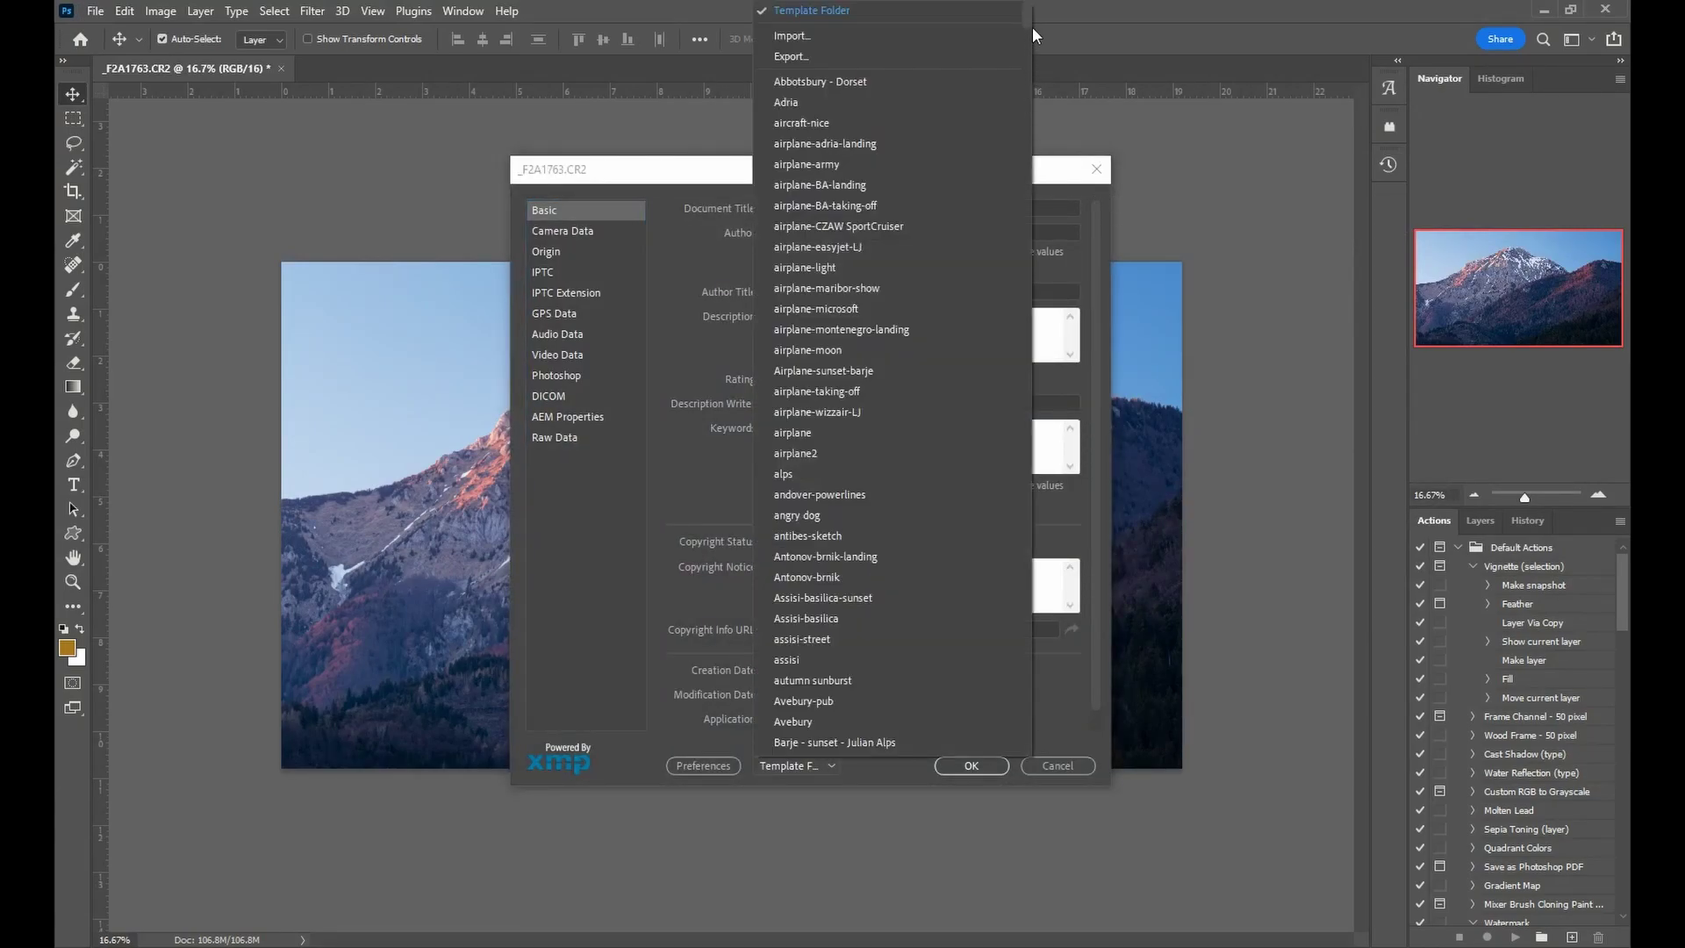
pyautogui.scroll(-10, 1023, 30)
pyautogui.scroll(-15, 1016, 351)
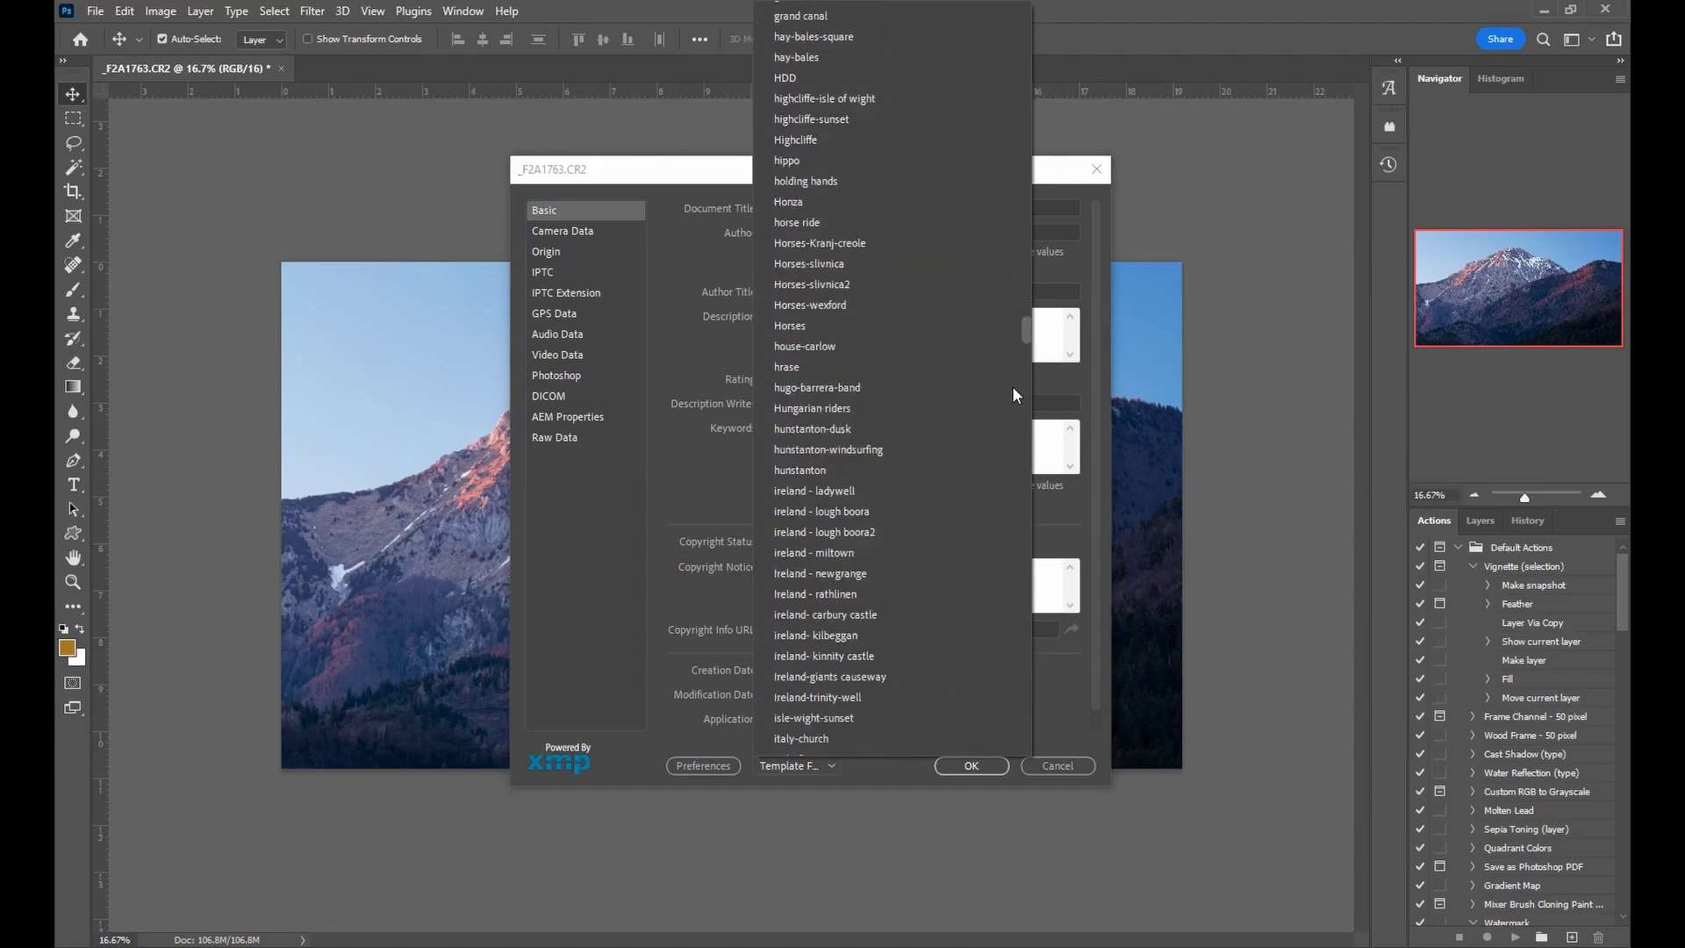
pyautogui.scroll(-15, 1013, 394)
pyautogui.moveTo(1031, 574)
pyautogui.mouseDown()
pyautogui.moveTo(1025, 618)
pyautogui.moveTo(1025, 596)
pyautogui.mouseUp()
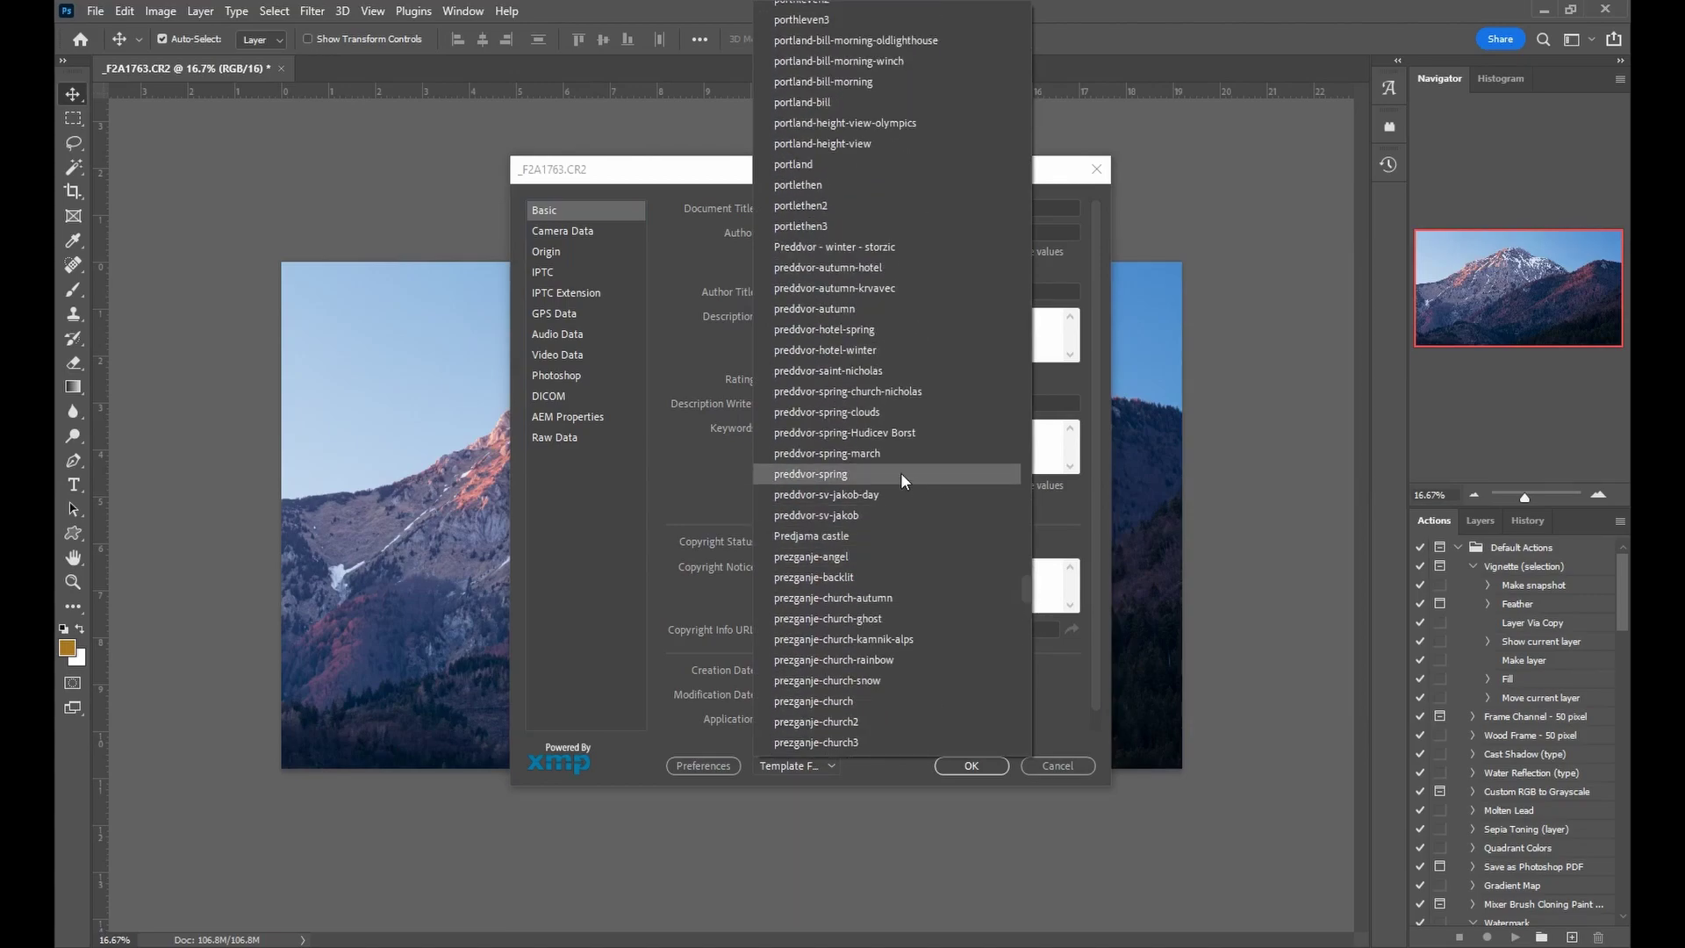
pyautogui.click(829, 246)
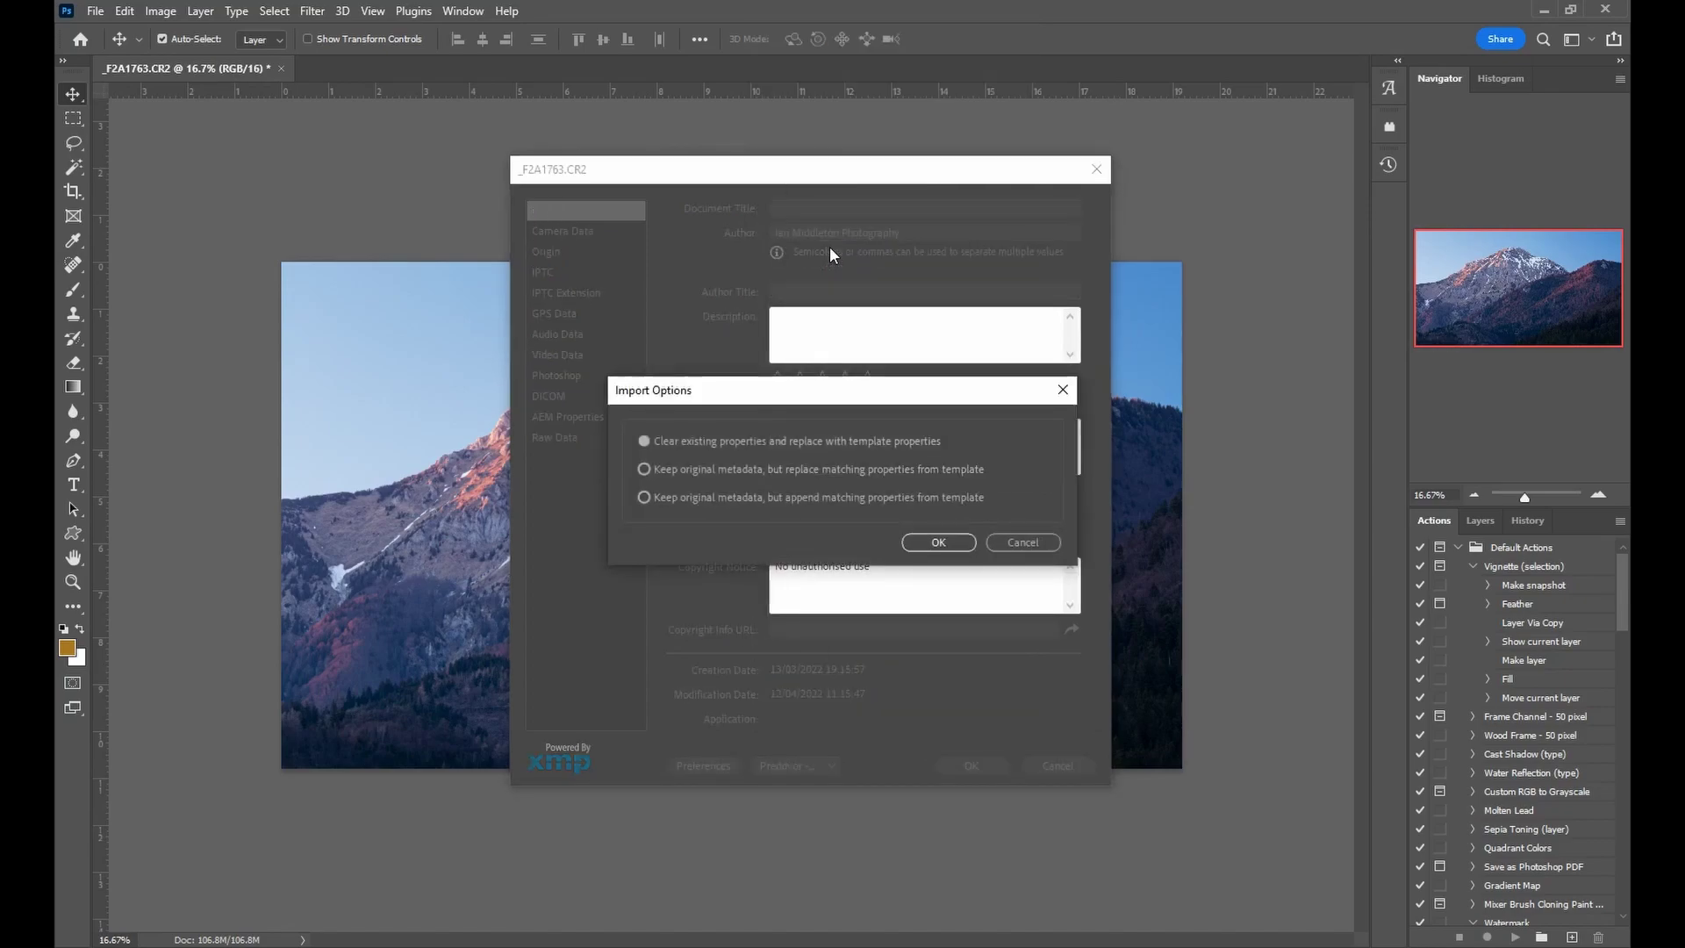
pyautogui.click(959, 546)
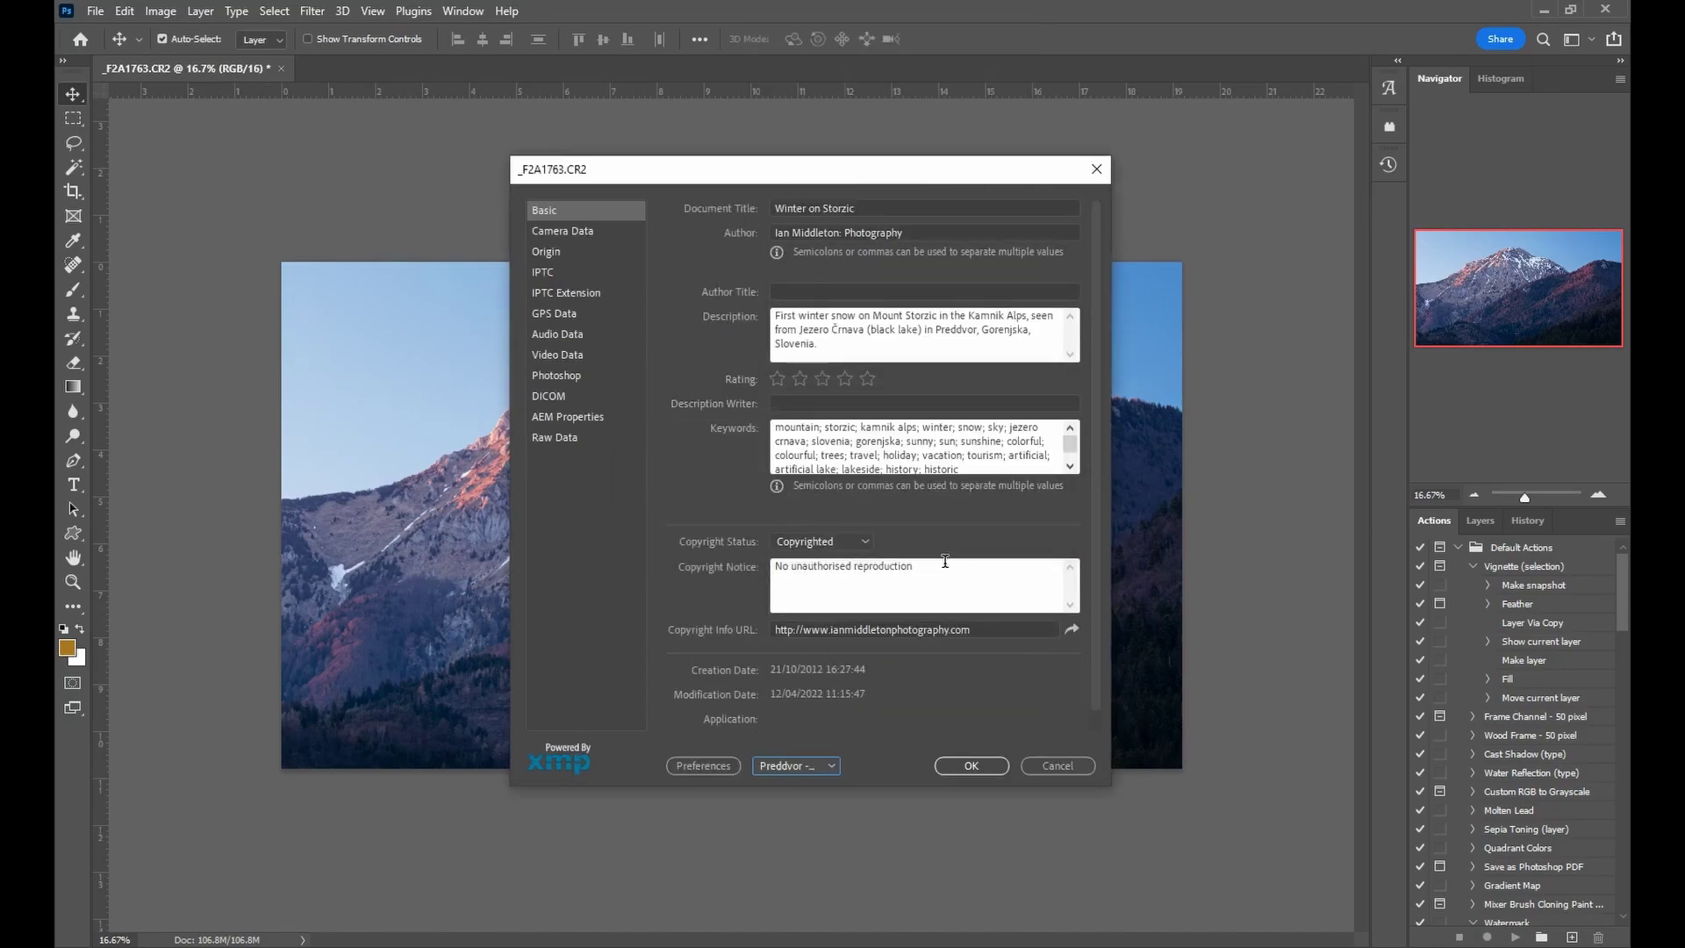
# Step: Change the document title from 'Winter on Storzic' to 'Storzic mountain at sunset'
pyautogui.doubleClick(814, 203)
pyautogui.write('on')
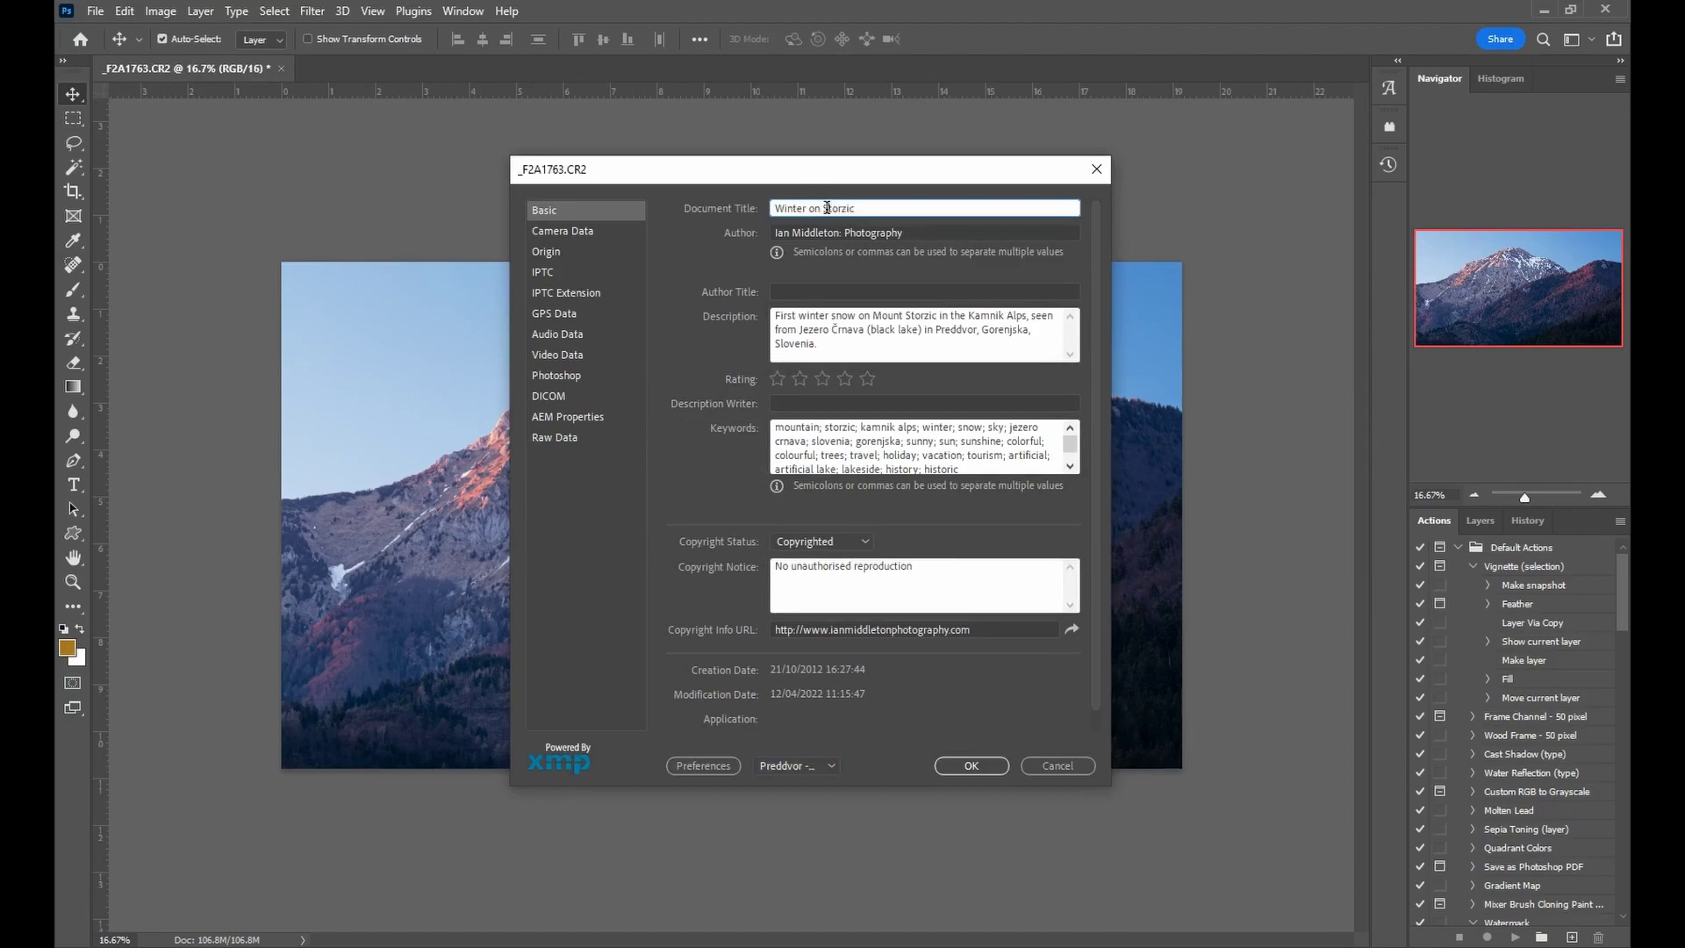
pyautogui.moveTo(824, 207); pyautogui.dragTo(687, 230)
pyautogui.press('BackSpace')
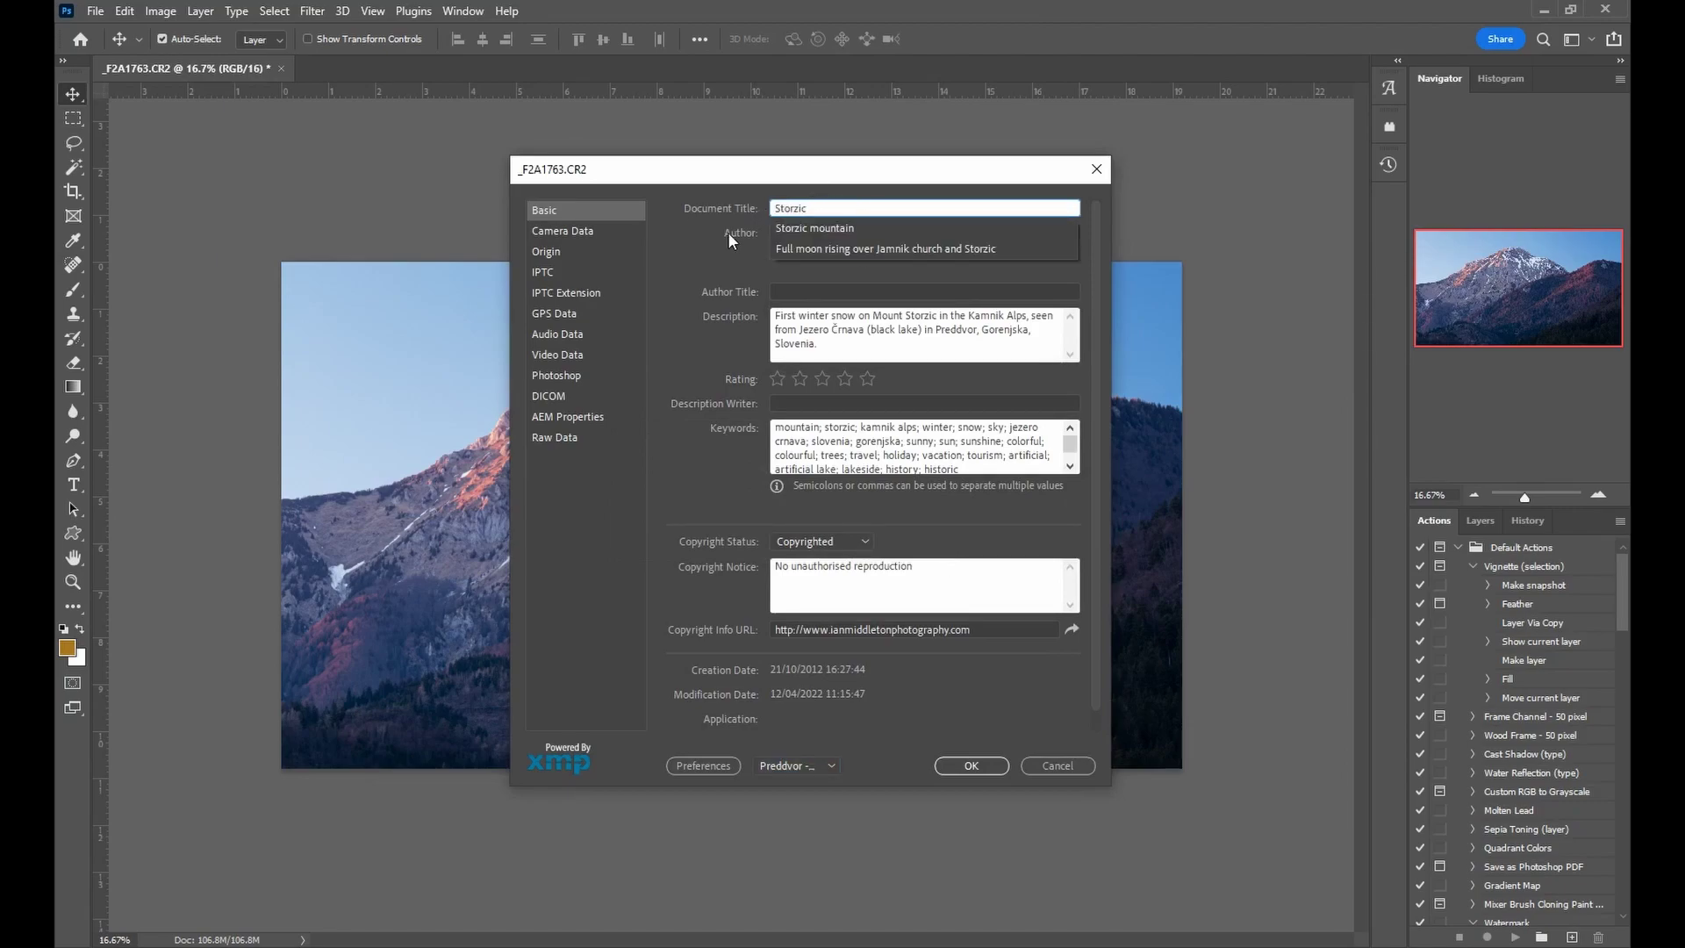
pyautogui.click(852, 205)
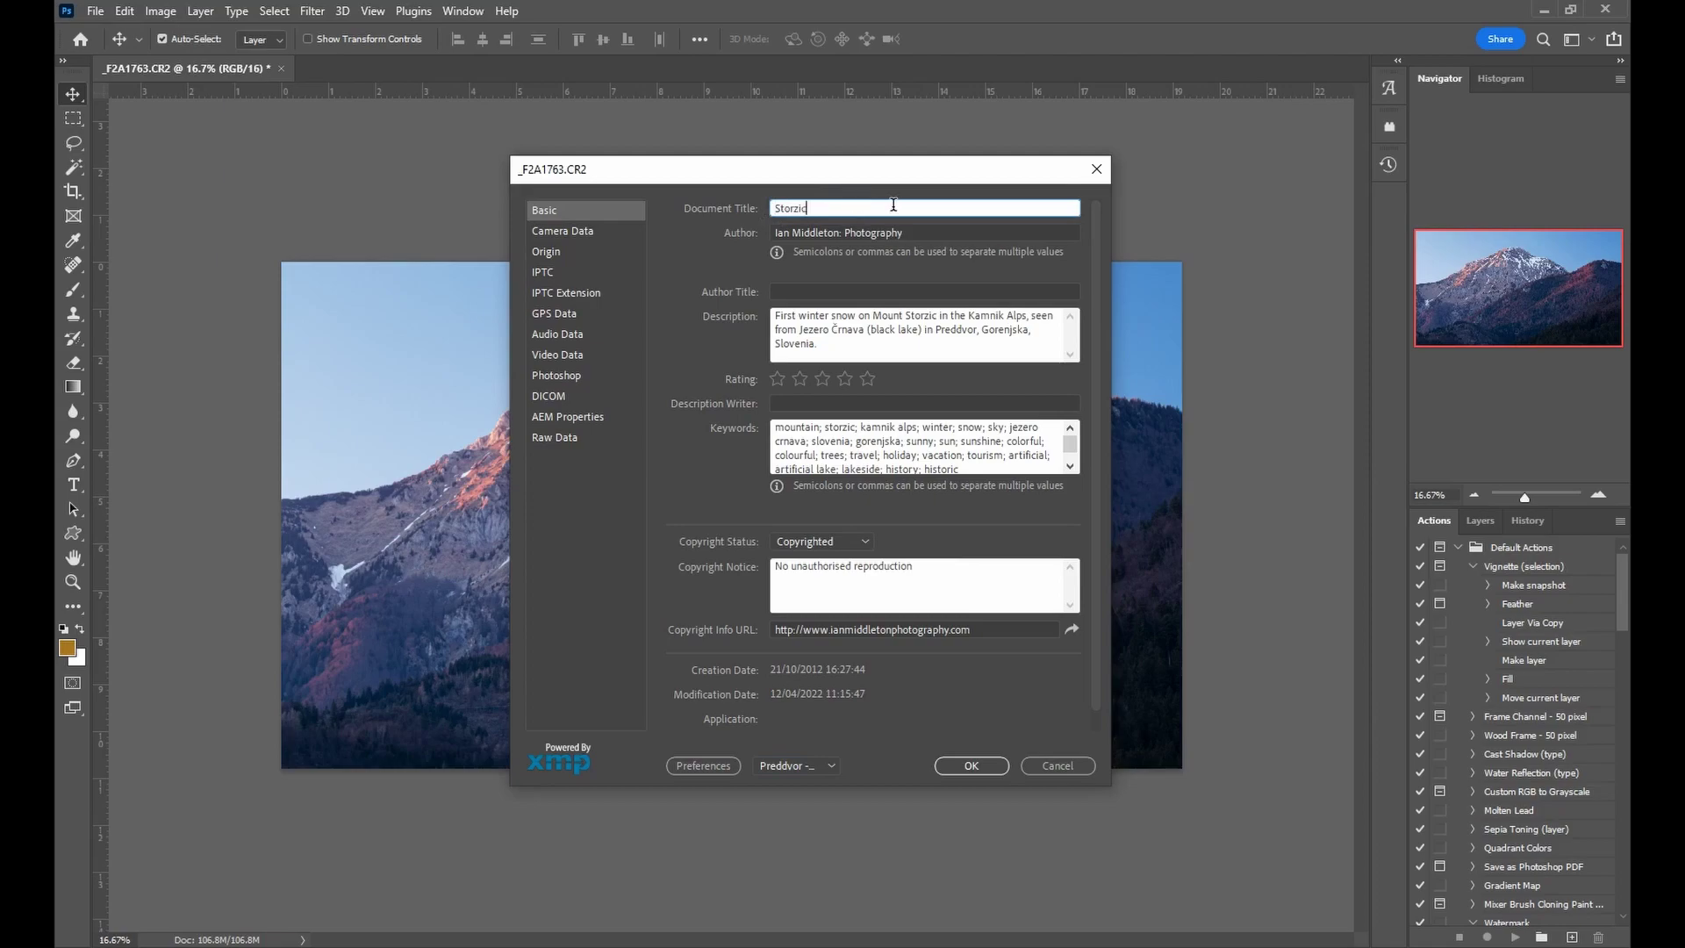
pyautogui.write('mountain')
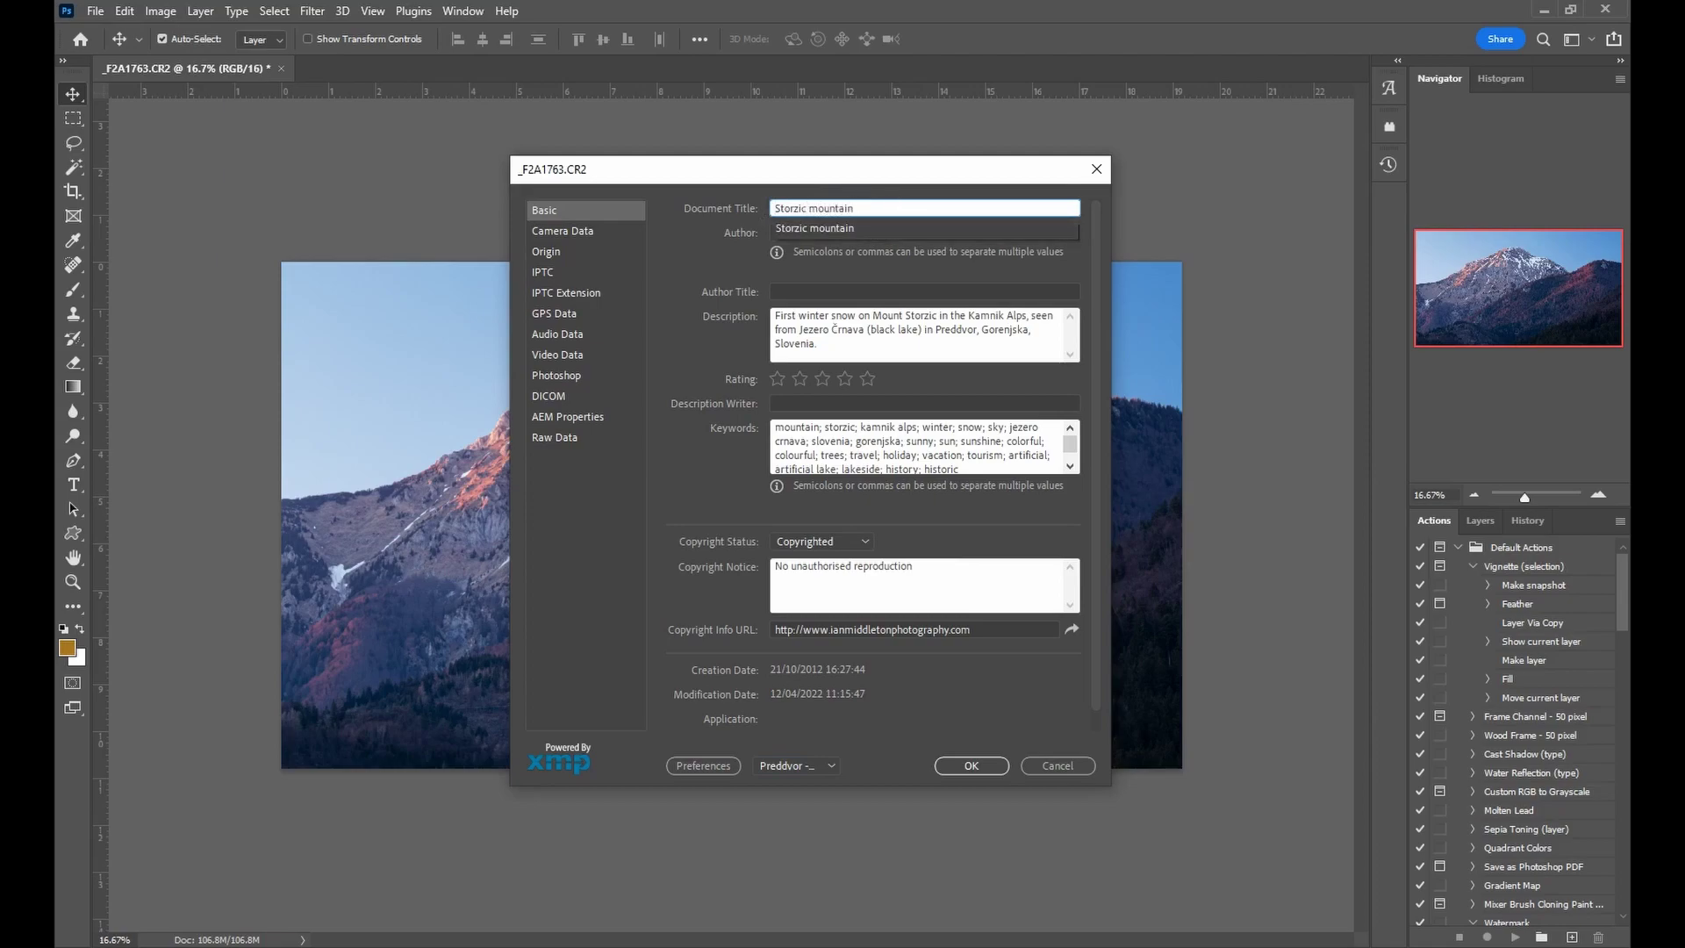
pyautogui.write(' at su')
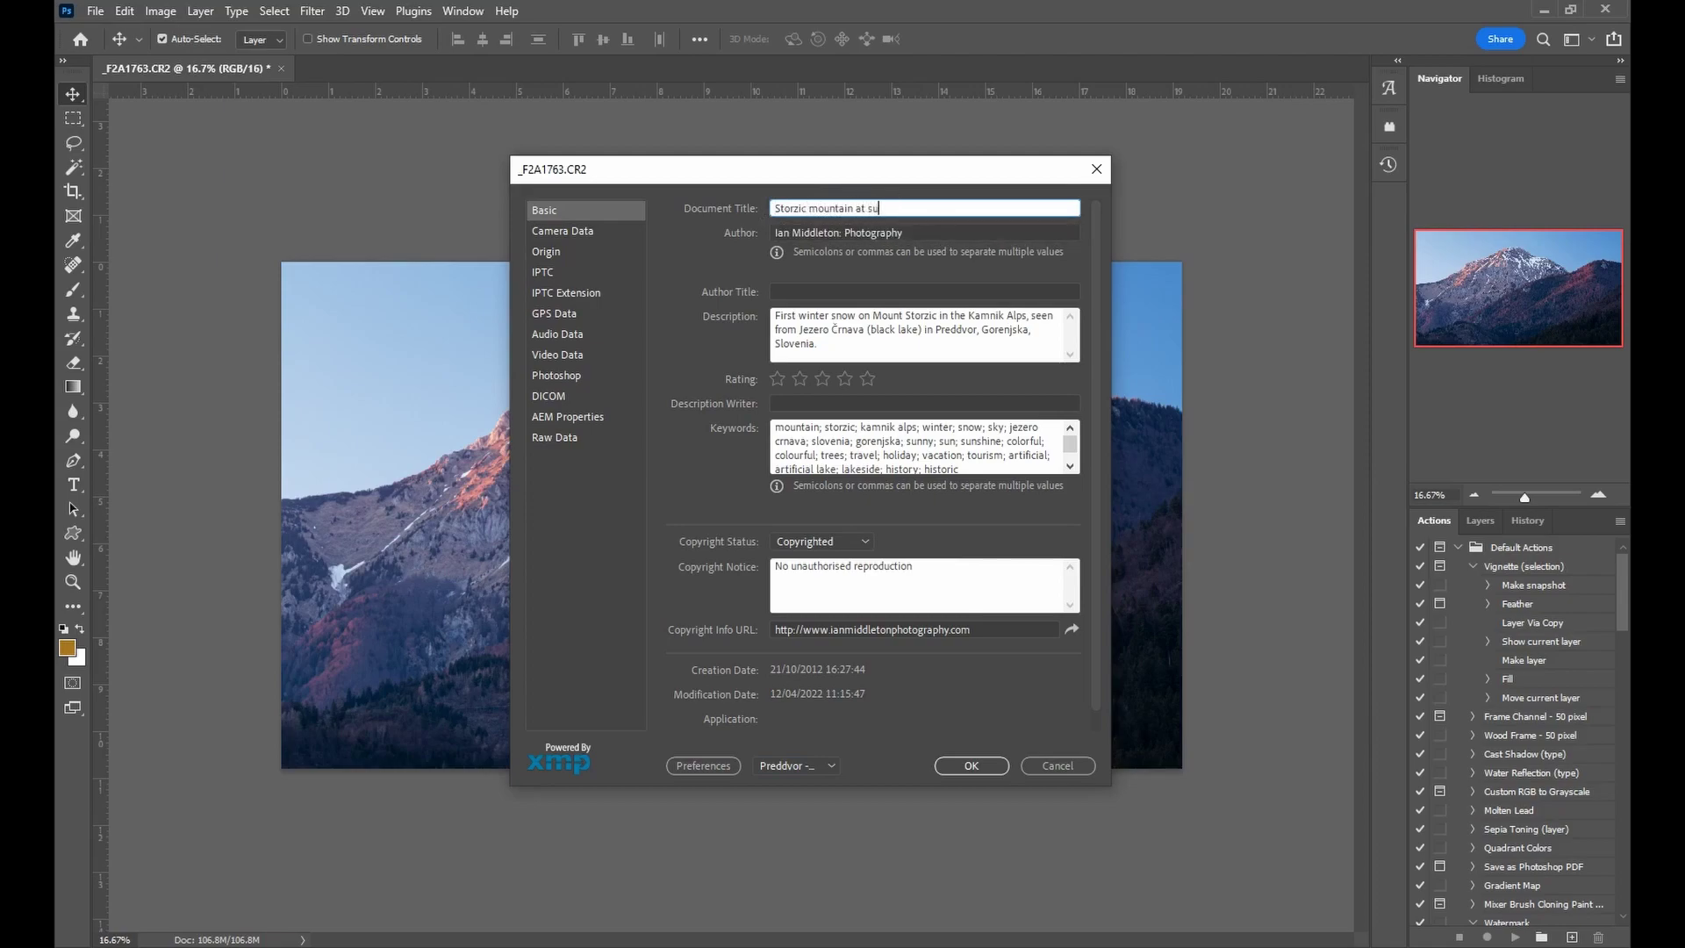
pyautogui.write('nset')
# Step: Make the description begin 'Last light on' and add 'at sunset,' after Alps
pyautogui.click(899, 316)
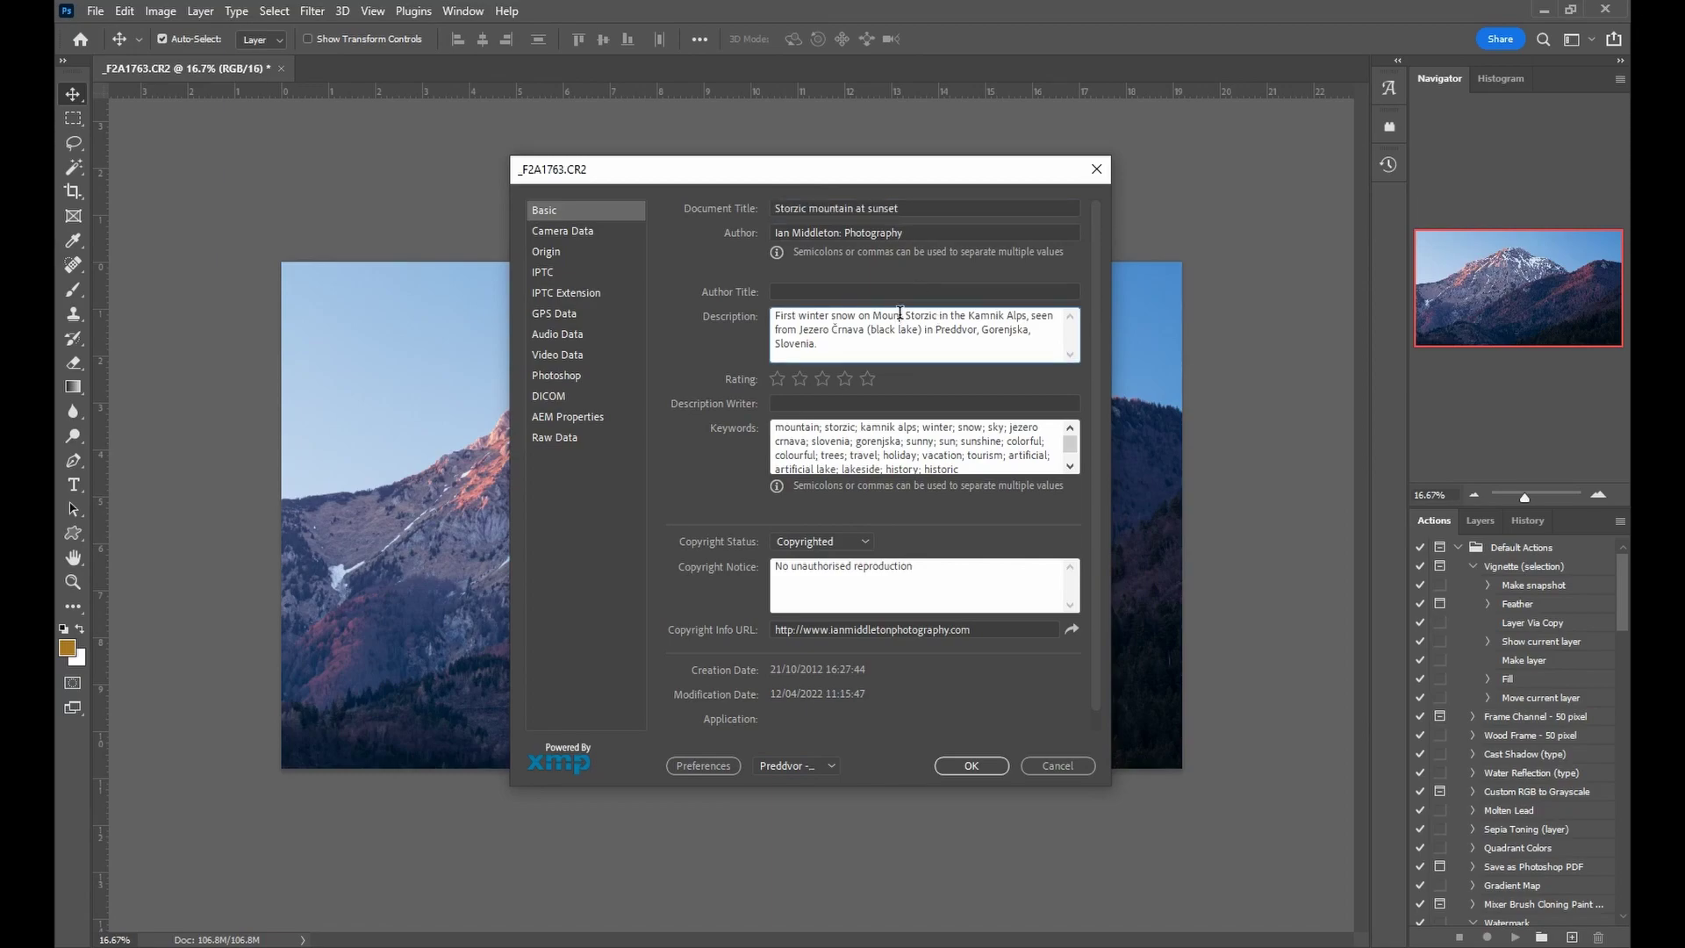
pyautogui.click(857, 318)
pyautogui.moveTo(871, 316); pyautogui.dragTo(712, 319)
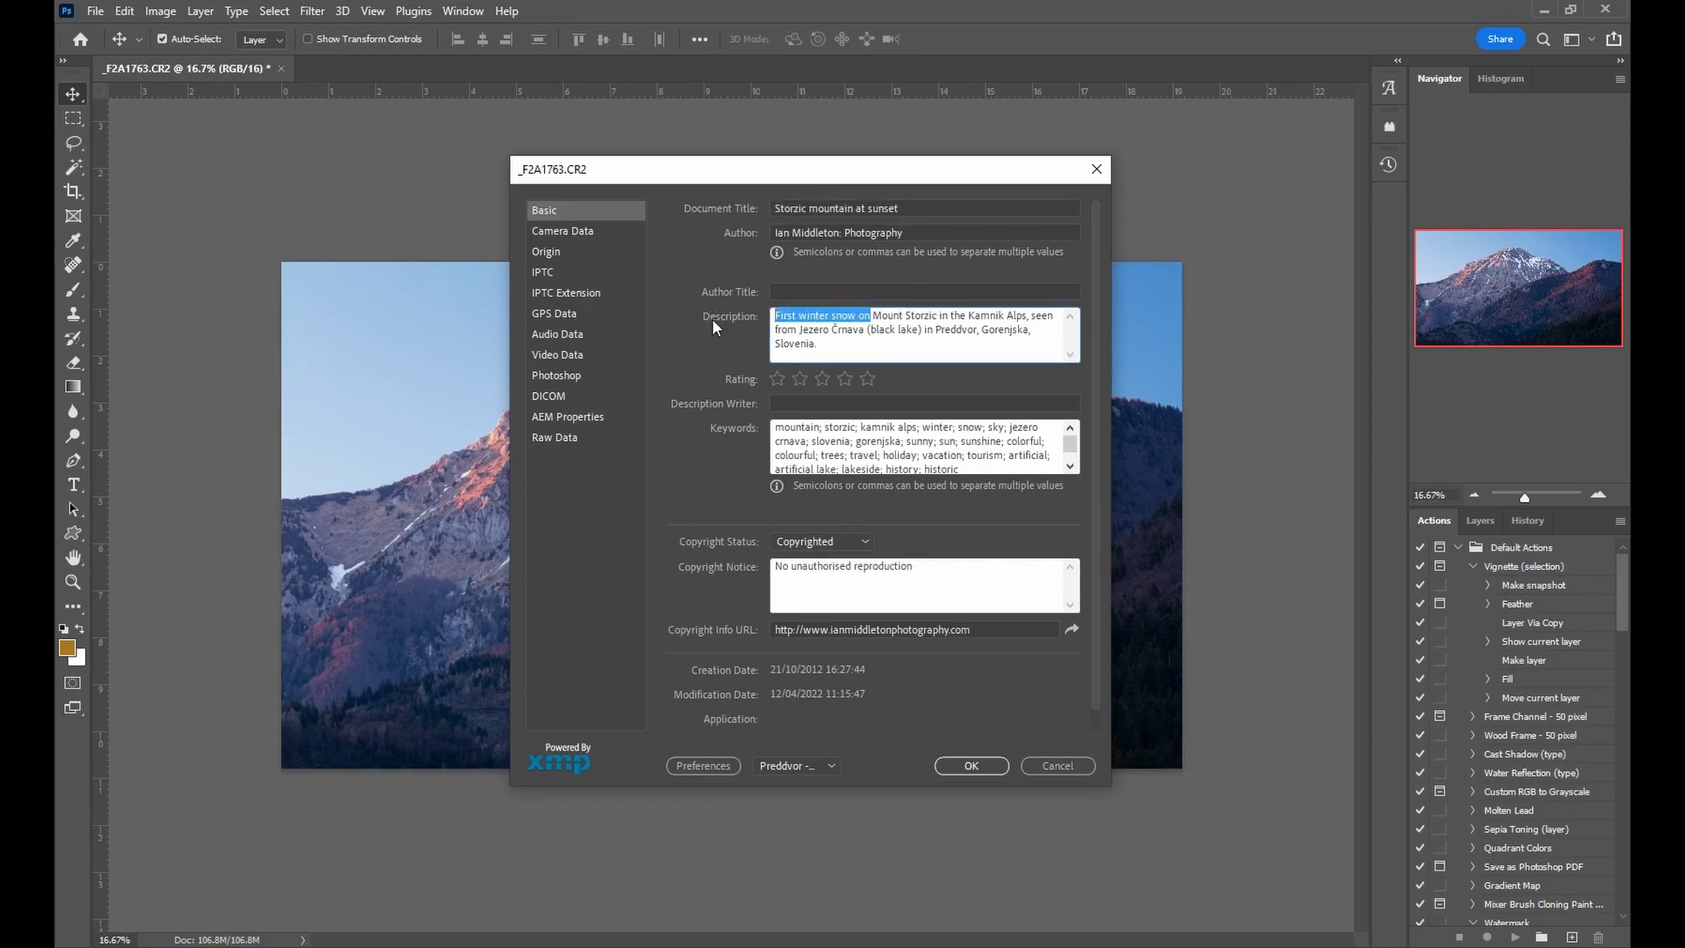
pyautogui.write('Last lig')
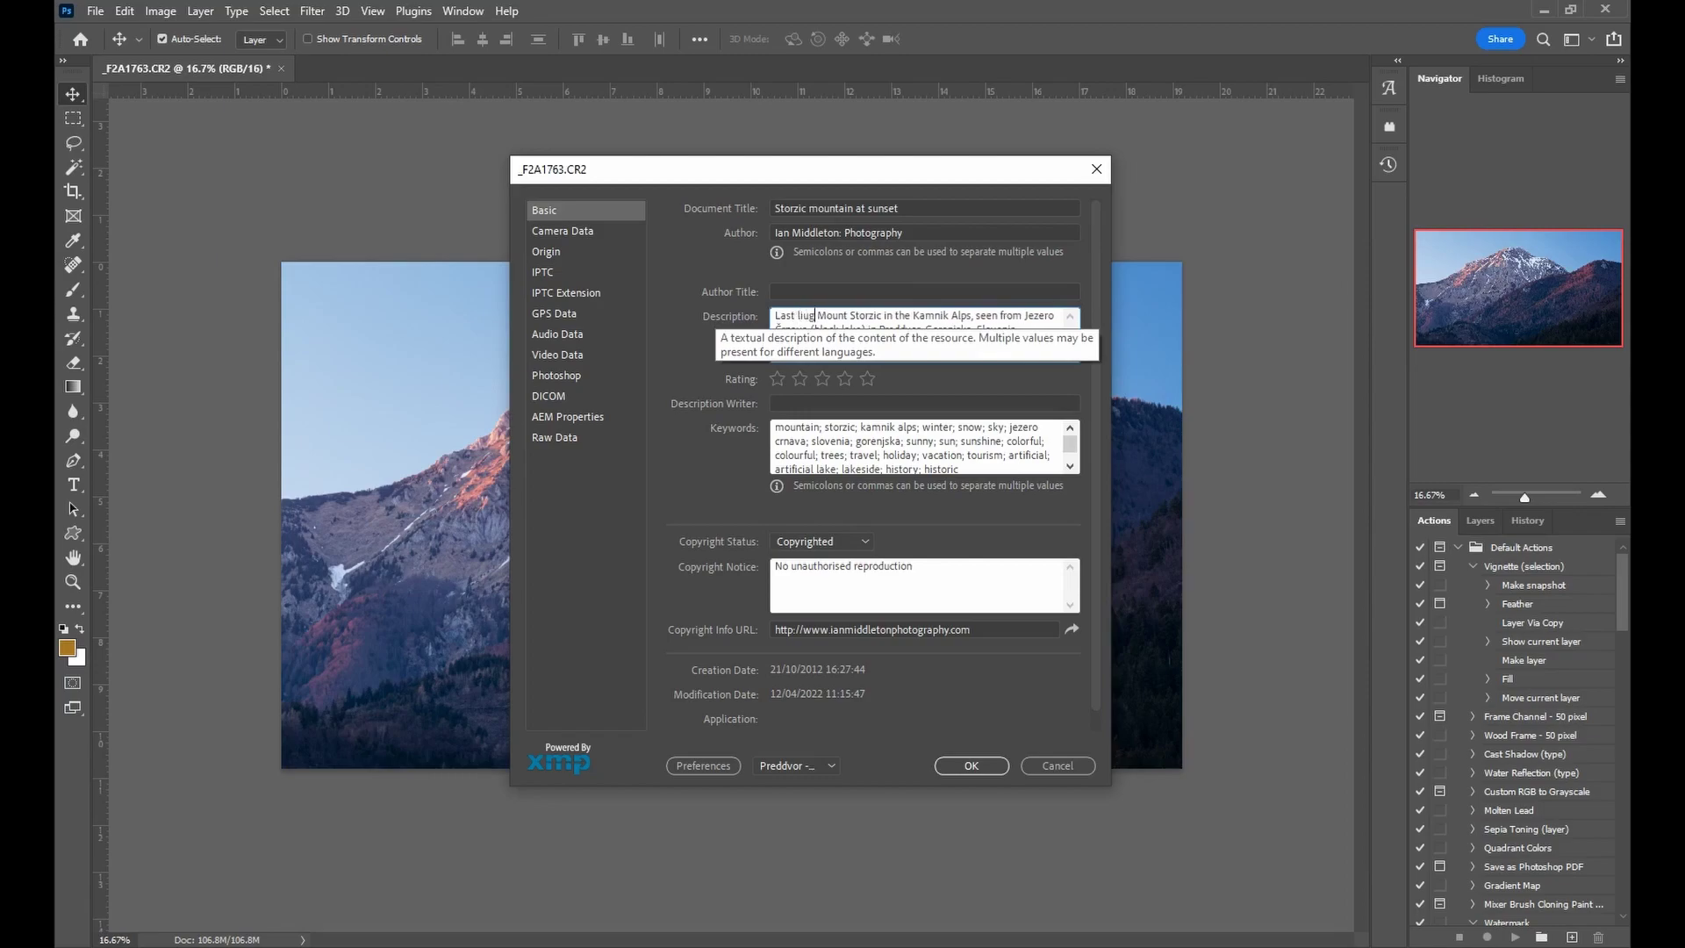
pyautogui.write('ht on')
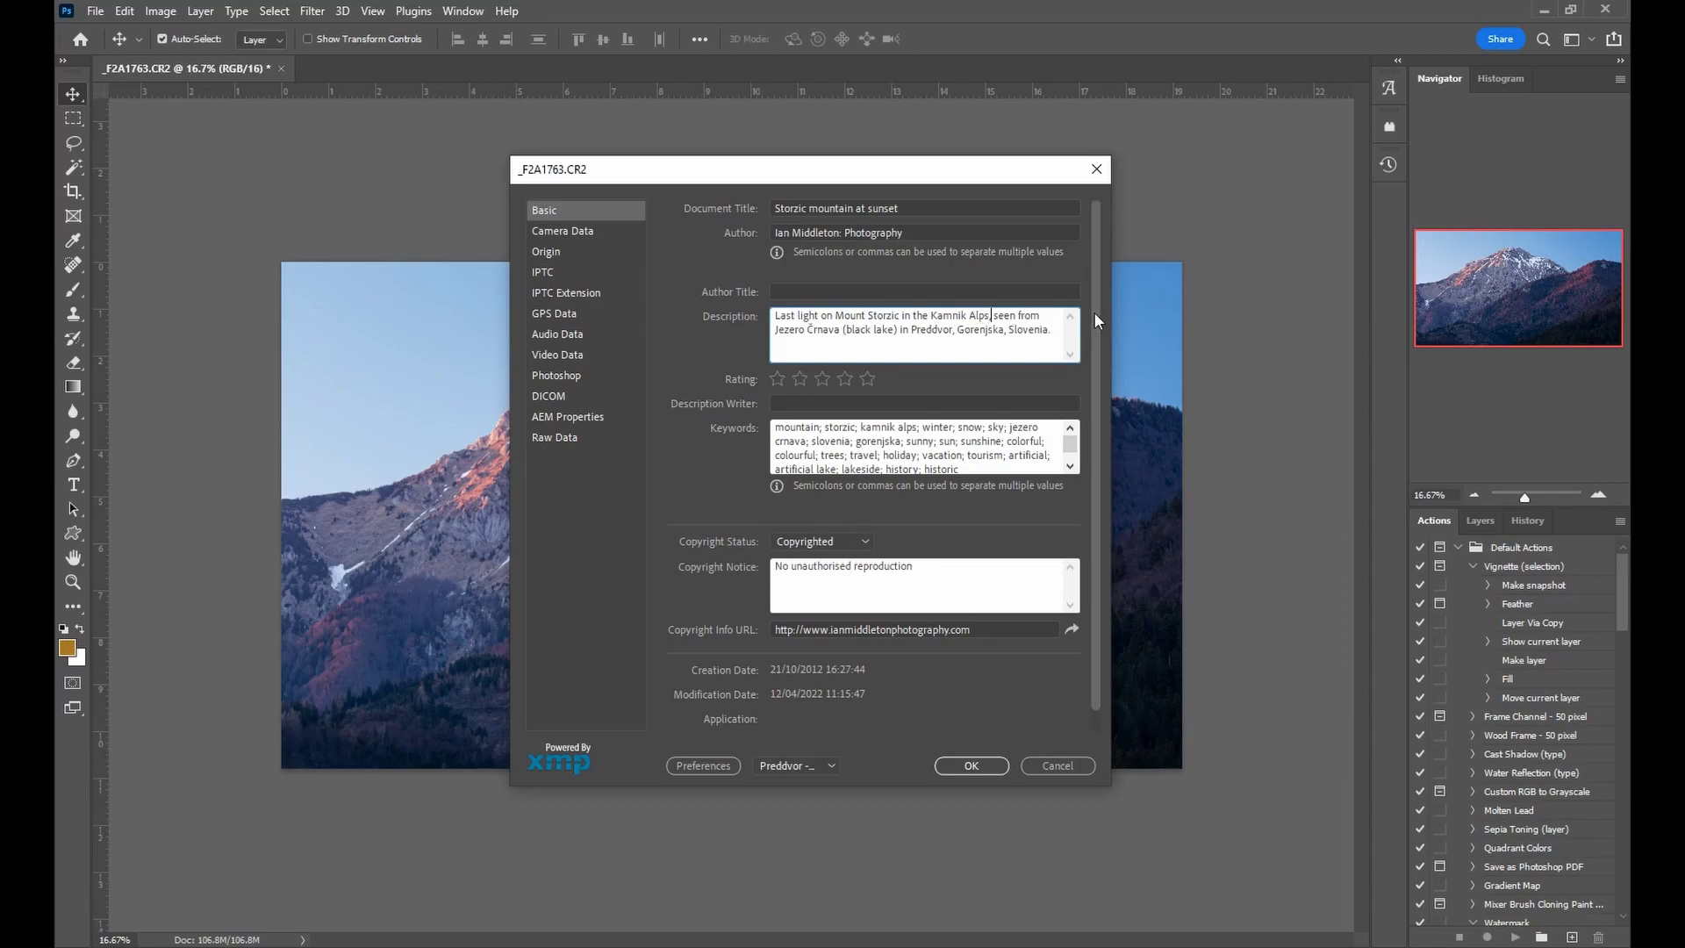
pyautogui.press('BackSpace')
pyautogui.write('at sunset')
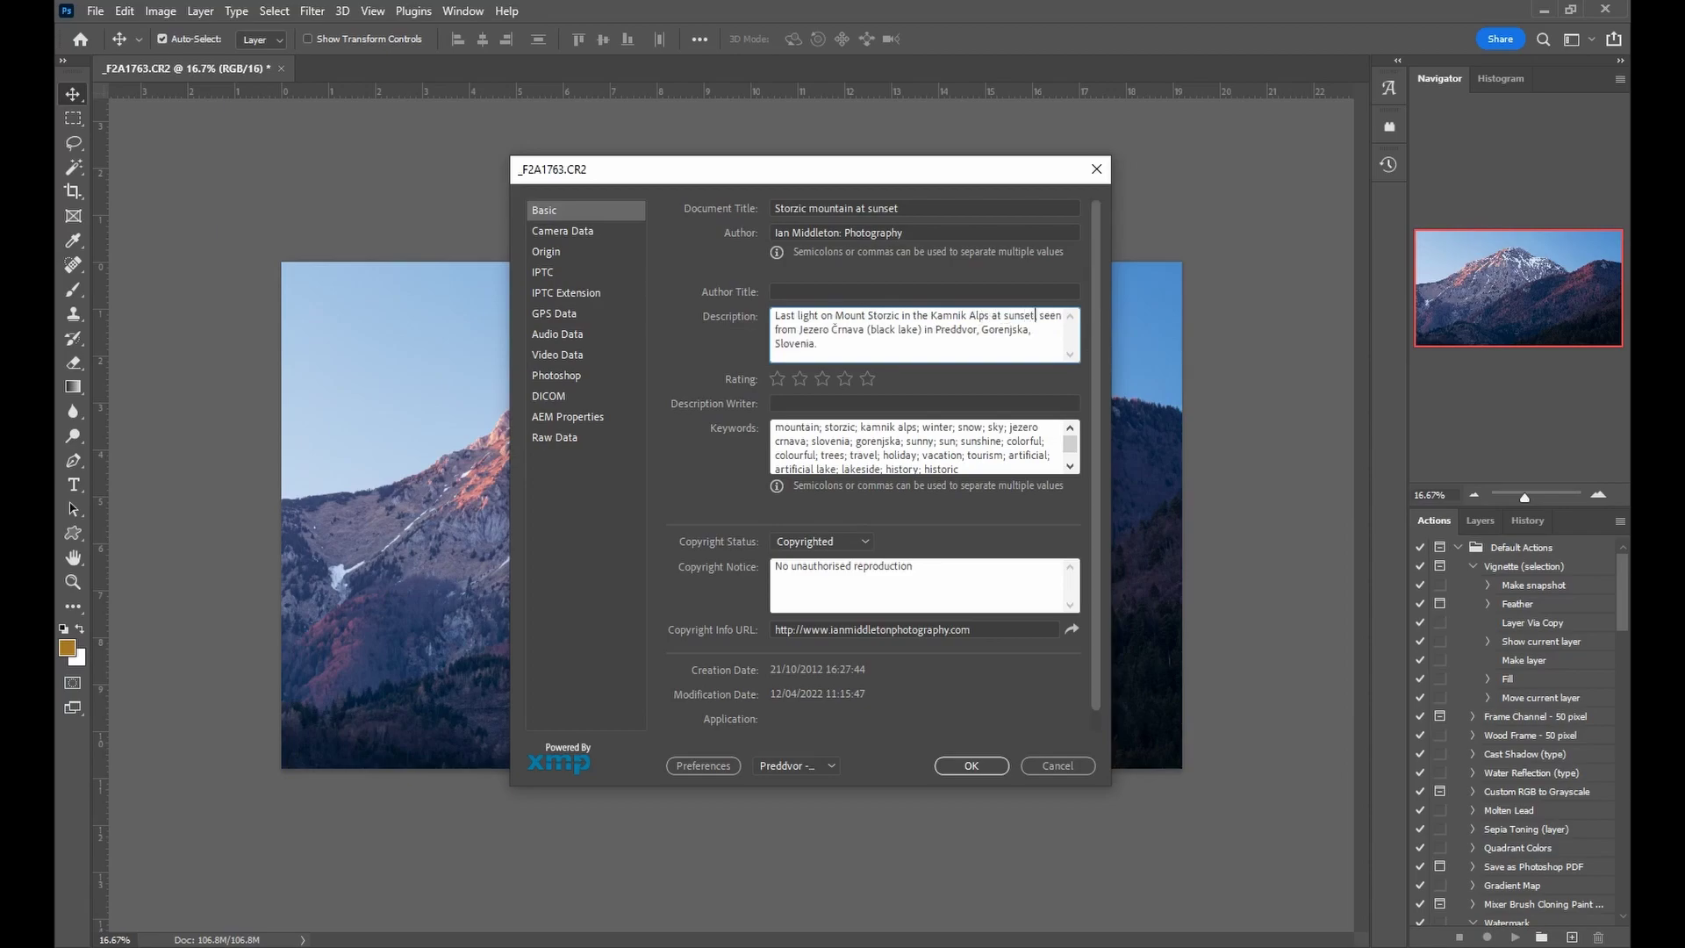
pyautogui.write(',')
pyautogui.click(801, 342)
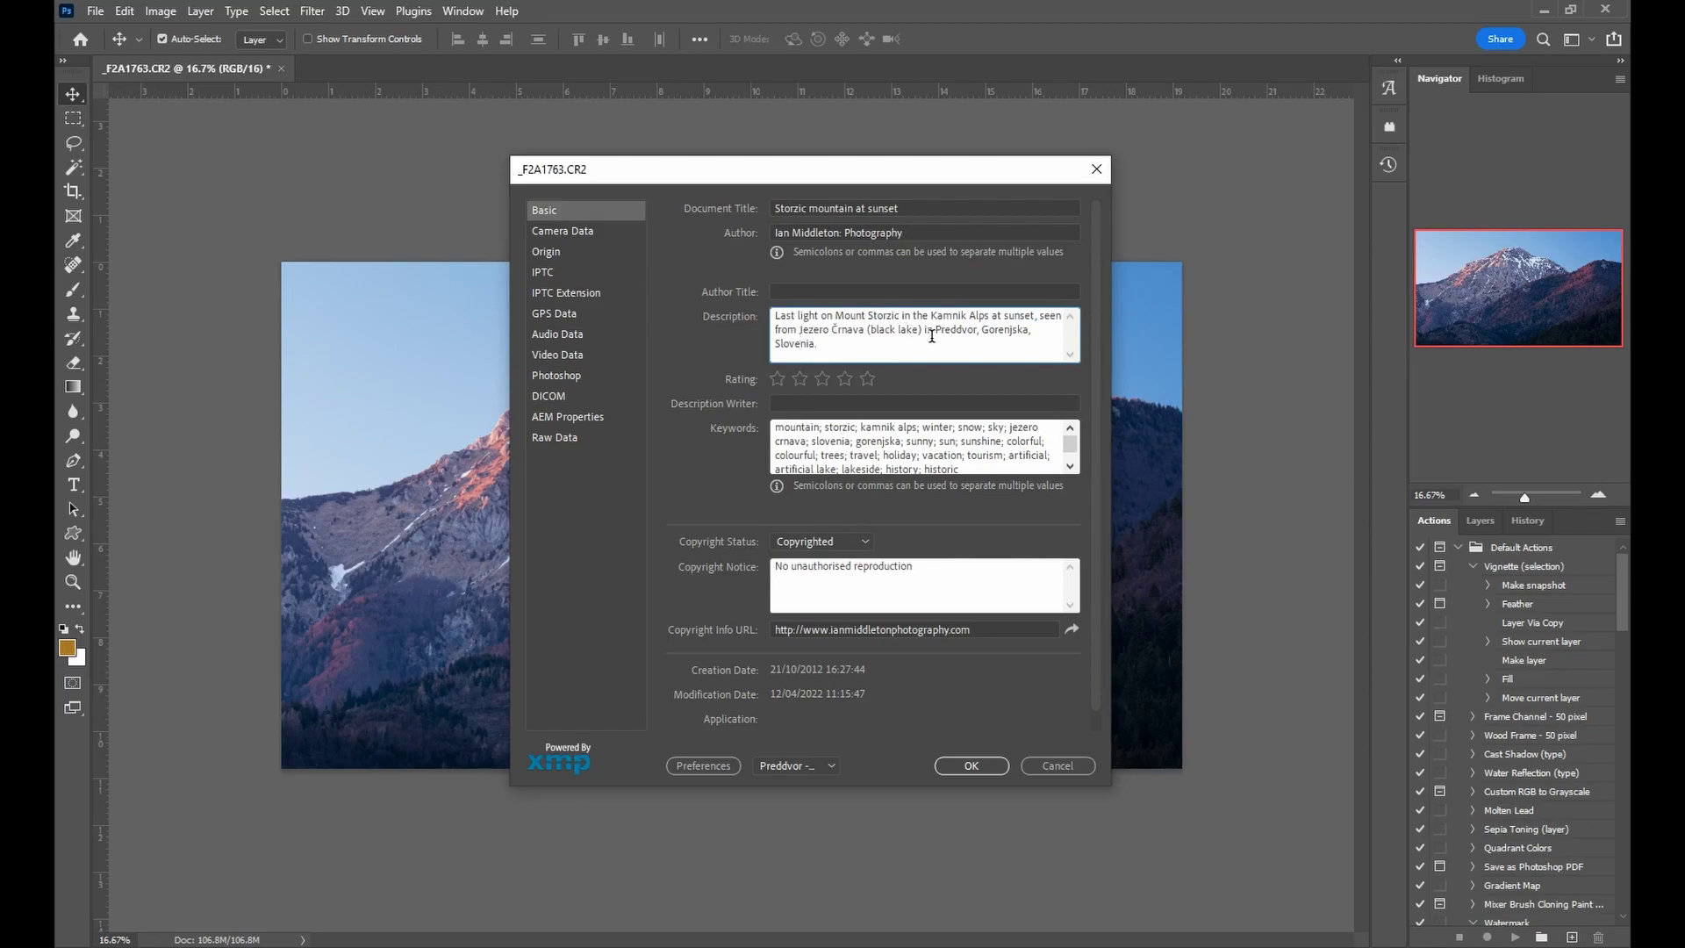
pyautogui.click(817, 454)
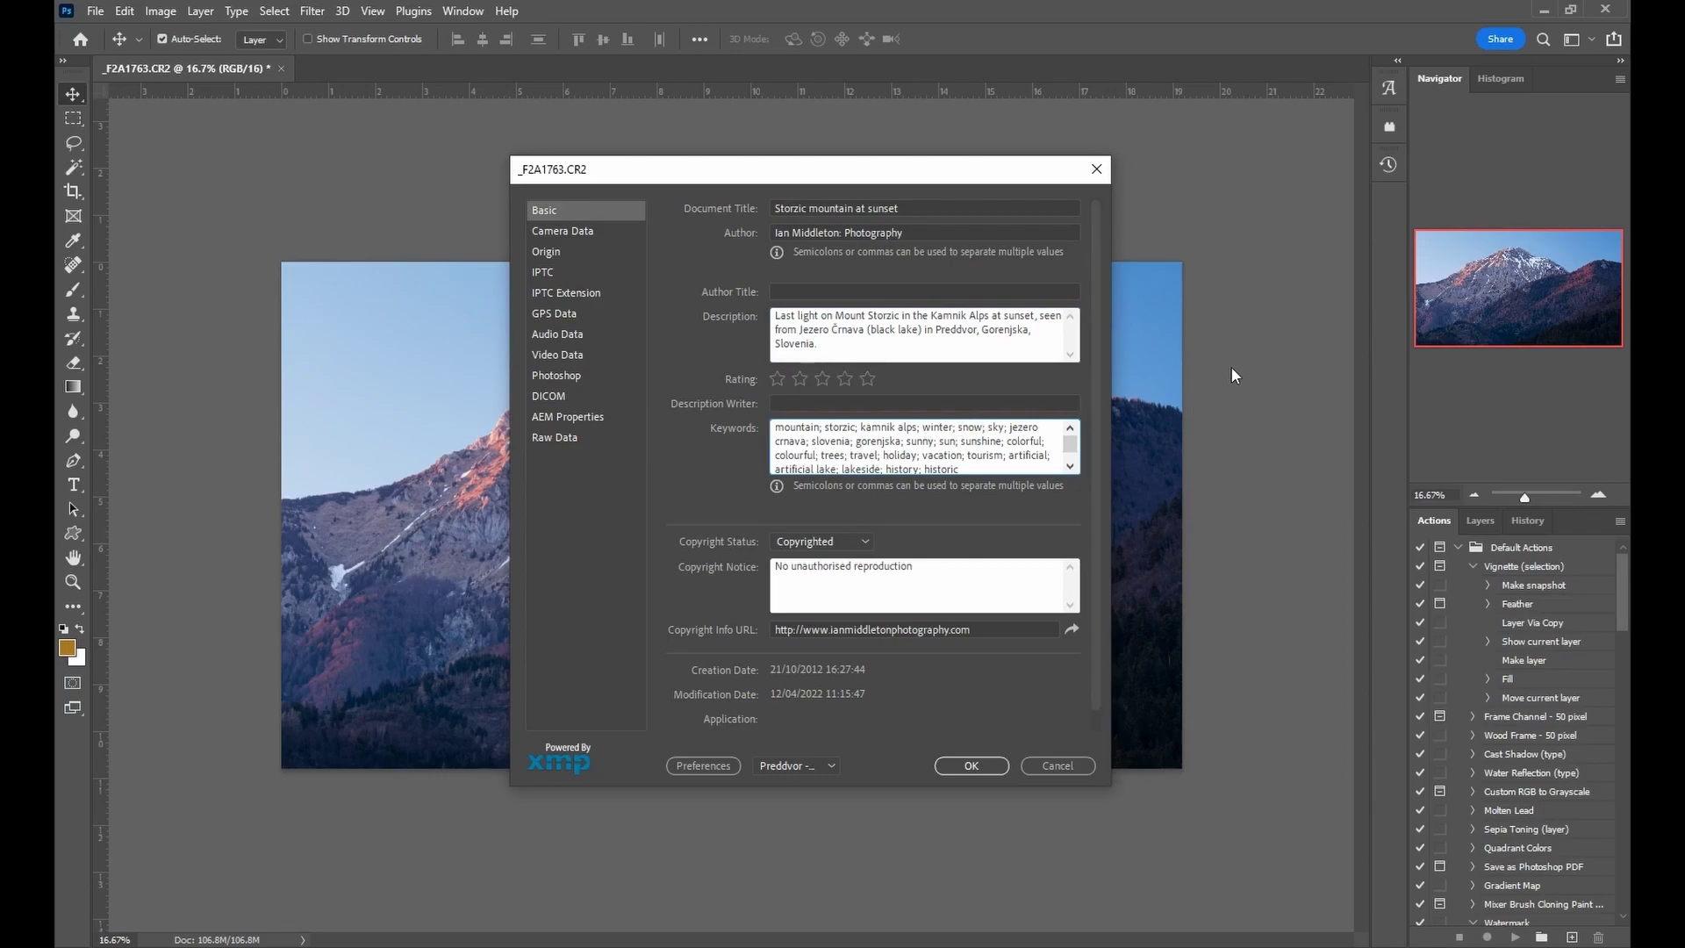
# Step: Replace the 'winter' keyword with 'black lake; preddvor; mountain peak;' and confirm File Info
pyautogui.moveTo(860, 180); pyautogui.dragTo(793, 150)
pyautogui.click(888, 398)
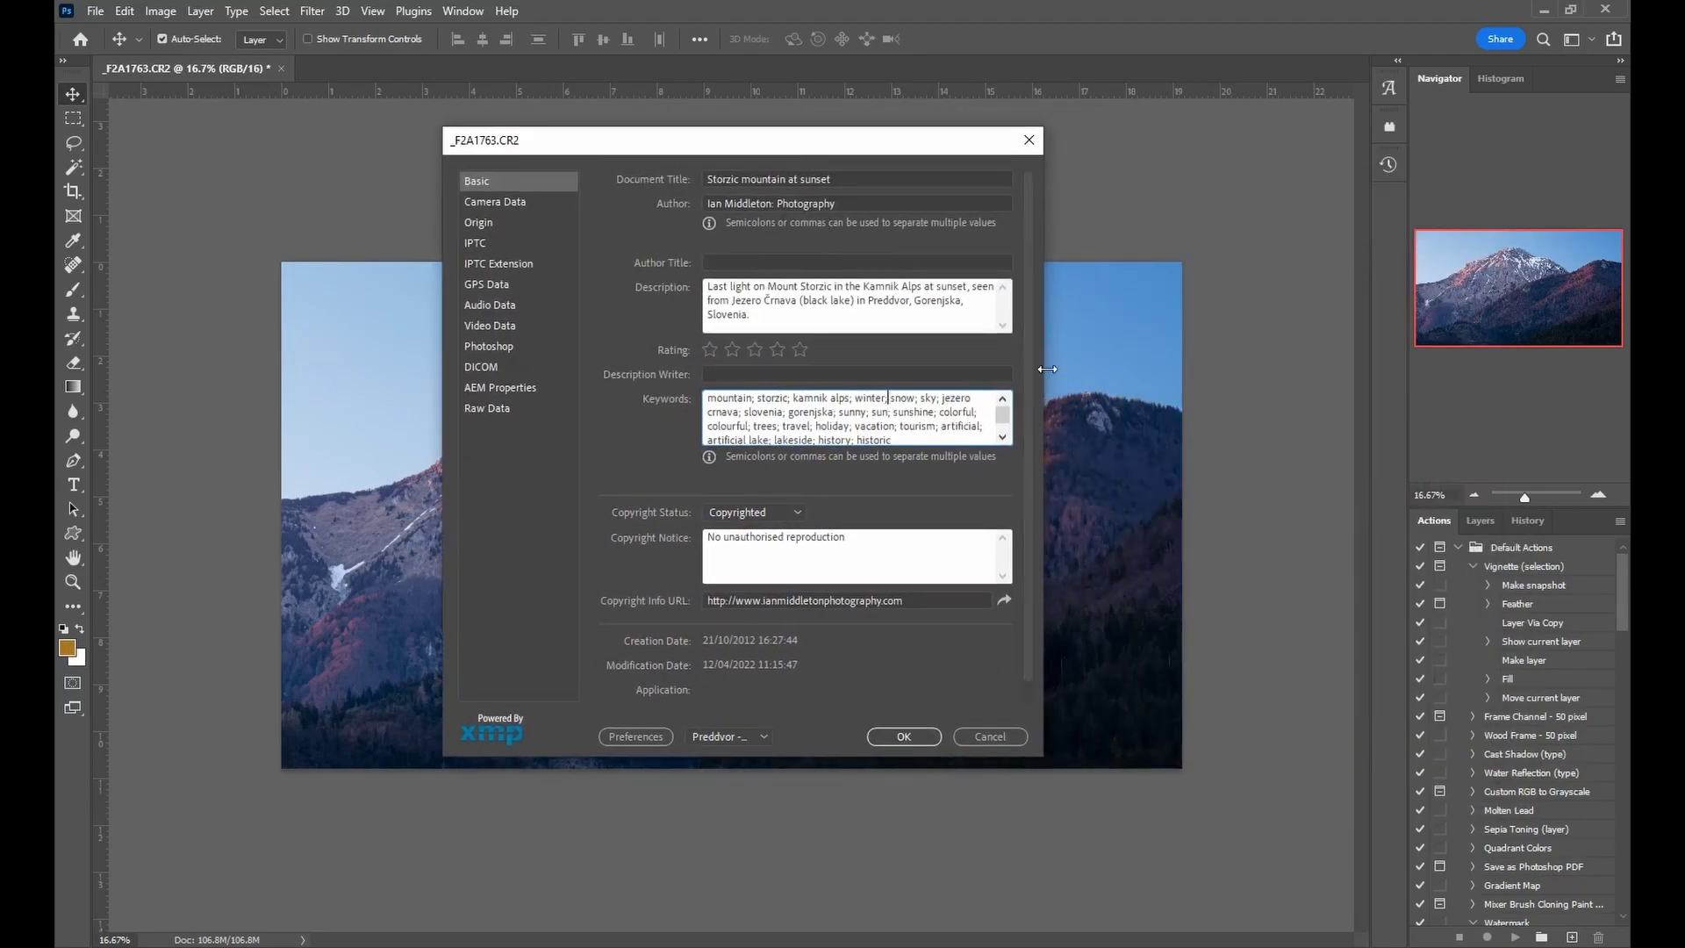
pyautogui.press('BackSpace')
pyautogui.press('BackSpace')
pyautogui.press('BackSpace')
pyautogui.press('BackSpace')
pyautogui.press('BackSpace')
pyautogui.press('BackSpace')
pyautogui.press('BackSpace')
pyautogui.press('BackSpace')
pyautogui.press('BackSpace')
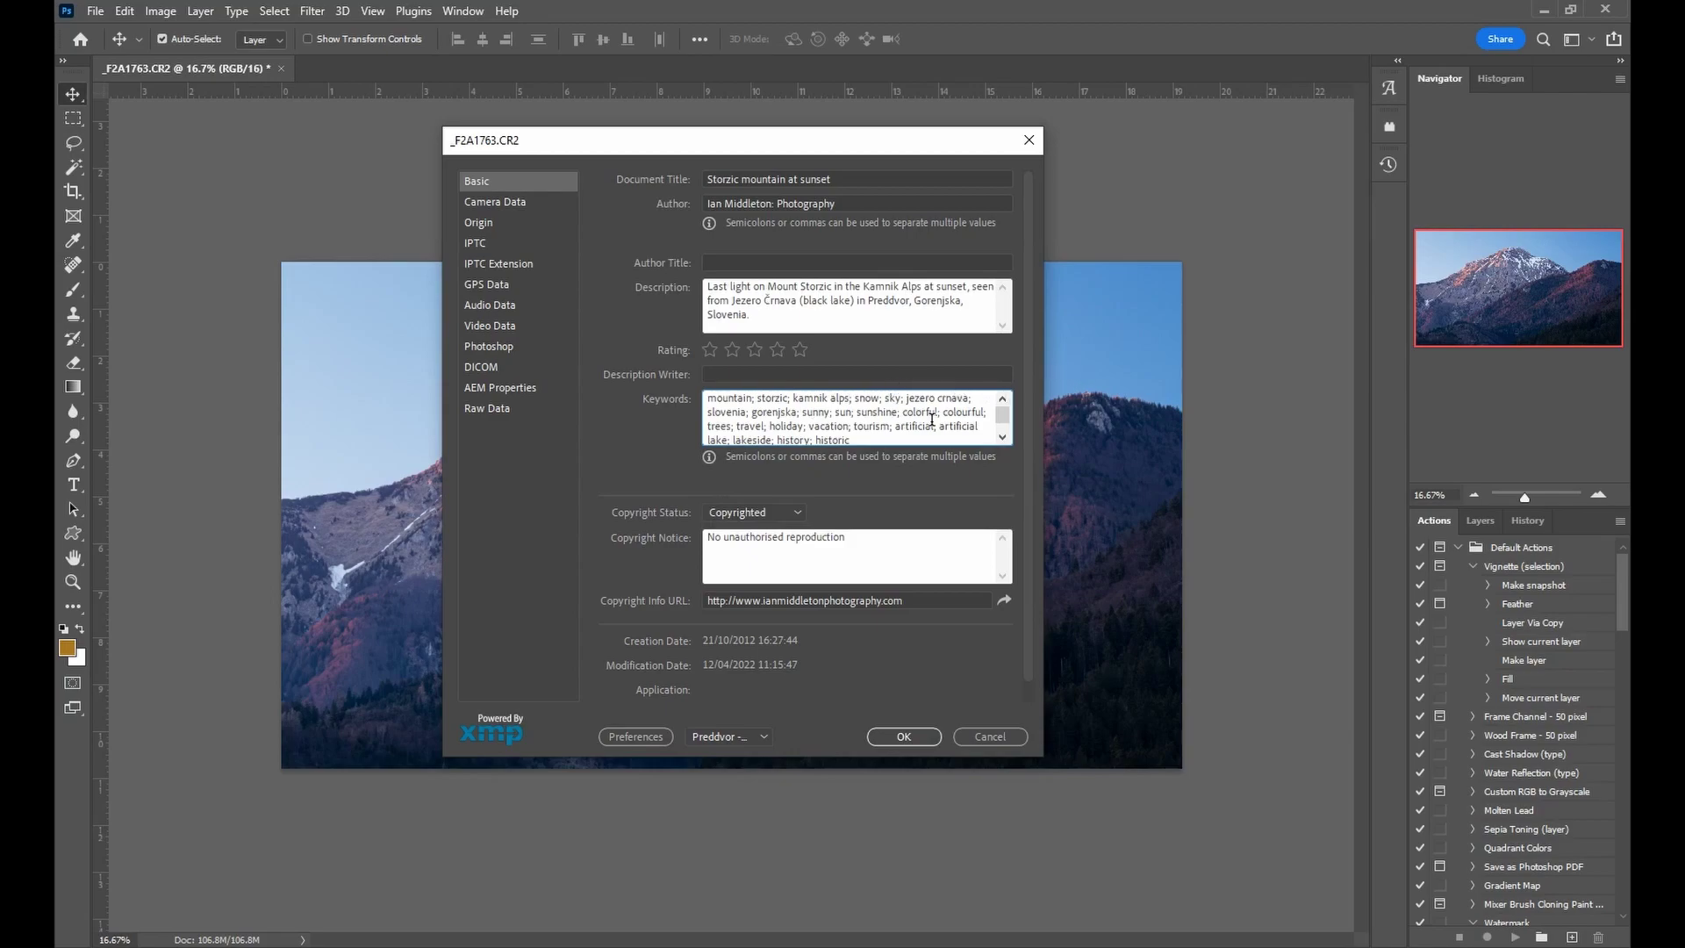
pyautogui.write(';')
pyautogui.write('black')
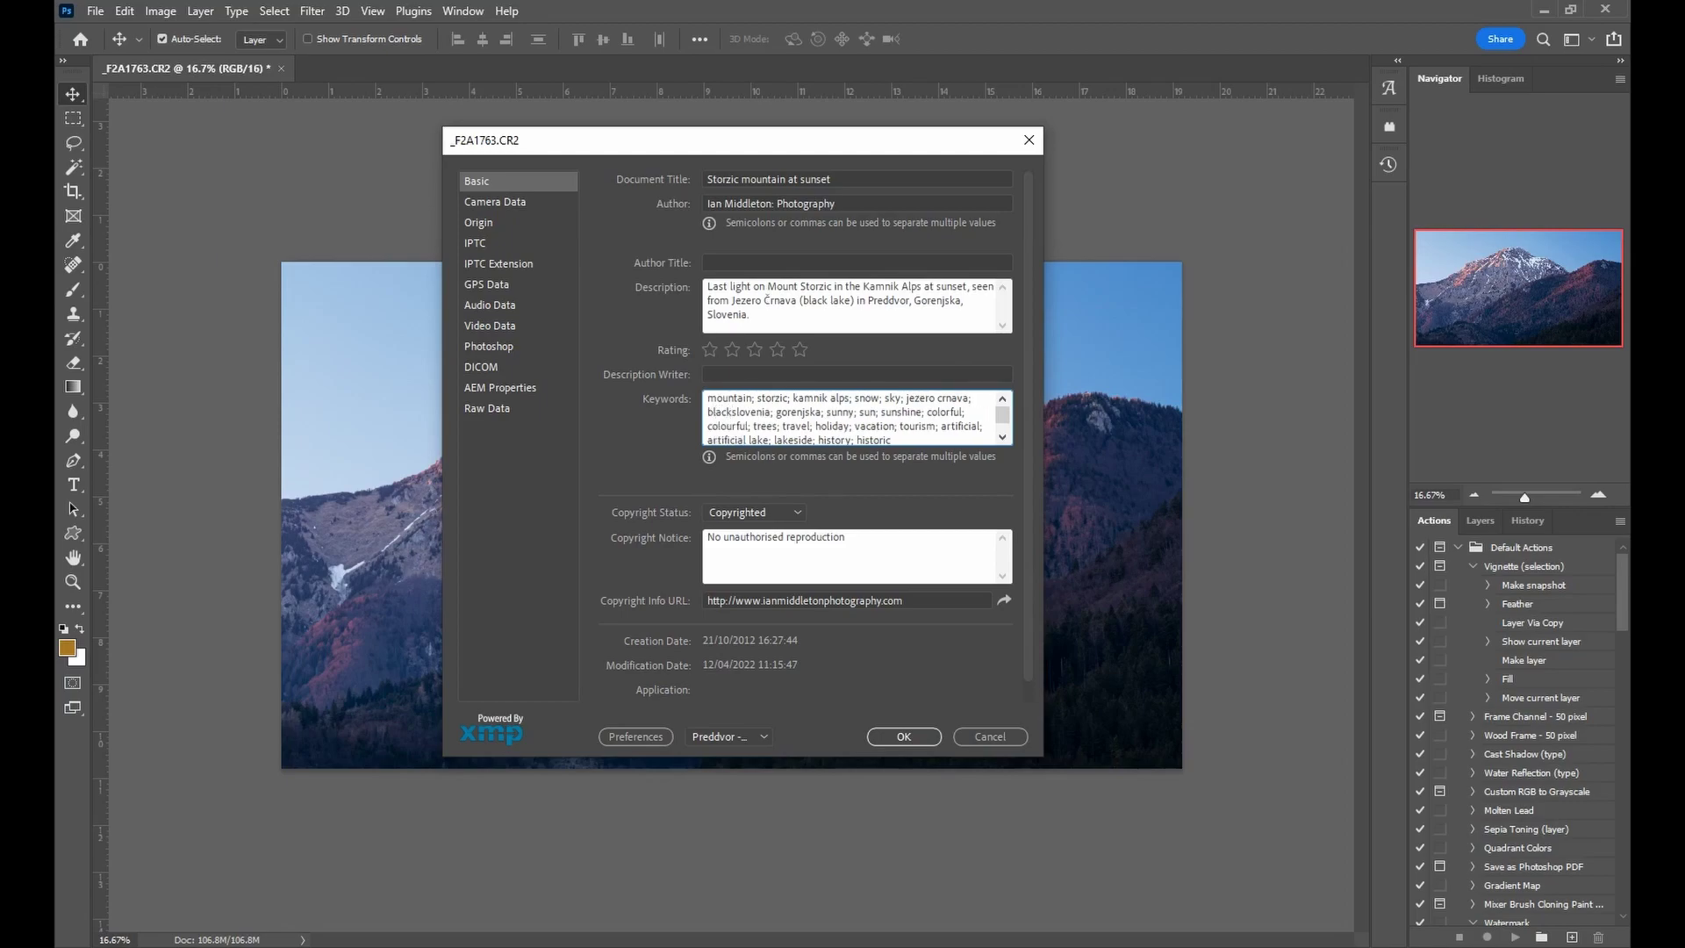
pyautogui.write(' lake')
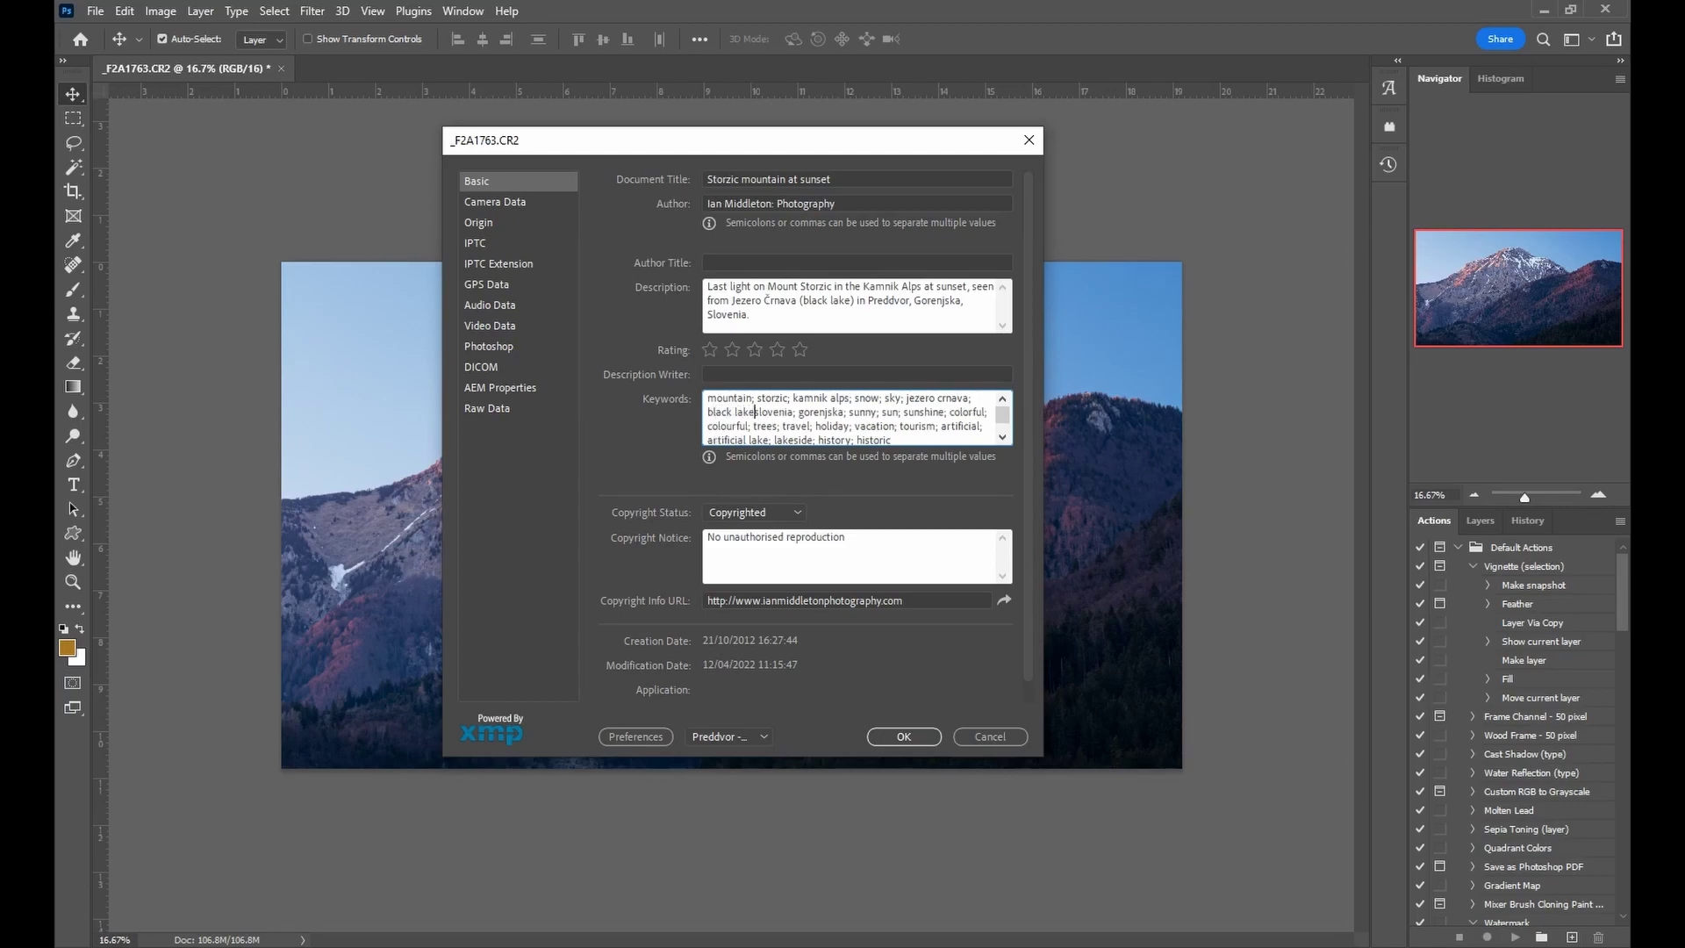
pyautogui.write('; preddvo')
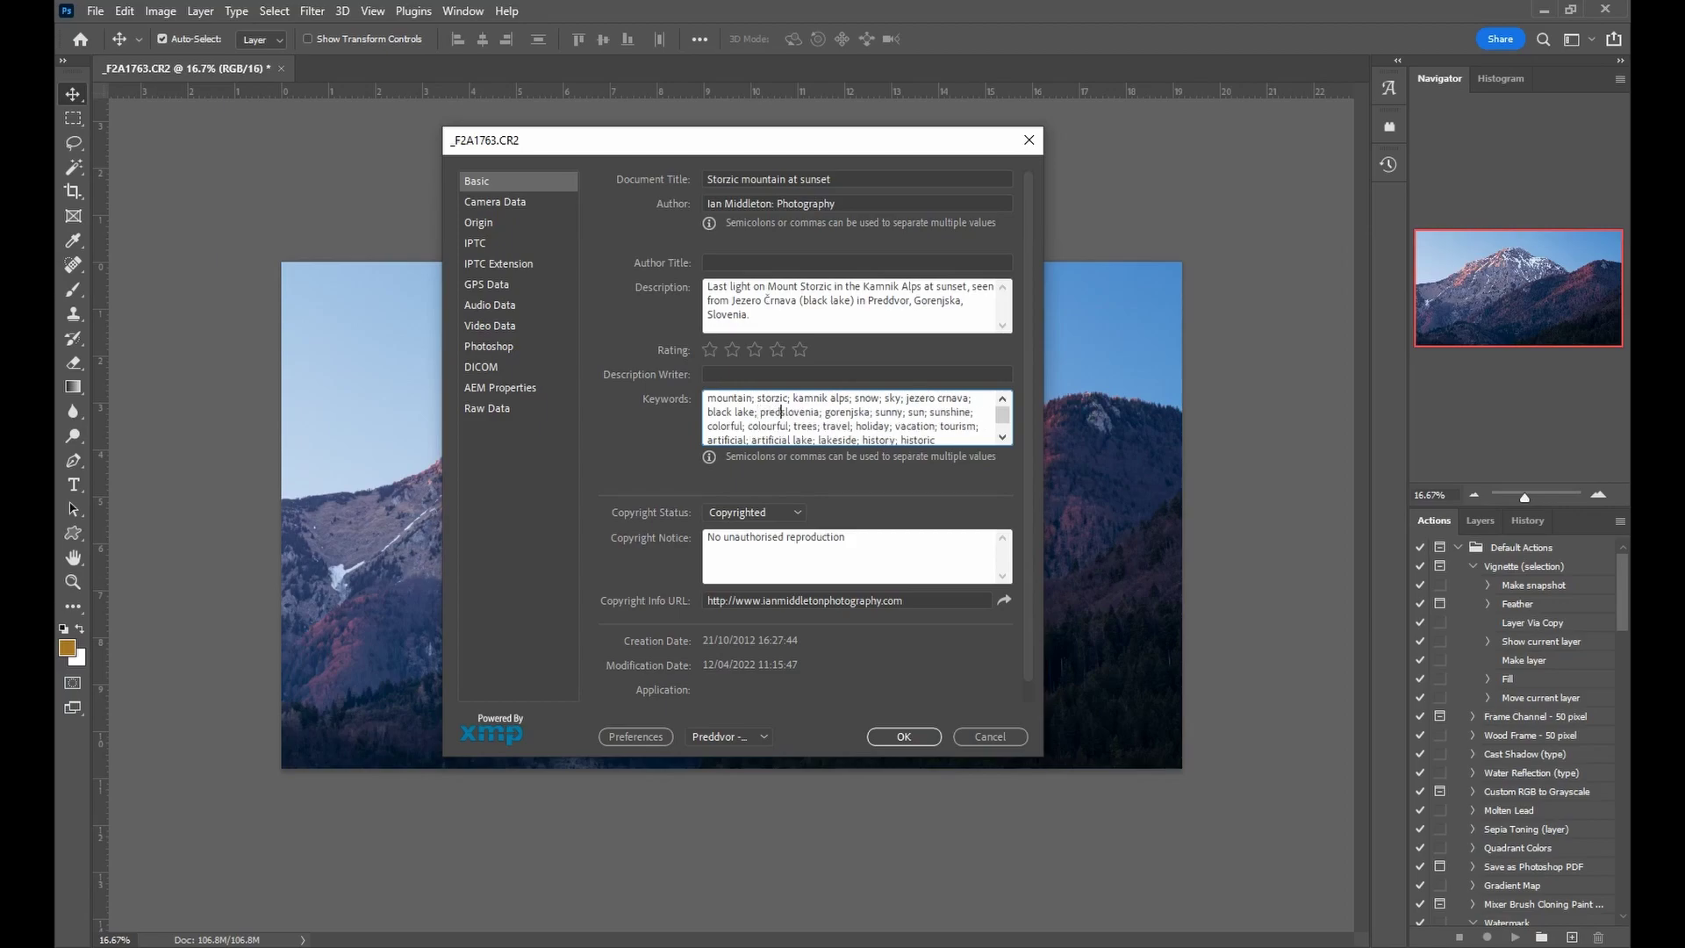
pyautogui.write('r;')
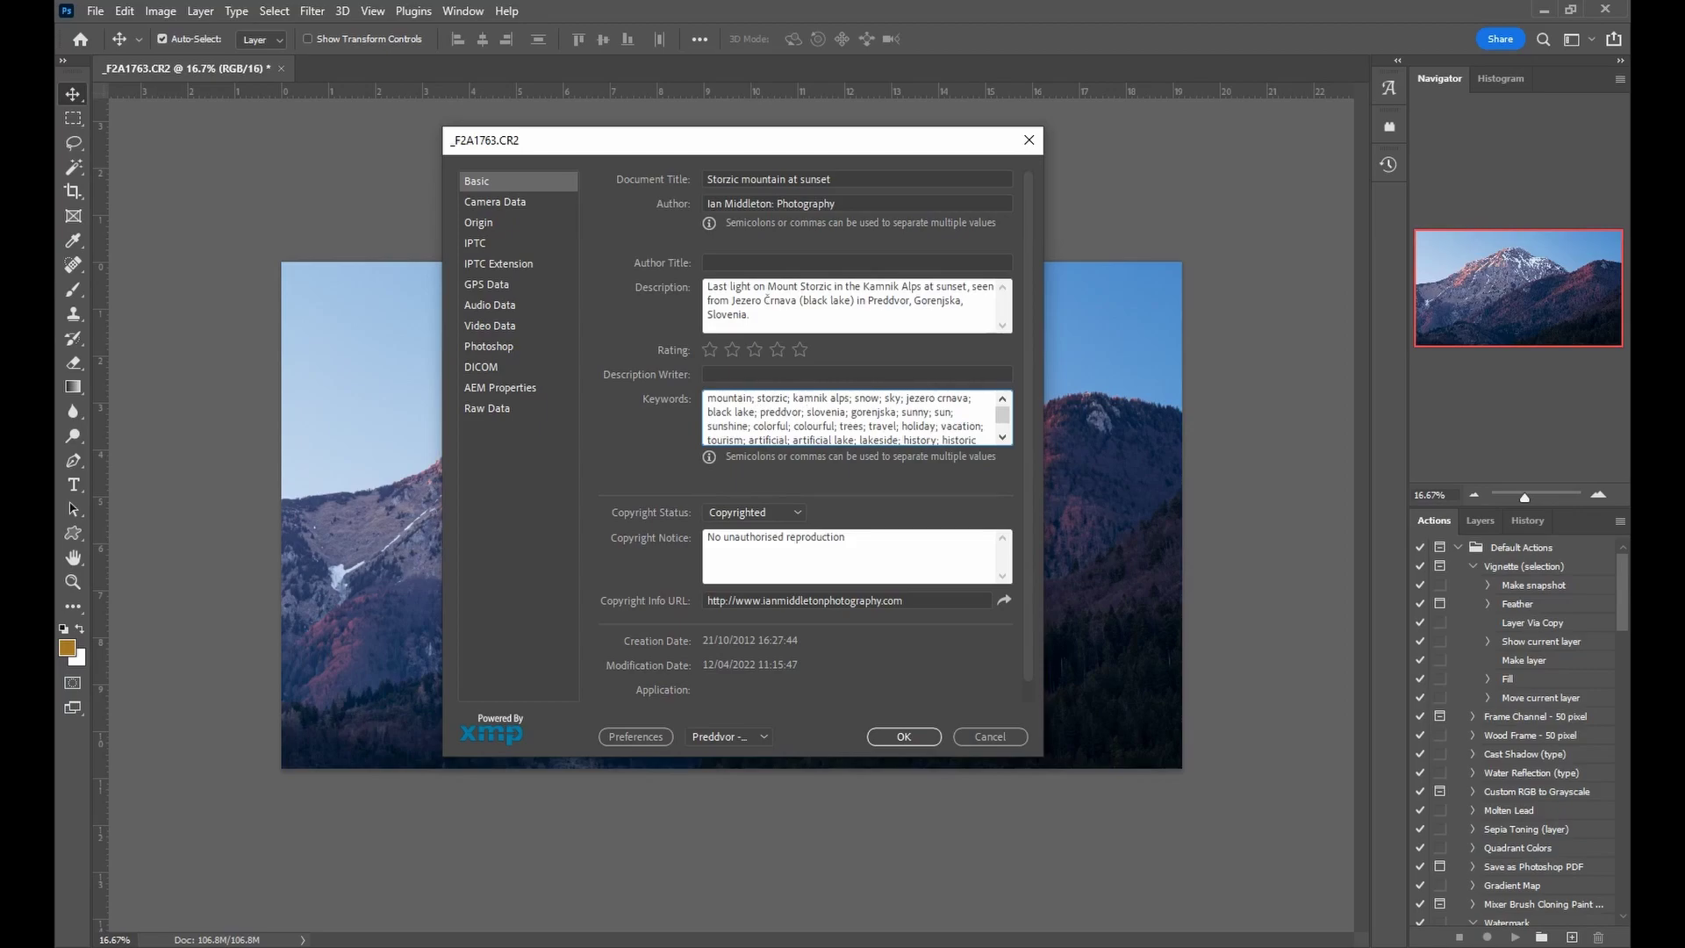
pyautogui.write('mountain peak;')
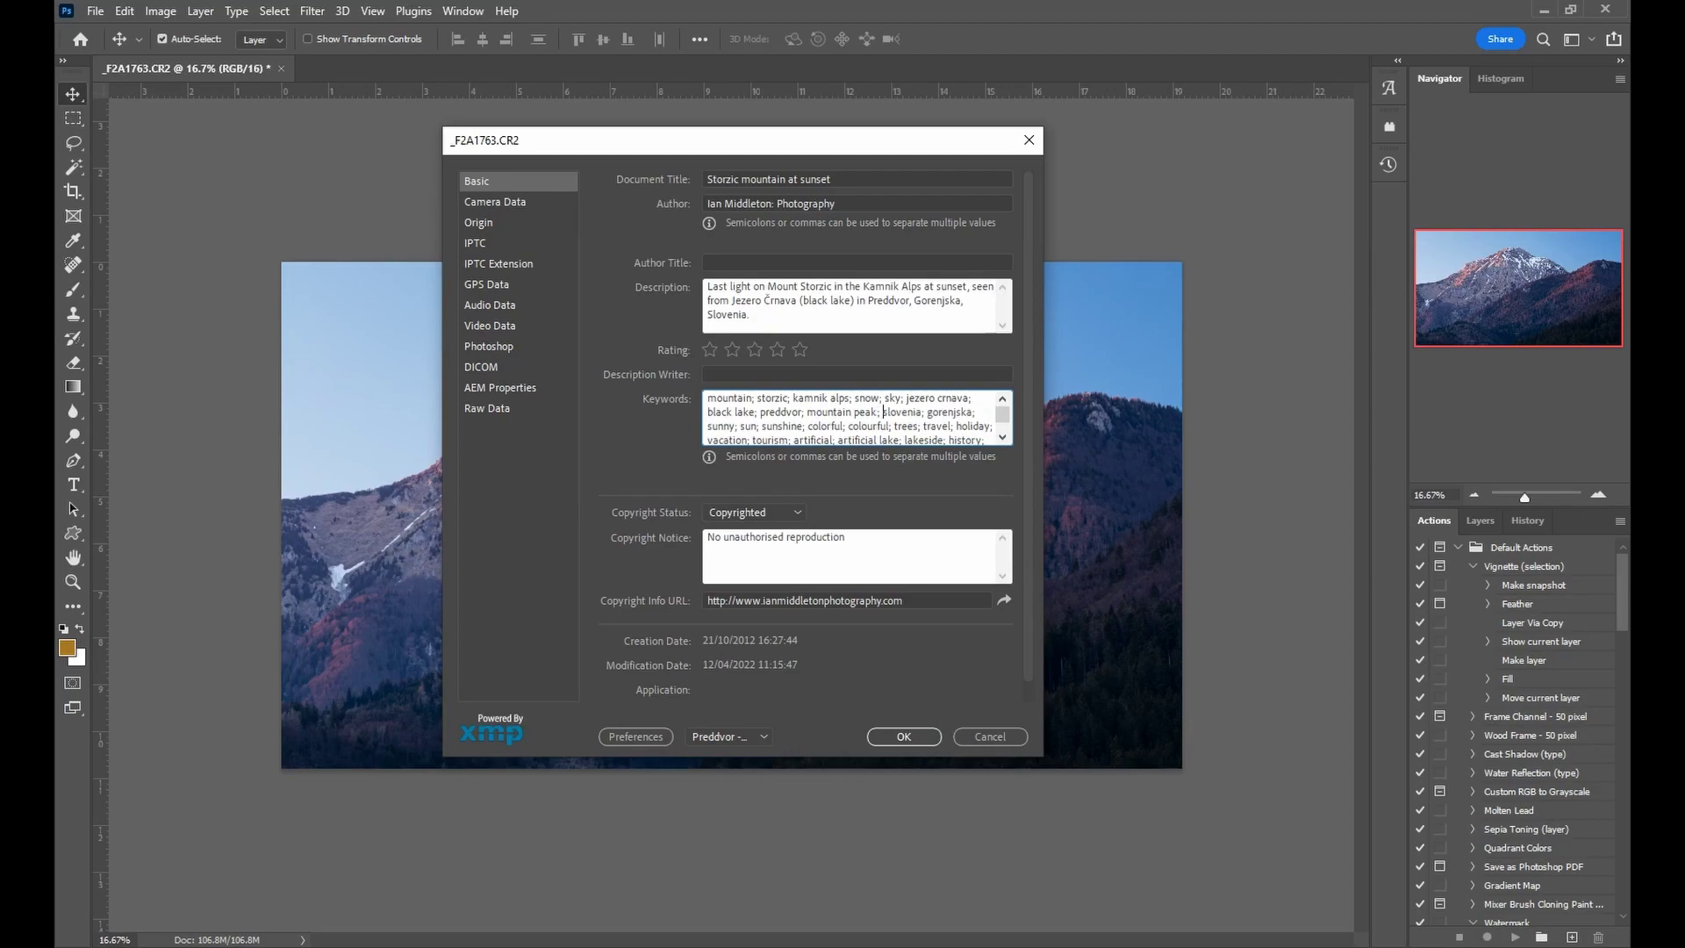
pyautogui.click(752, 598)
pyautogui.click(929, 737)
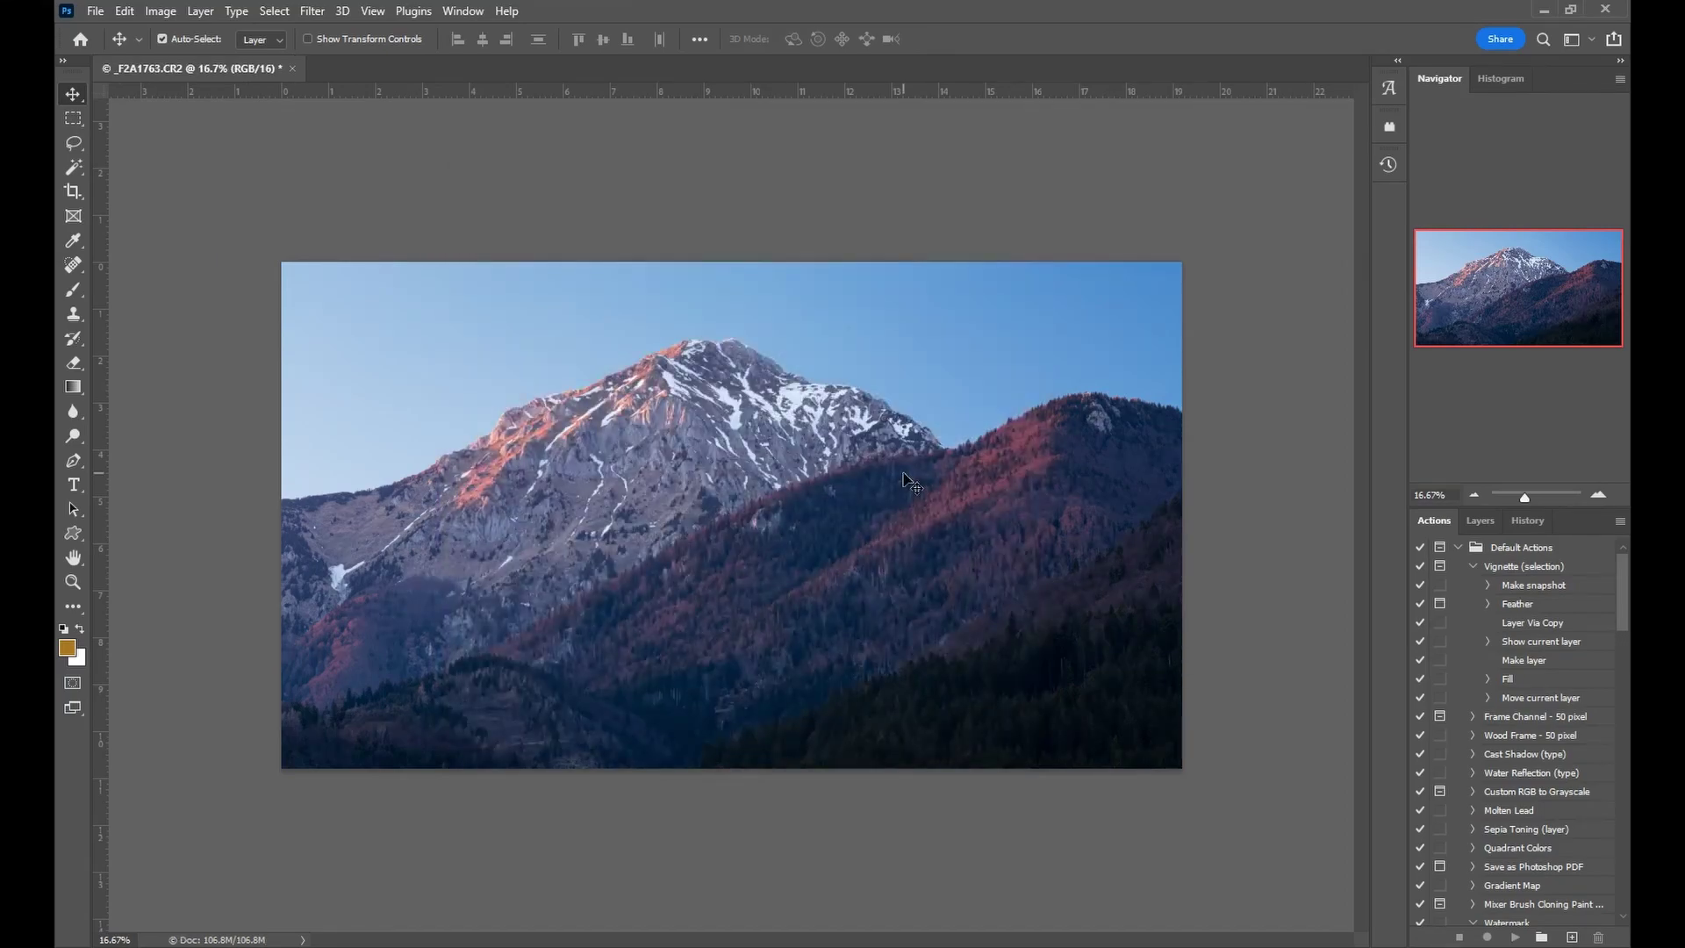
# Step: Save the photo as _F2A1763.tif in the TIFFs folder with default TIFF options
pyautogui.click(93, 11)
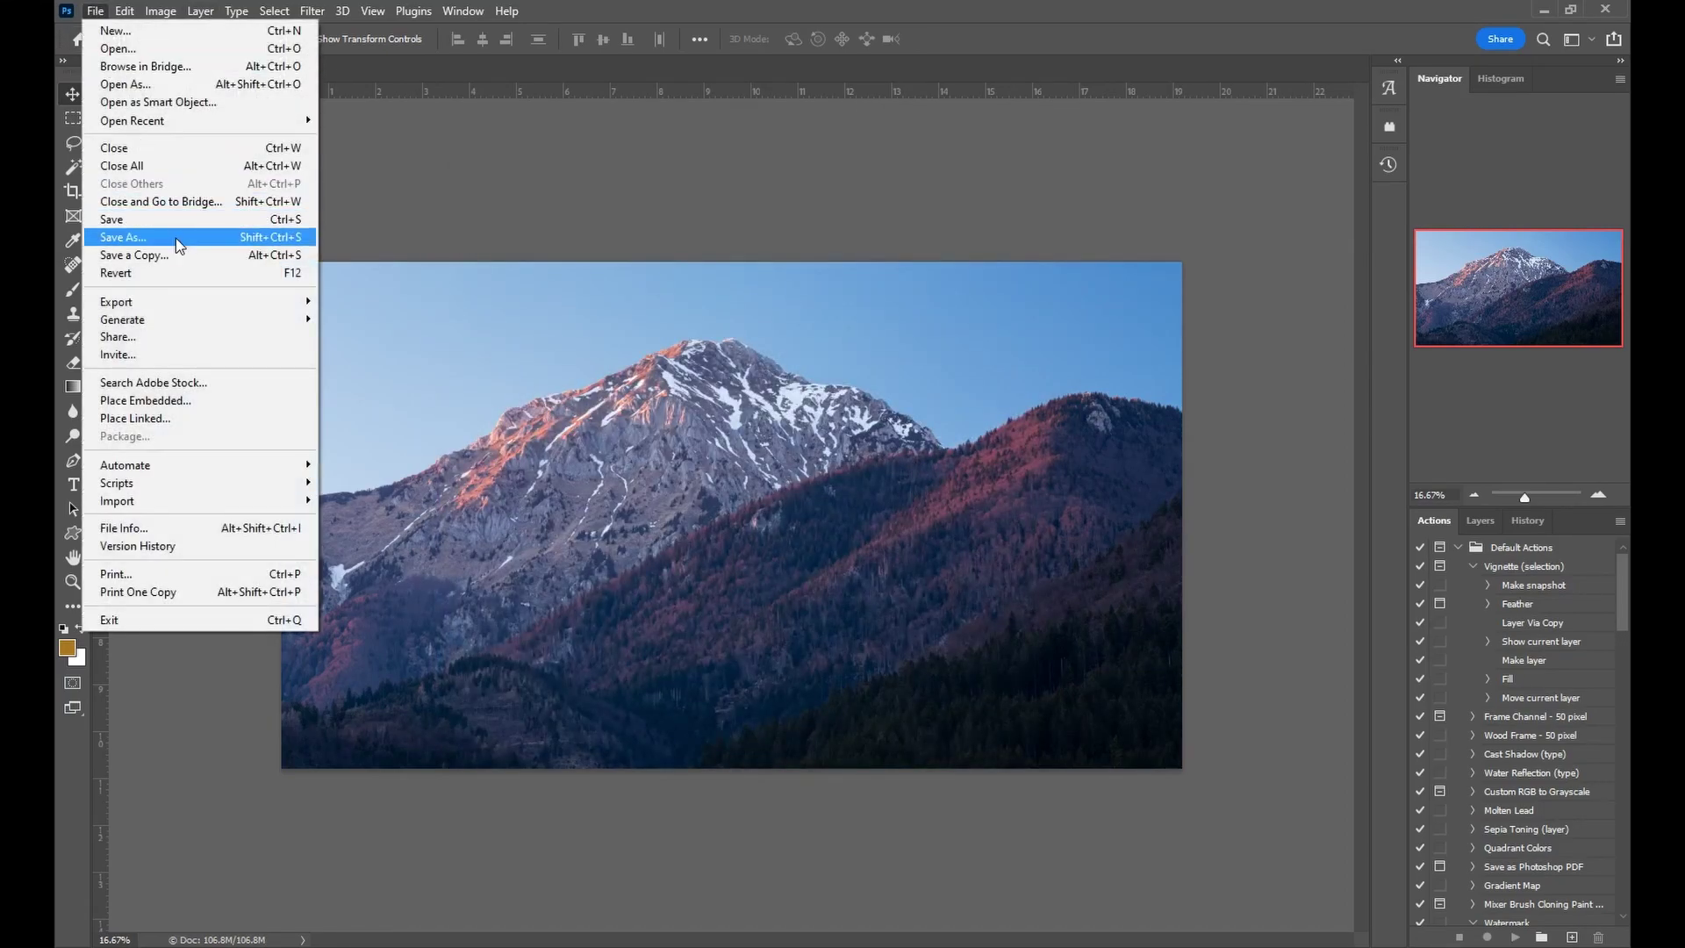
pyautogui.click(172, 226)
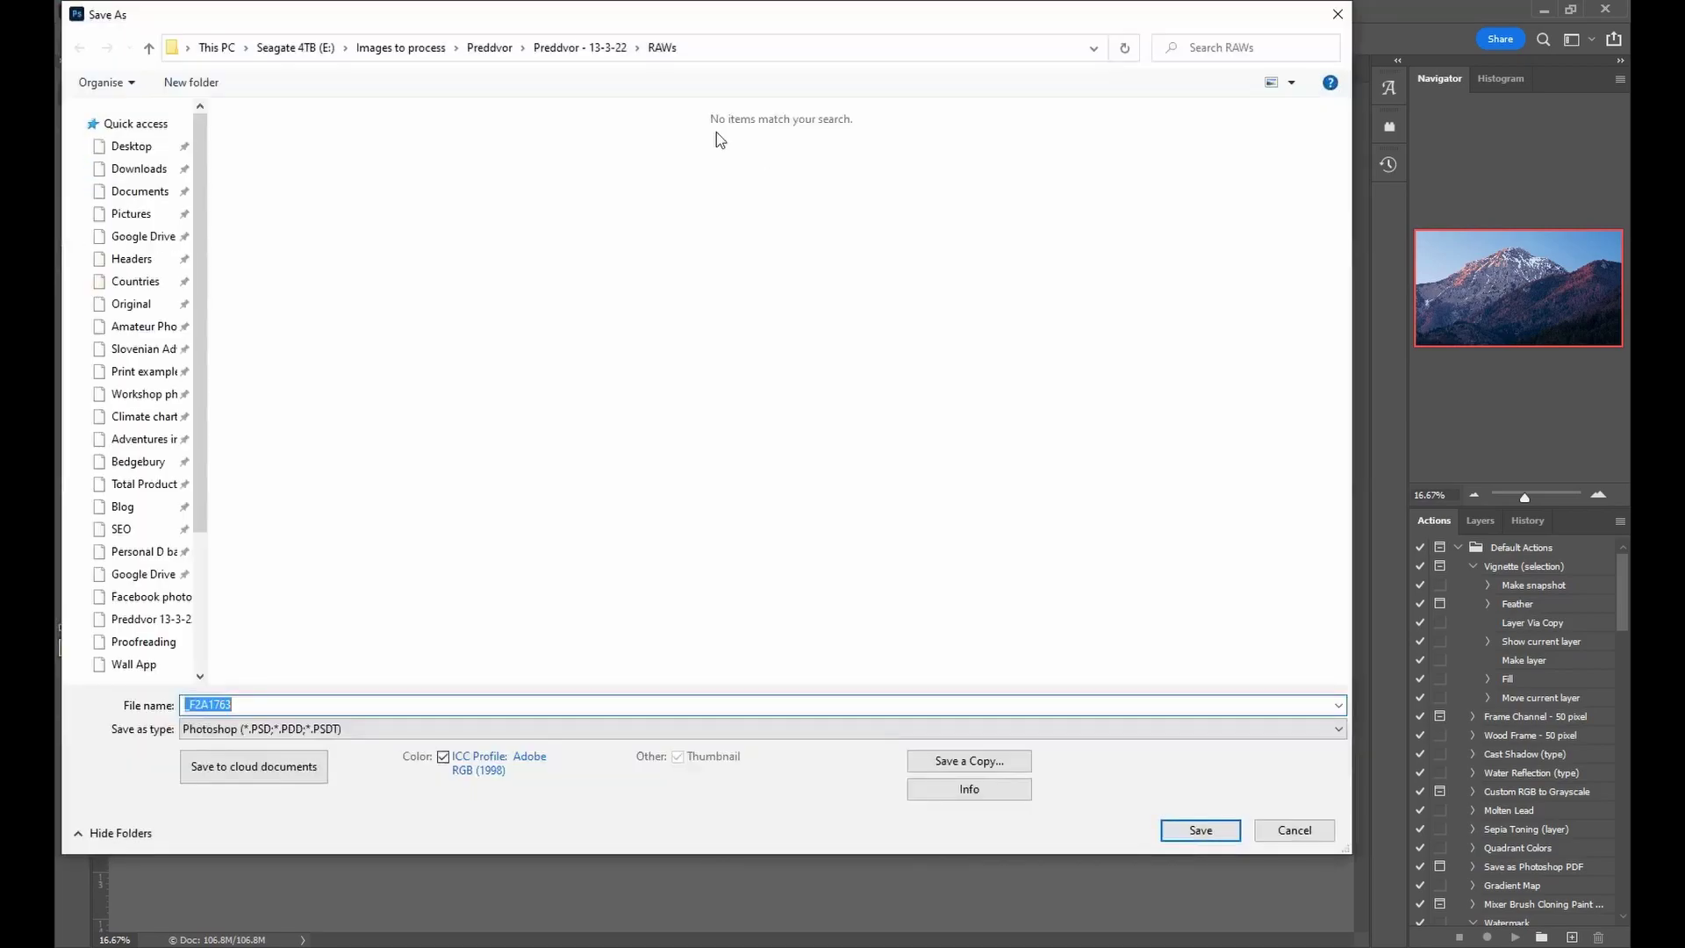
pyautogui.click(608, 44)
pyautogui.doubleClick(286, 158)
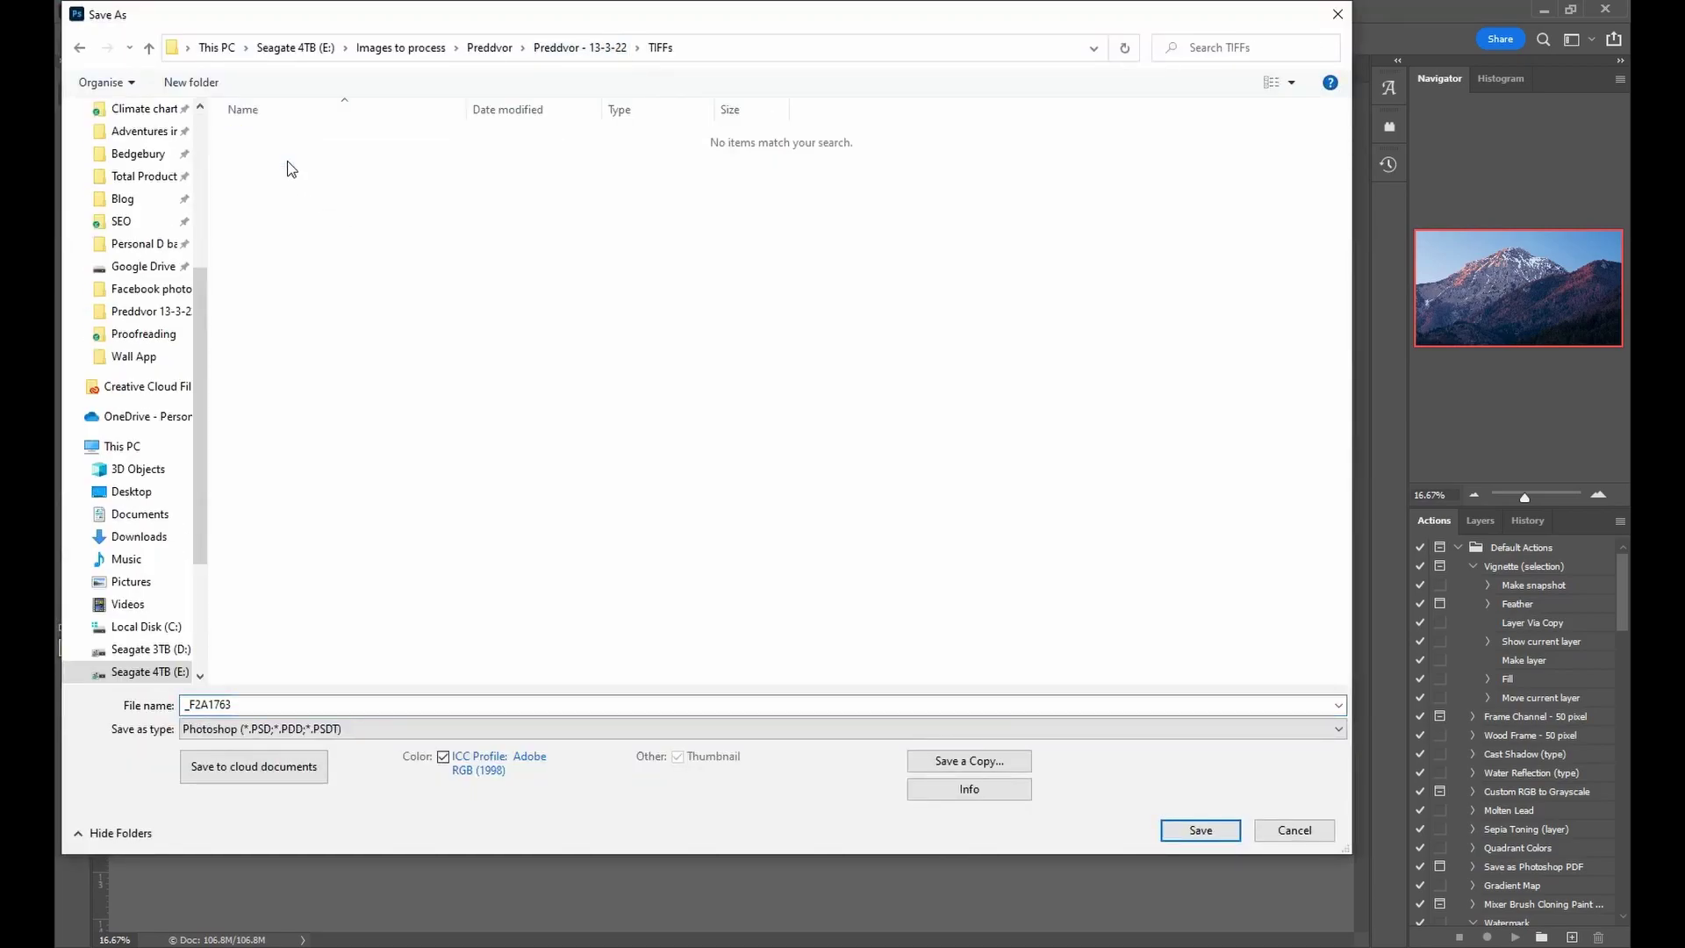
pyautogui.click(899, 734)
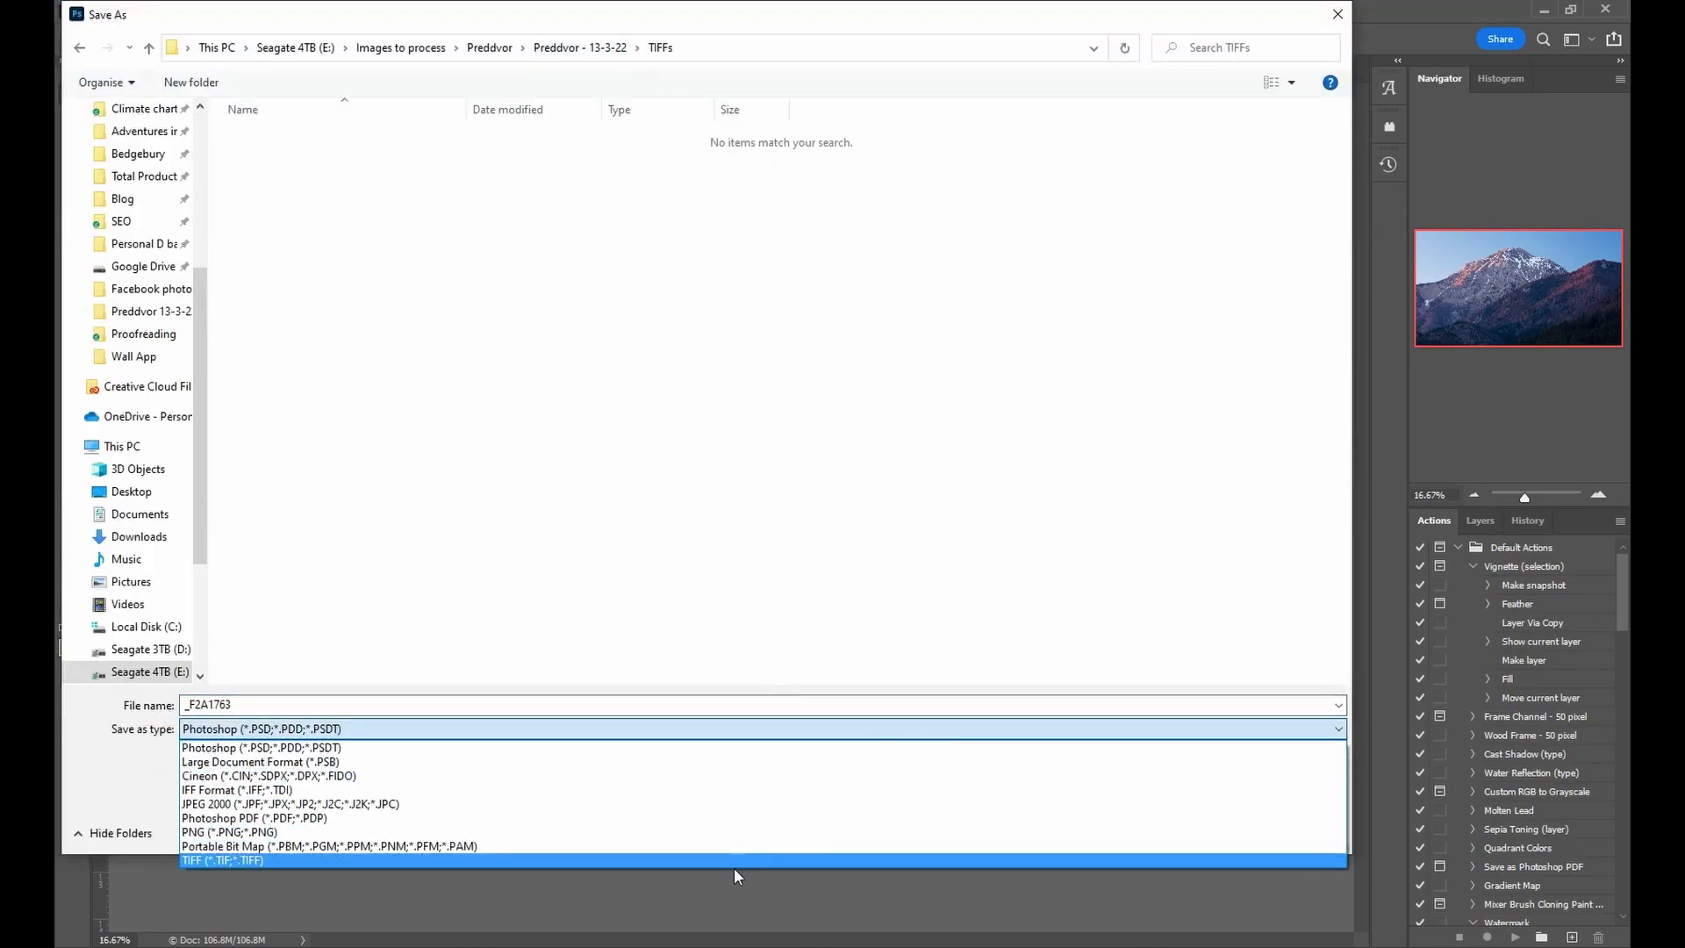
pyautogui.click(733, 867)
pyautogui.click(1205, 832)
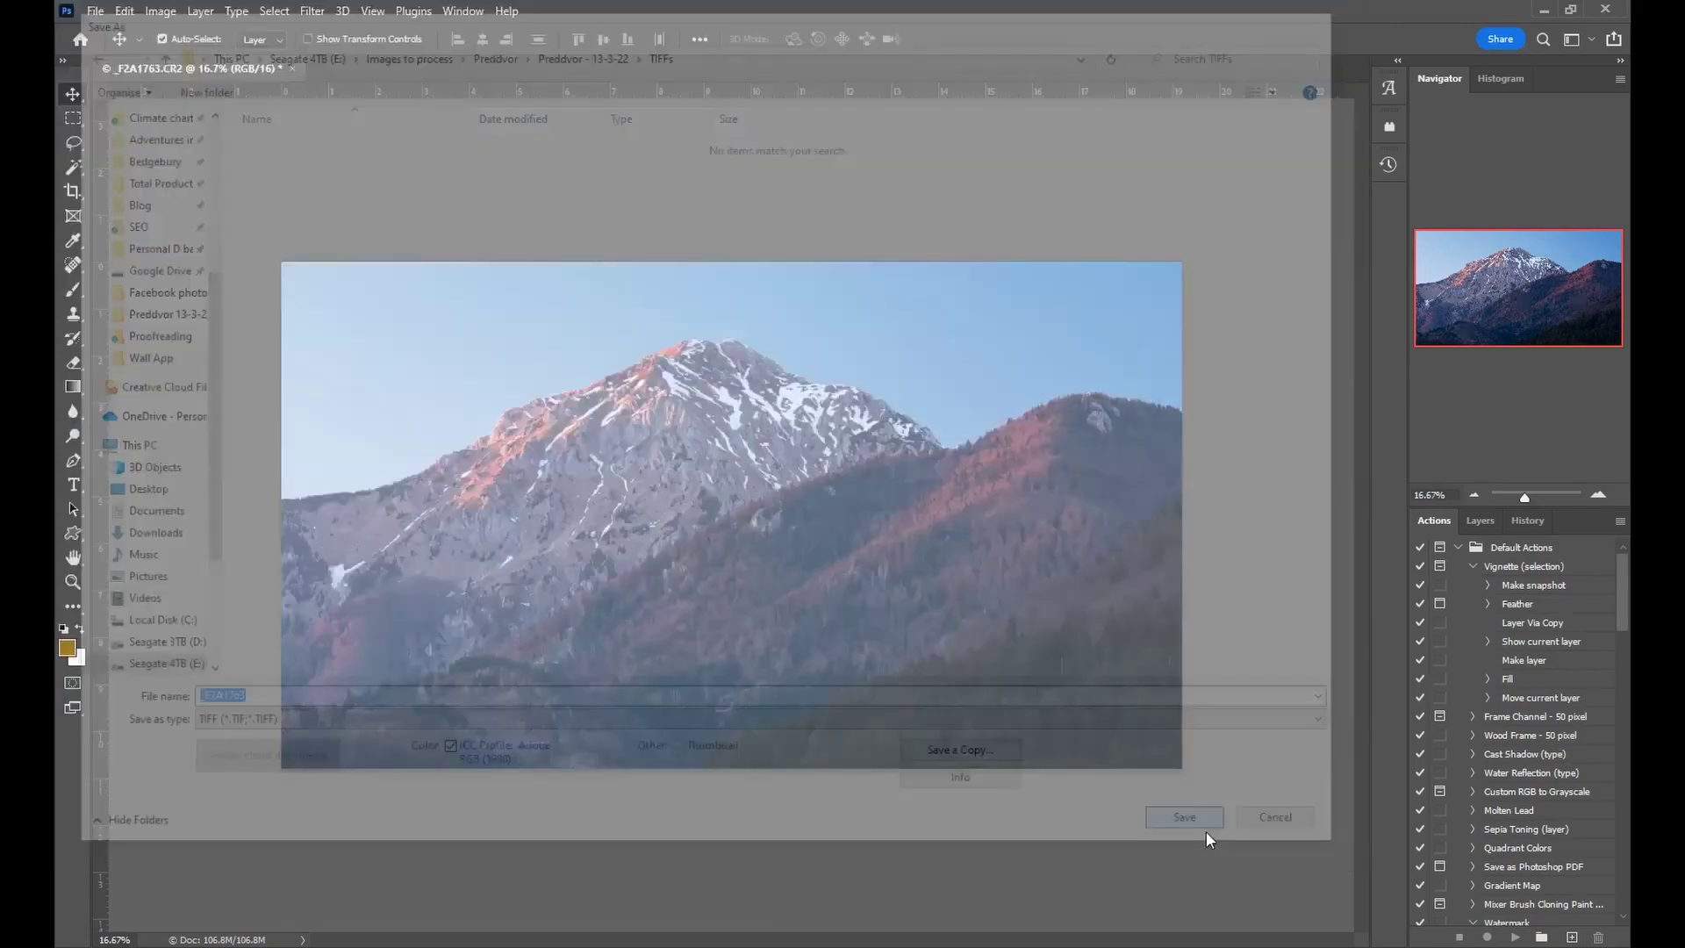
pyautogui.click(1067, 239)
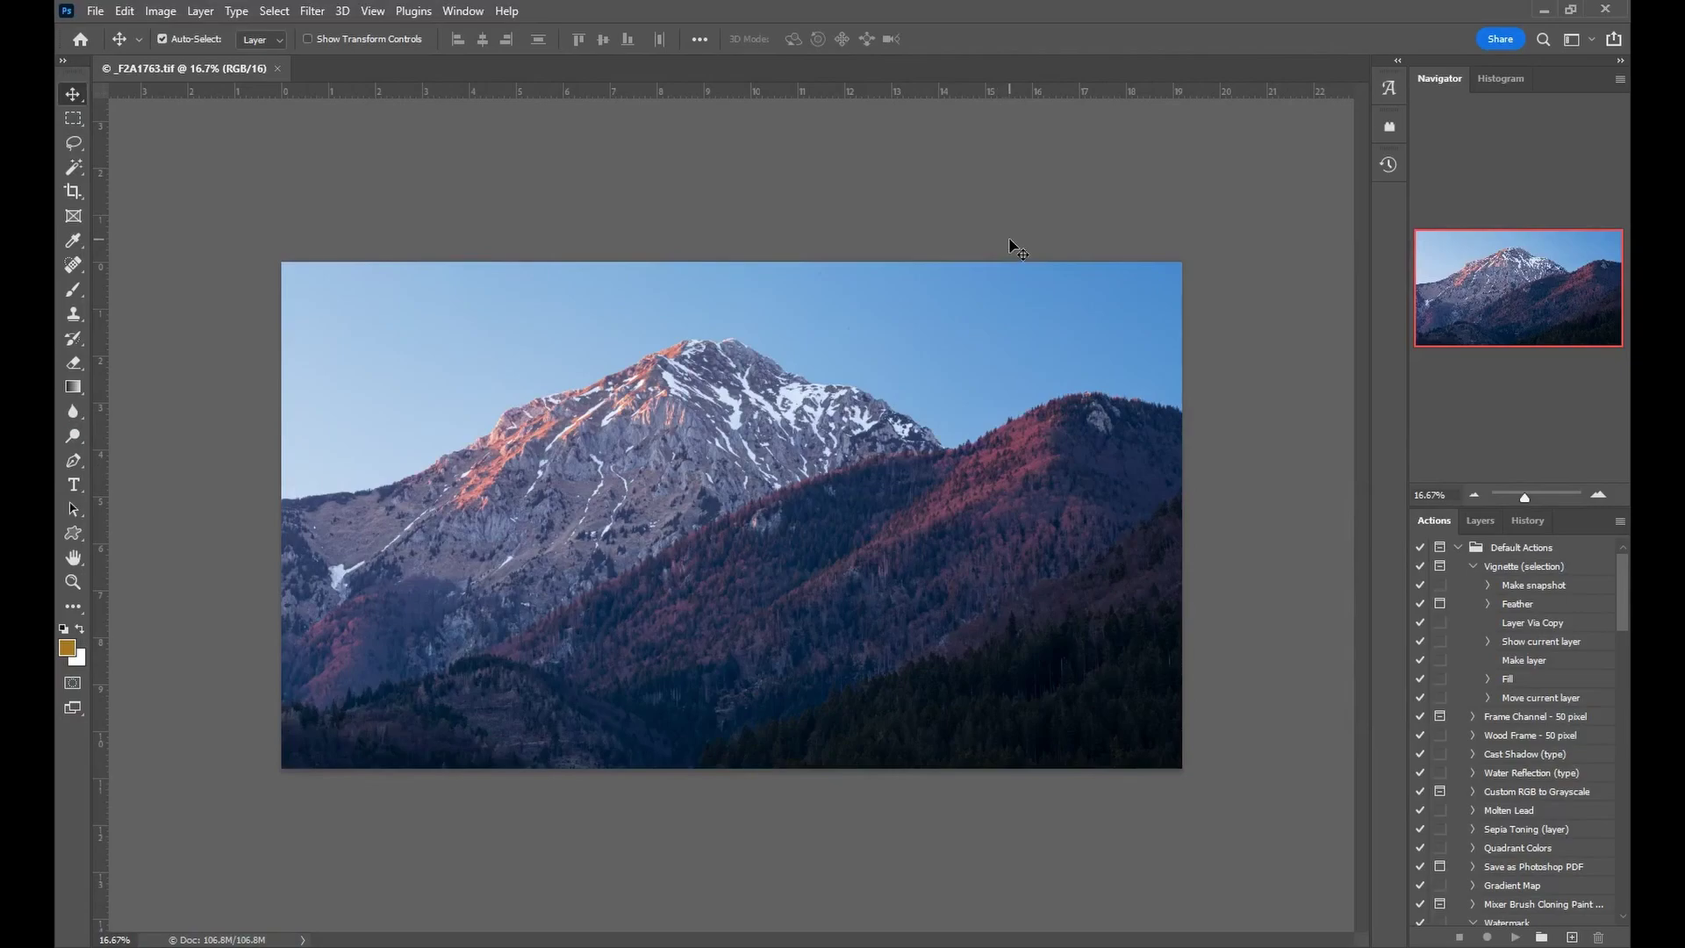
pyautogui.click(74, 585)
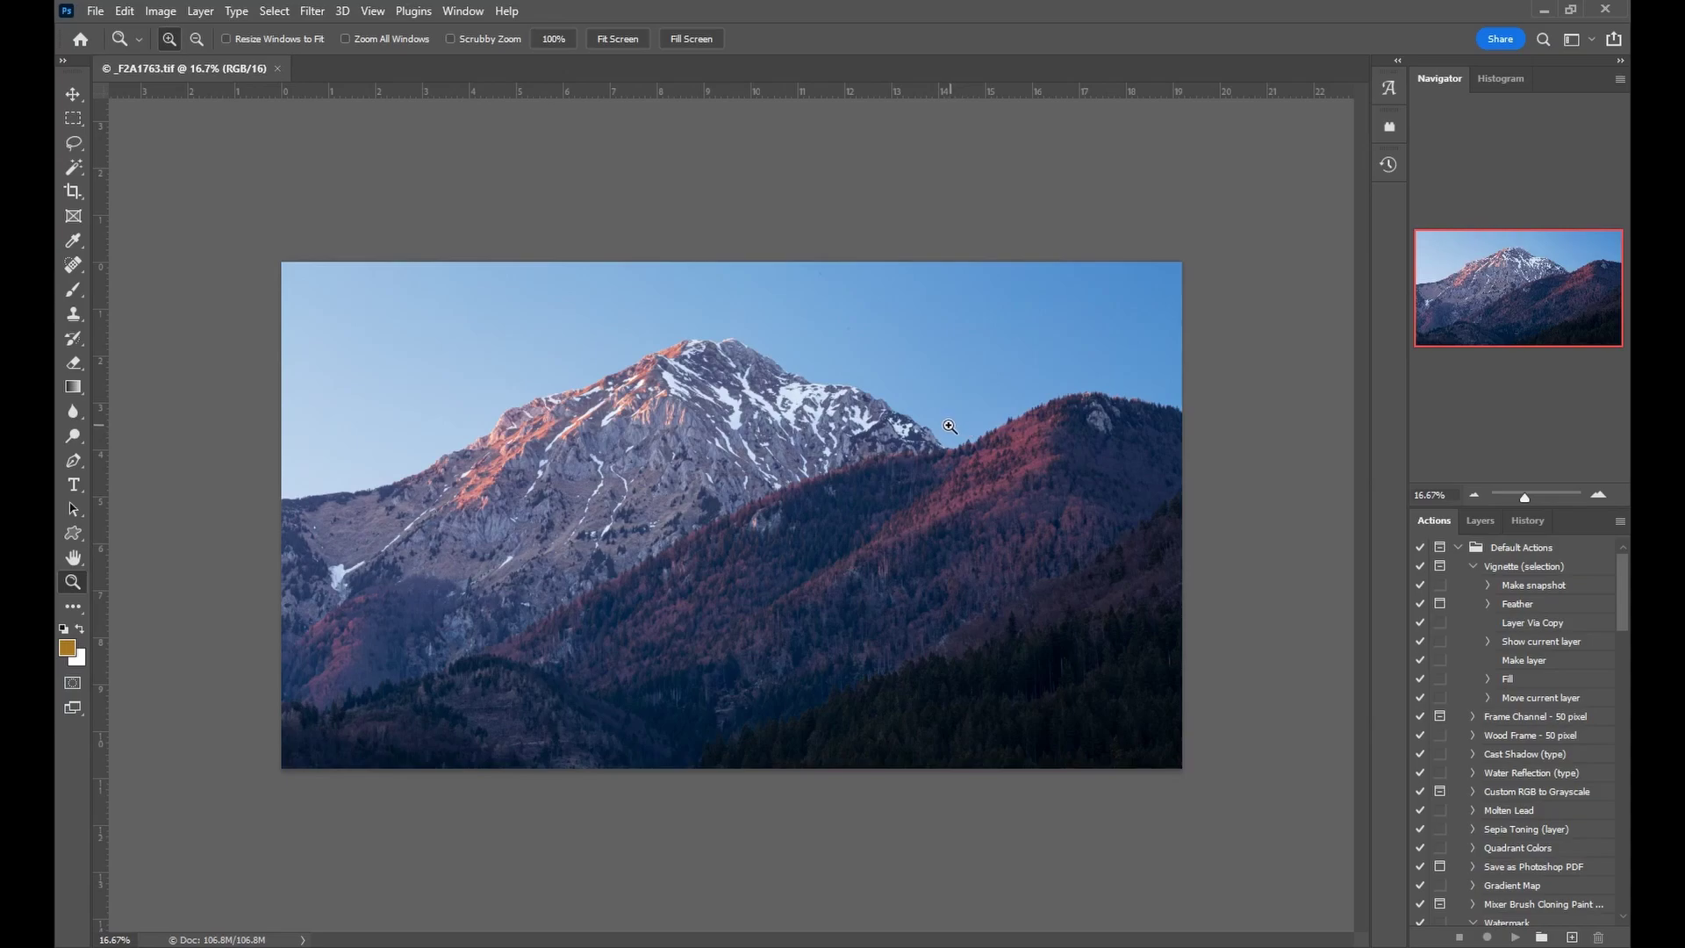
# Step: View the photo at 100% with the top-left sky showing
pyautogui.rightClick(761, 434)
pyautogui.click(825, 463)
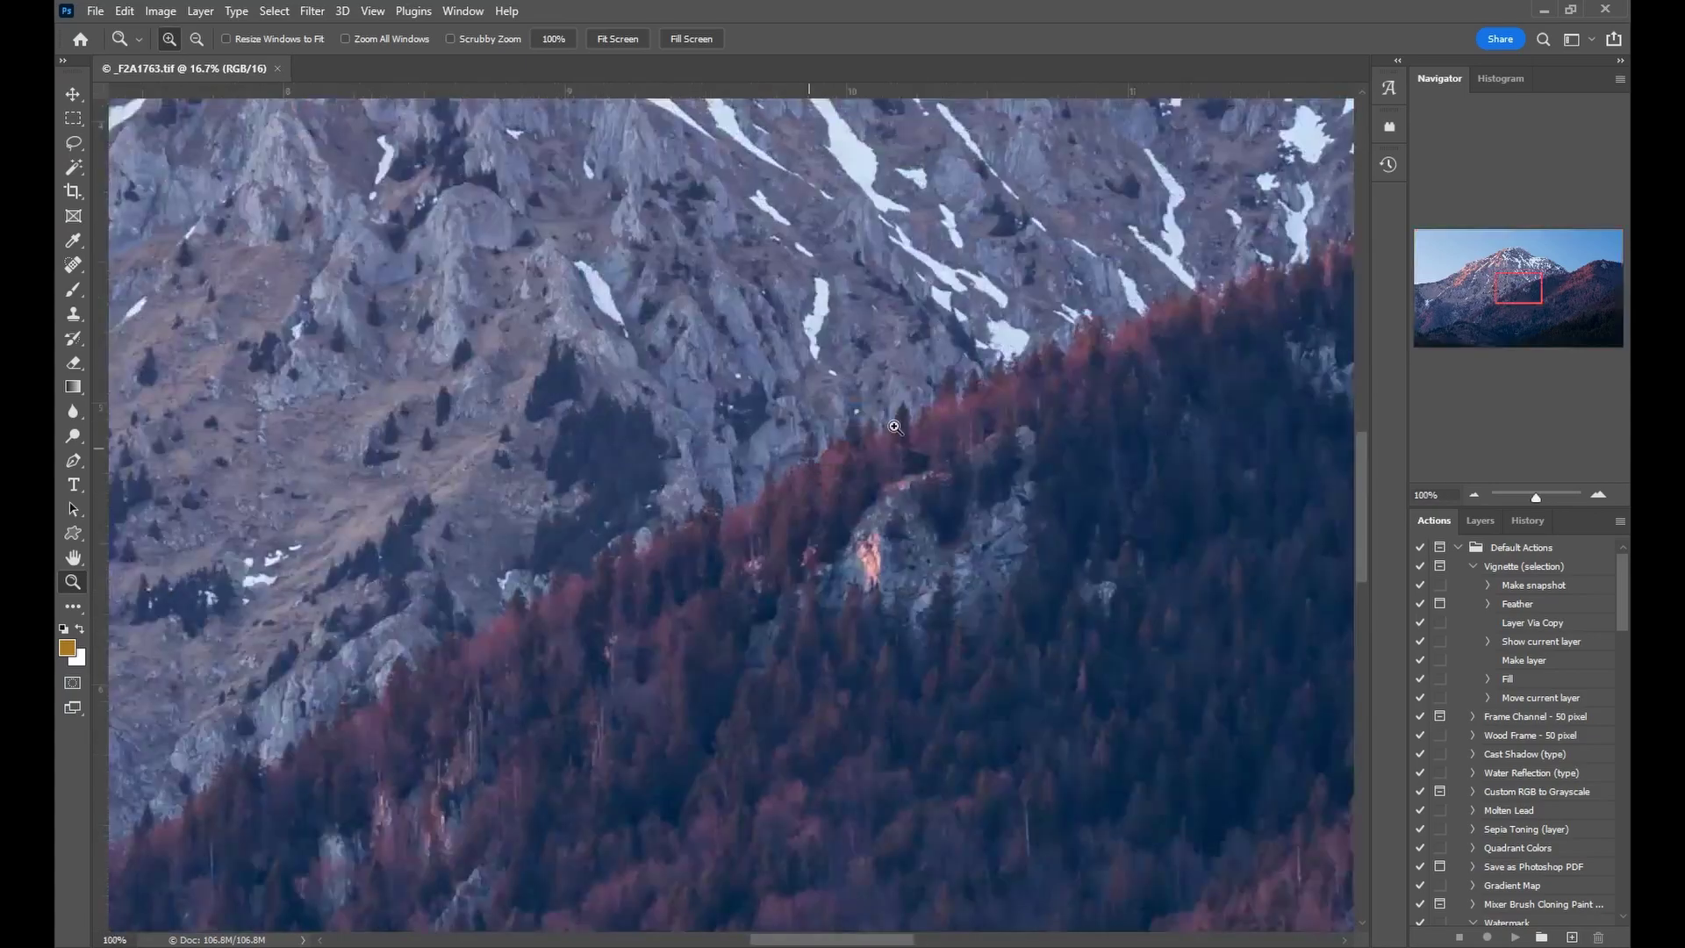
pyautogui.moveTo(1524, 303); pyautogui.dragTo(1380, 224)
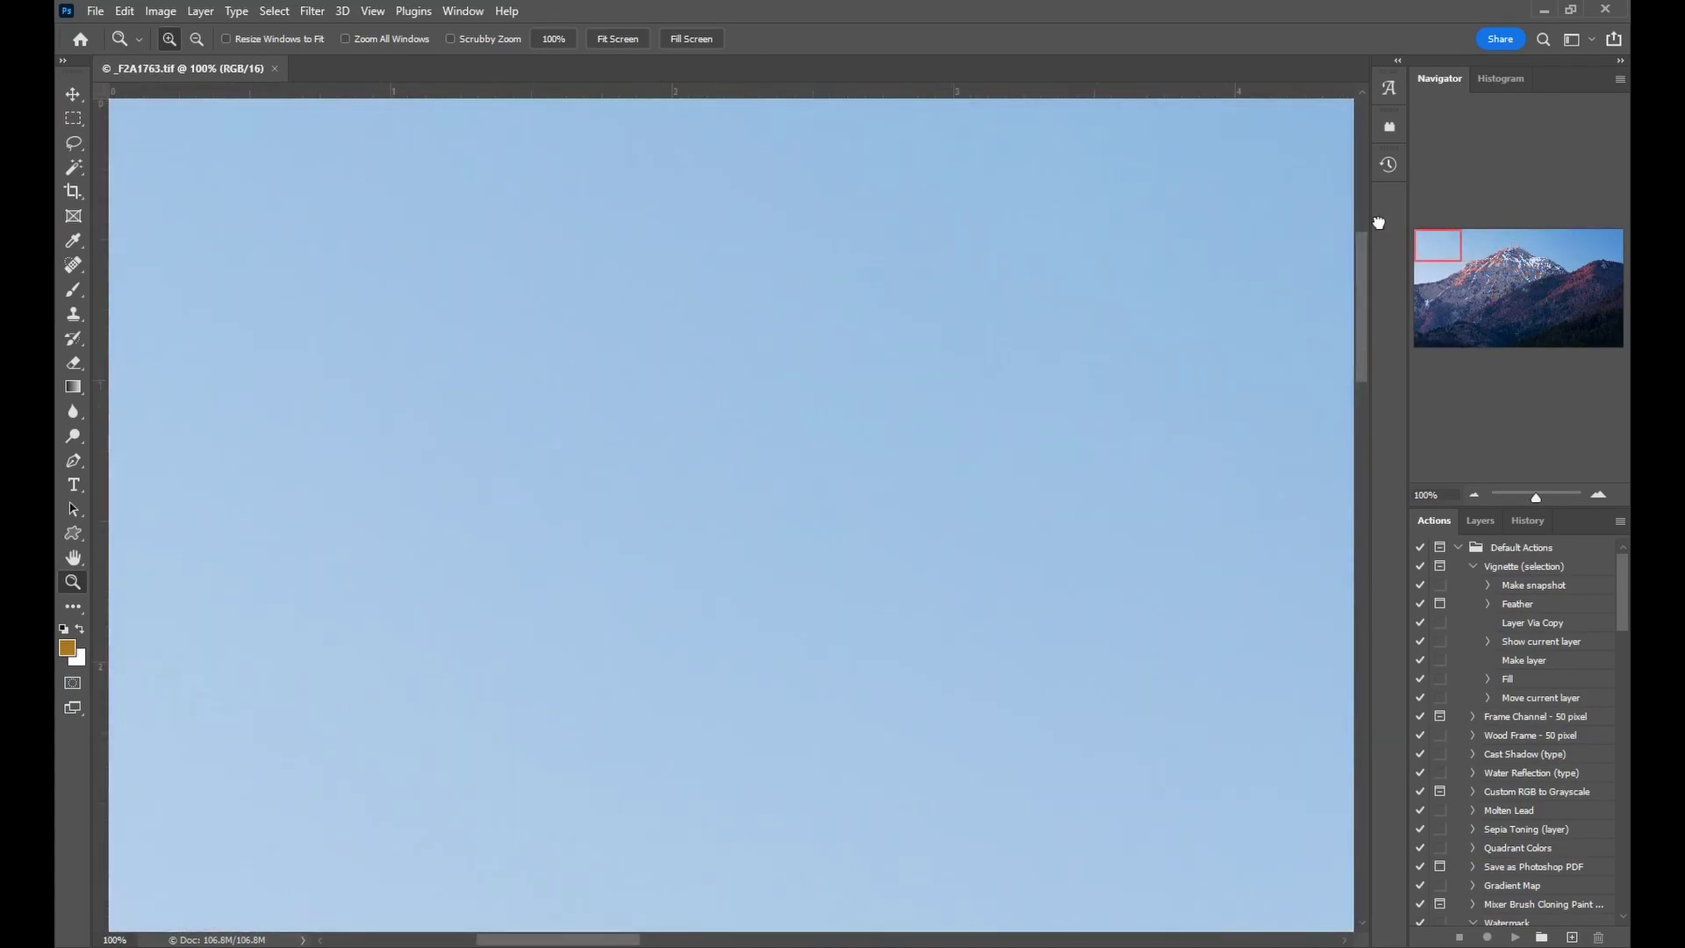
# Step: Heal the dust spots in the sky above the peak with the Spot Healing Brush at 100%
pyautogui.click(81, 270)
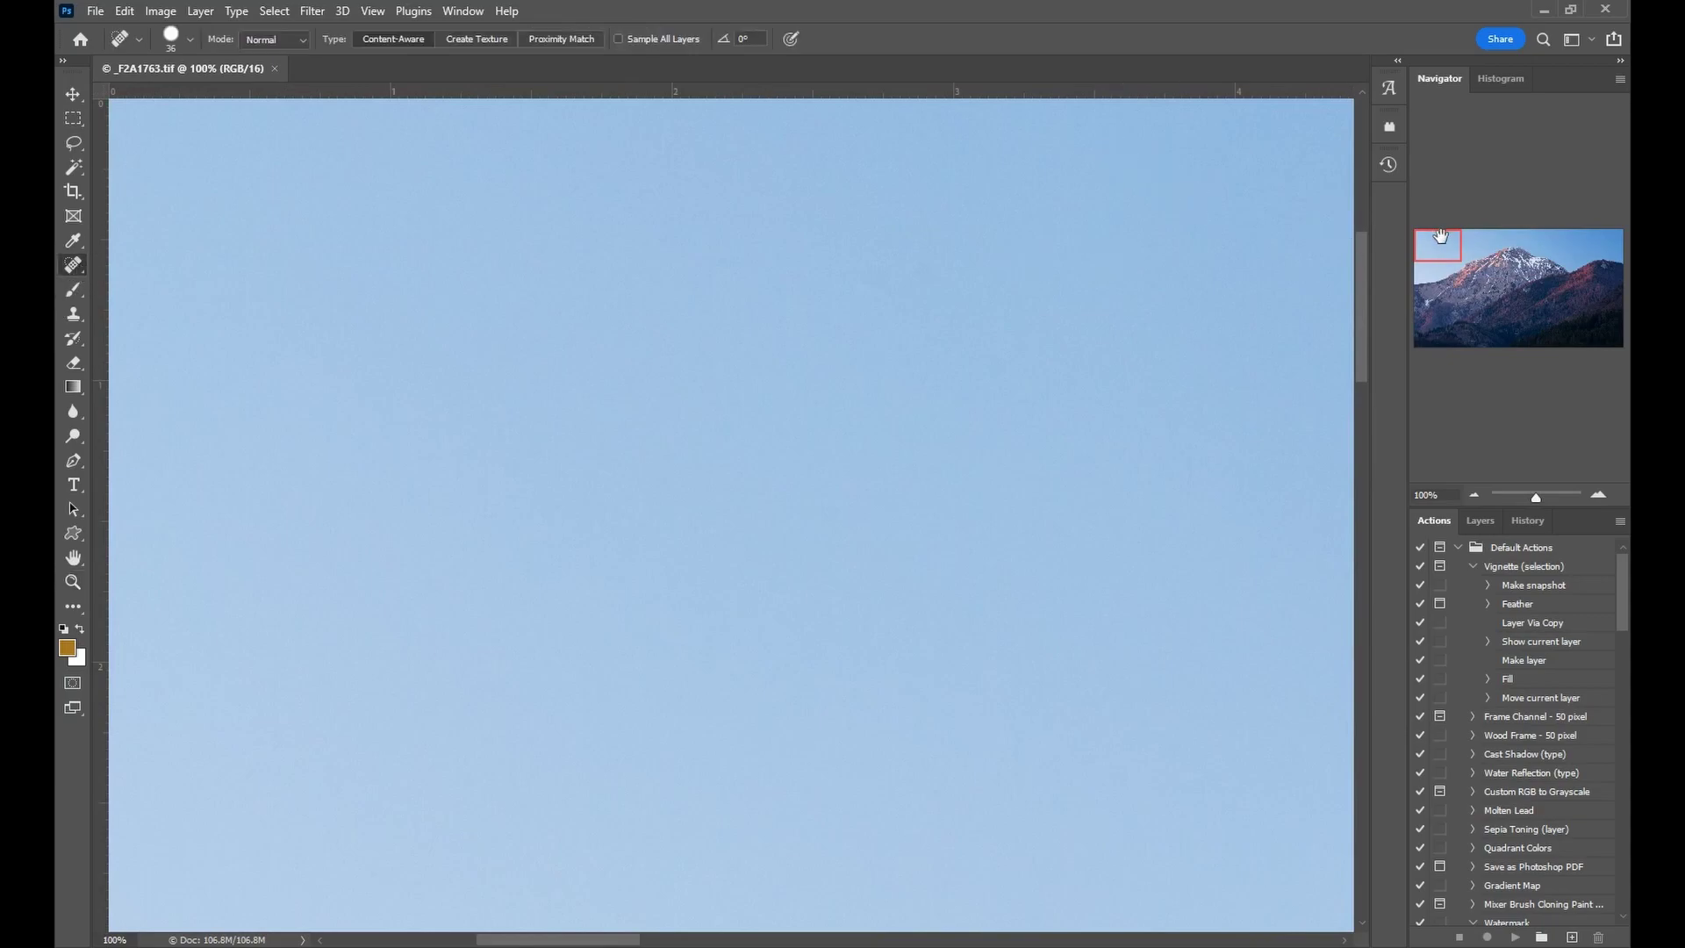
pyautogui.moveTo(1438, 235); pyautogui.dragTo(1534, 222)
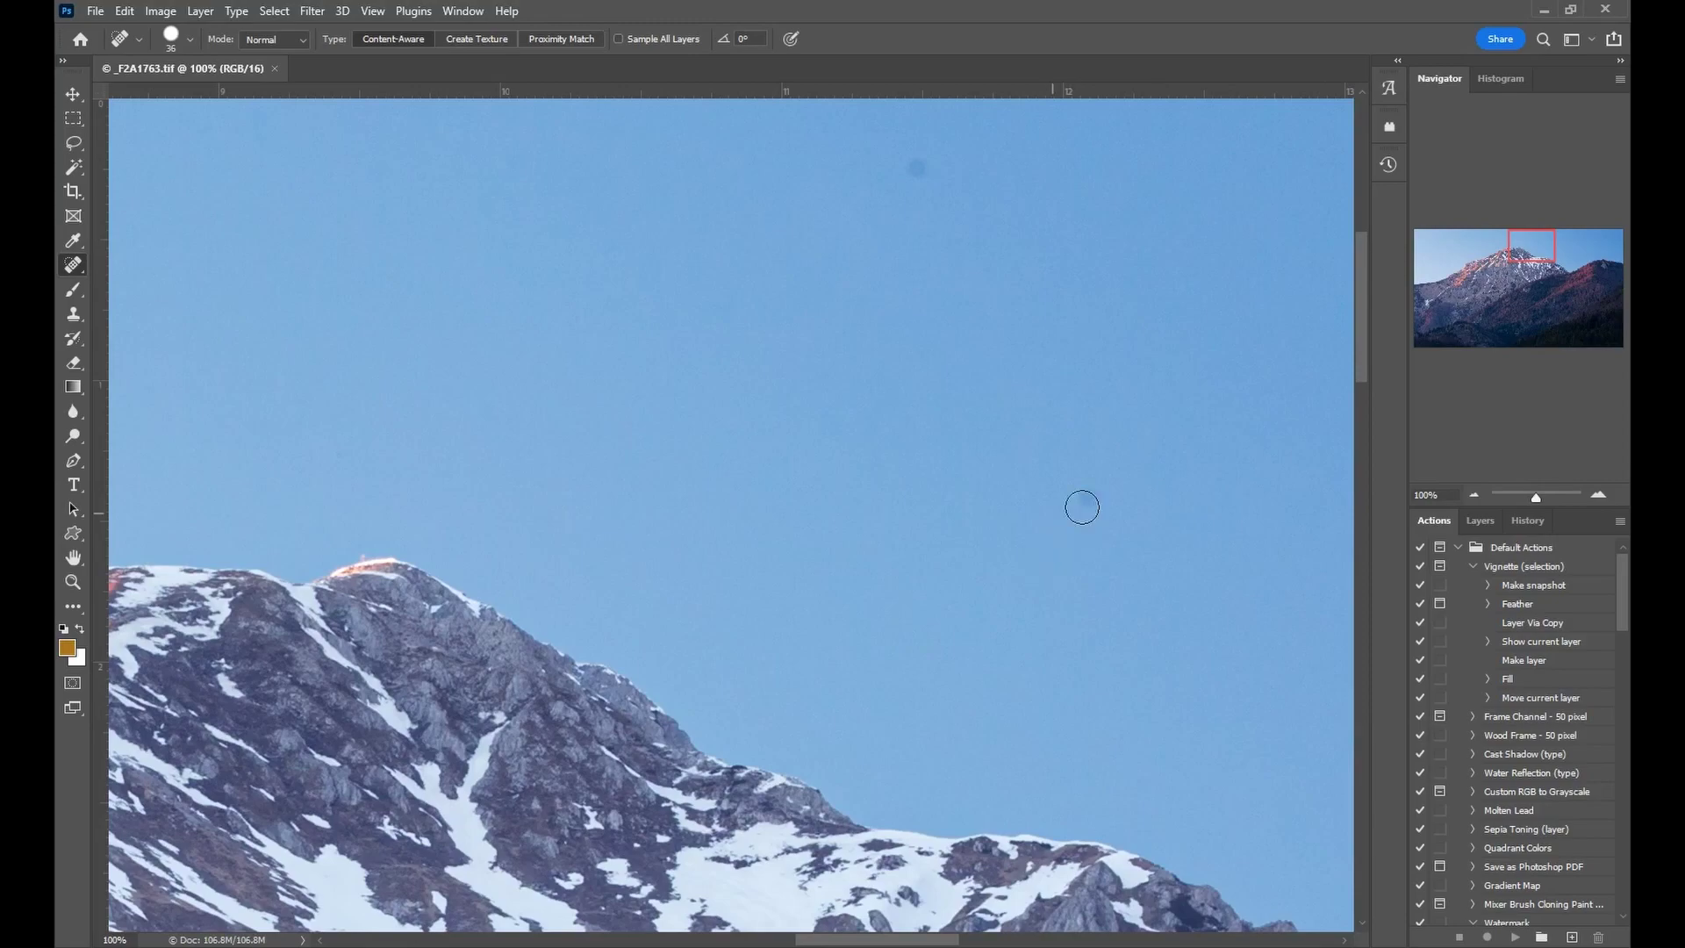
pyautogui.click(1087, 497)
pyautogui.click(913, 166)
pyautogui.moveTo(1526, 256)
pyautogui.mouseDown()
pyautogui.moveTo(1612, 238)
pyautogui.moveTo(1609, 280)
pyautogui.mouseUp()
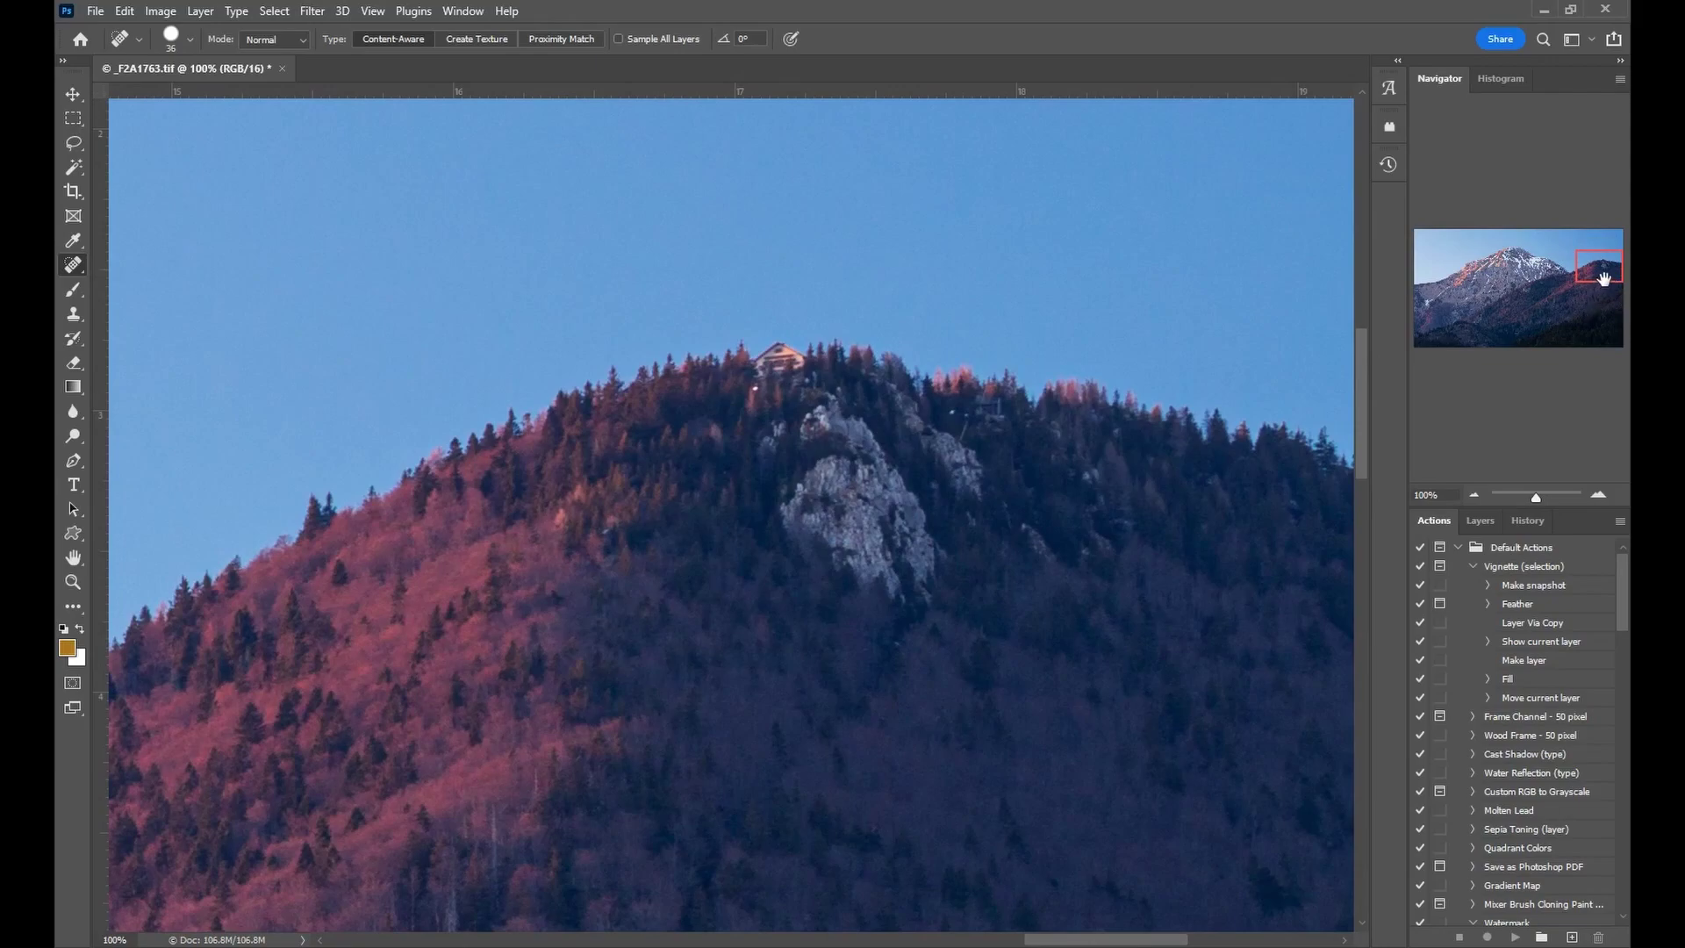
pyautogui.moveTo(1603, 279); pyautogui.dragTo(1438, 367)
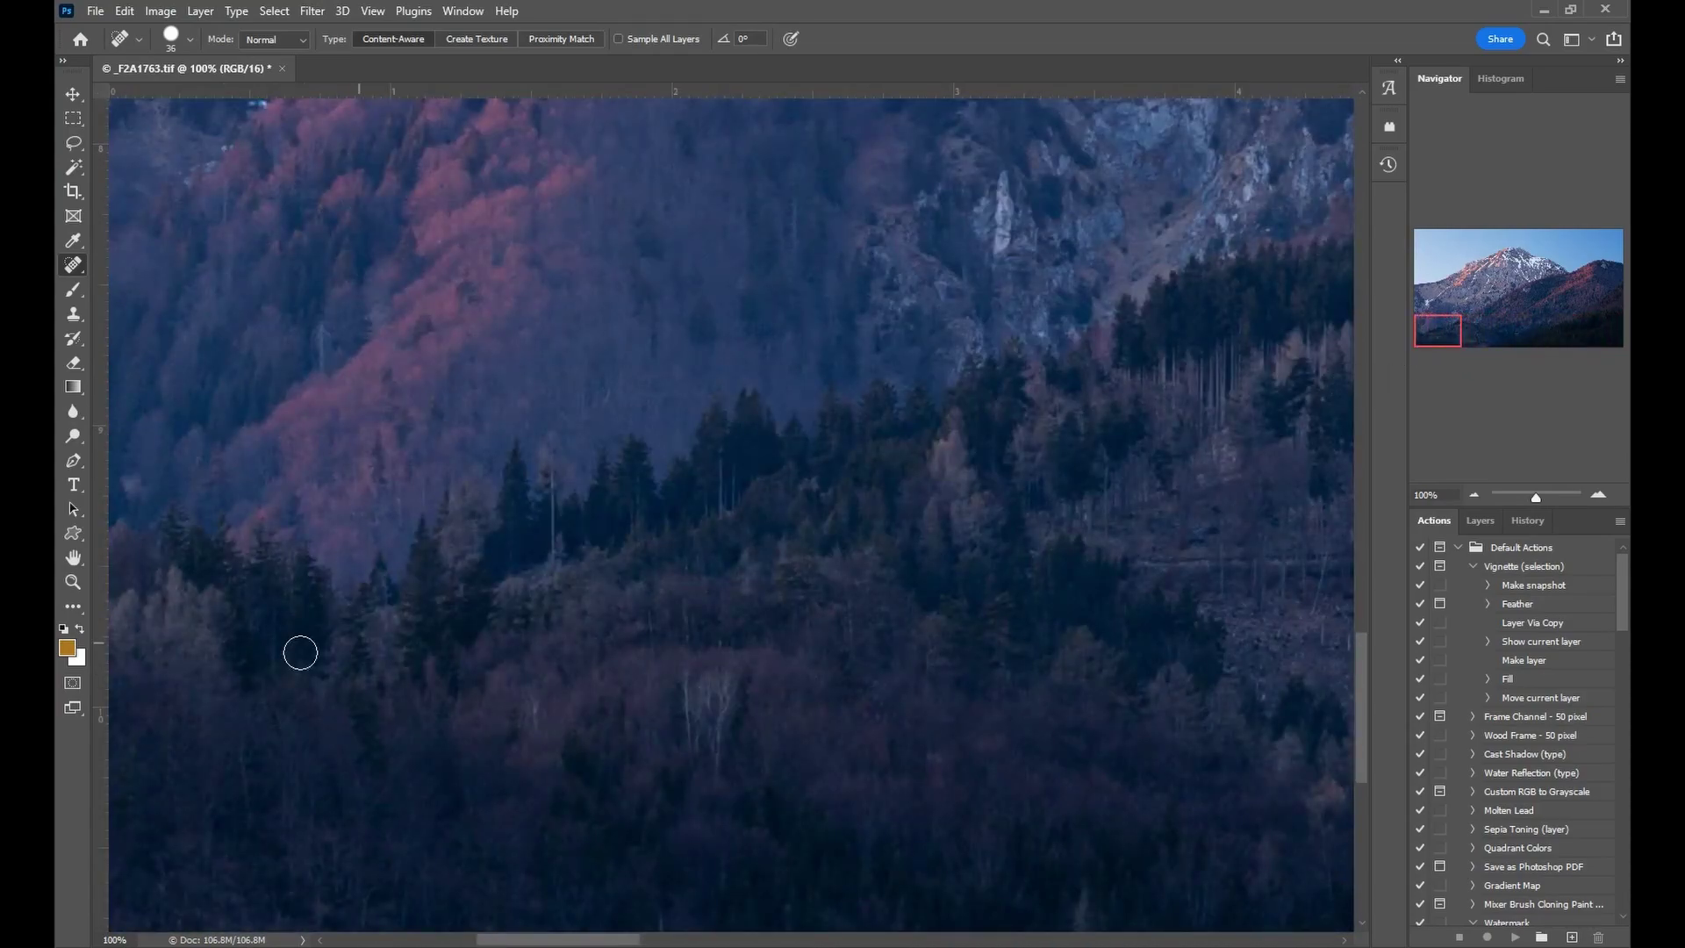
pyautogui.click(73, 582)
pyautogui.rightClick(327, 518)
# Step: Zoom out to 16.7% and save the healed _F2A1763.tif
pyautogui.click(328, 520)
pyautogui.rightClick(328, 520)
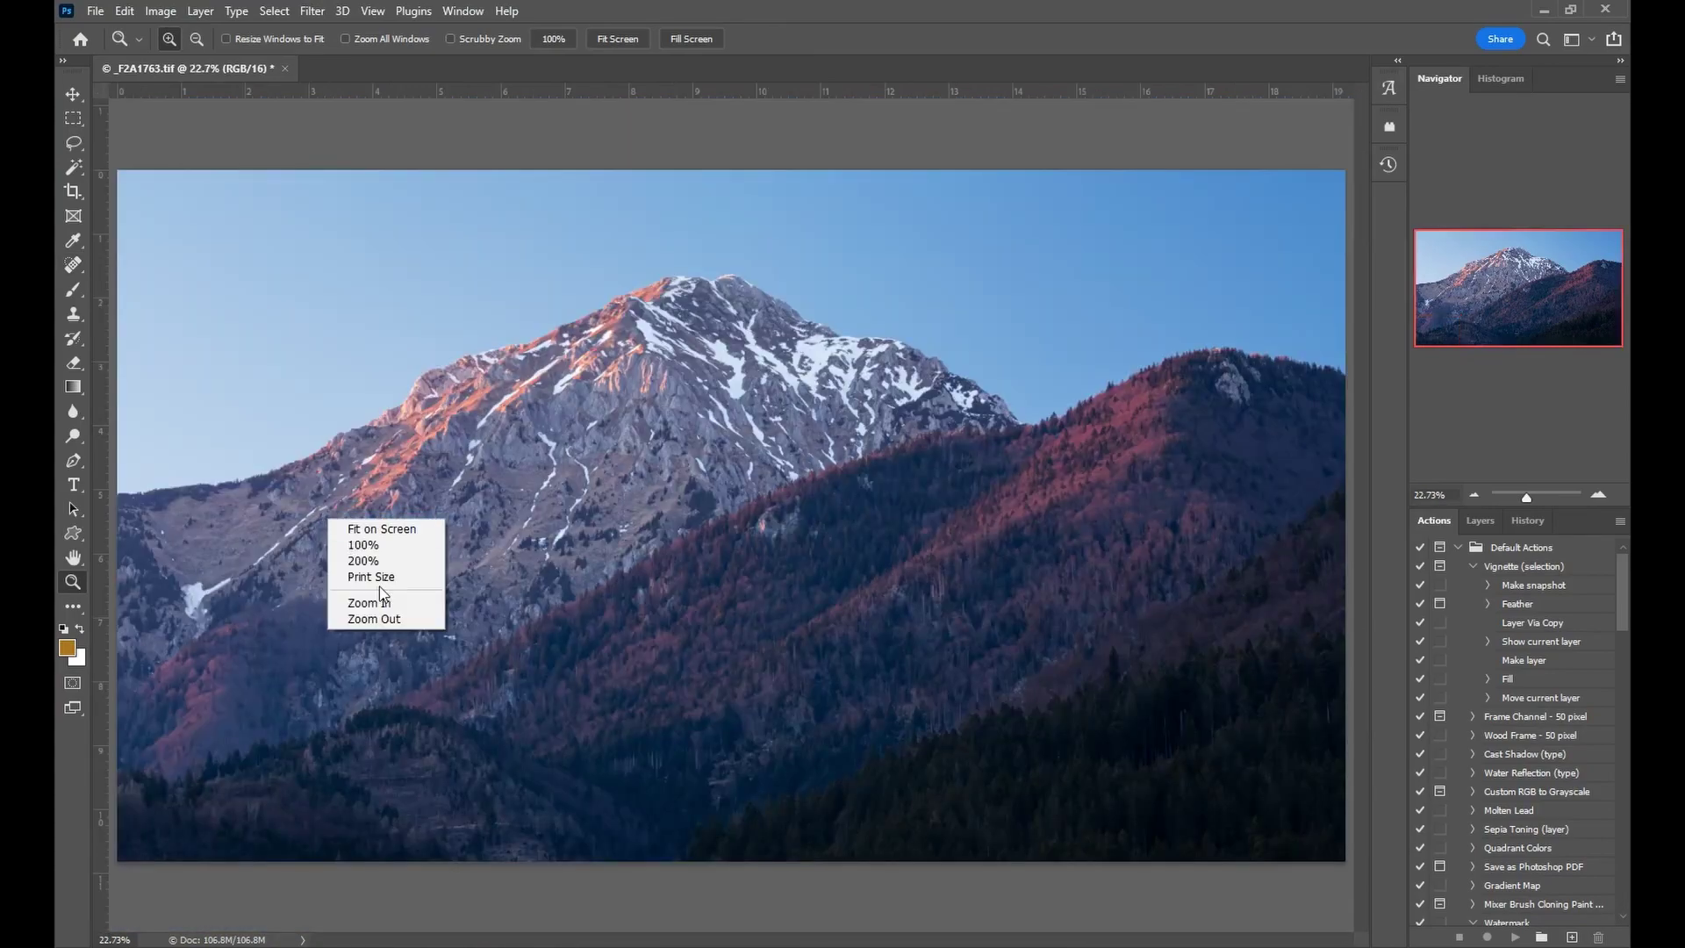
pyautogui.click(388, 611)
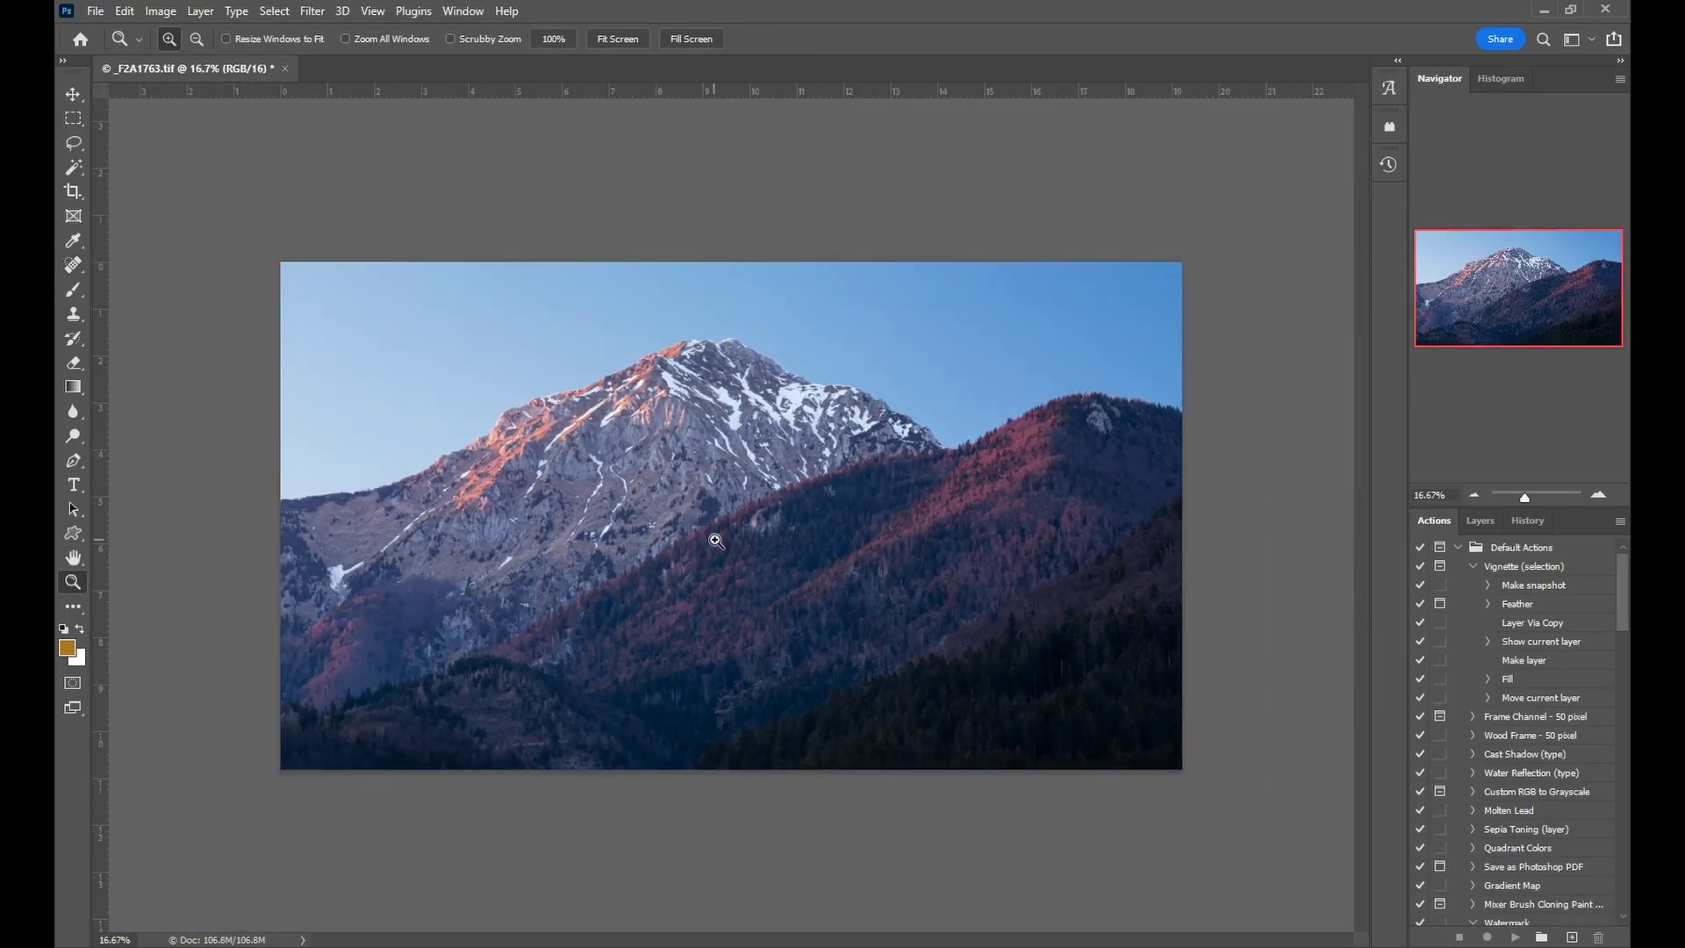
pyautogui.click(94, 11)
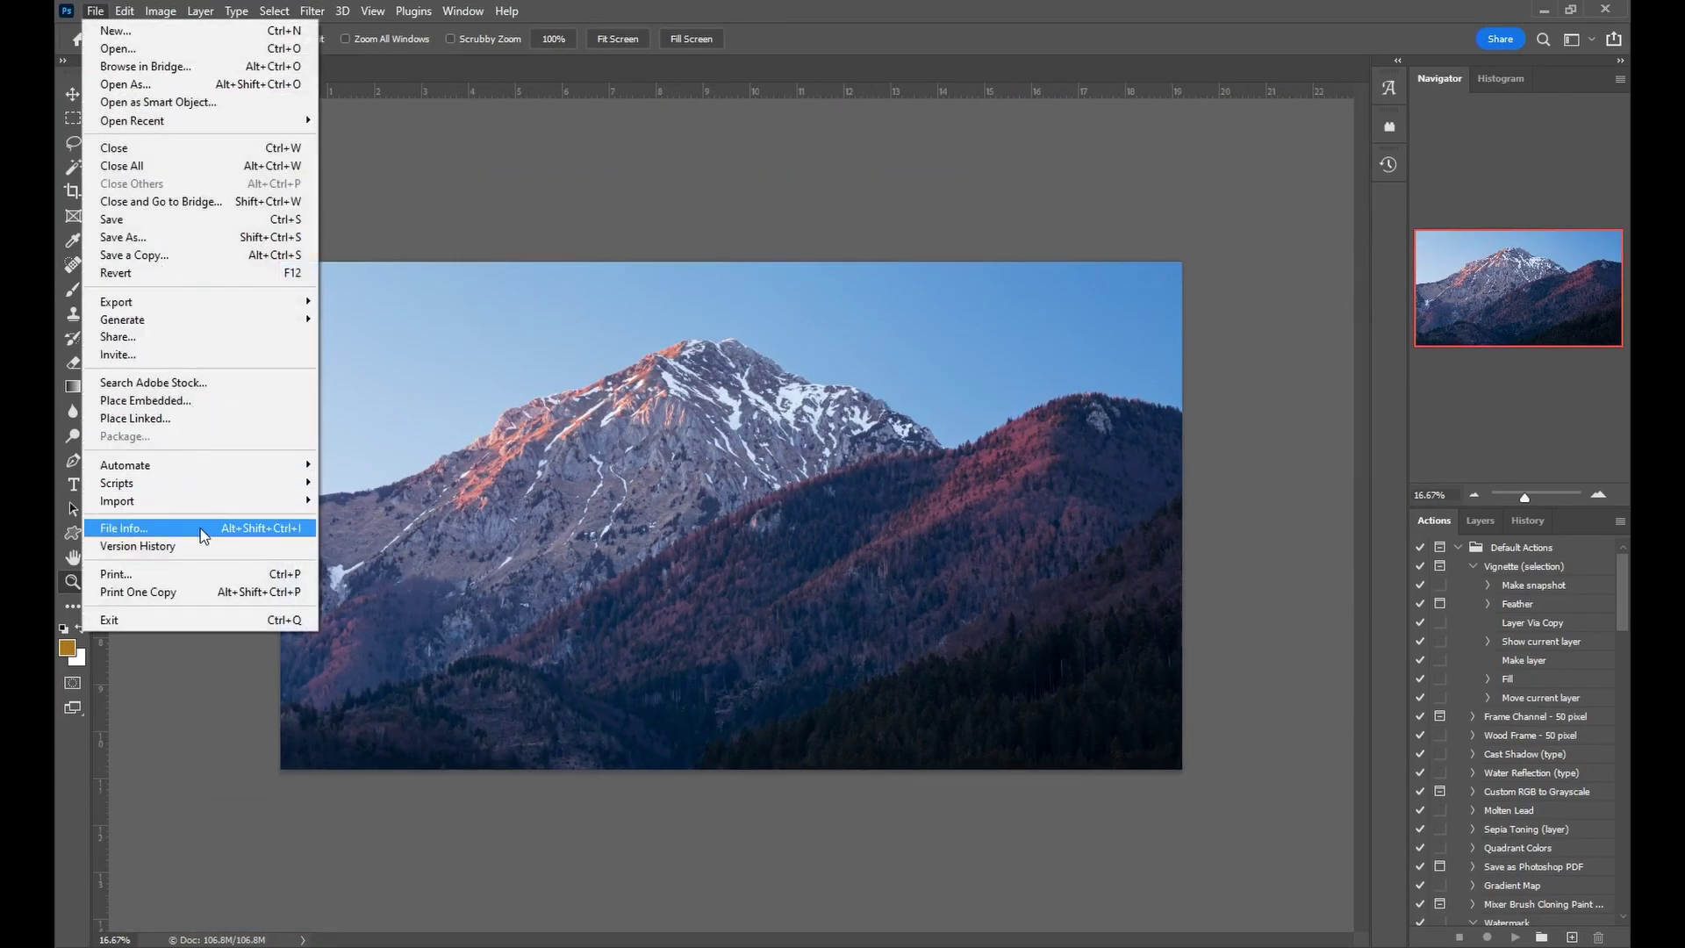
pyautogui.click(182, 221)
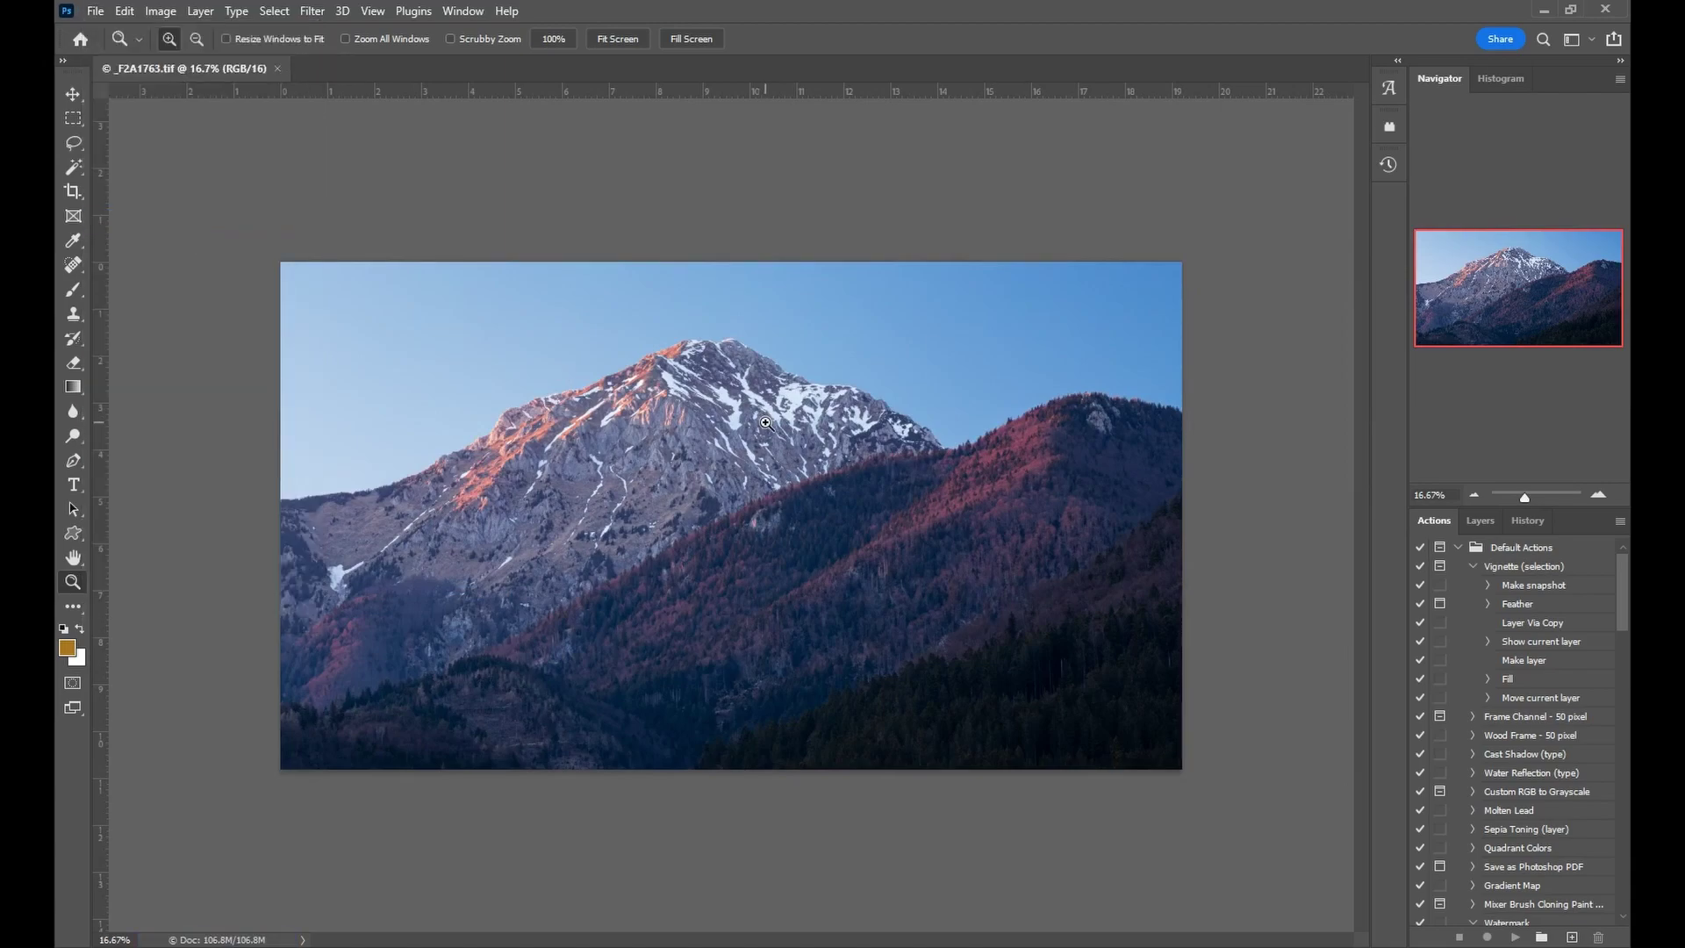
# Step: Convert the photo to 8 Bits/Channel and to the sRGB IEC61966-2.1 profile
pyautogui.click(147, 10)
pyautogui.moveTo(175, 31)
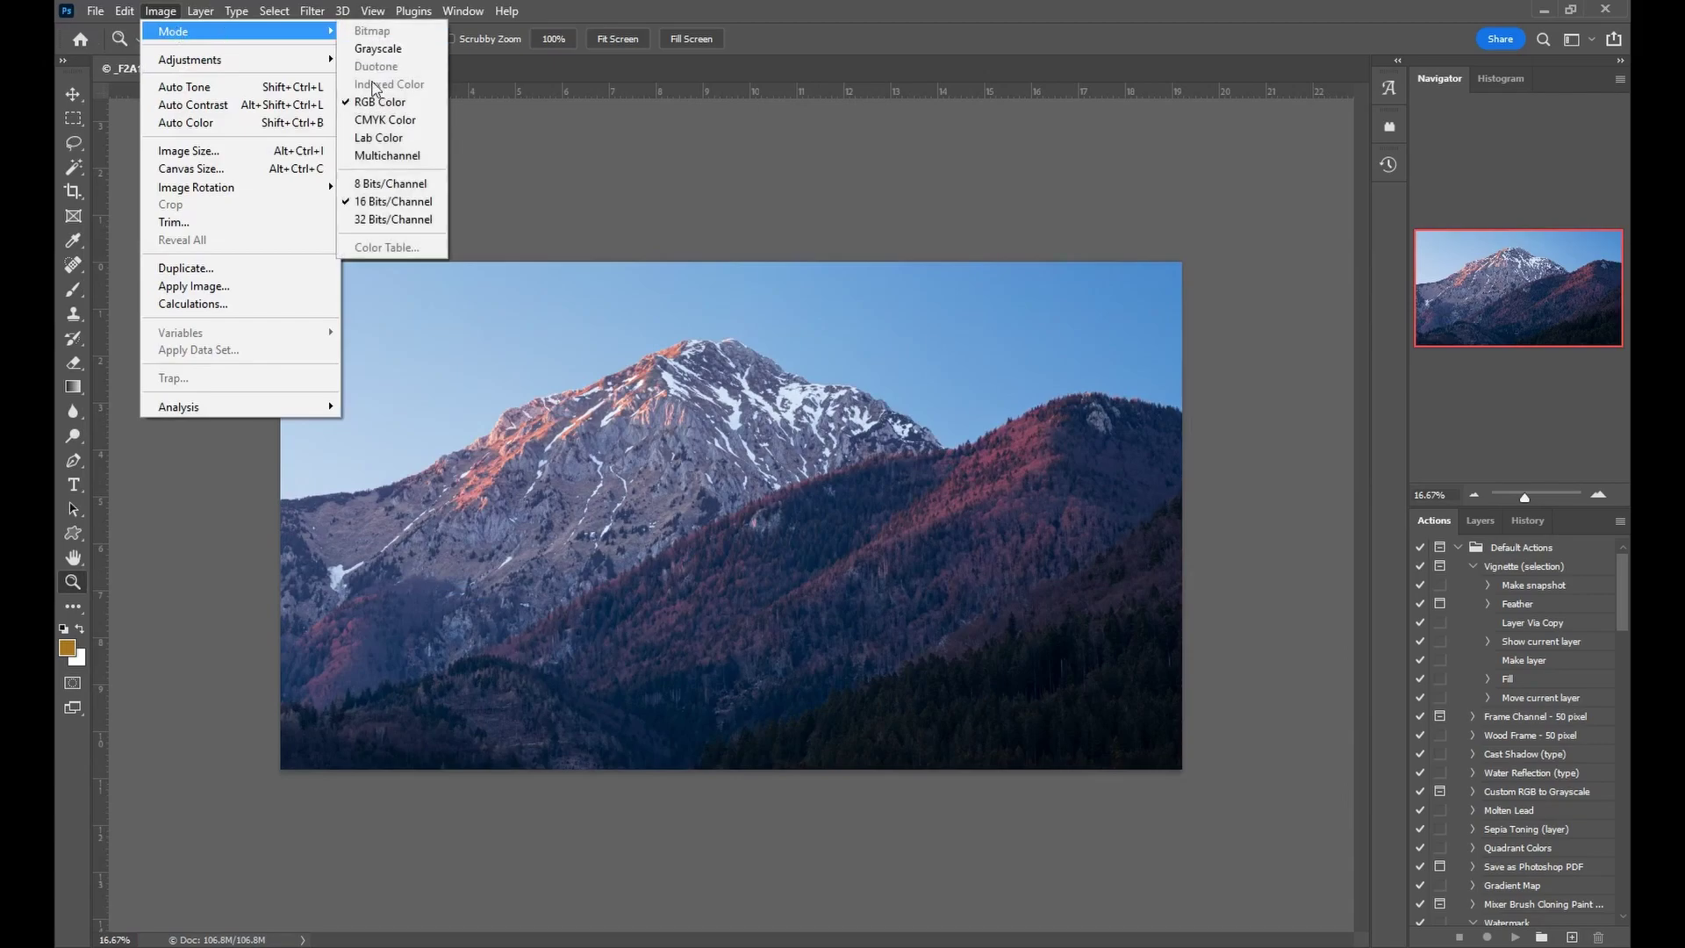
pyautogui.click(391, 182)
pyautogui.click(125, 11)
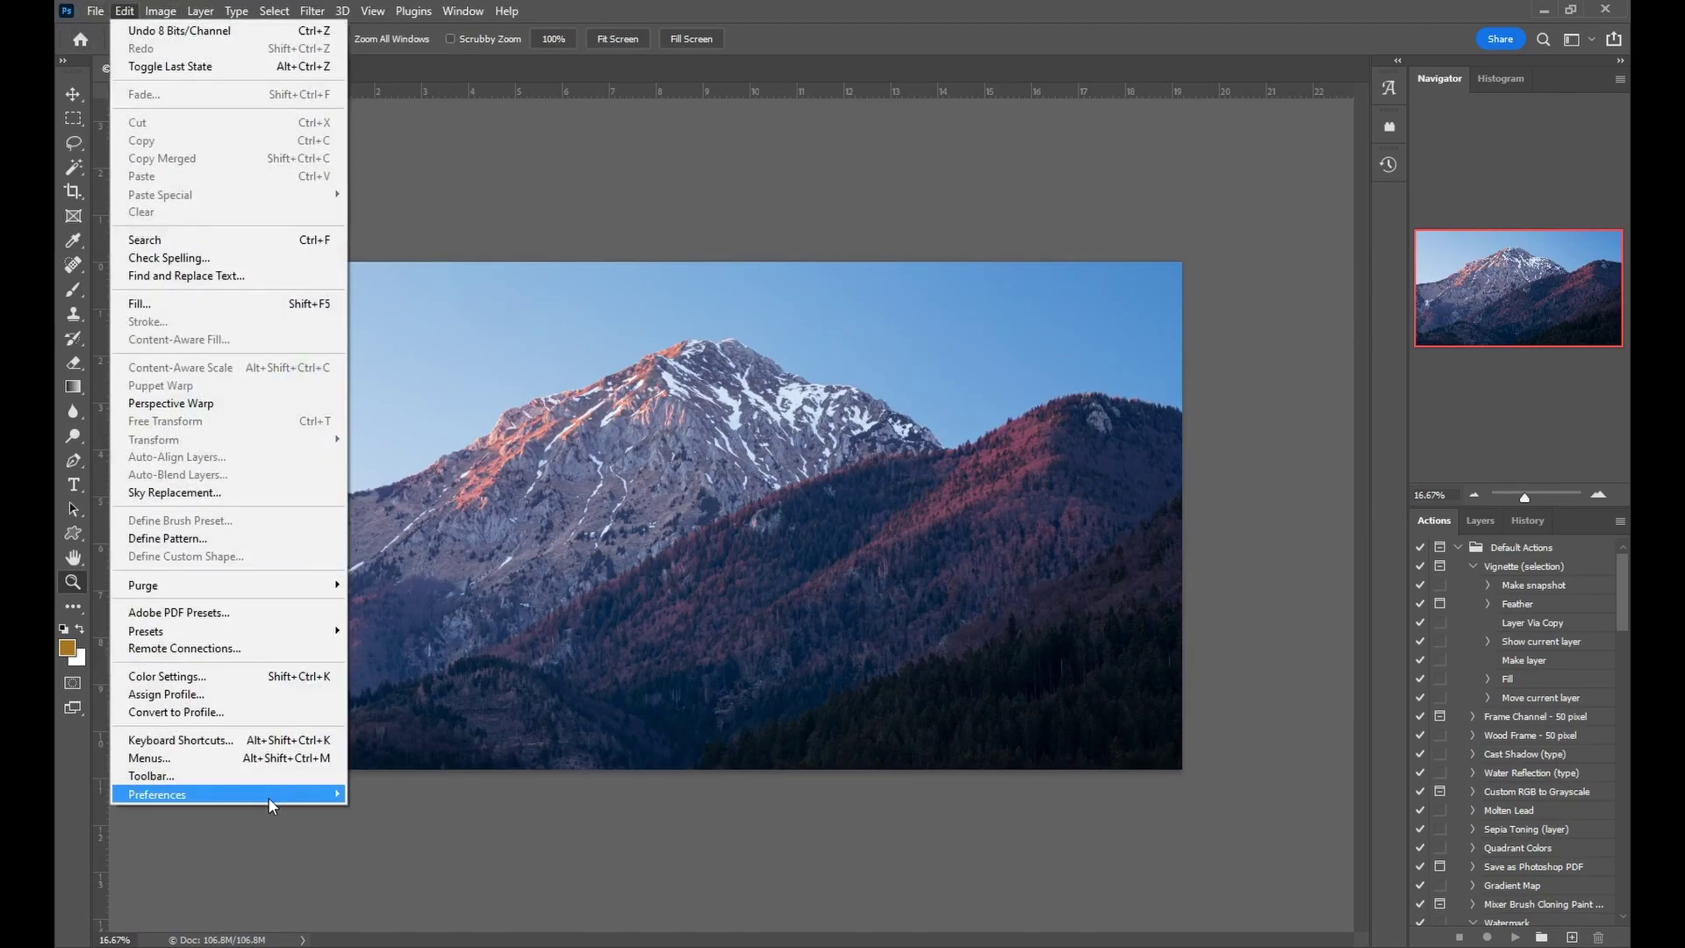
pyautogui.click(228, 712)
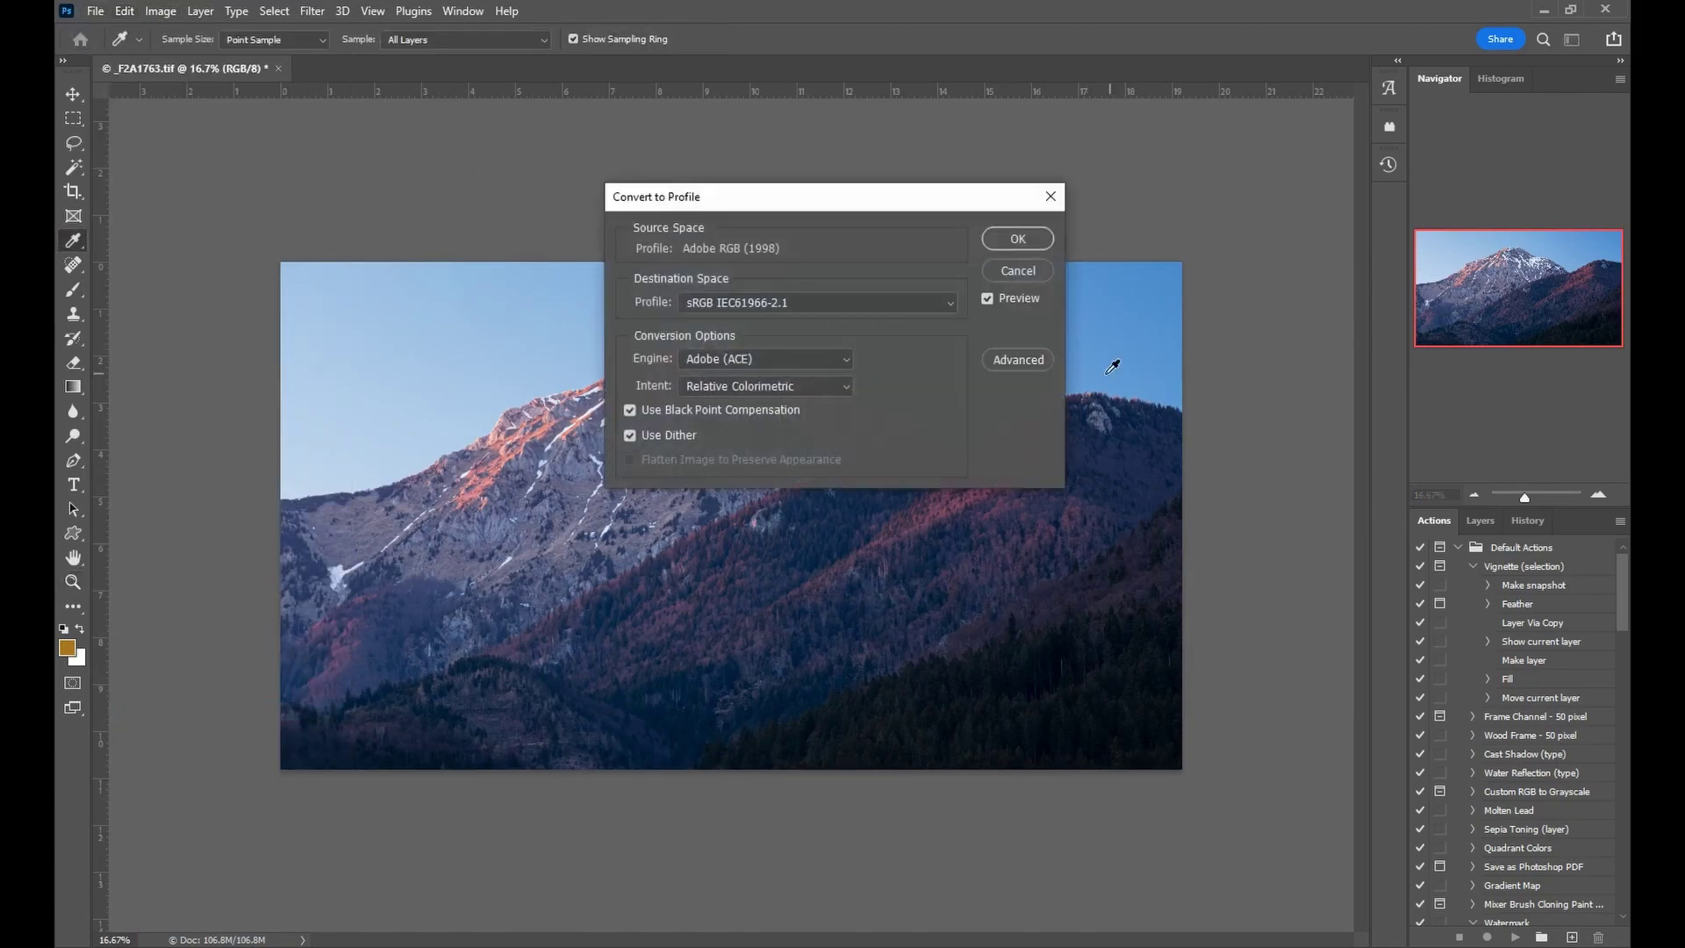
pyautogui.click(1017, 238)
pyautogui.press('z')
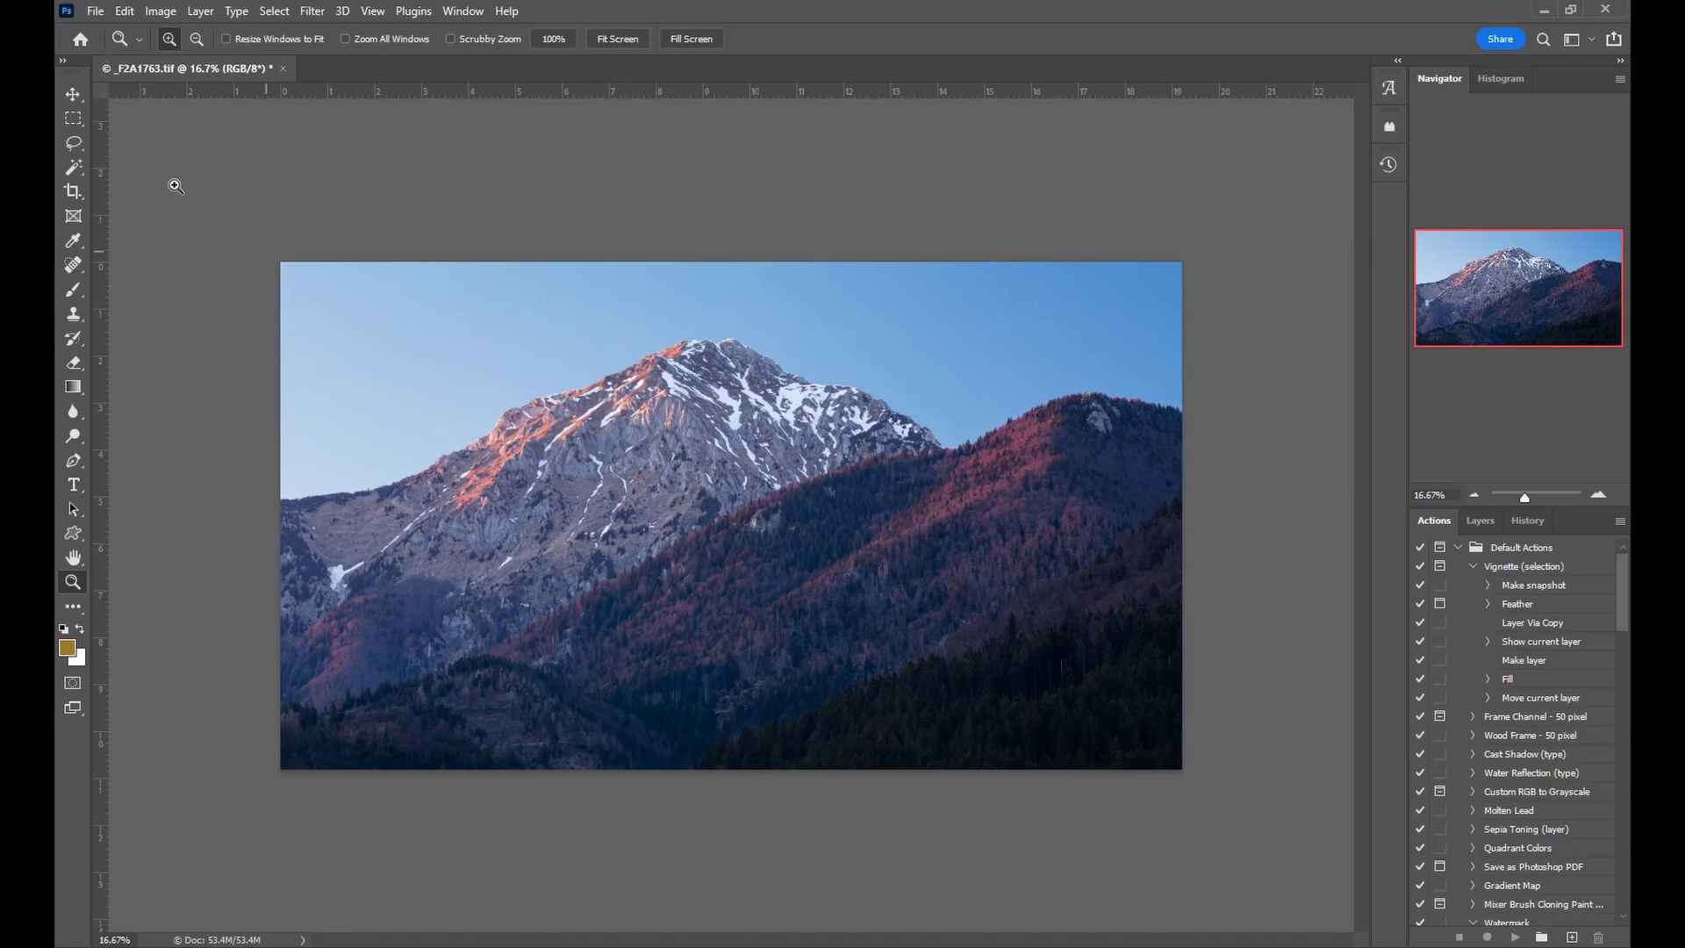
# Step: Save the photo as _F2A1763.jpg at Quality 12 Maximum, then close Photoshop
pyautogui.click(95, 15)
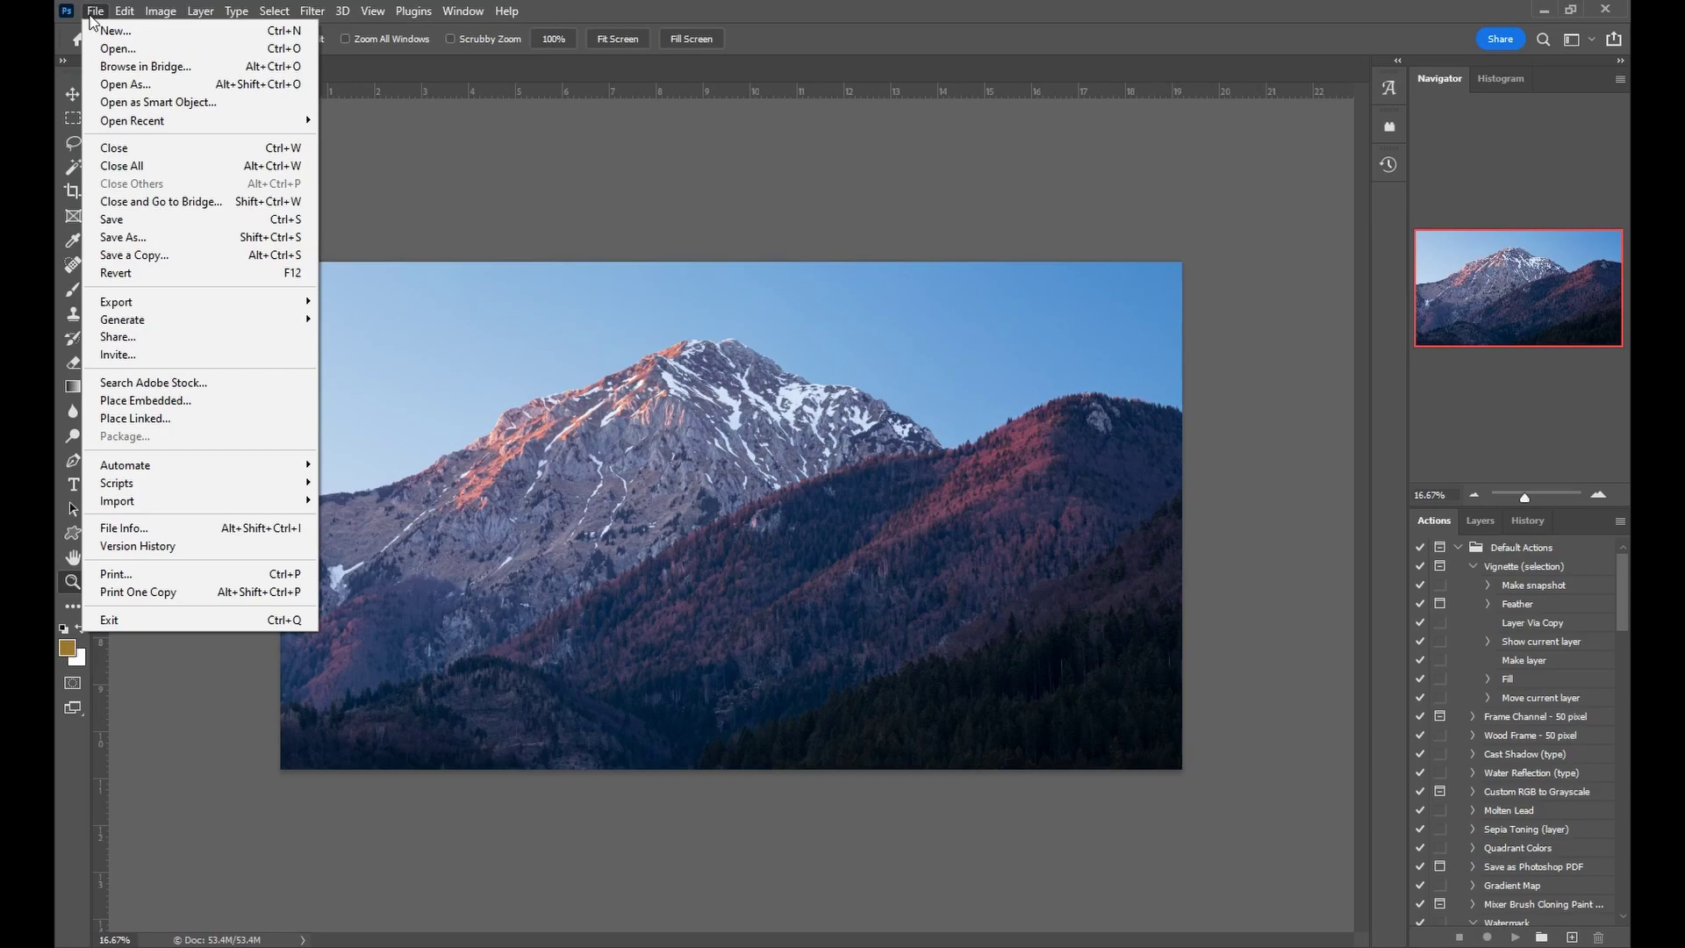
pyautogui.click(228, 237)
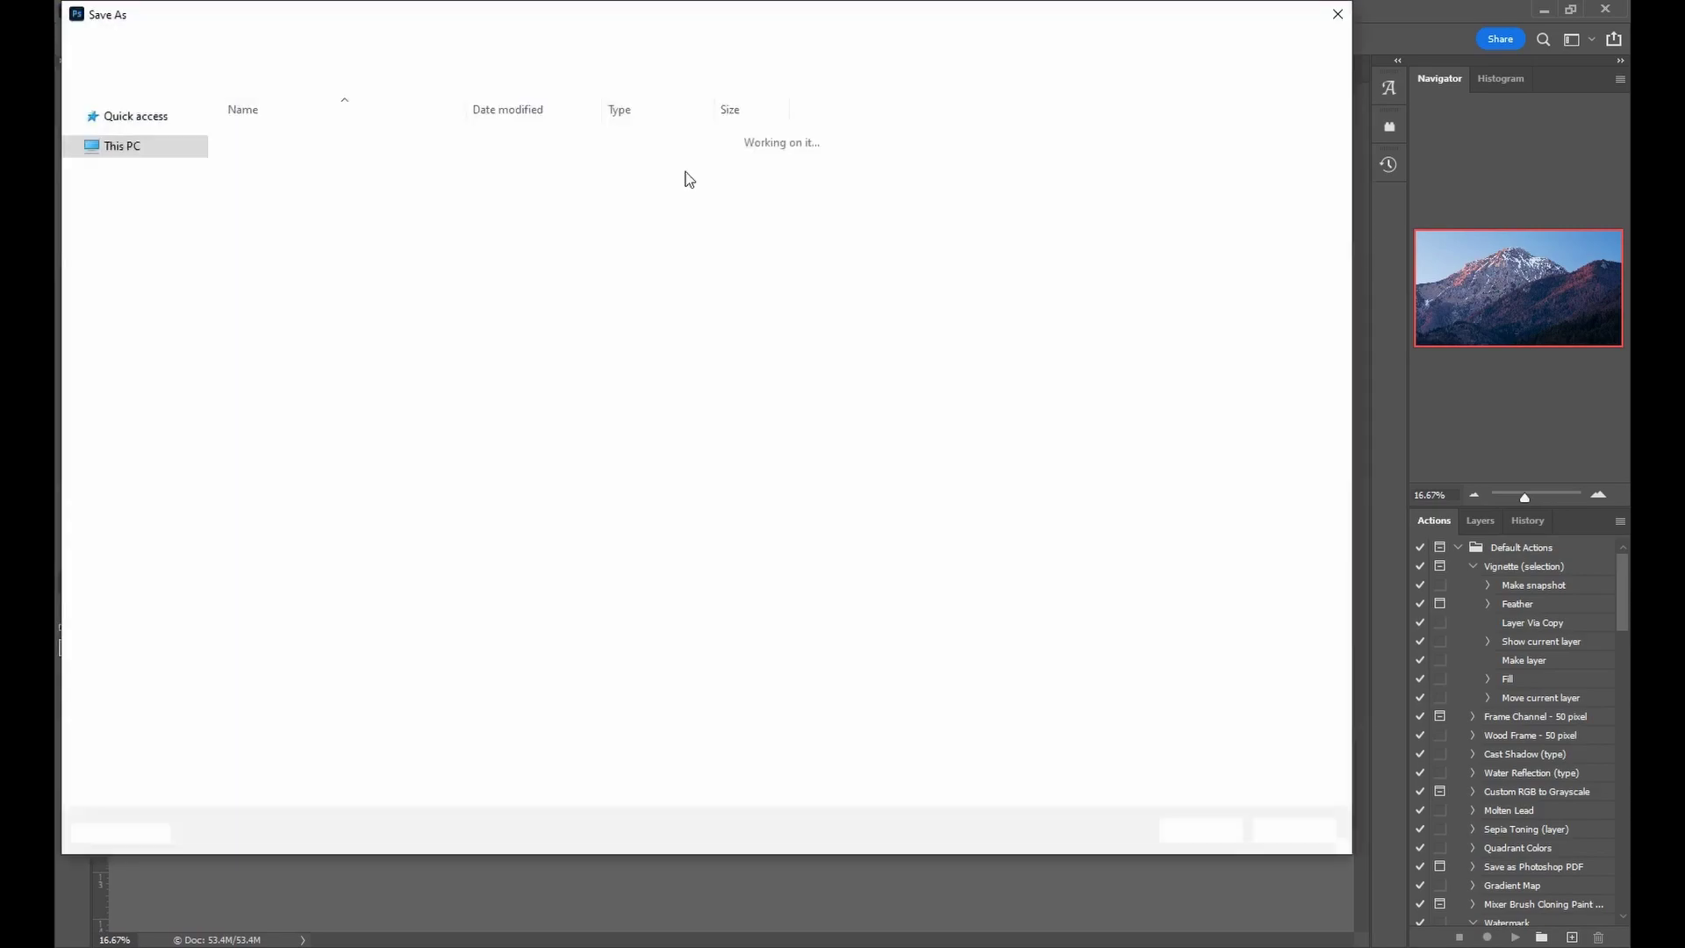
pyautogui.press('Return')
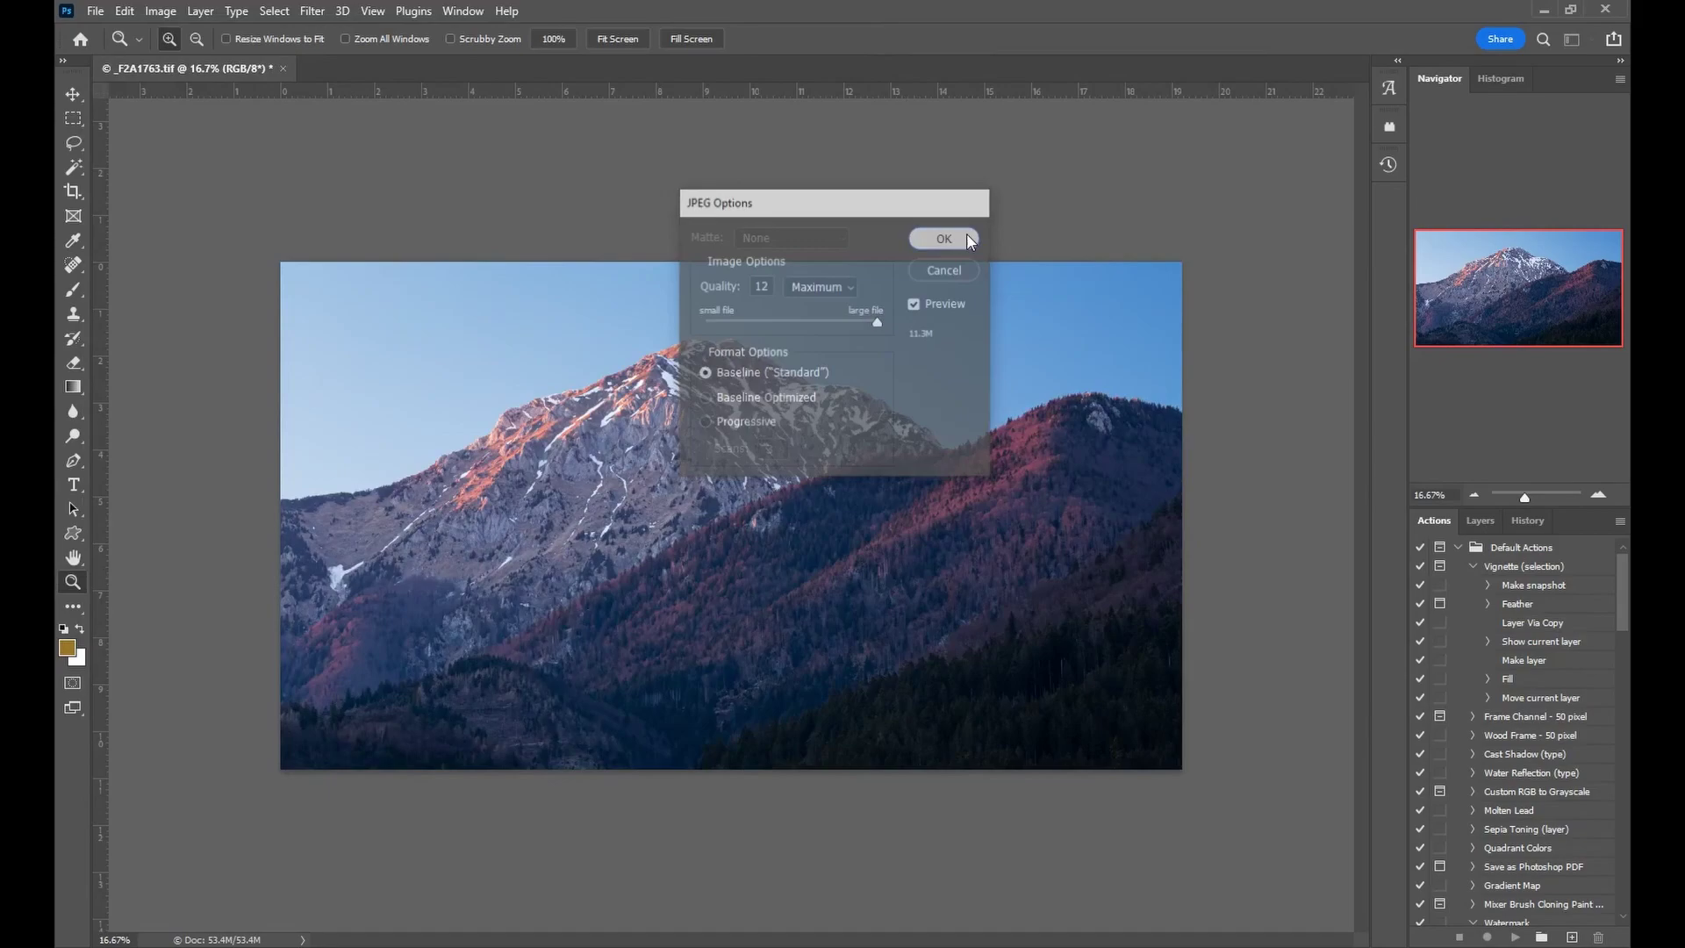
pyautogui.click(943, 239)
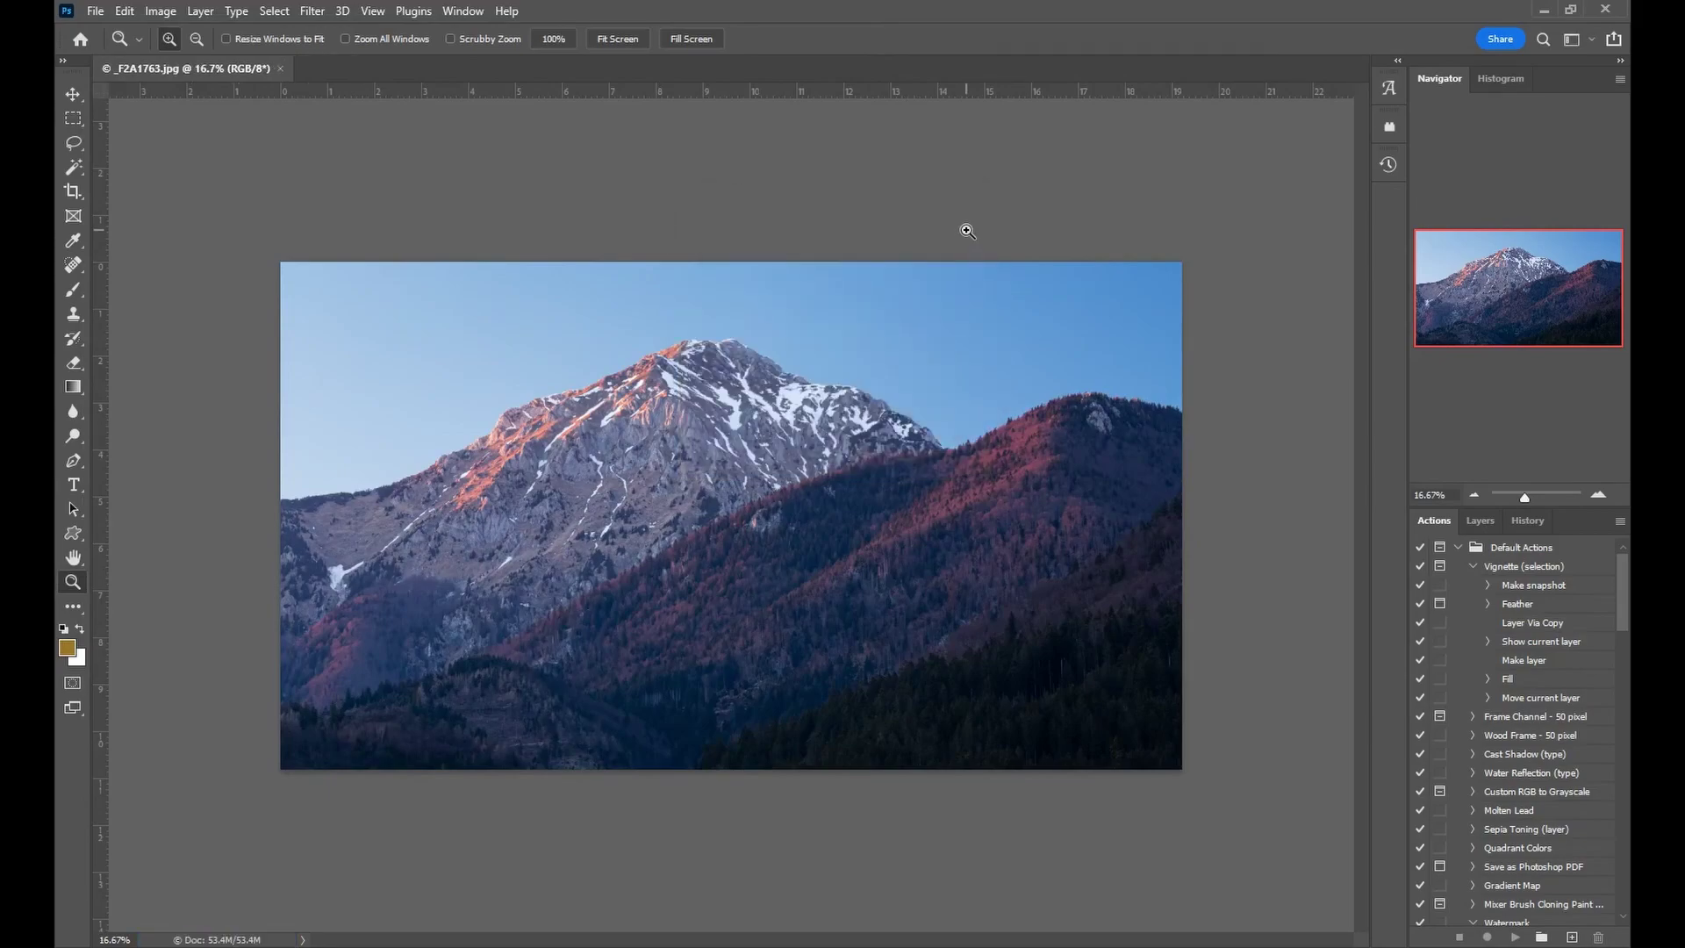
pyautogui.click(1608, 11)
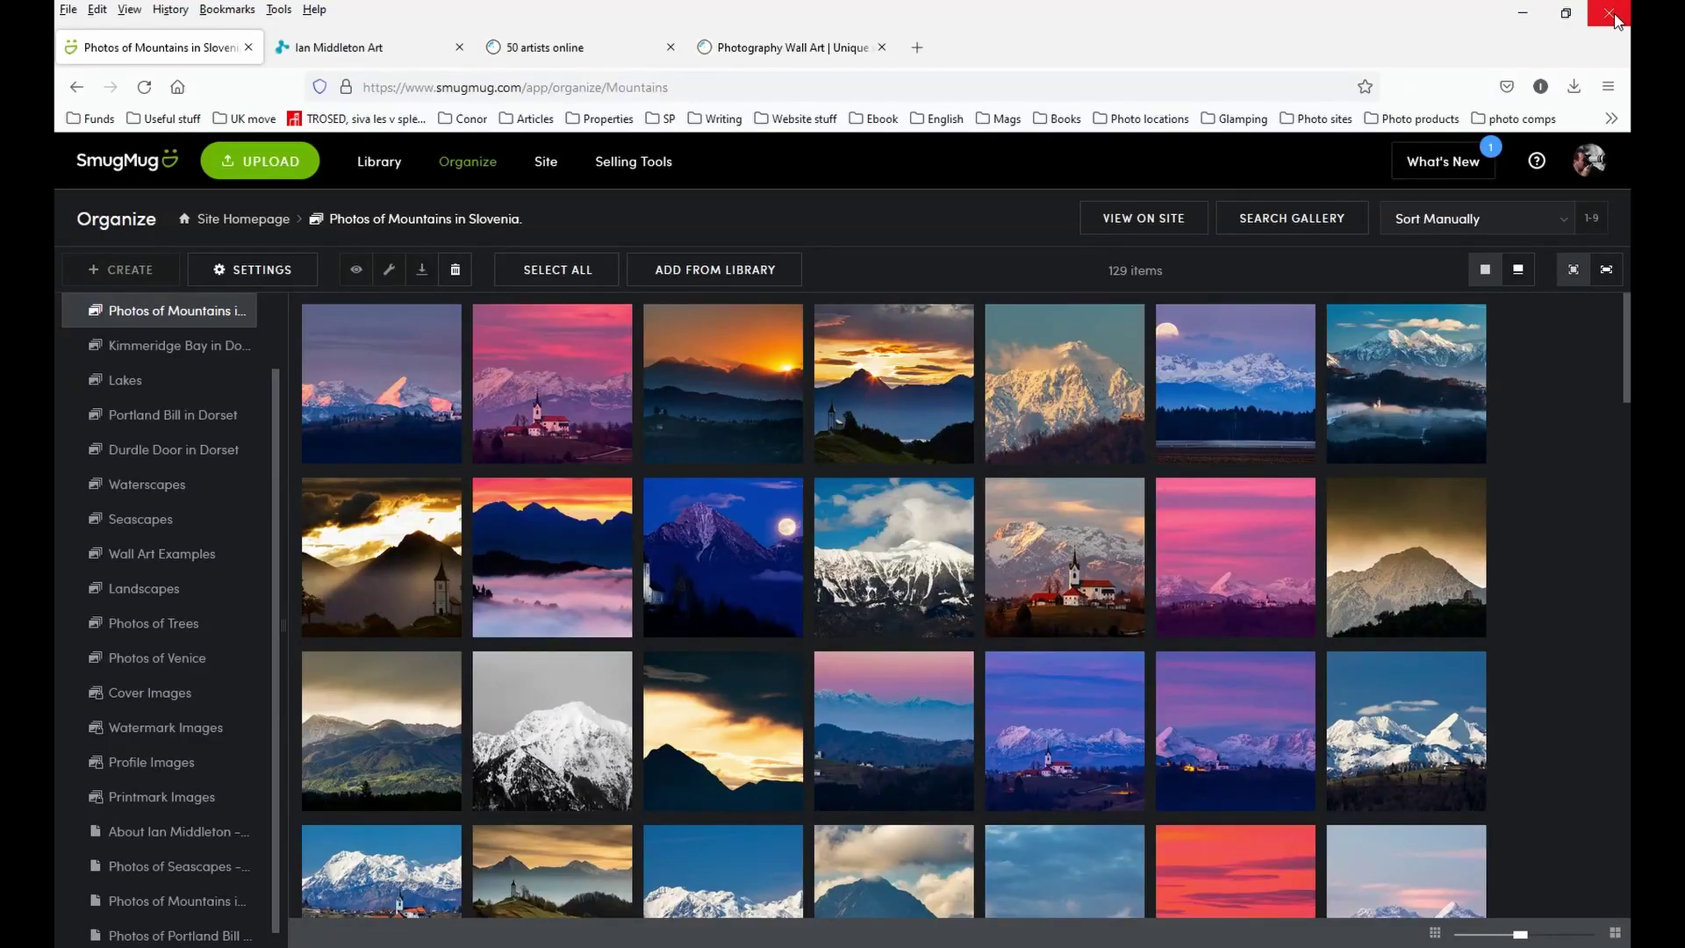
# Step: Upload _F2A1763 from the Preddvor - 13-3-22 folder to the SmugMug mountains gallery
pyautogui.click(277, 167)
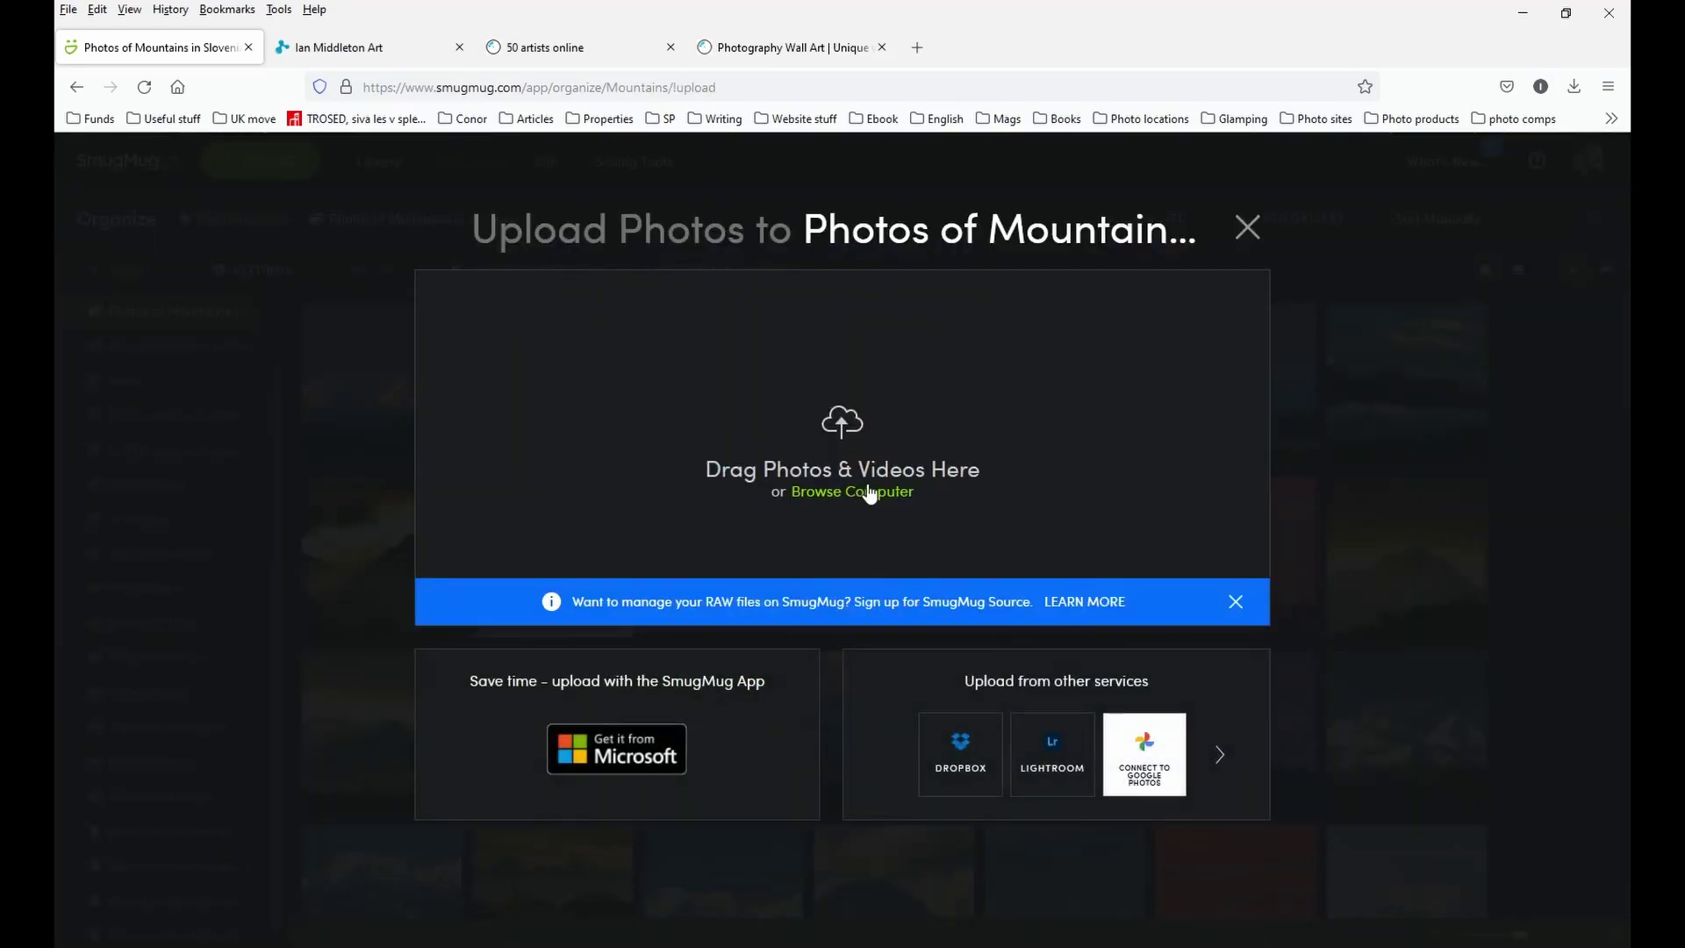
pyautogui.click(869, 491)
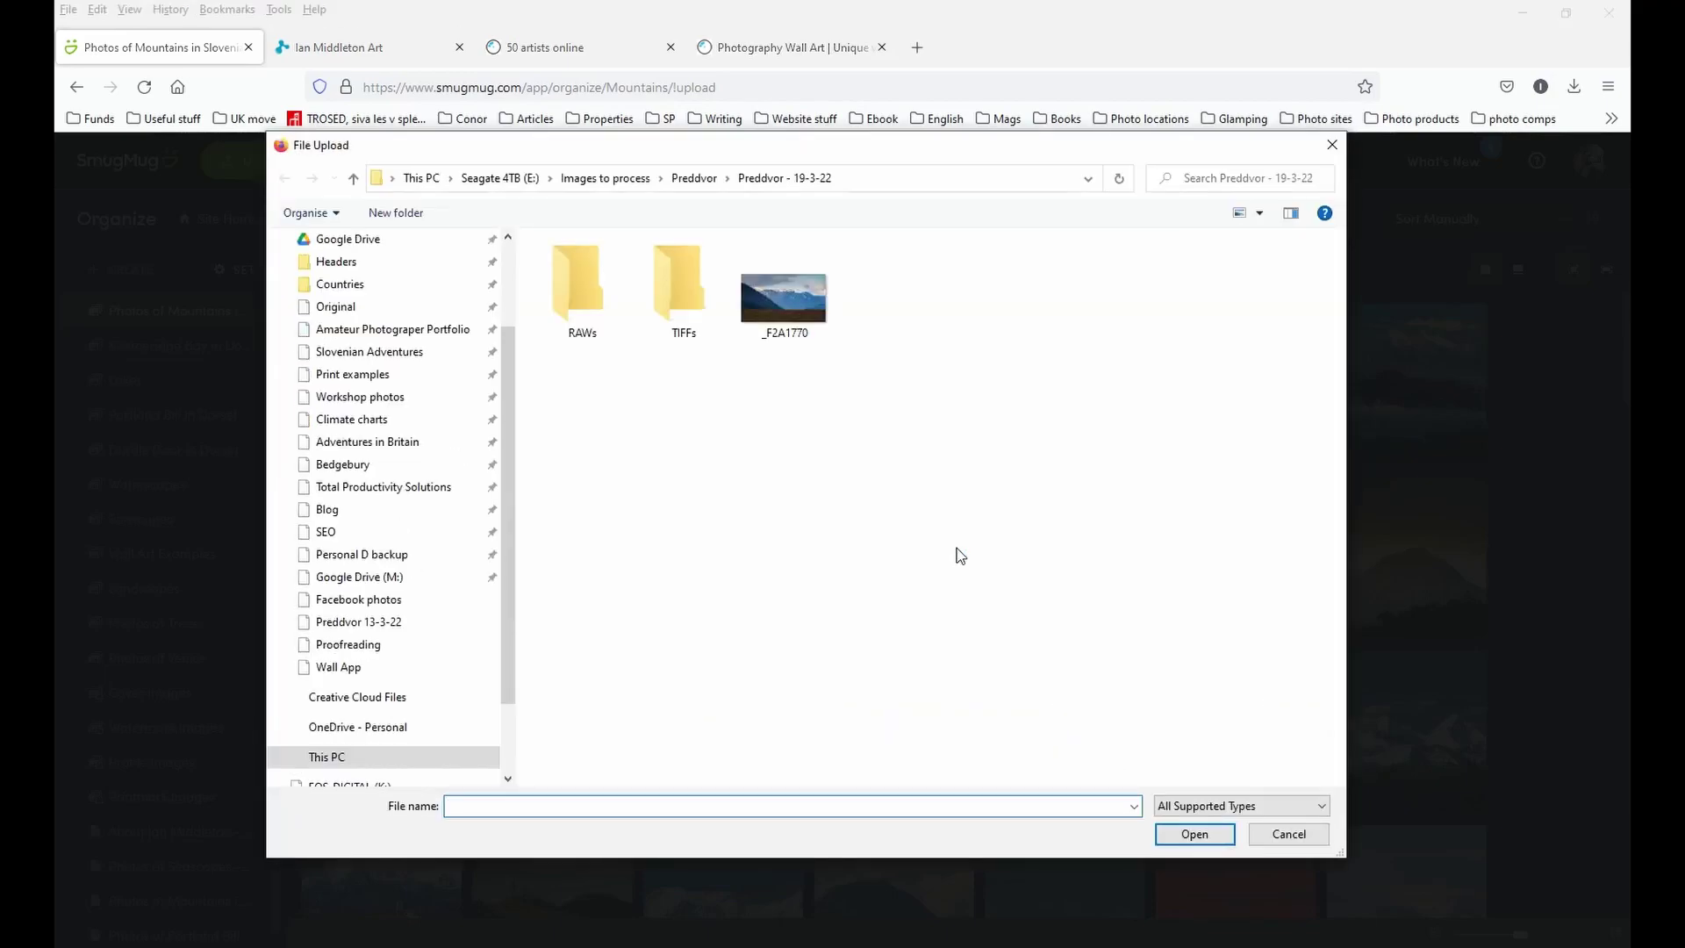
pyautogui.click(694, 178)
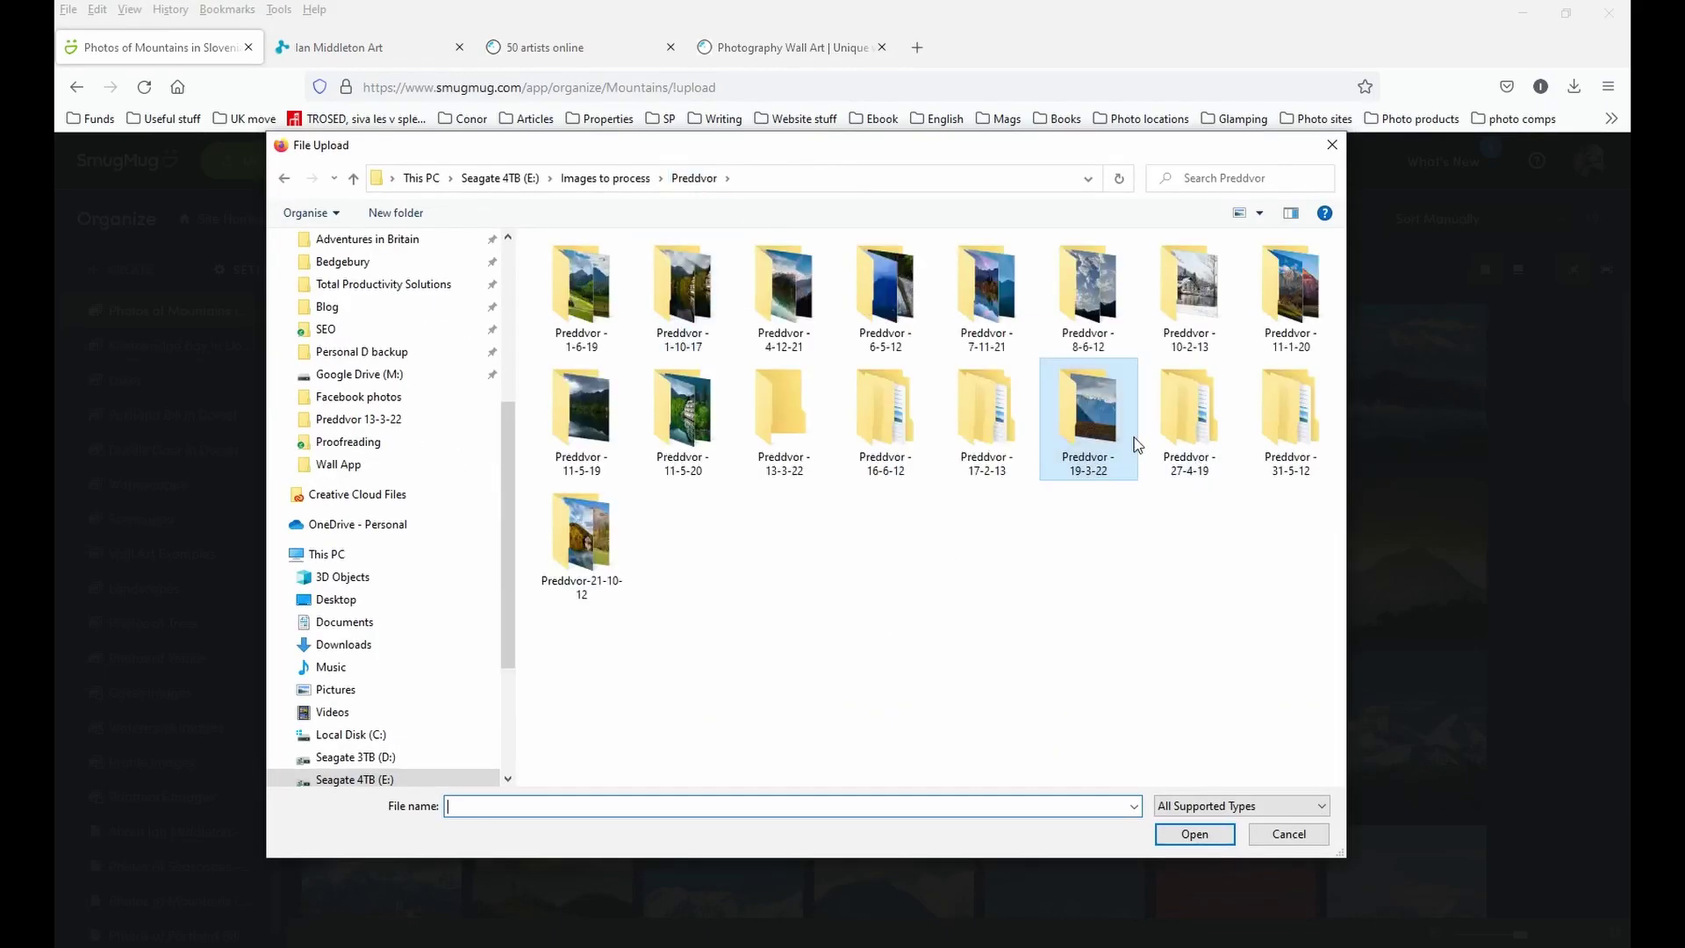
pyautogui.doubleClick(784, 413)
pyautogui.doubleClick(579, 307)
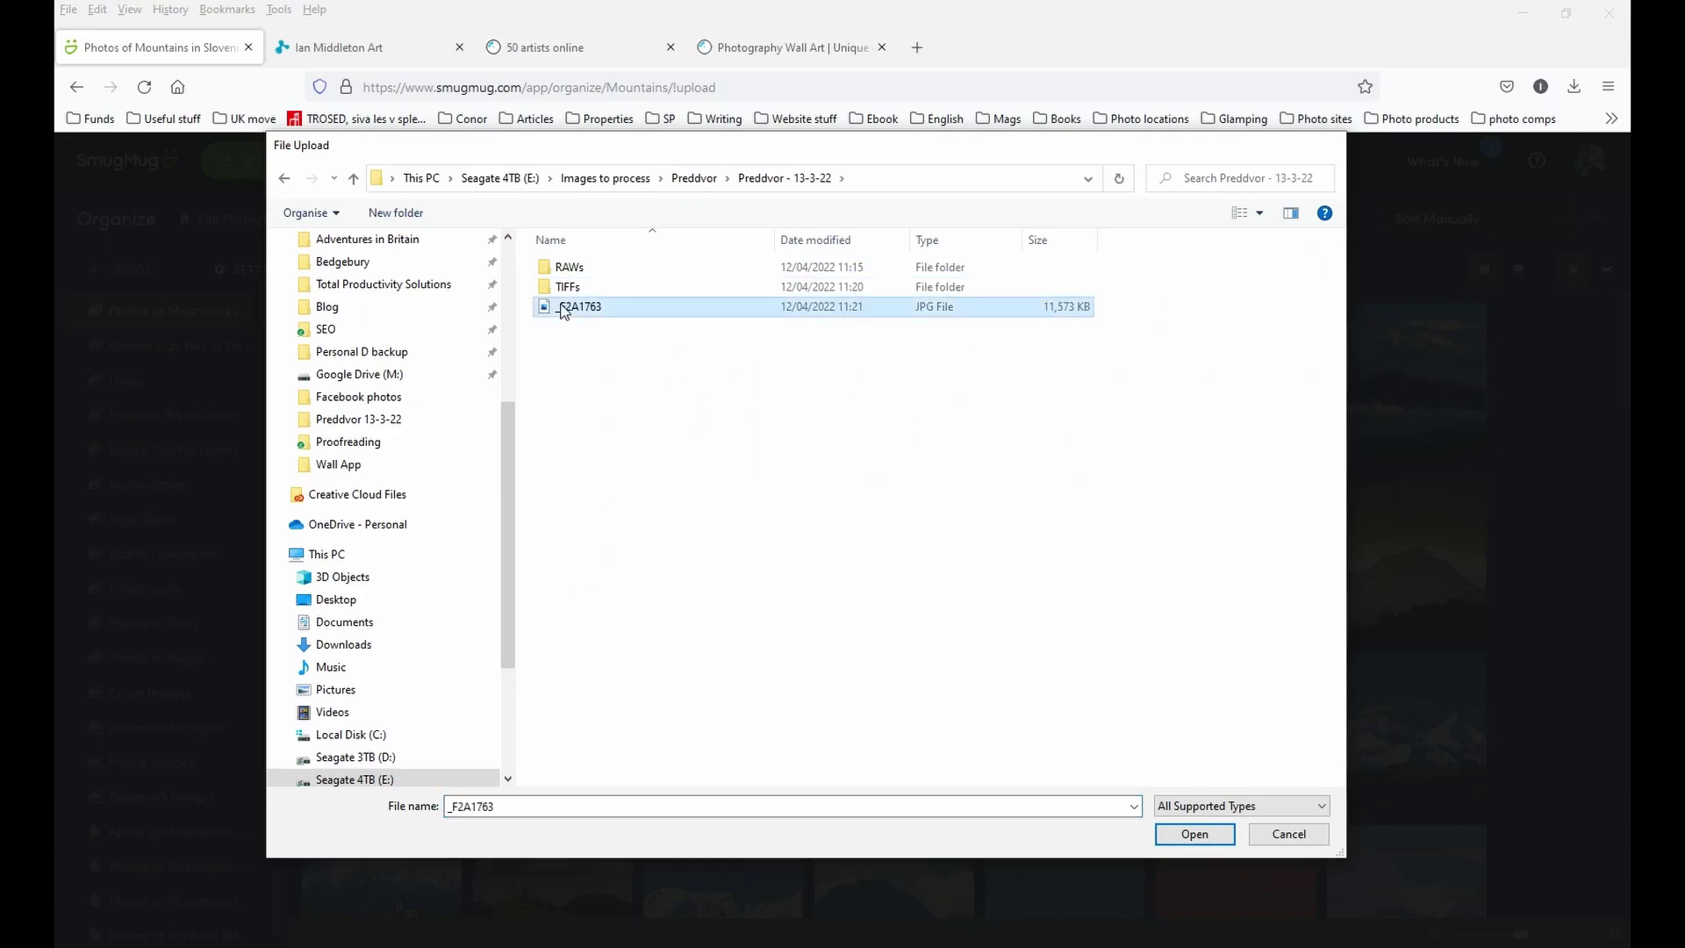
pyautogui.click(354, 56)
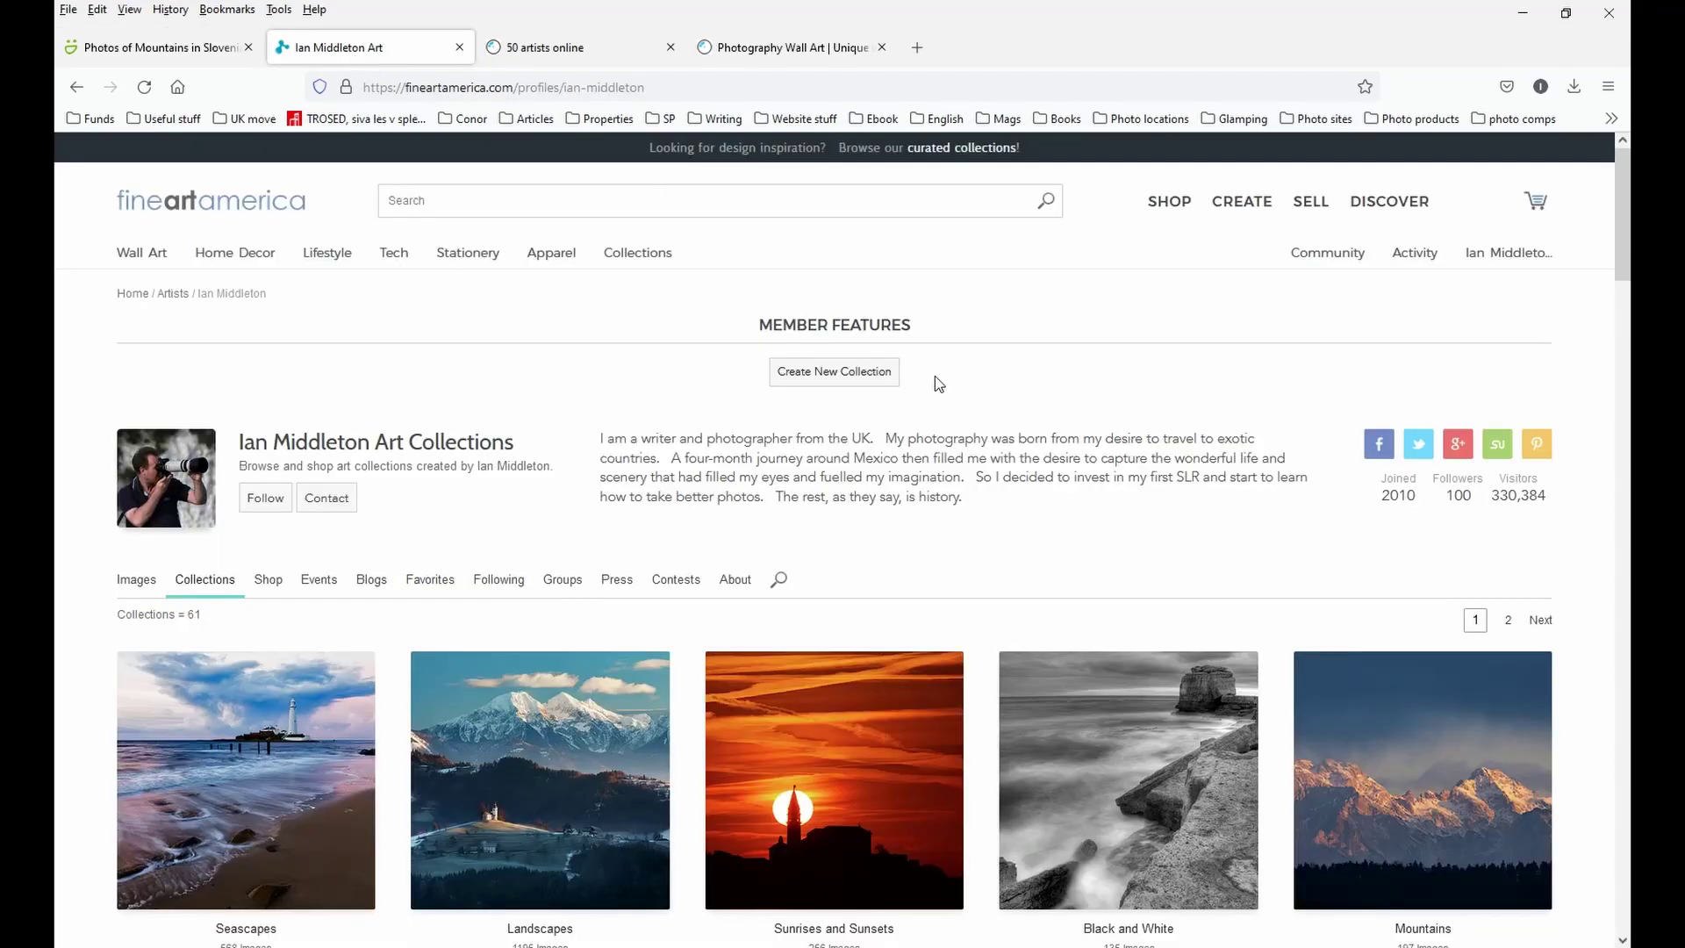
# Step: Start a new Fine Art America image upload with _F2A1763 from Preddvor - 13-3-22
pyautogui.scroll(-1, 625, 471)
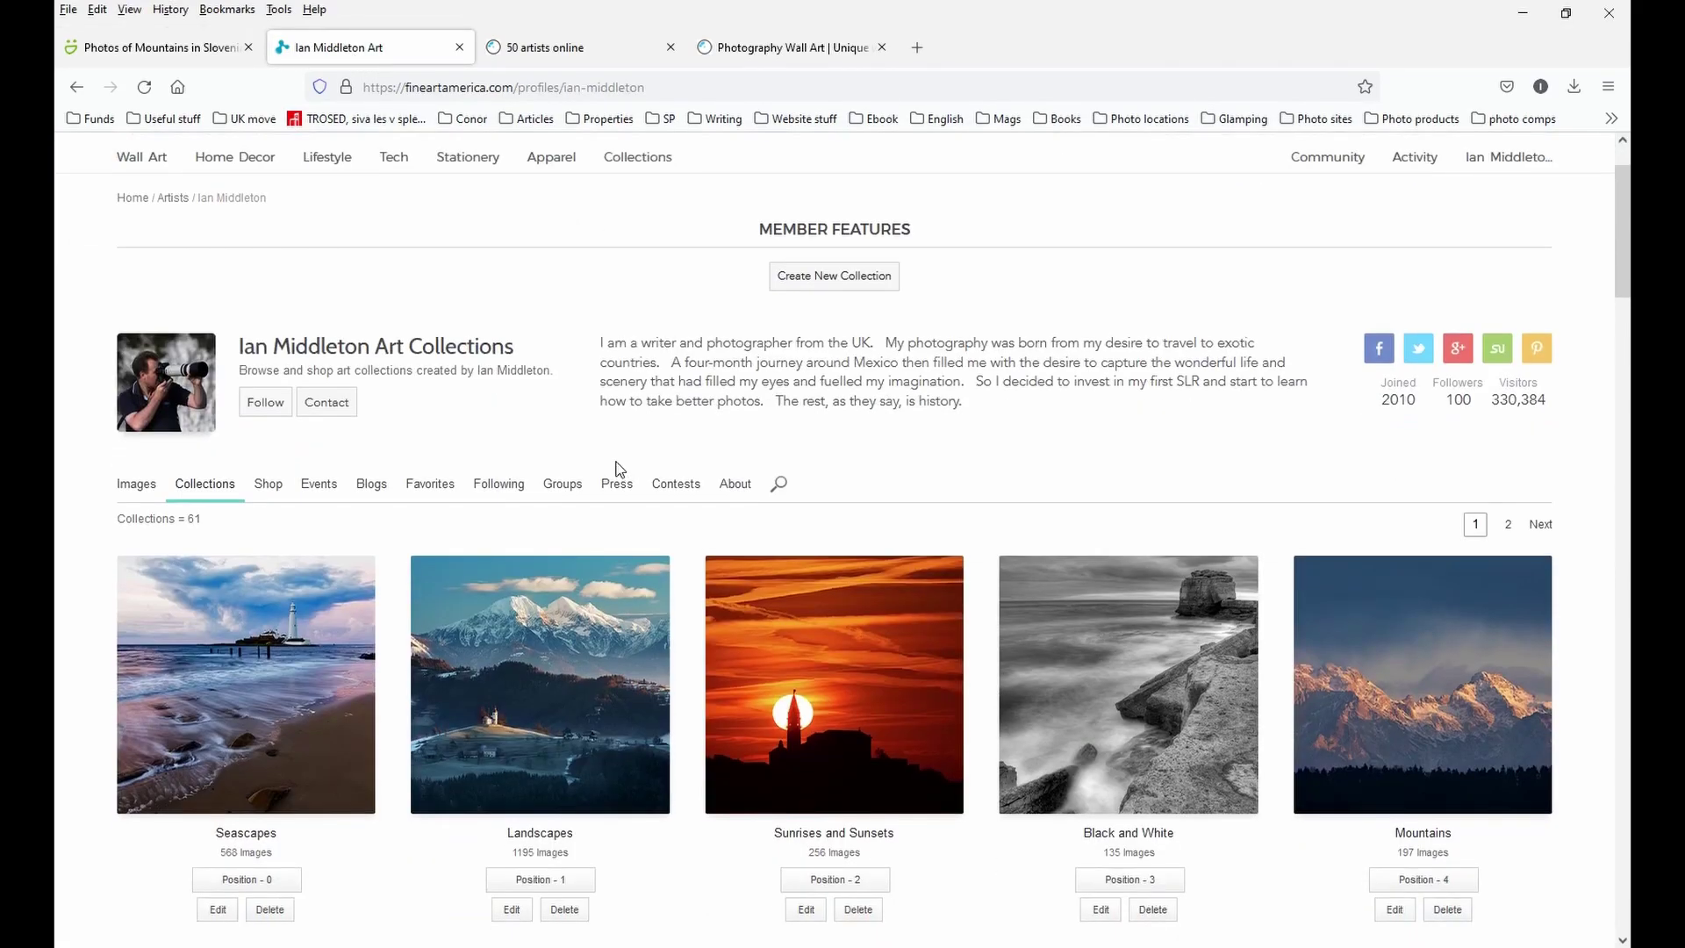
pyautogui.scroll(1, 334, 402)
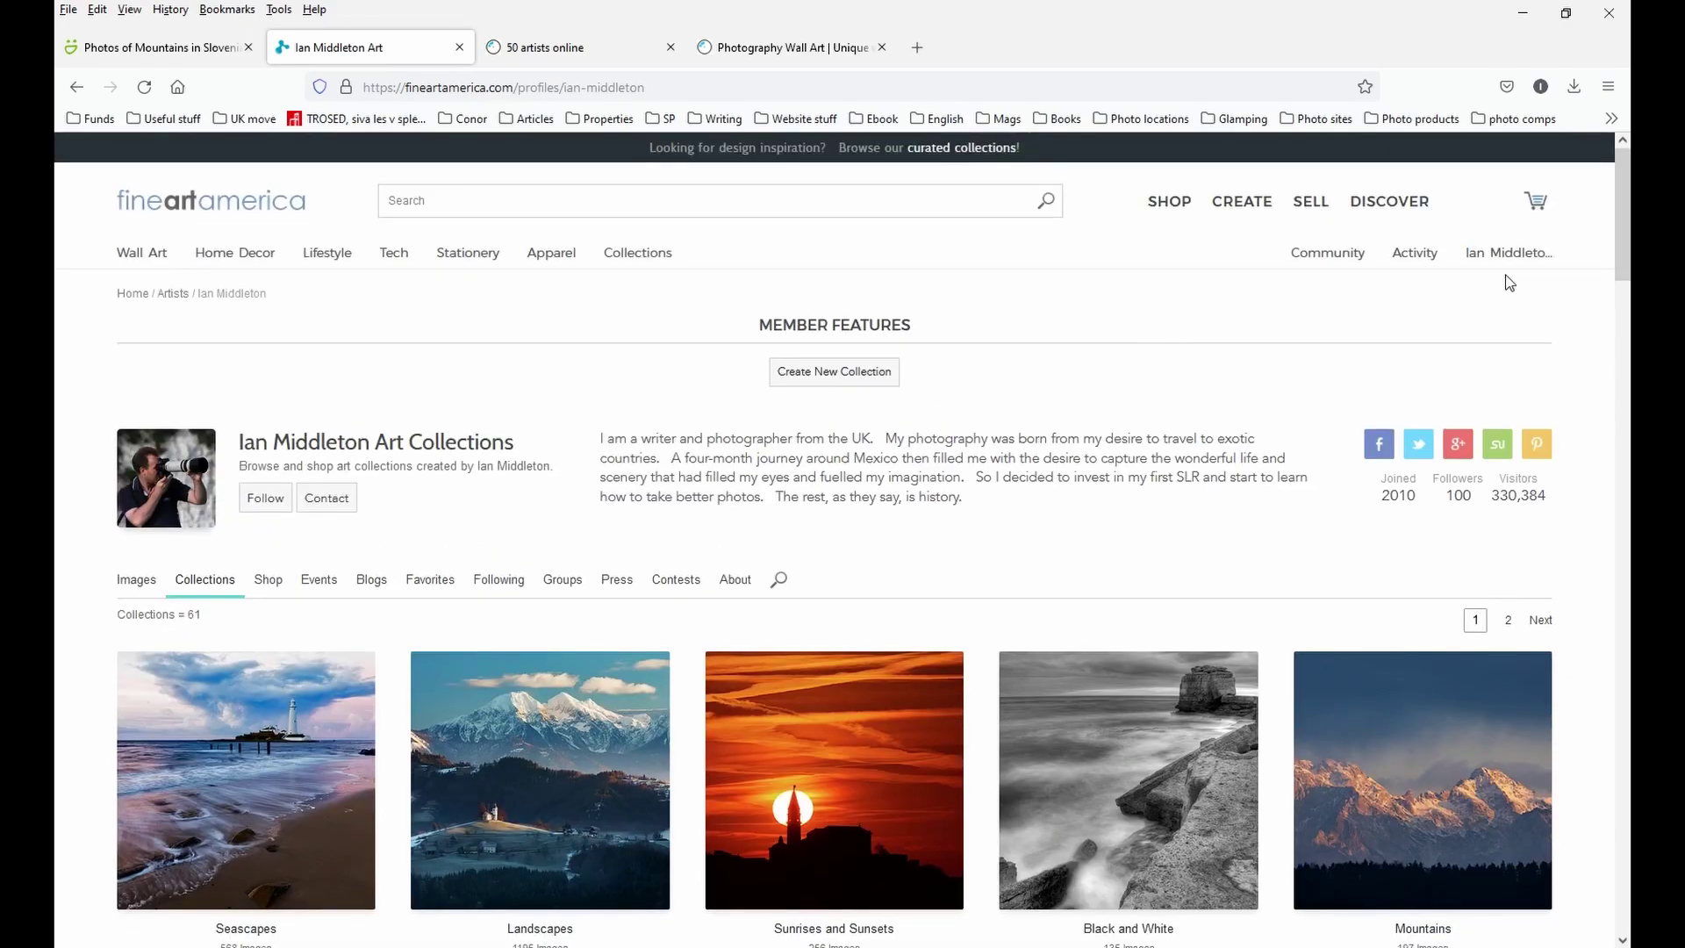
pyautogui.click(136, 580)
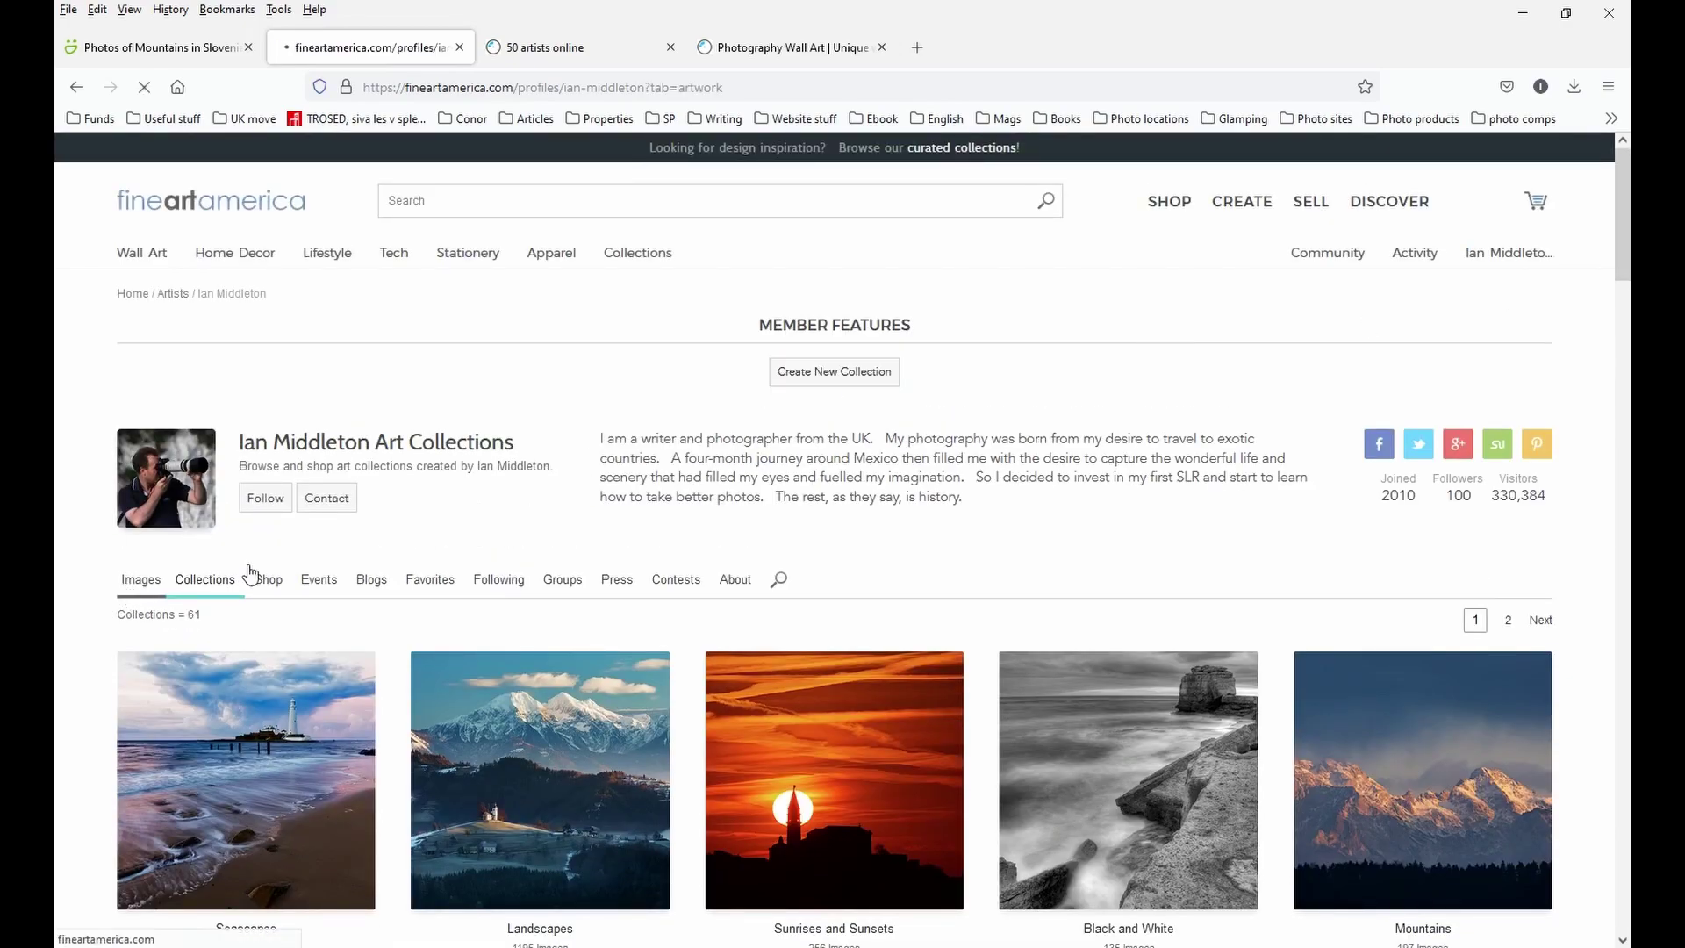
pyautogui.click(638, 372)
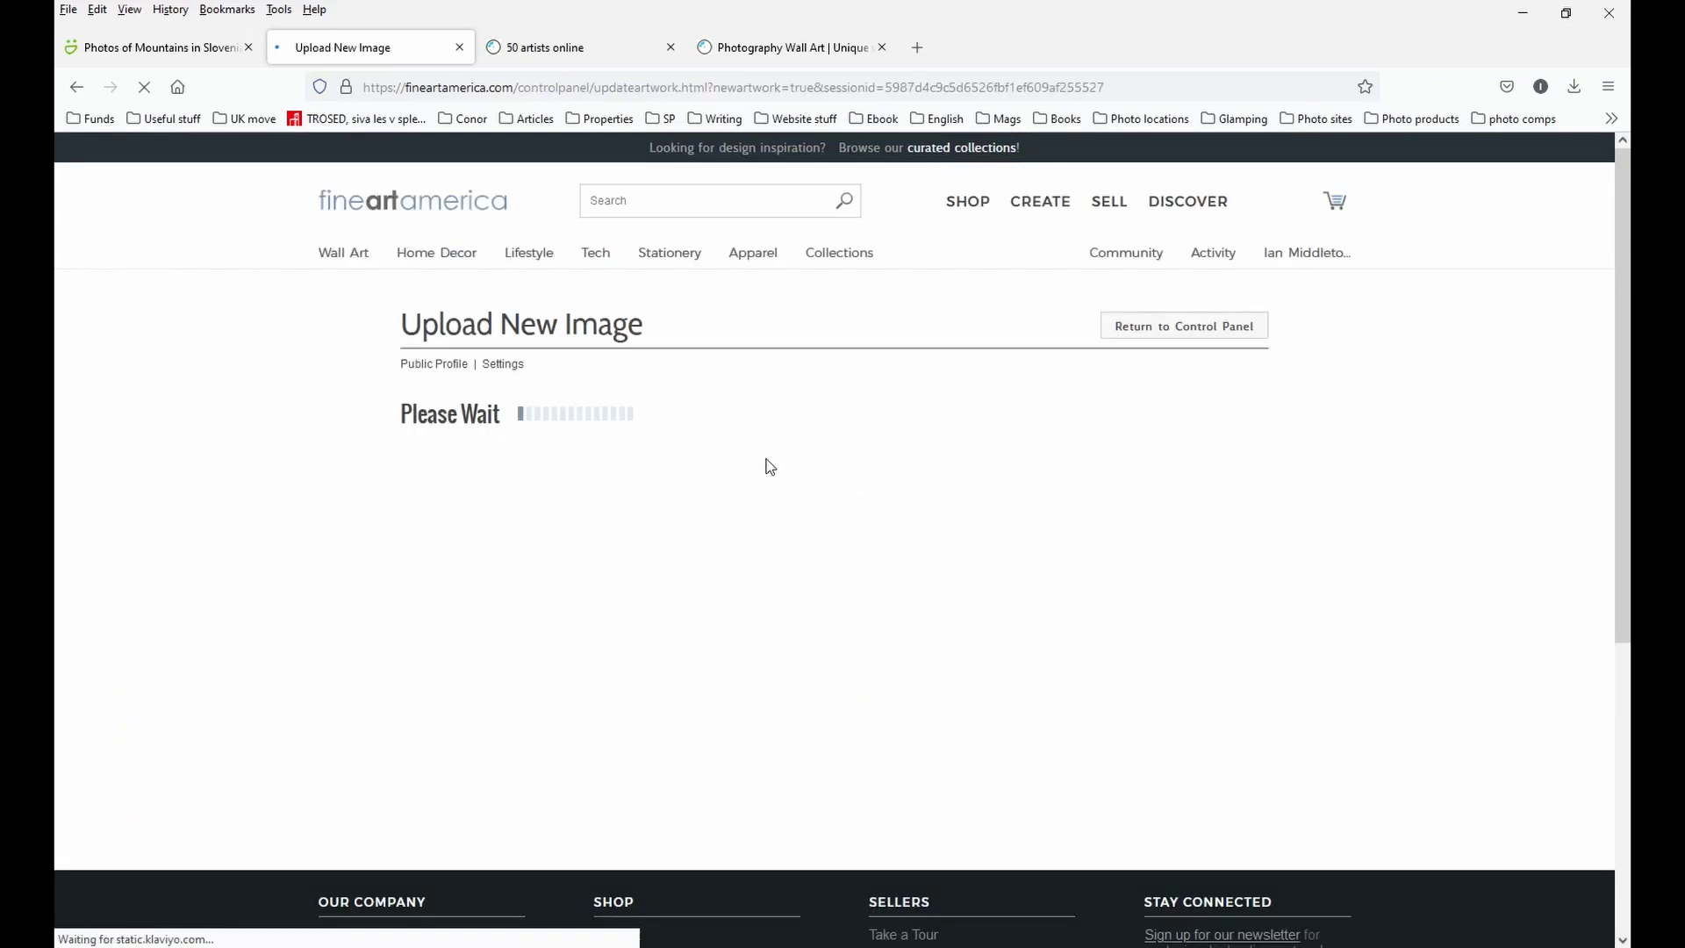
pyautogui.click(651, 431)
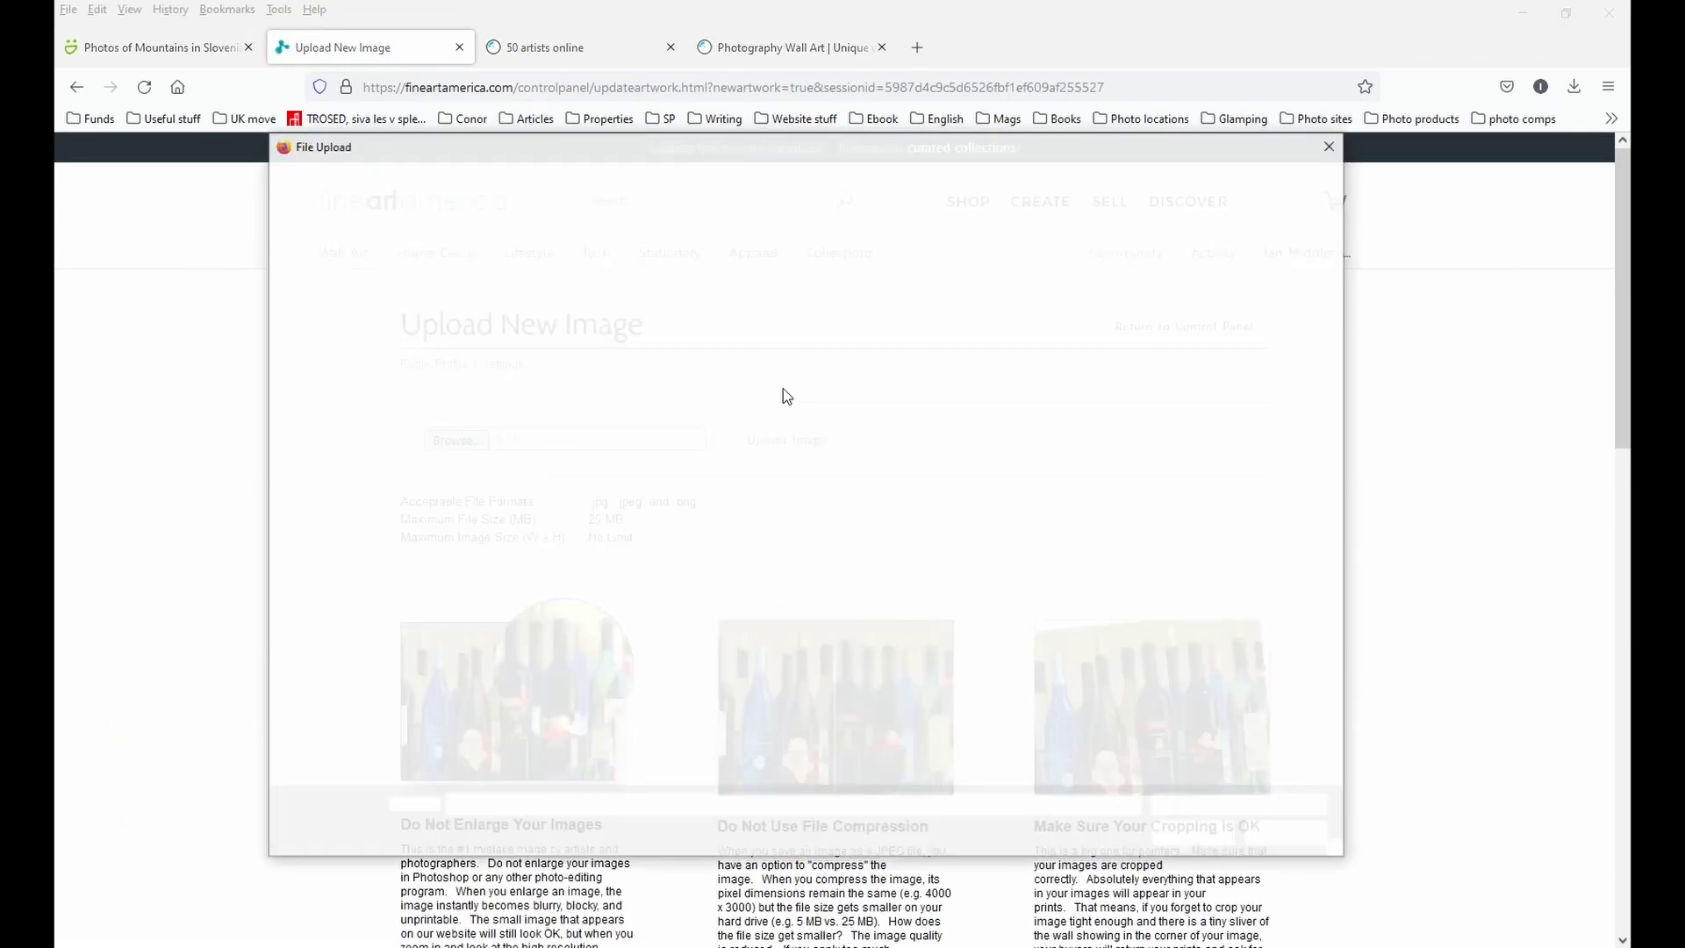
pyautogui.click(694, 179)
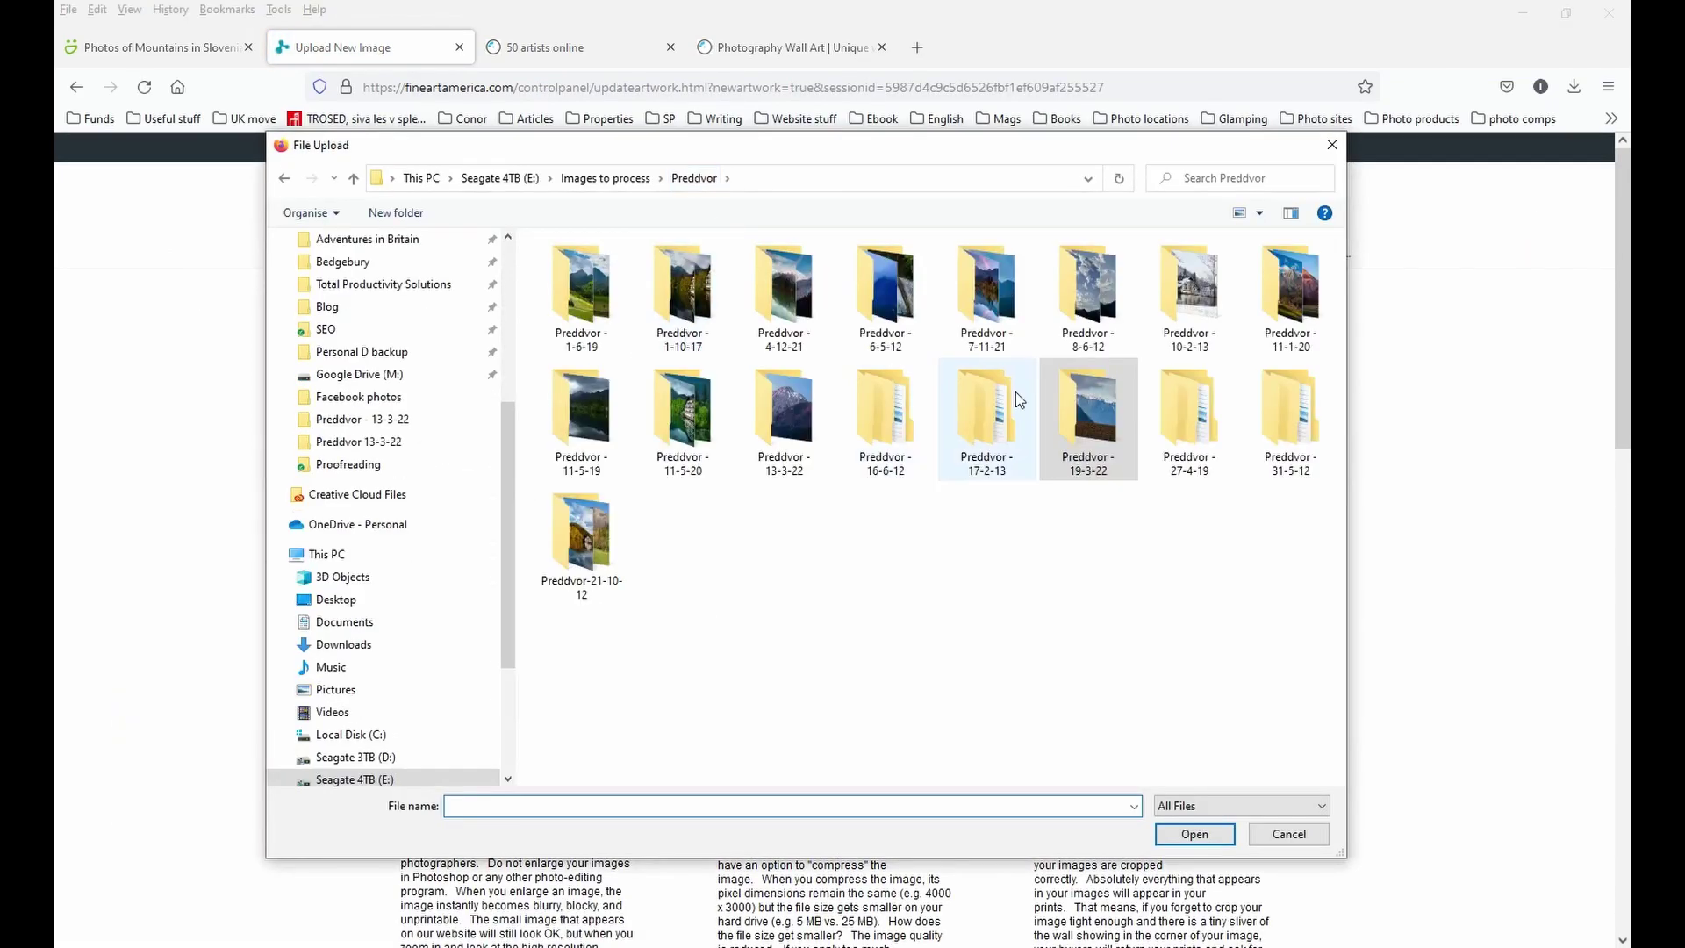
pyautogui.doubleClick(992, 414)
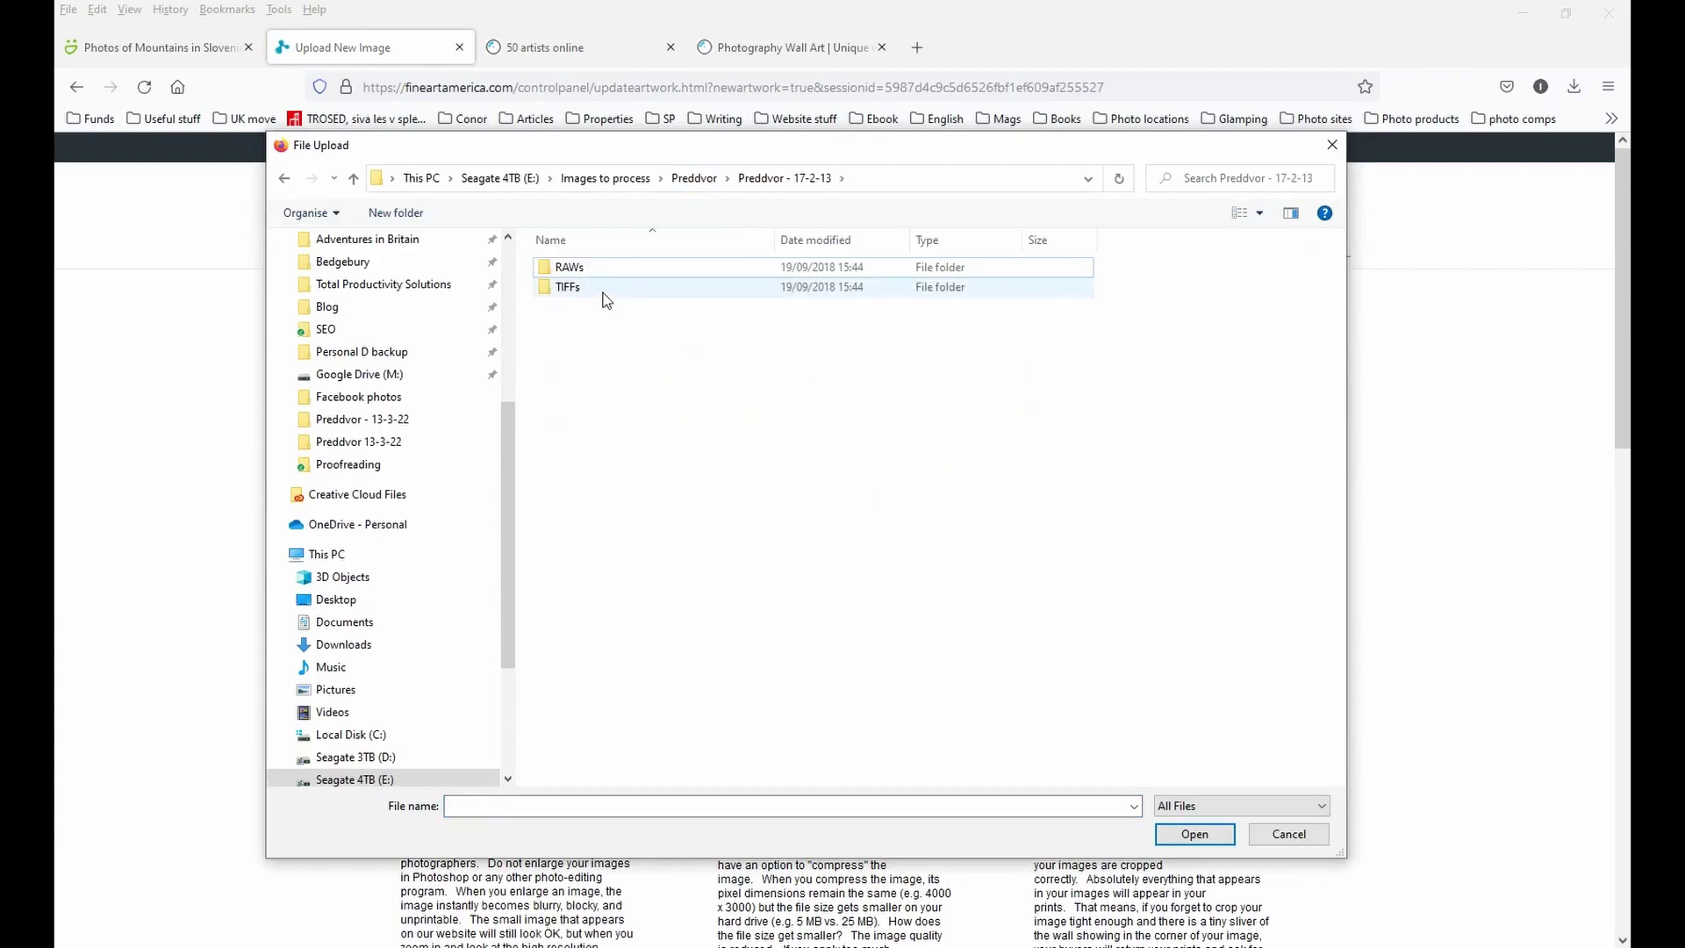
pyautogui.click(693, 181)
pyautogui.doubleClick(799, 419)
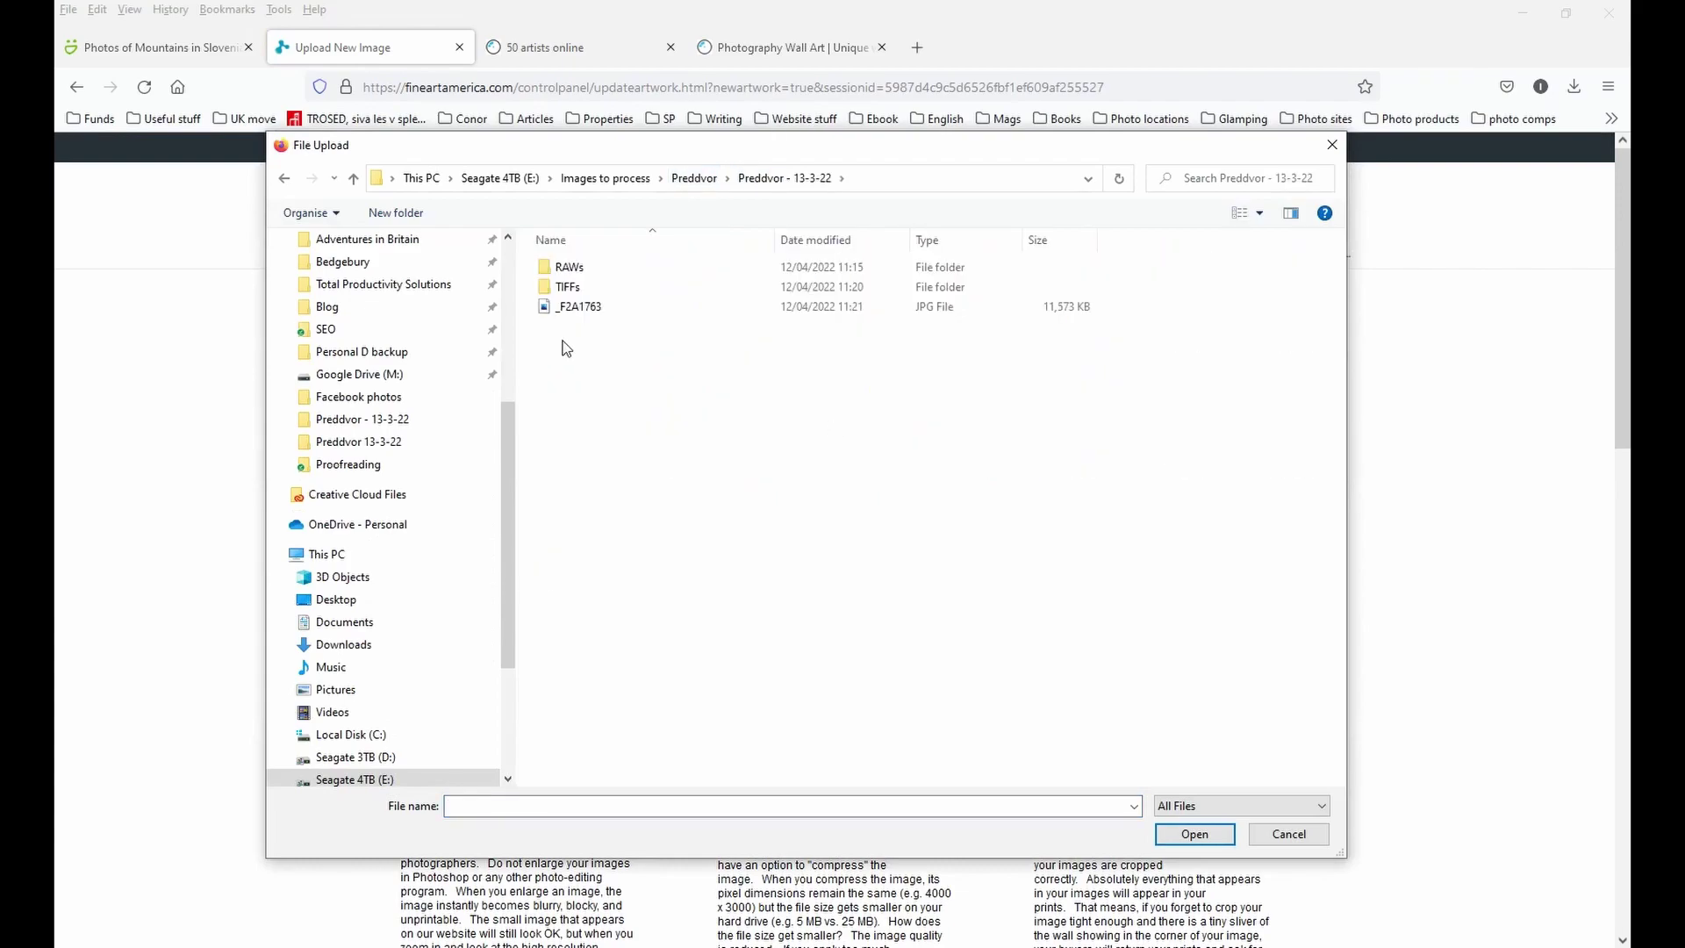
pyautogui.click(571, 307)
pyautogui.doubleClick(565, 305)
pyautogui.click(787, 47)
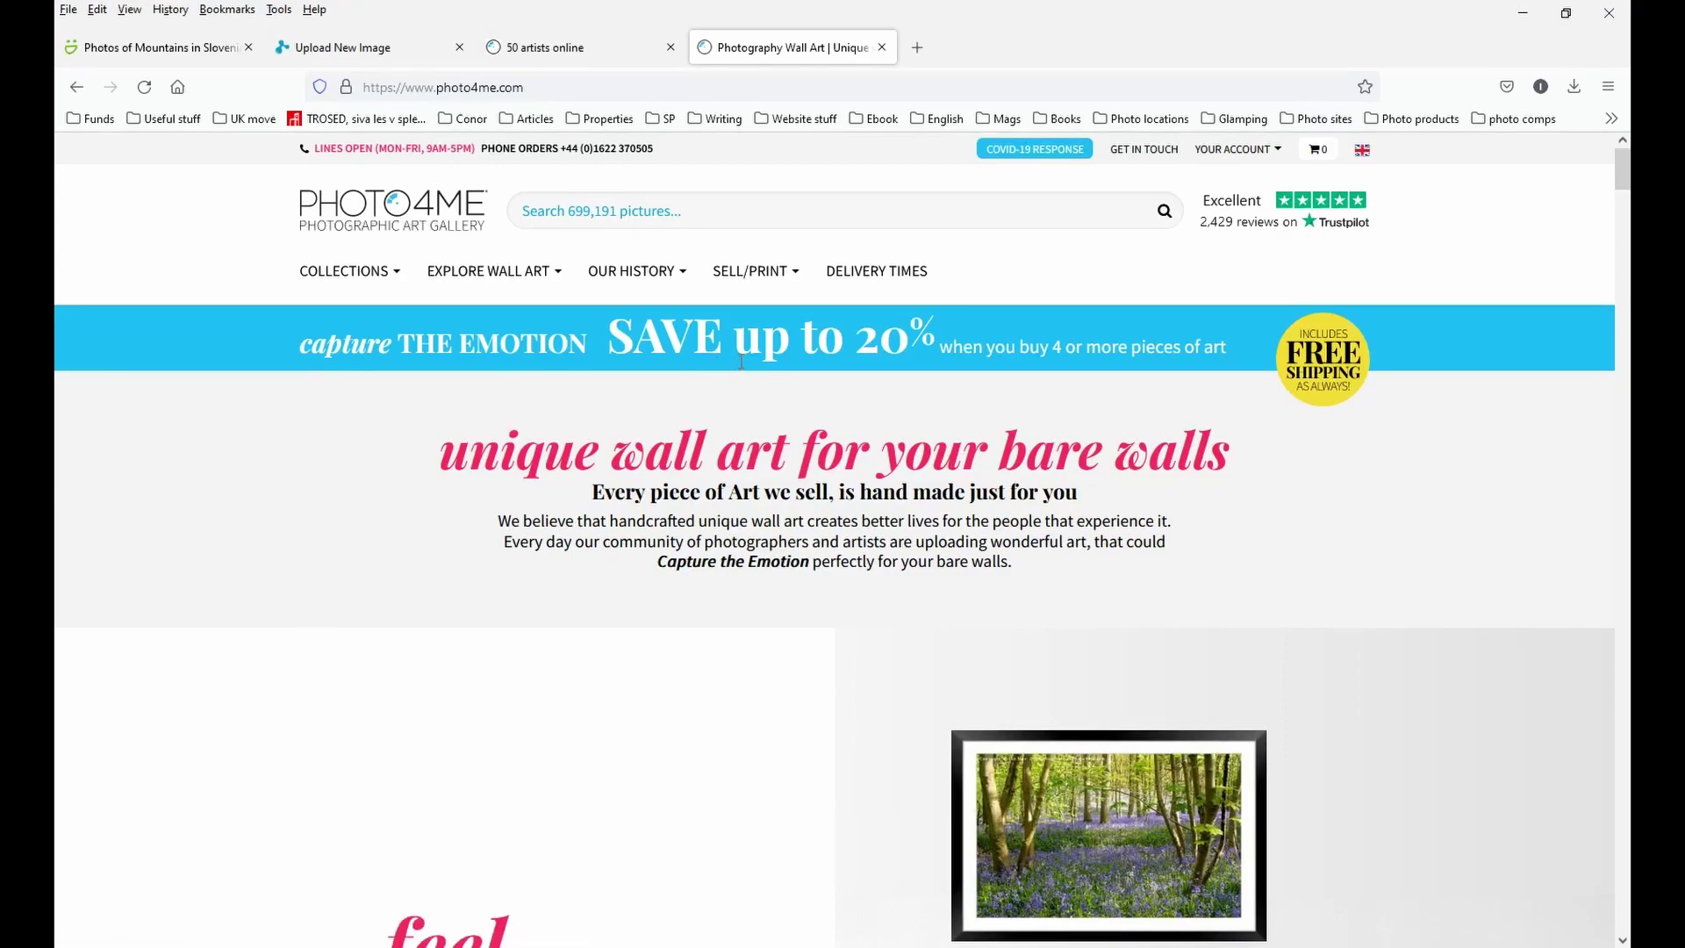
# Step: Open the Photo4Me uploader, accept the terms, and set the copyright stamp to White on bottom
pyautogui.click(549, 48)
pyautogui.click(513, 177)
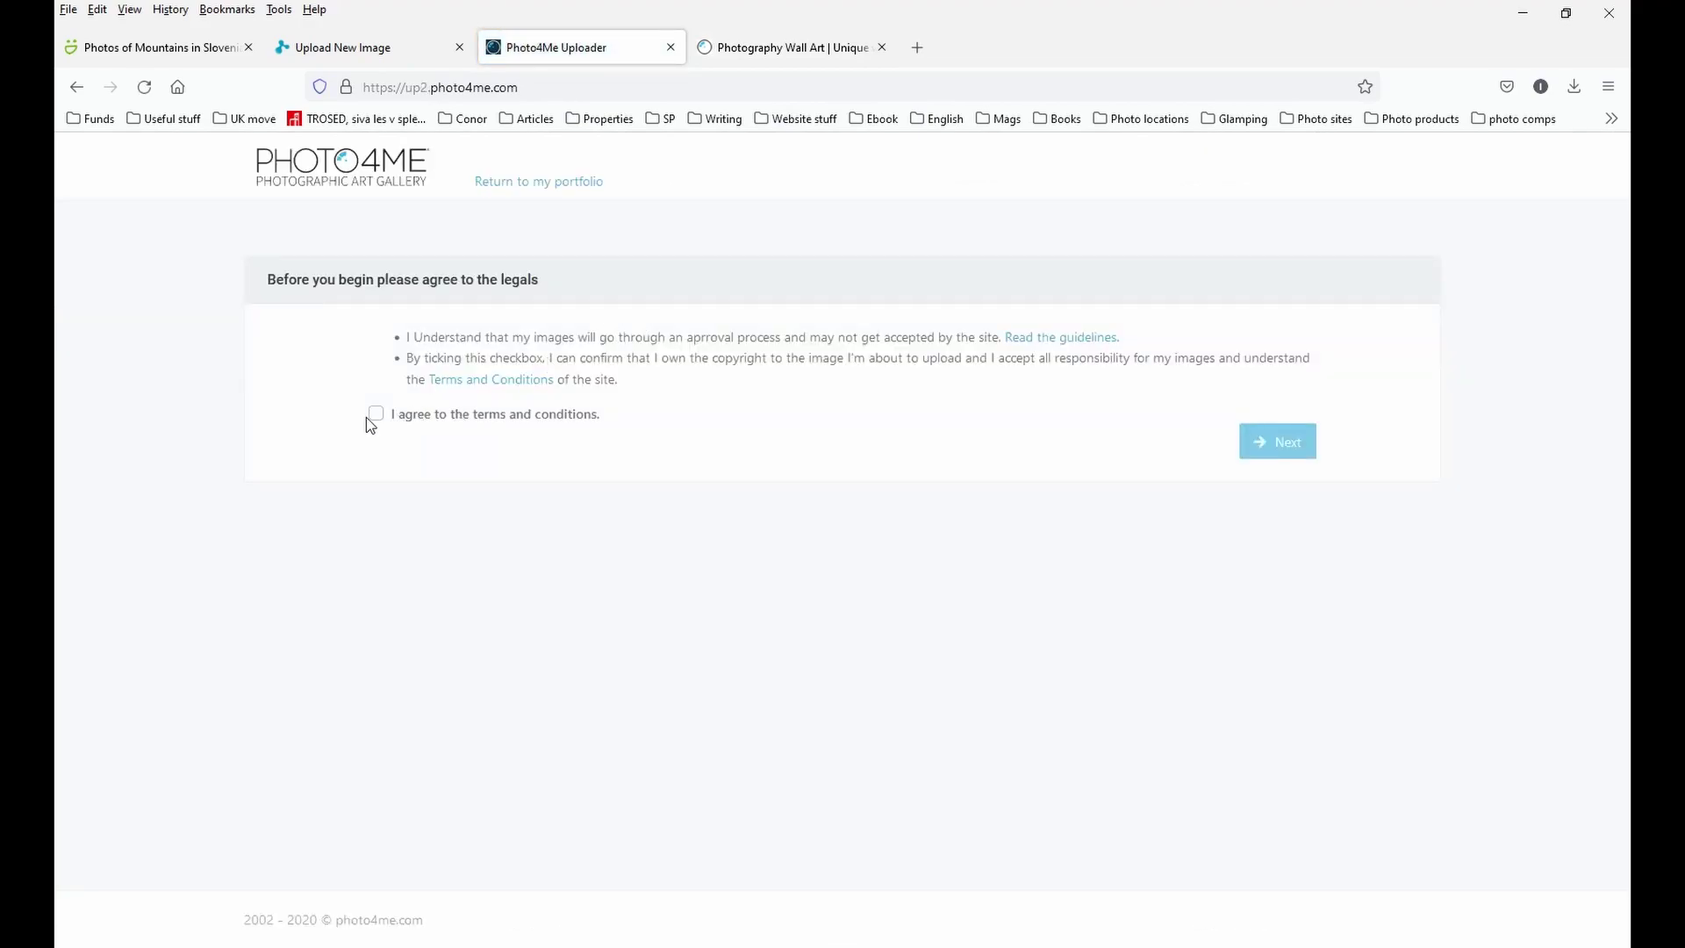
pyautogui.click(376, 415)
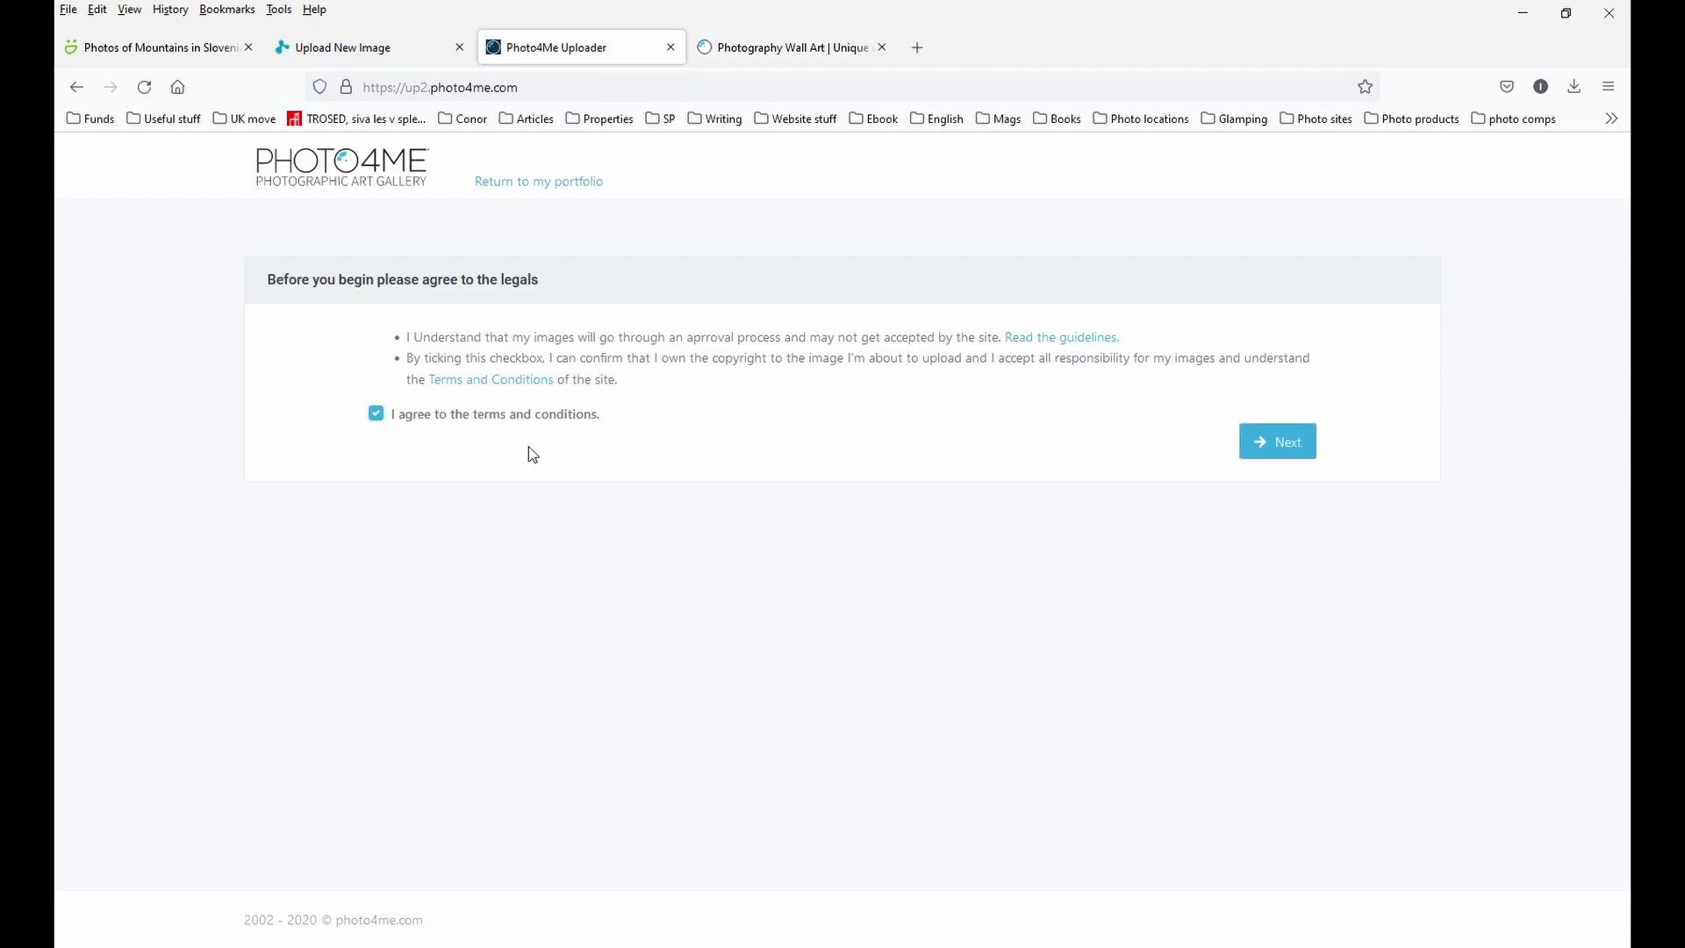
pyautogui.click(1278, 442)
pyautogui.click(670, 541)
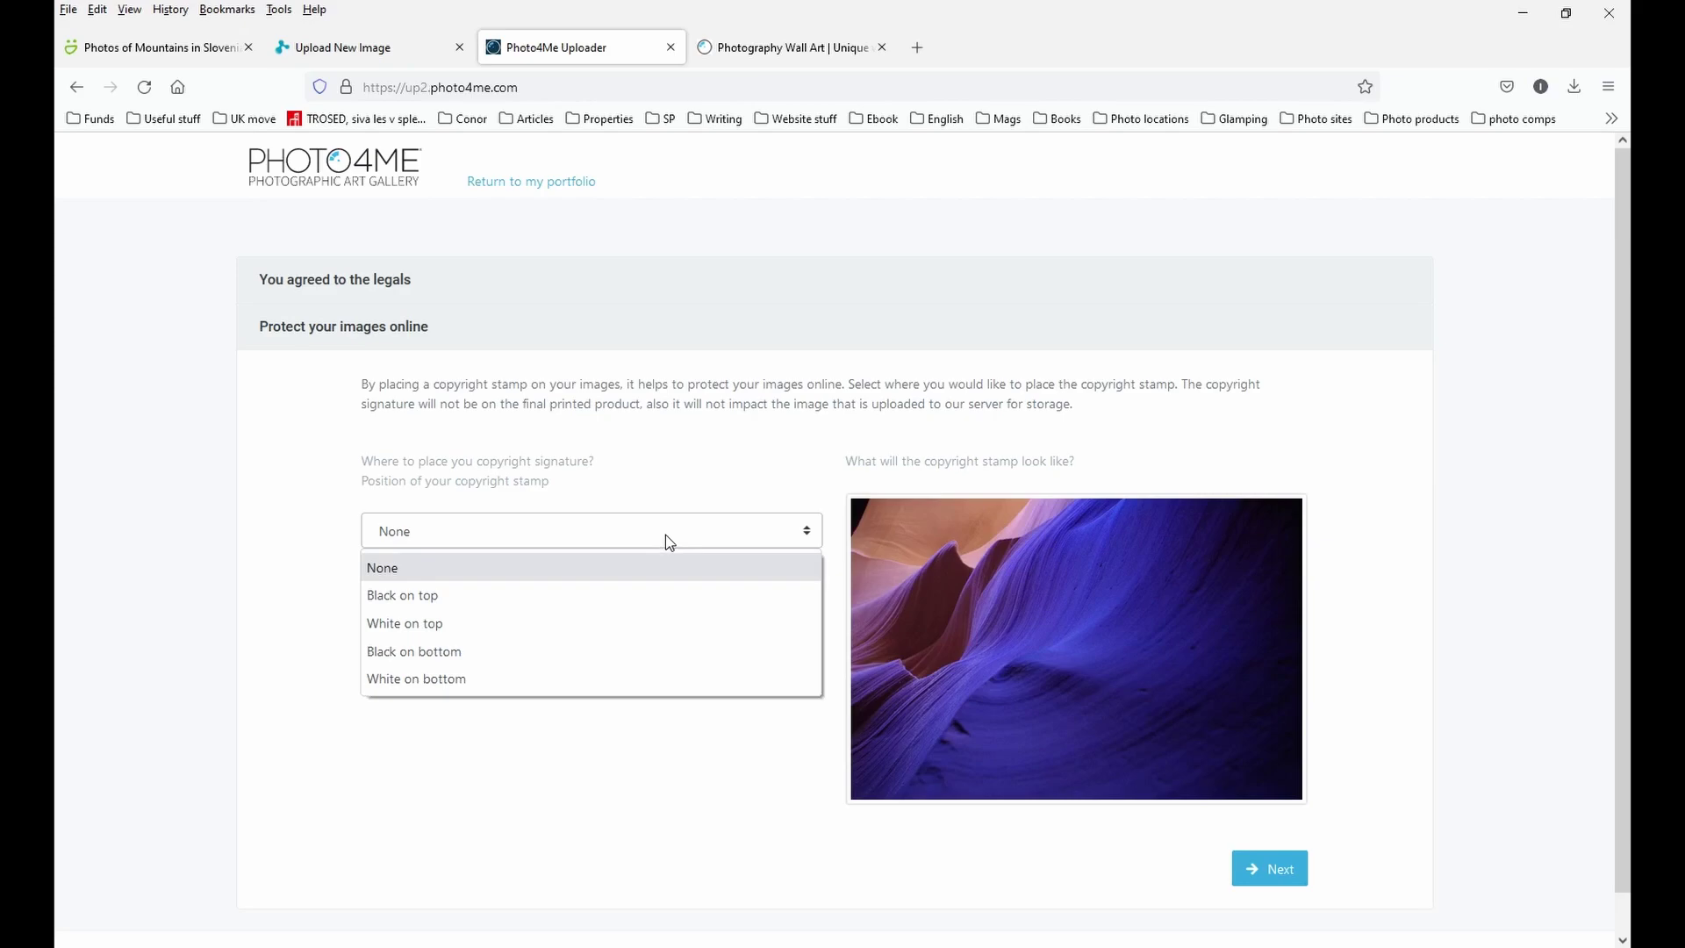
pyautogui.click(440, 686)
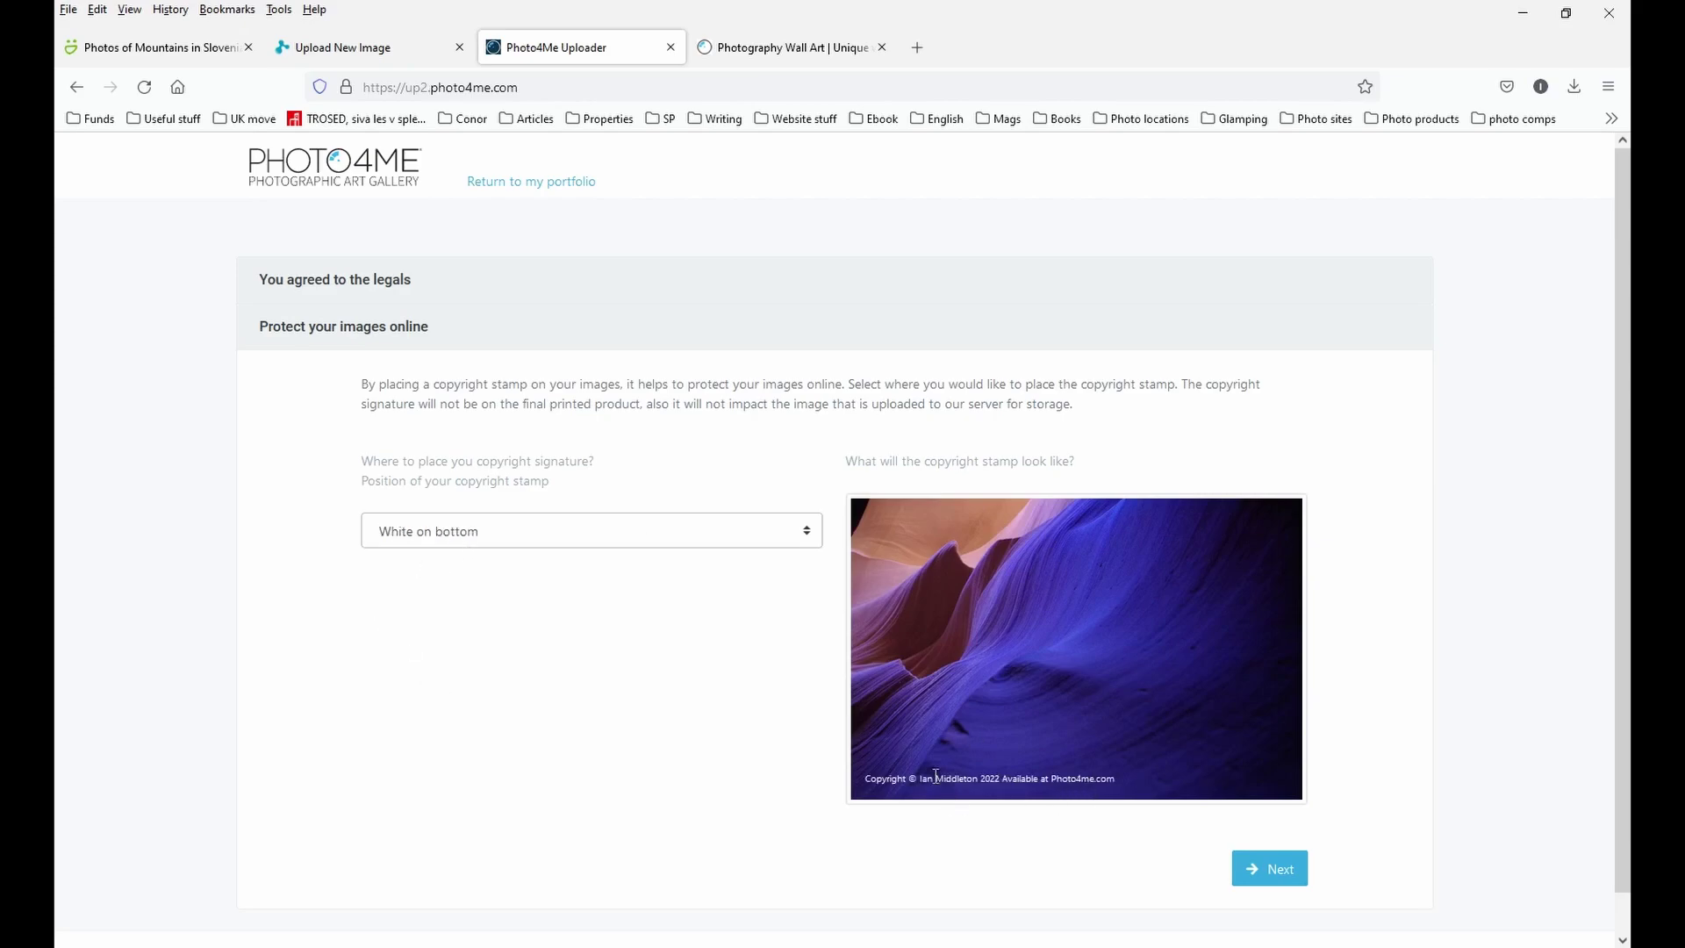
# Step: Upload _F2A1763 into the first Photo4Me artwork slot, using Large icons view
pyautogui.click(1282, 871)
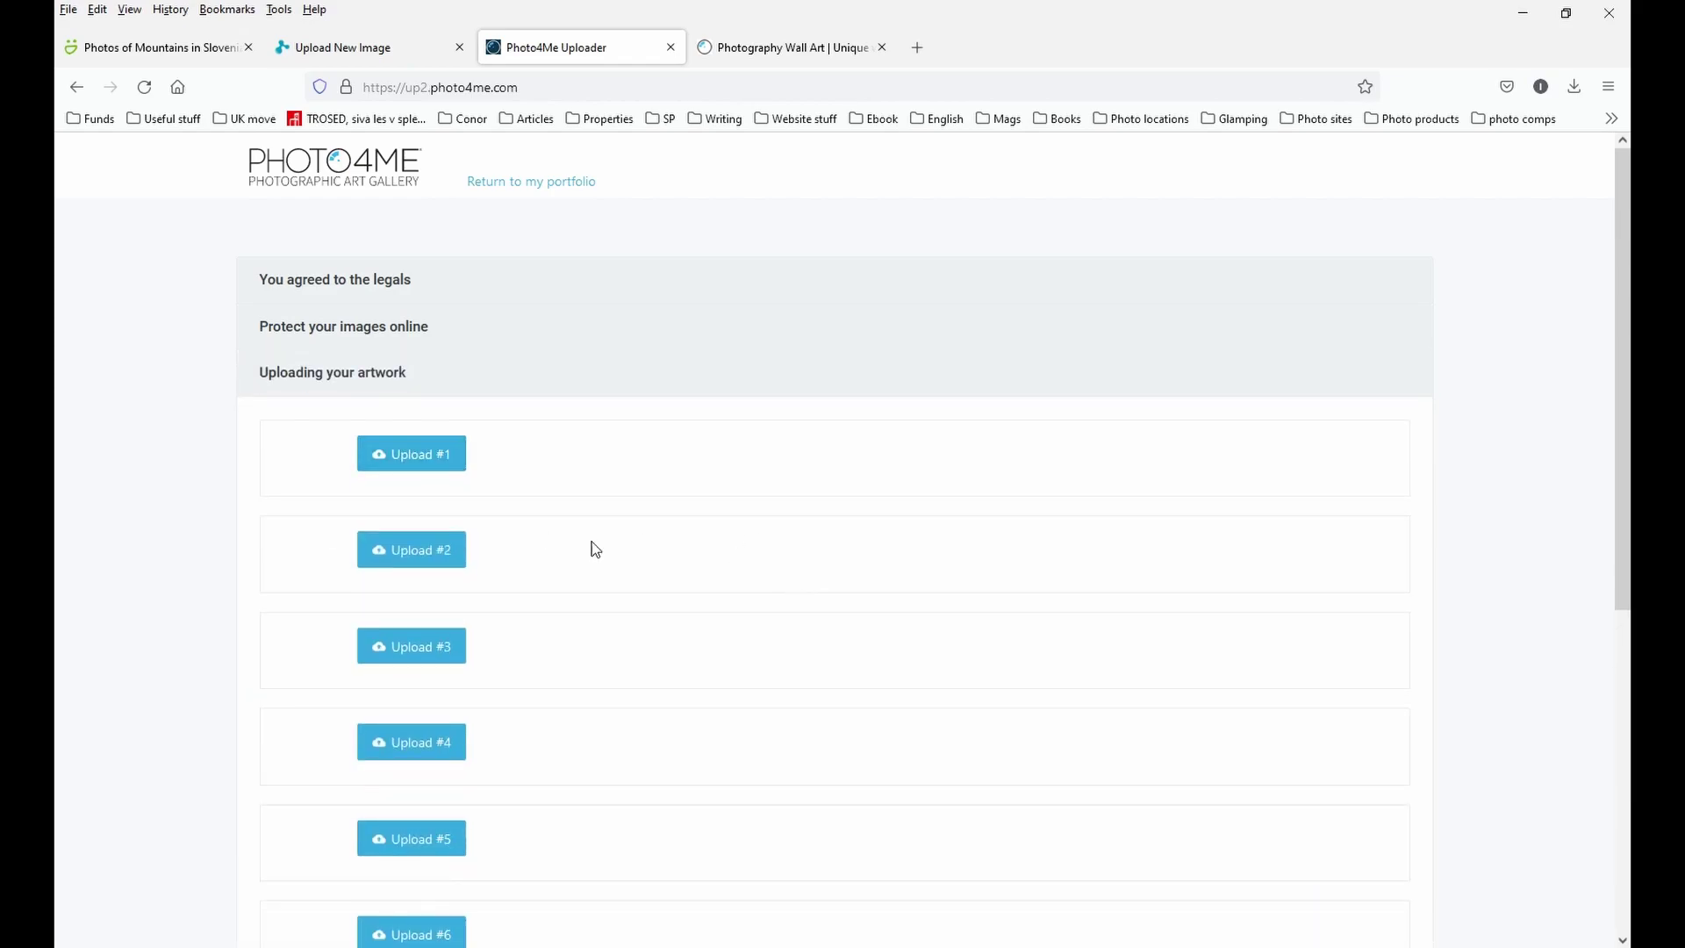
pyautogui.click(400, 464)
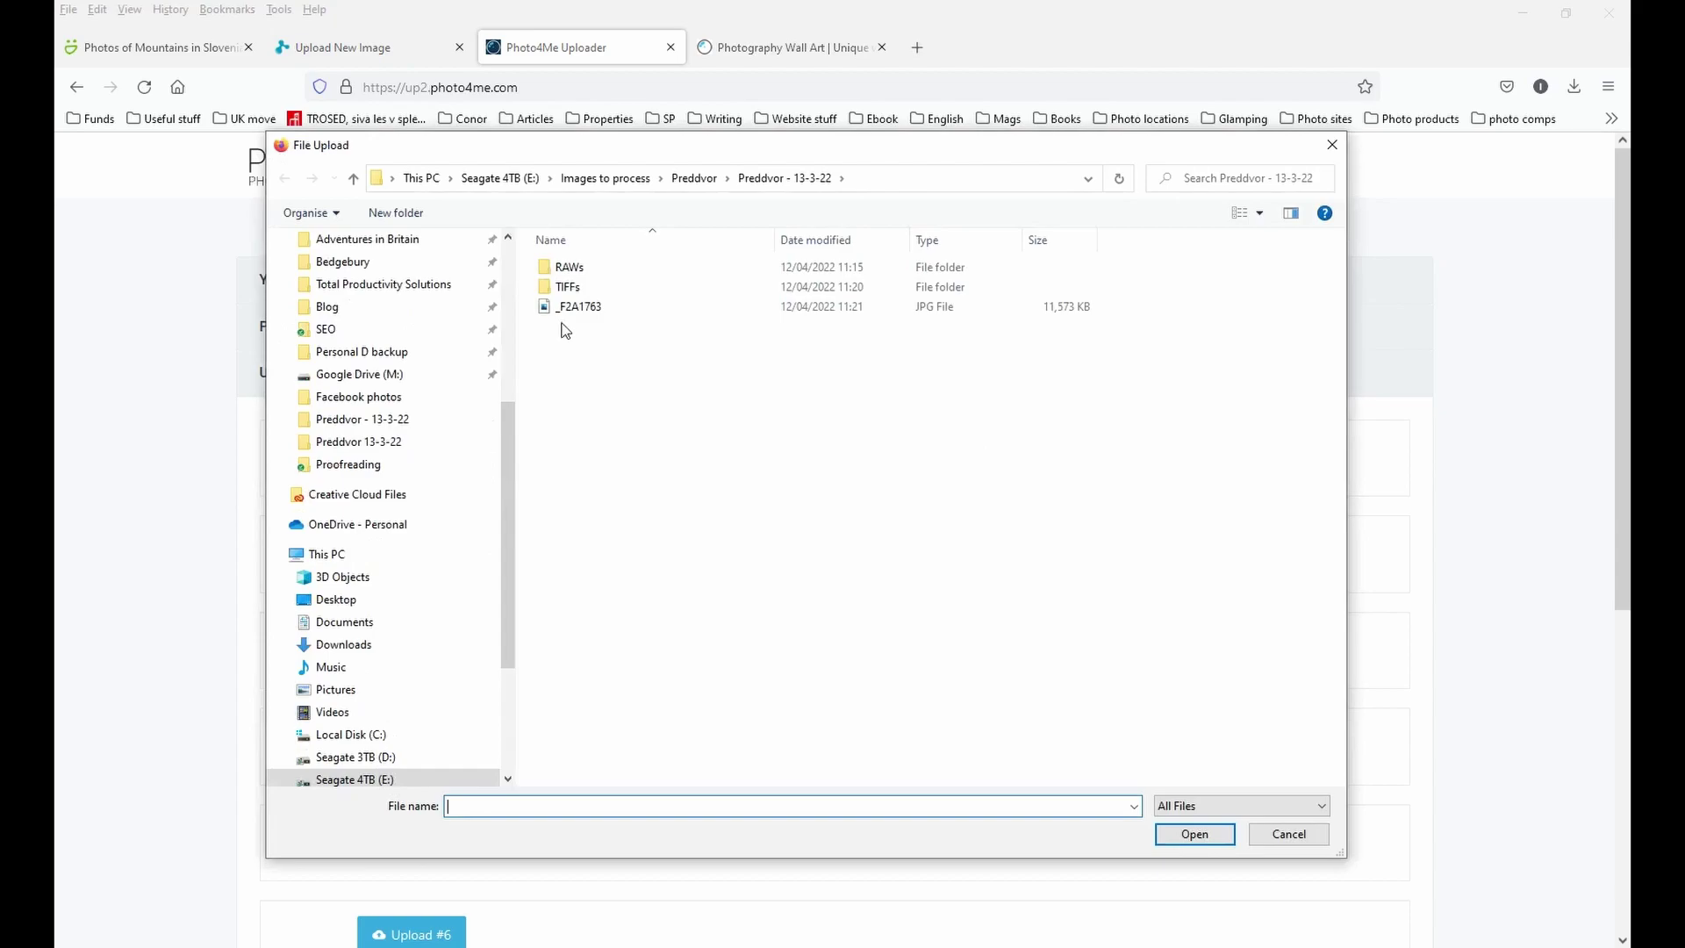
pyautogui.click(1259, 213)
pyautogui.click(1343, 93)
pyautogui.doubleClick(772, 286)
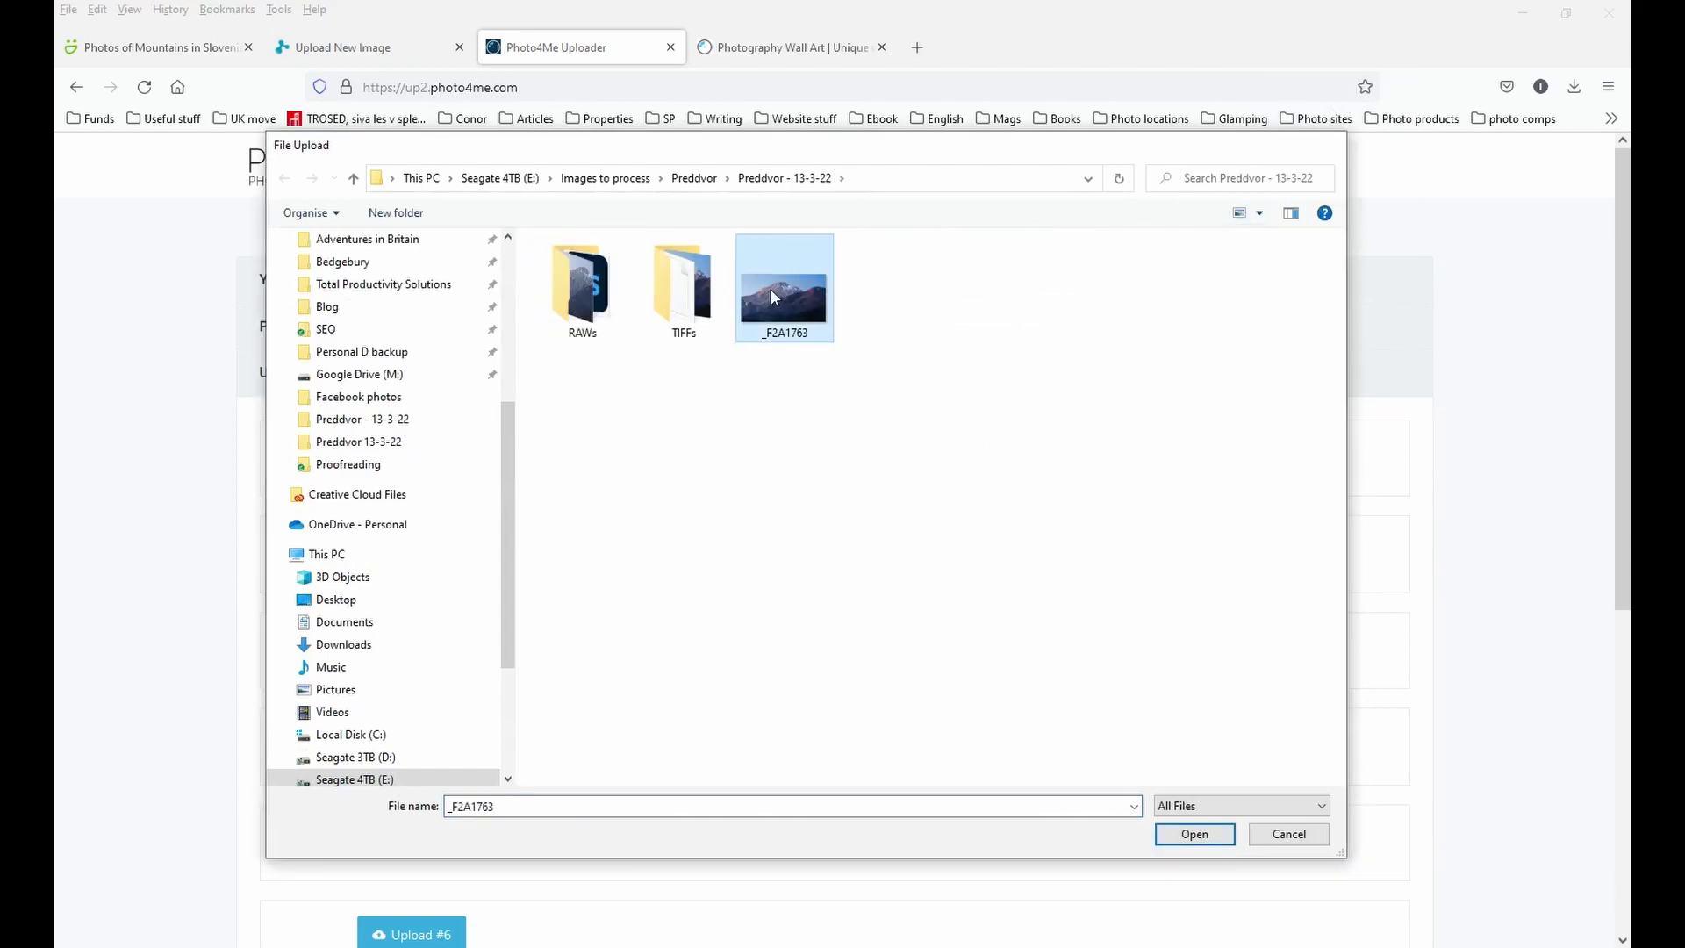
# Step: Close the finished SmugMug upload dialog and check the gallery now holds 130 items
pyautogui.click(154, 47)
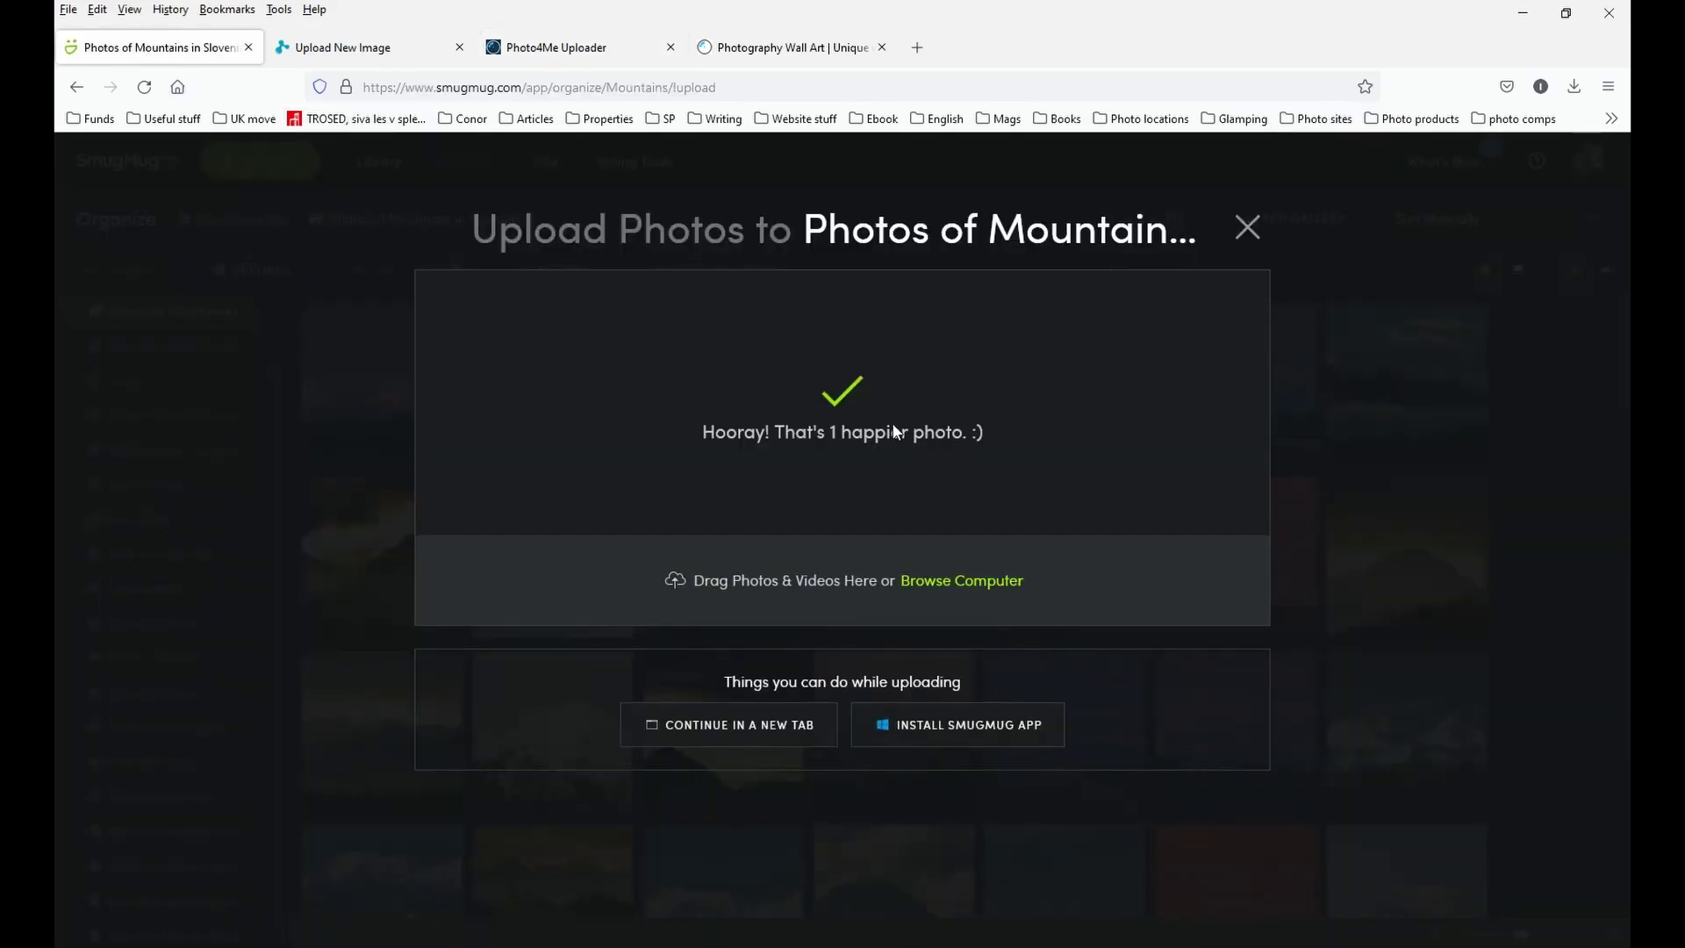
pyautogui.click(1246, 227)
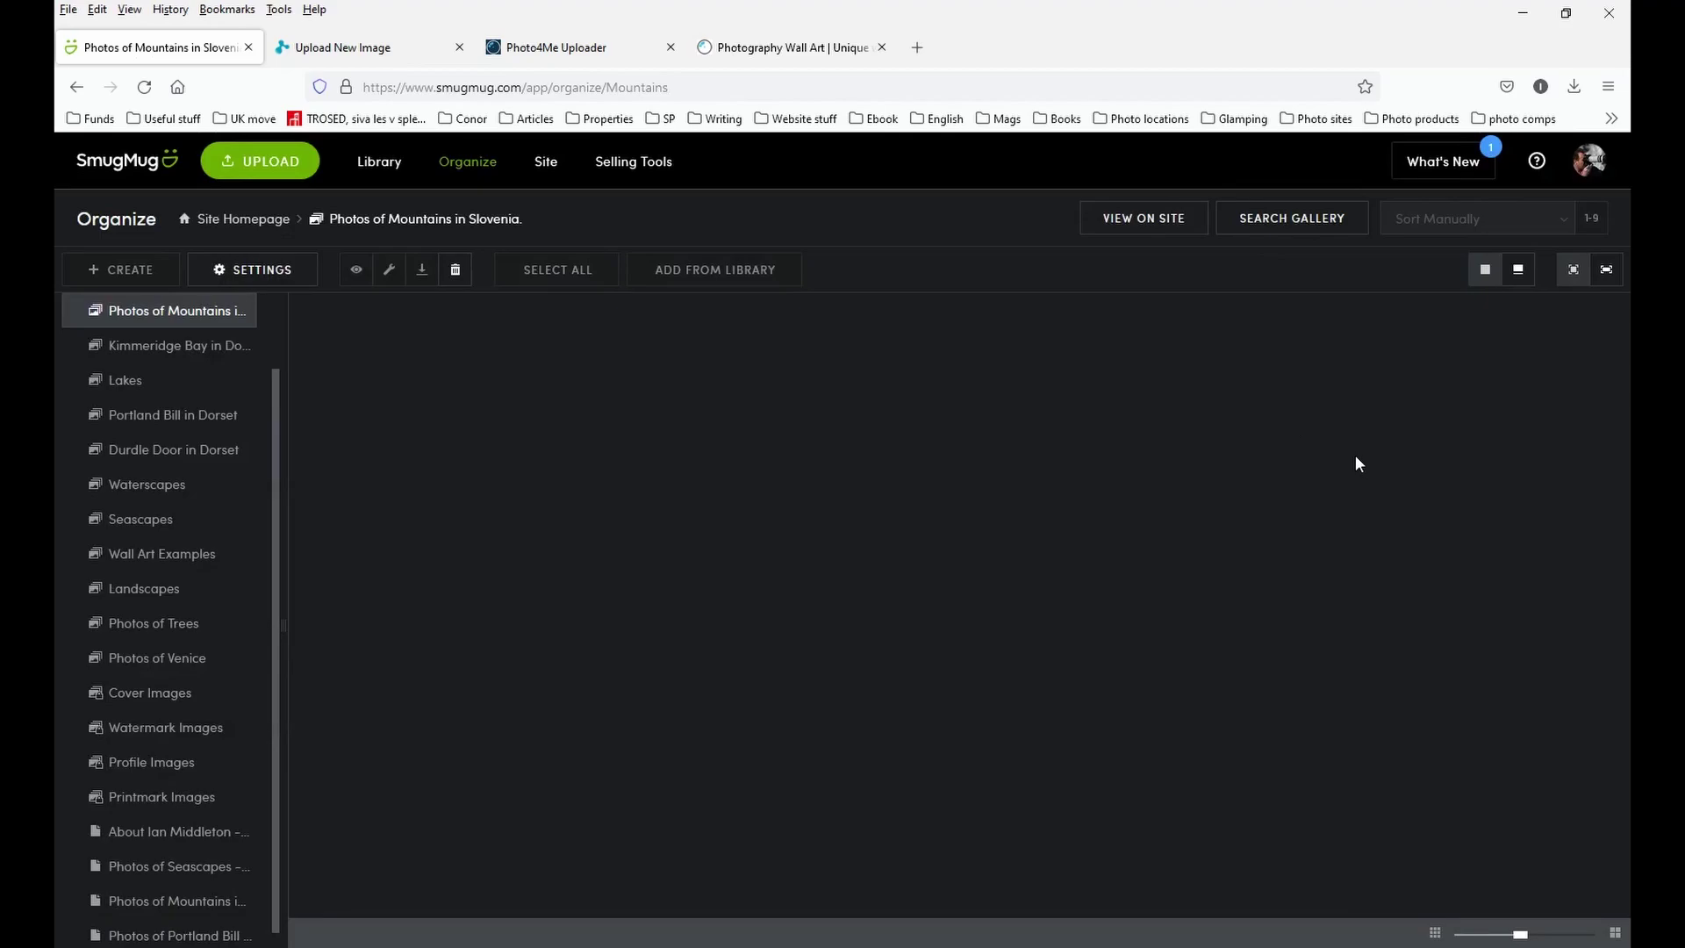
pyautogui.scroll(-20, 1629, 867)
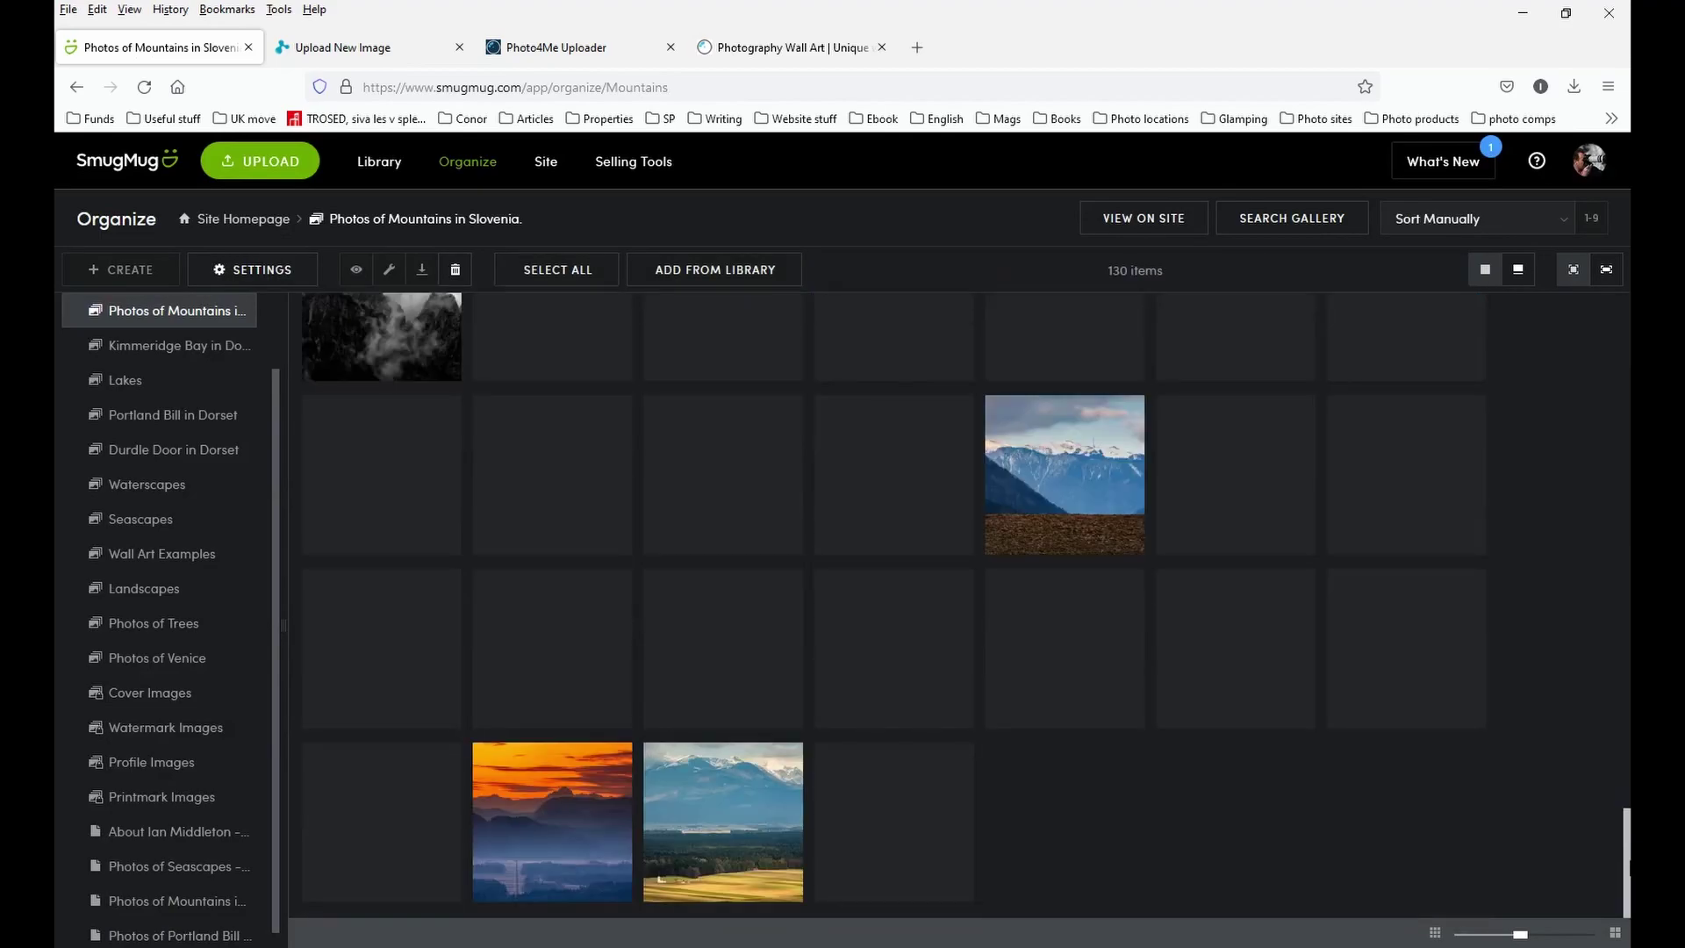
pyautogui.hotkey('ctrl', 'Tab')
# Step: Tick the Mountains and General galleries and submit the Fine Art America upload
pyautogui.click(796, 387)
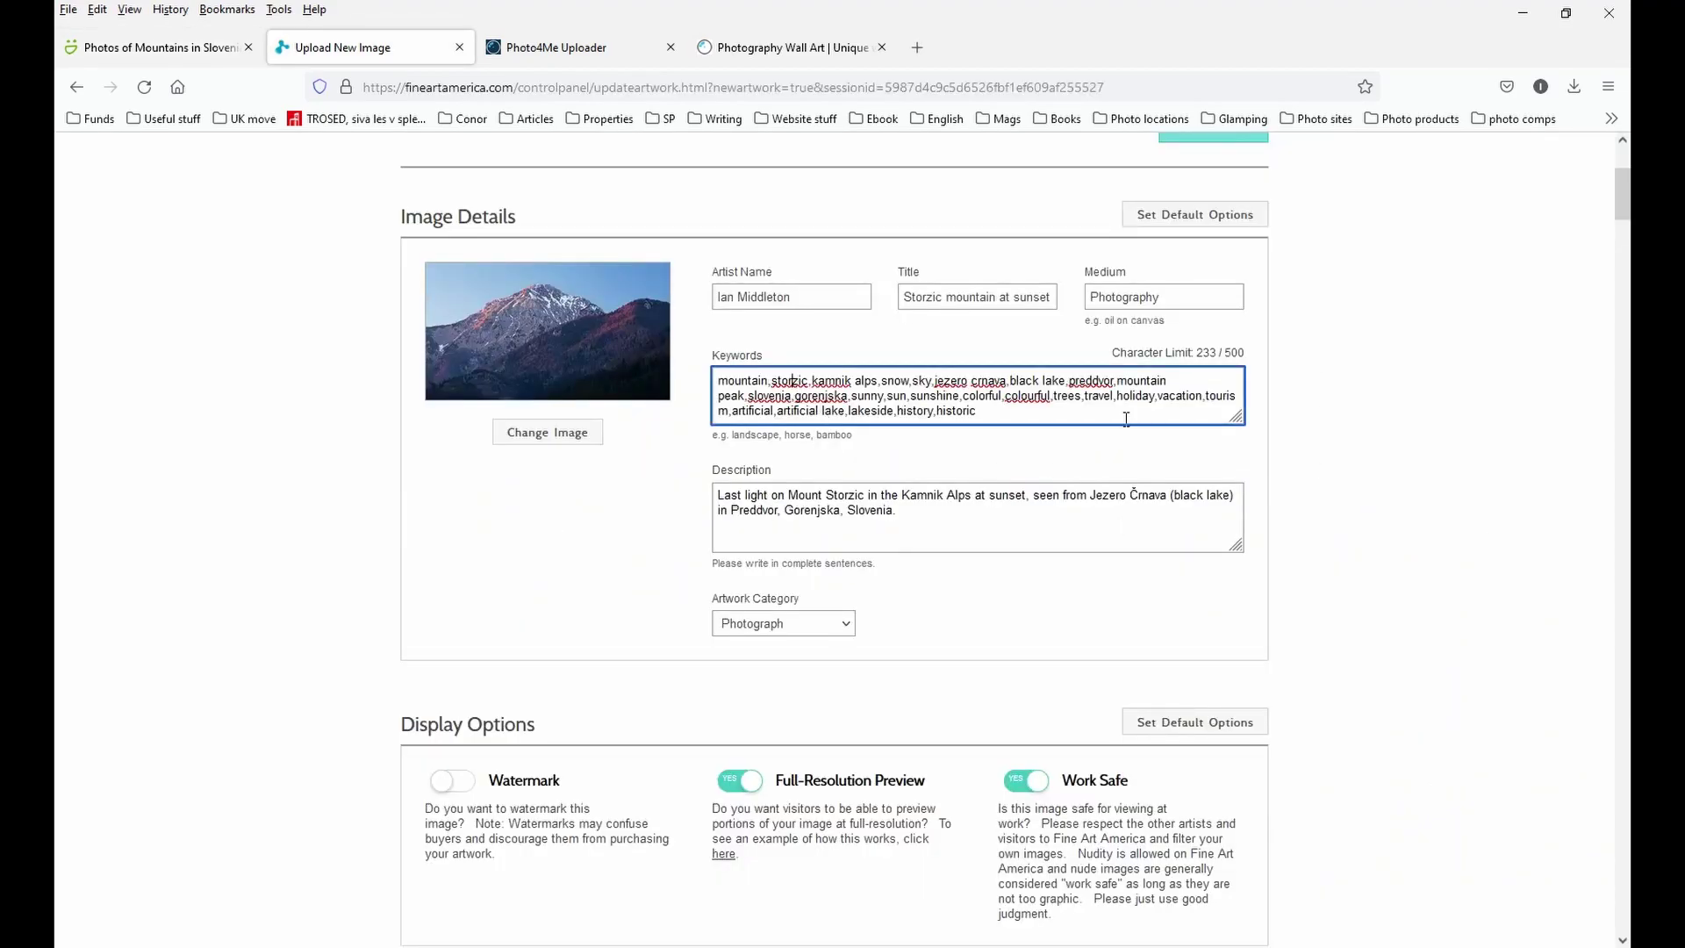
pyautogui.scroll(-10, 1014, 607)
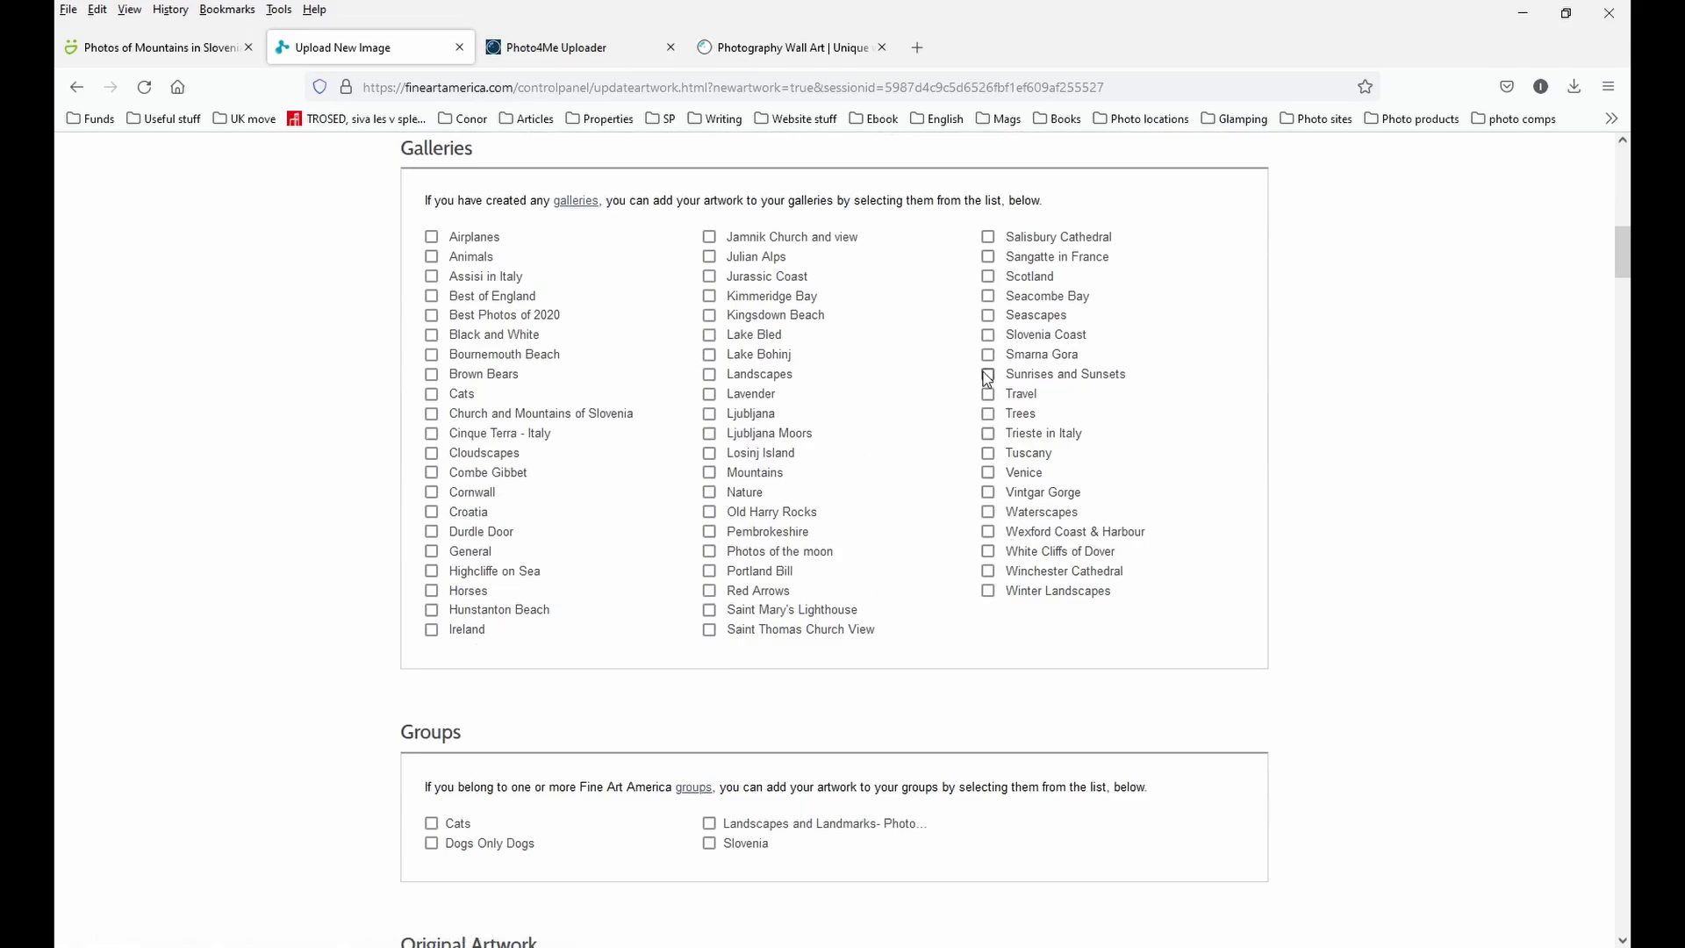
pyautogui.click(710, 474)
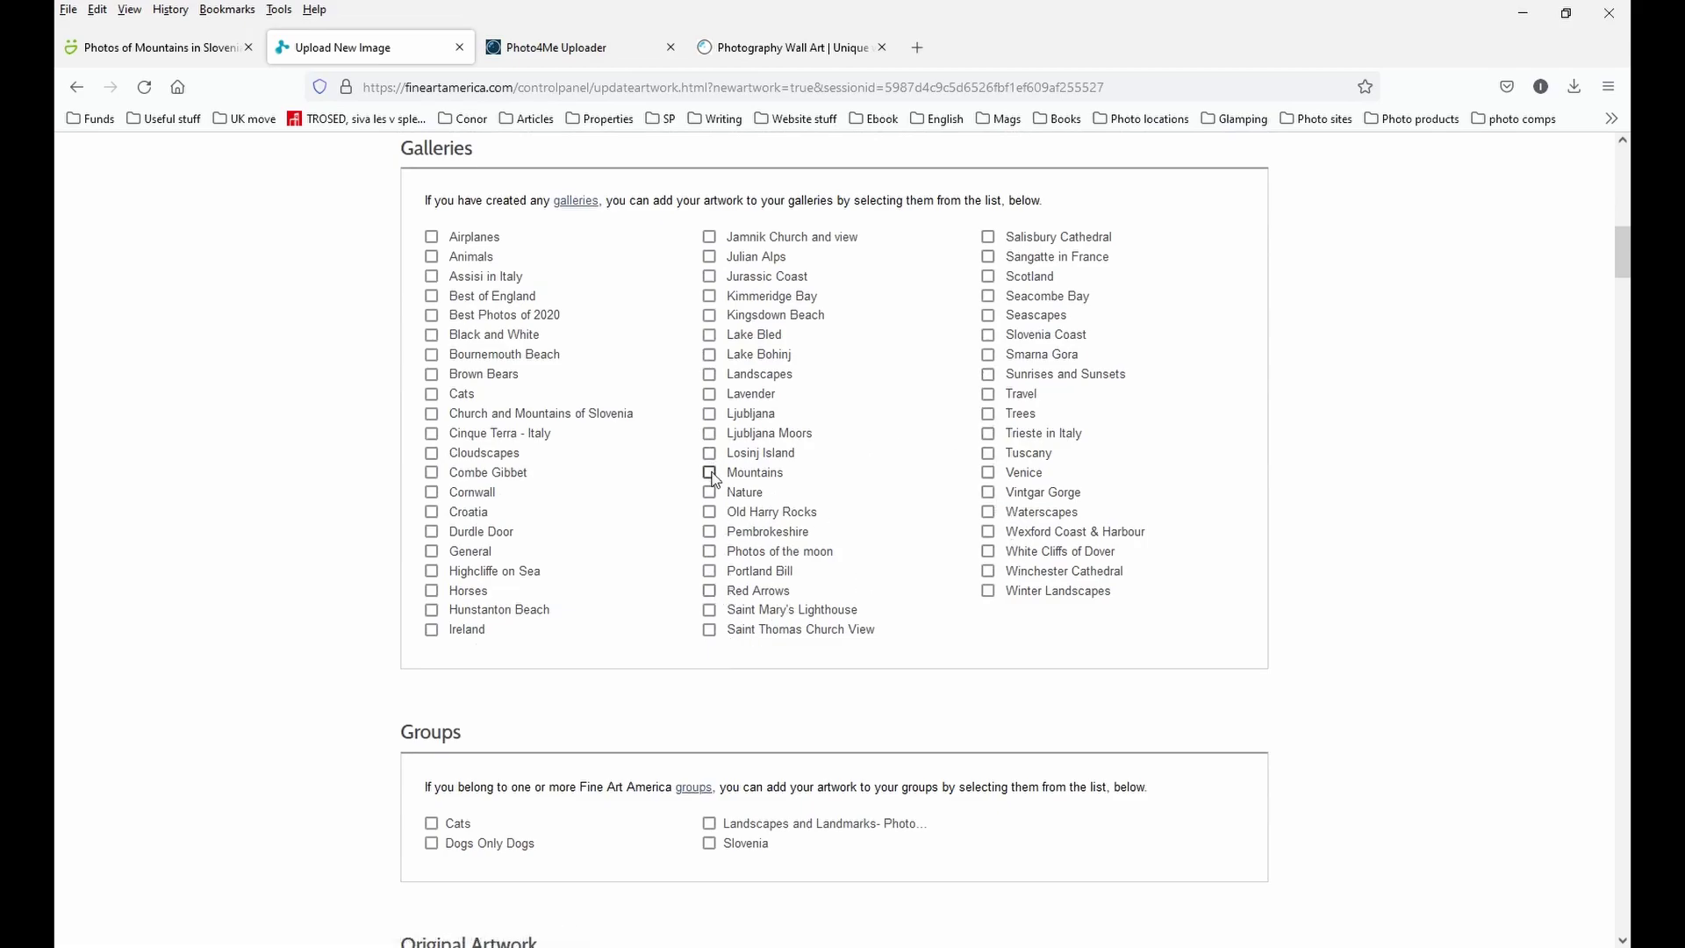
pyautogui.click(431, 551)
pyautogui.scroll(10, 1461, 418)
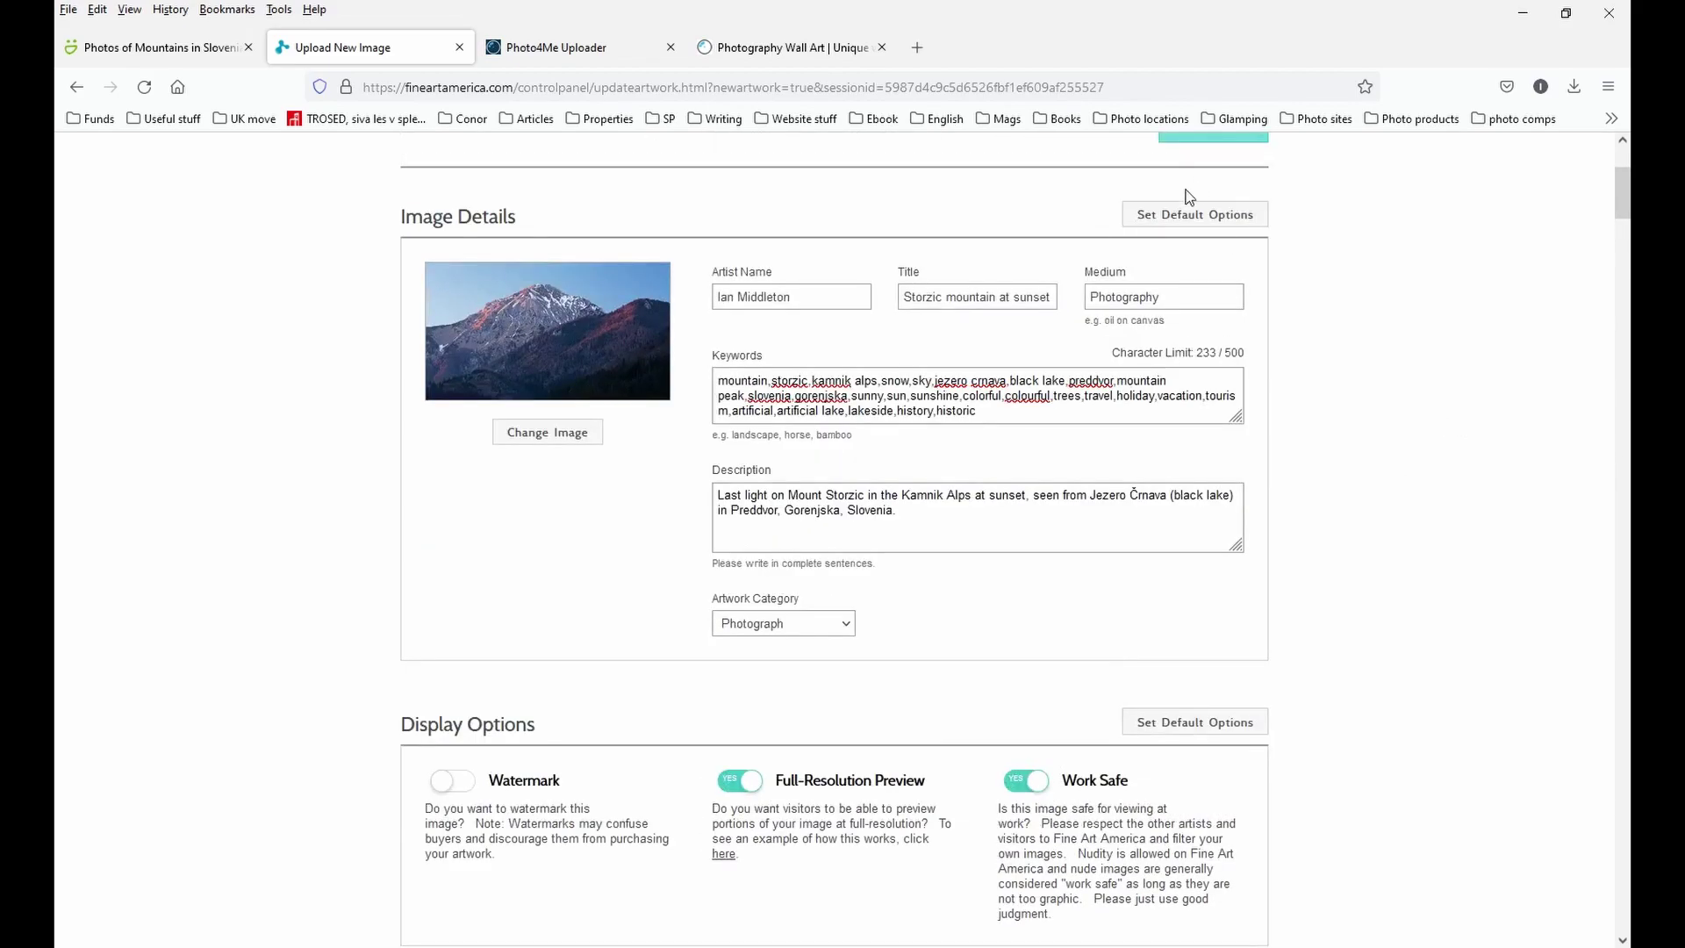
pyautogui.scroll(3, 1188, 196)
pyautogui.click(1212, 424)
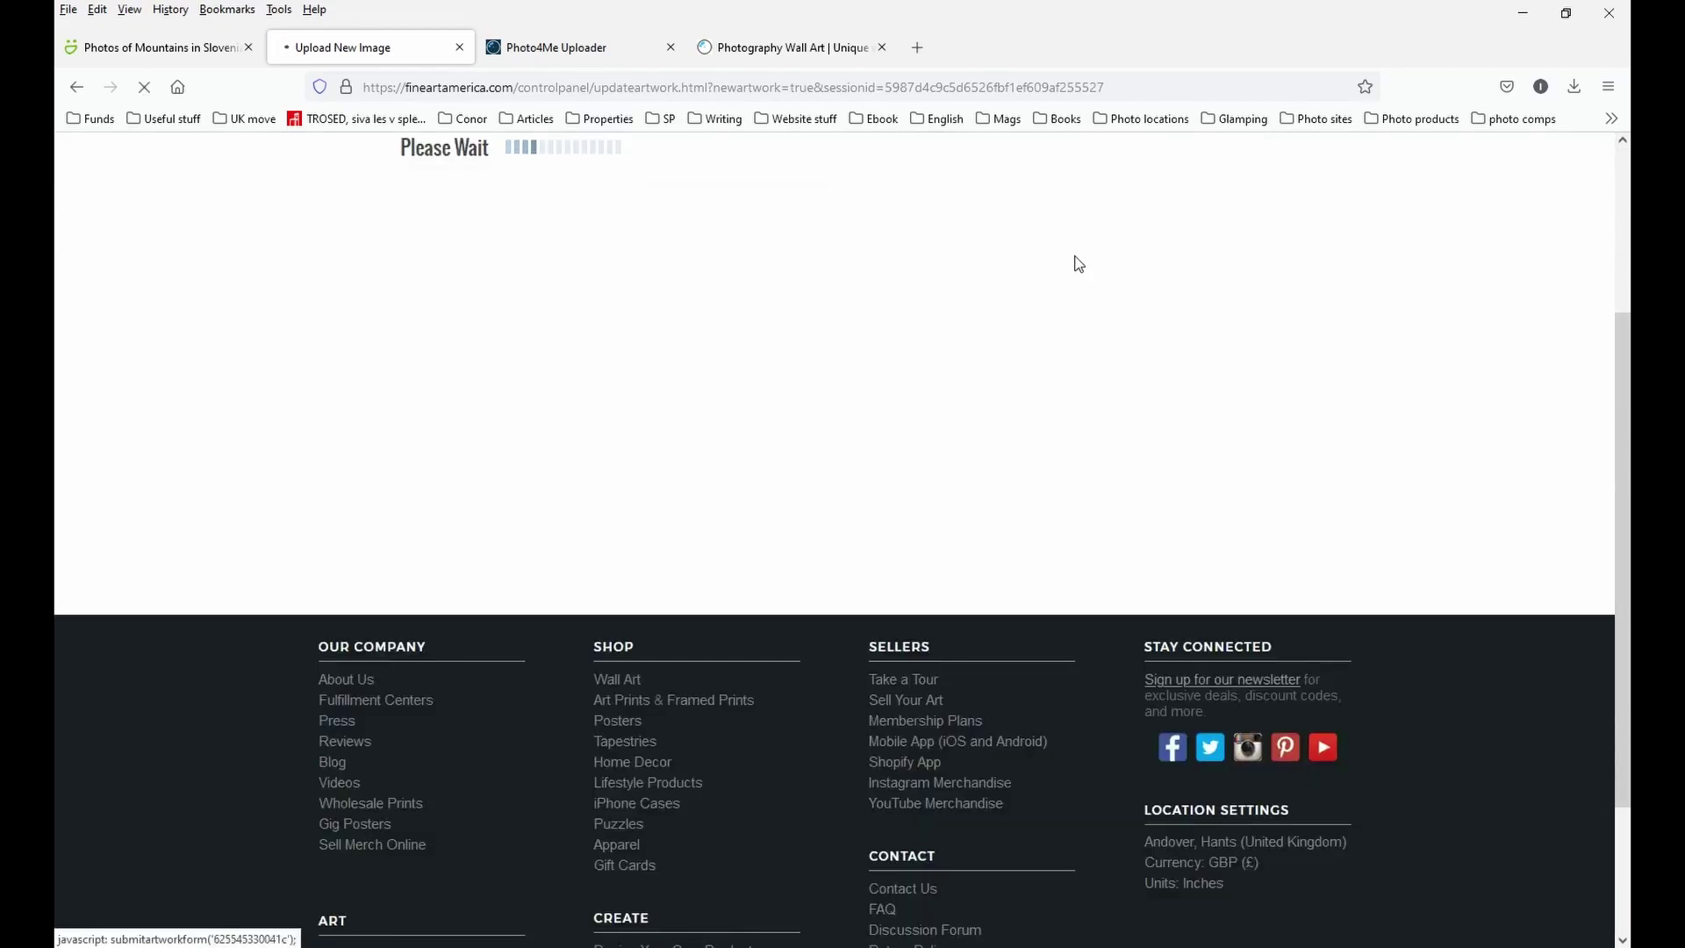
pyautogui.click(563, 49)
# Step: Set the Picture Type to Landscape and review the title and description
pyautogui.scroll(-2, 877, 395)
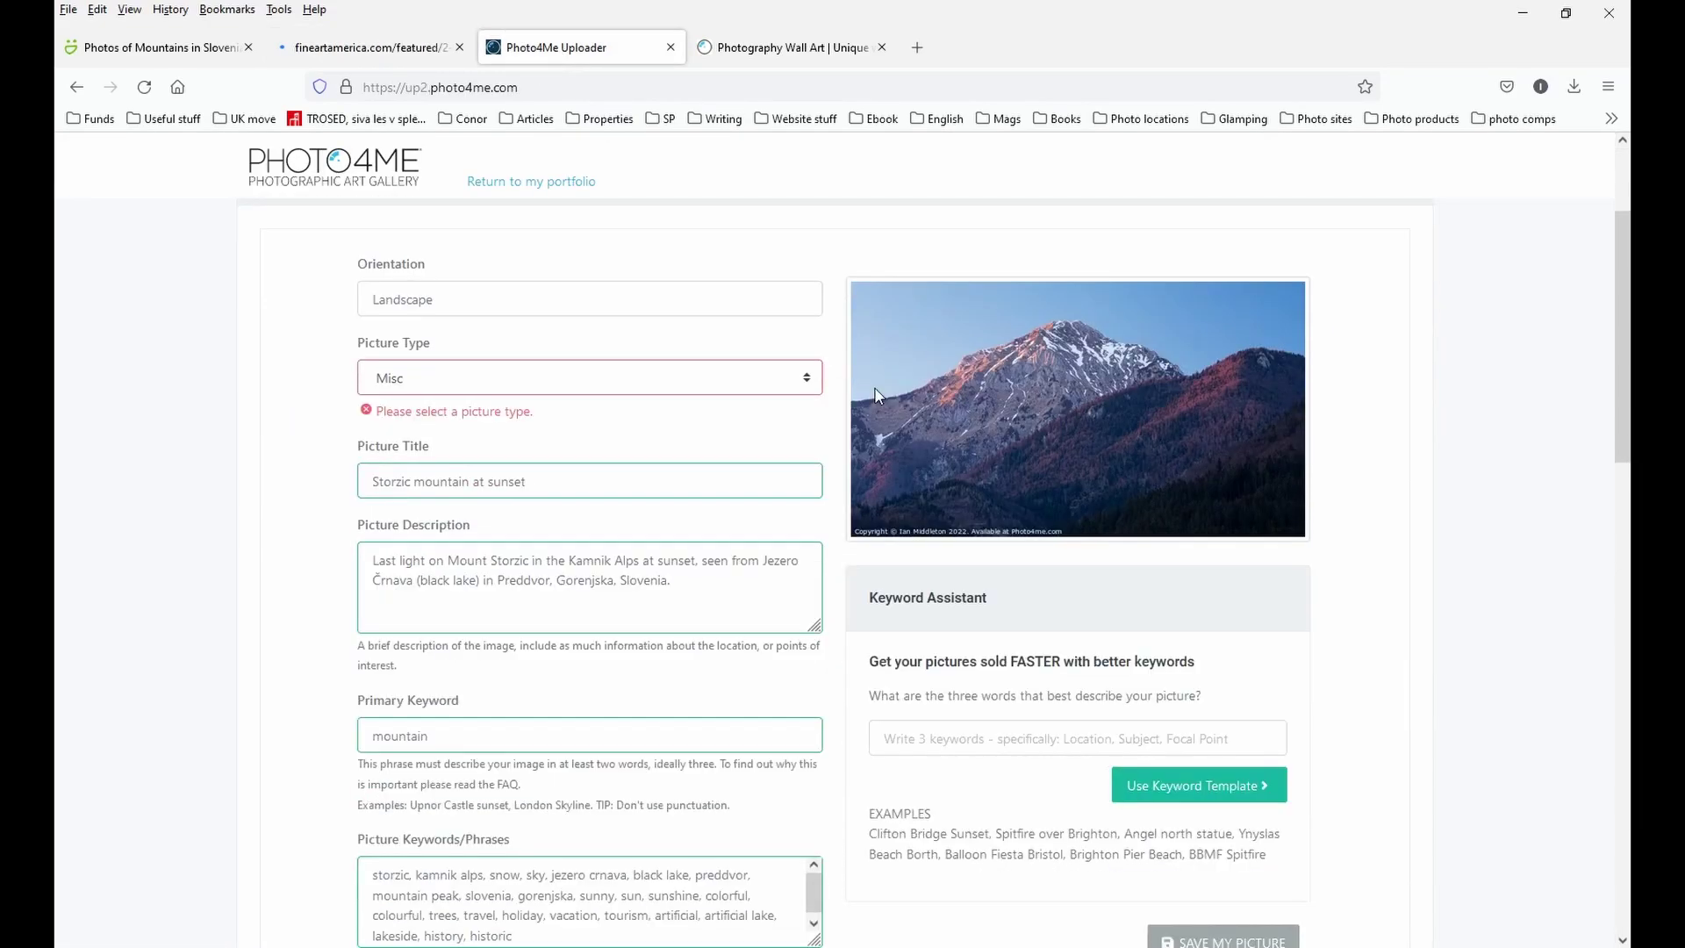
pyautogui.click(554, 389)
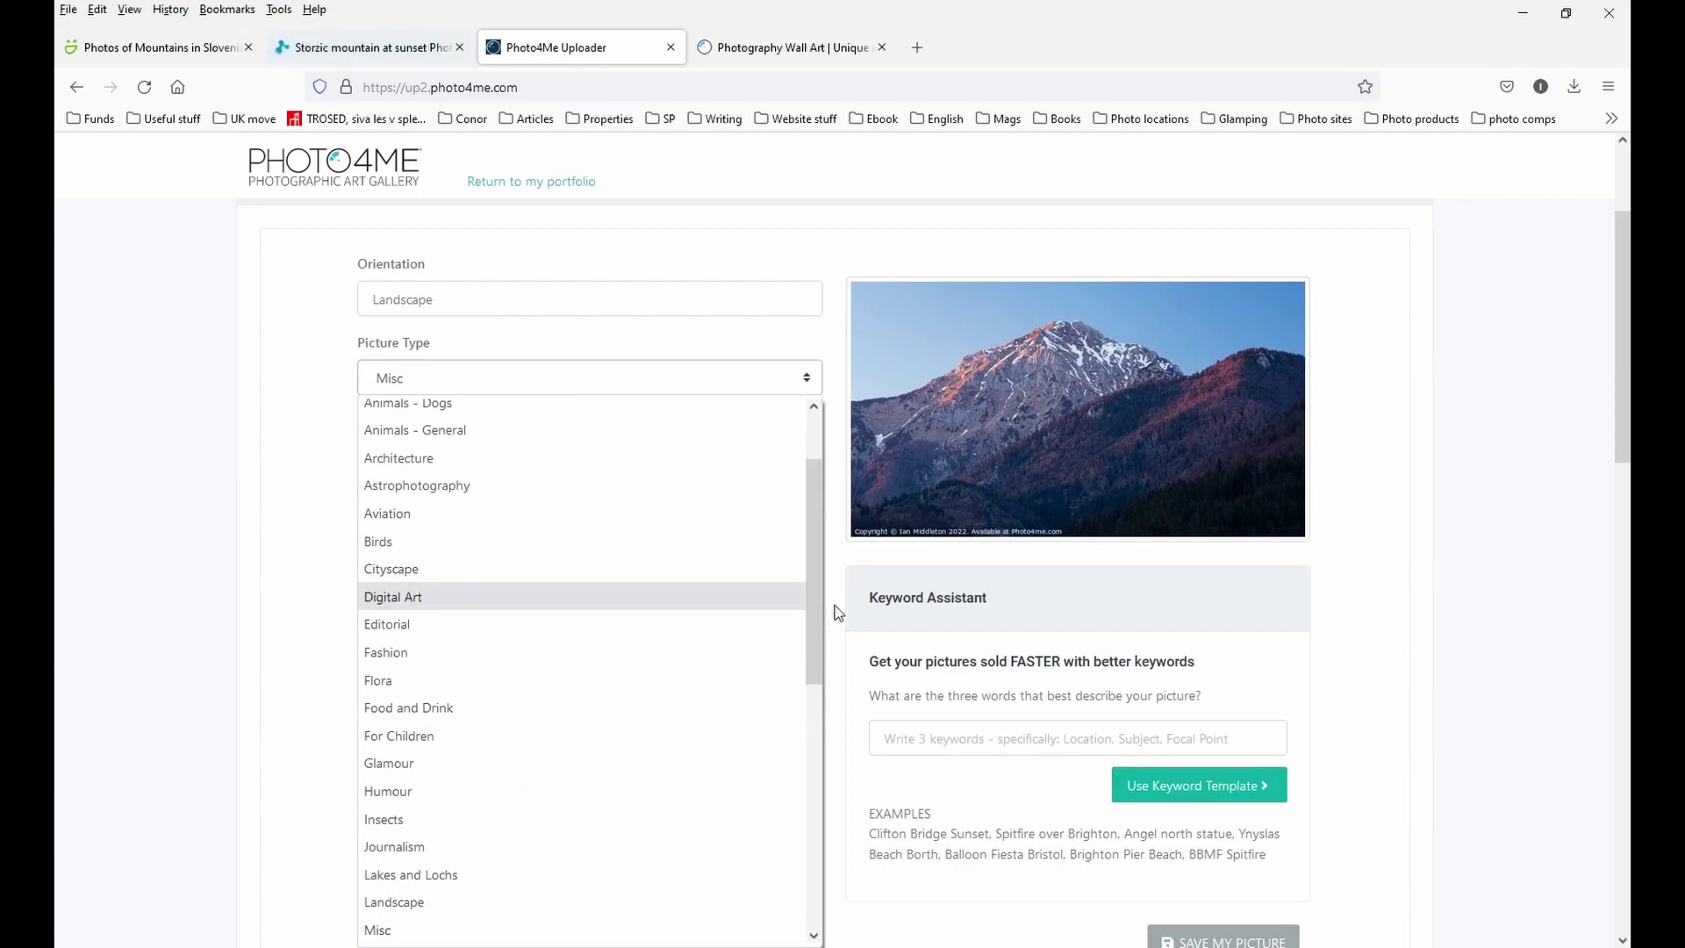
pyautogui.moveTo(820, 602); pyautogui.dragTo(813, 651)
pyautogui.scroll(-2, 813, 651)
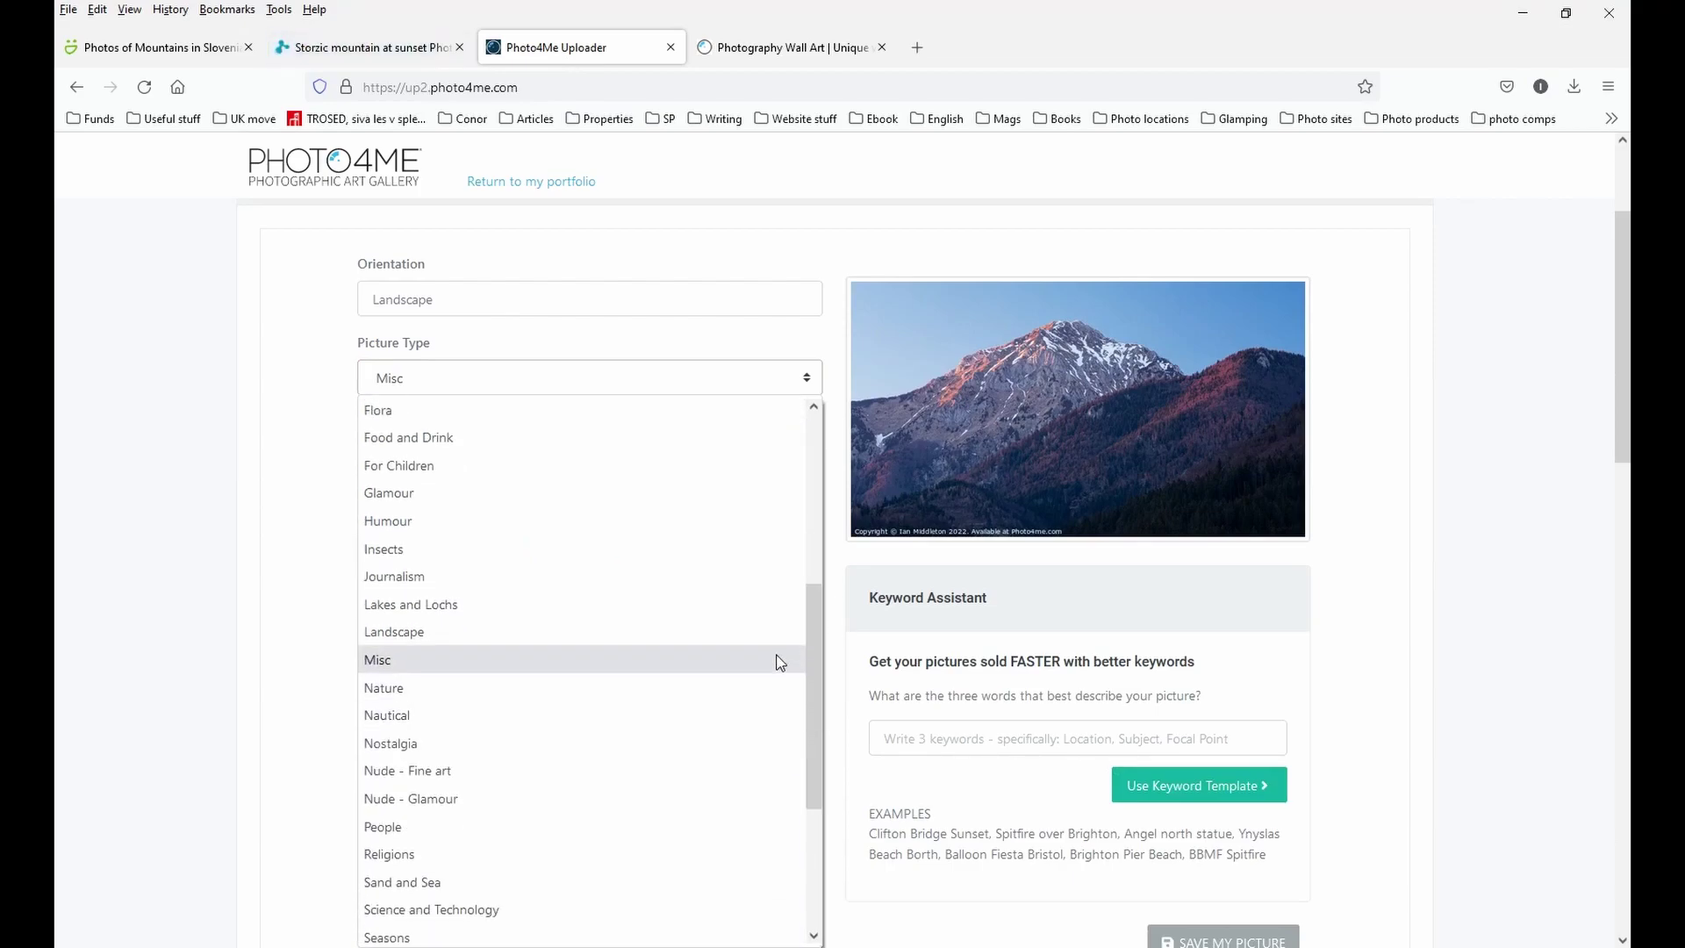
pyautogui.scroll(-3, 776, 659)
pyautogui.moveTo(809, 709); pyautogui.dragTo(843, 636)
pyautogui.click(492, 585)
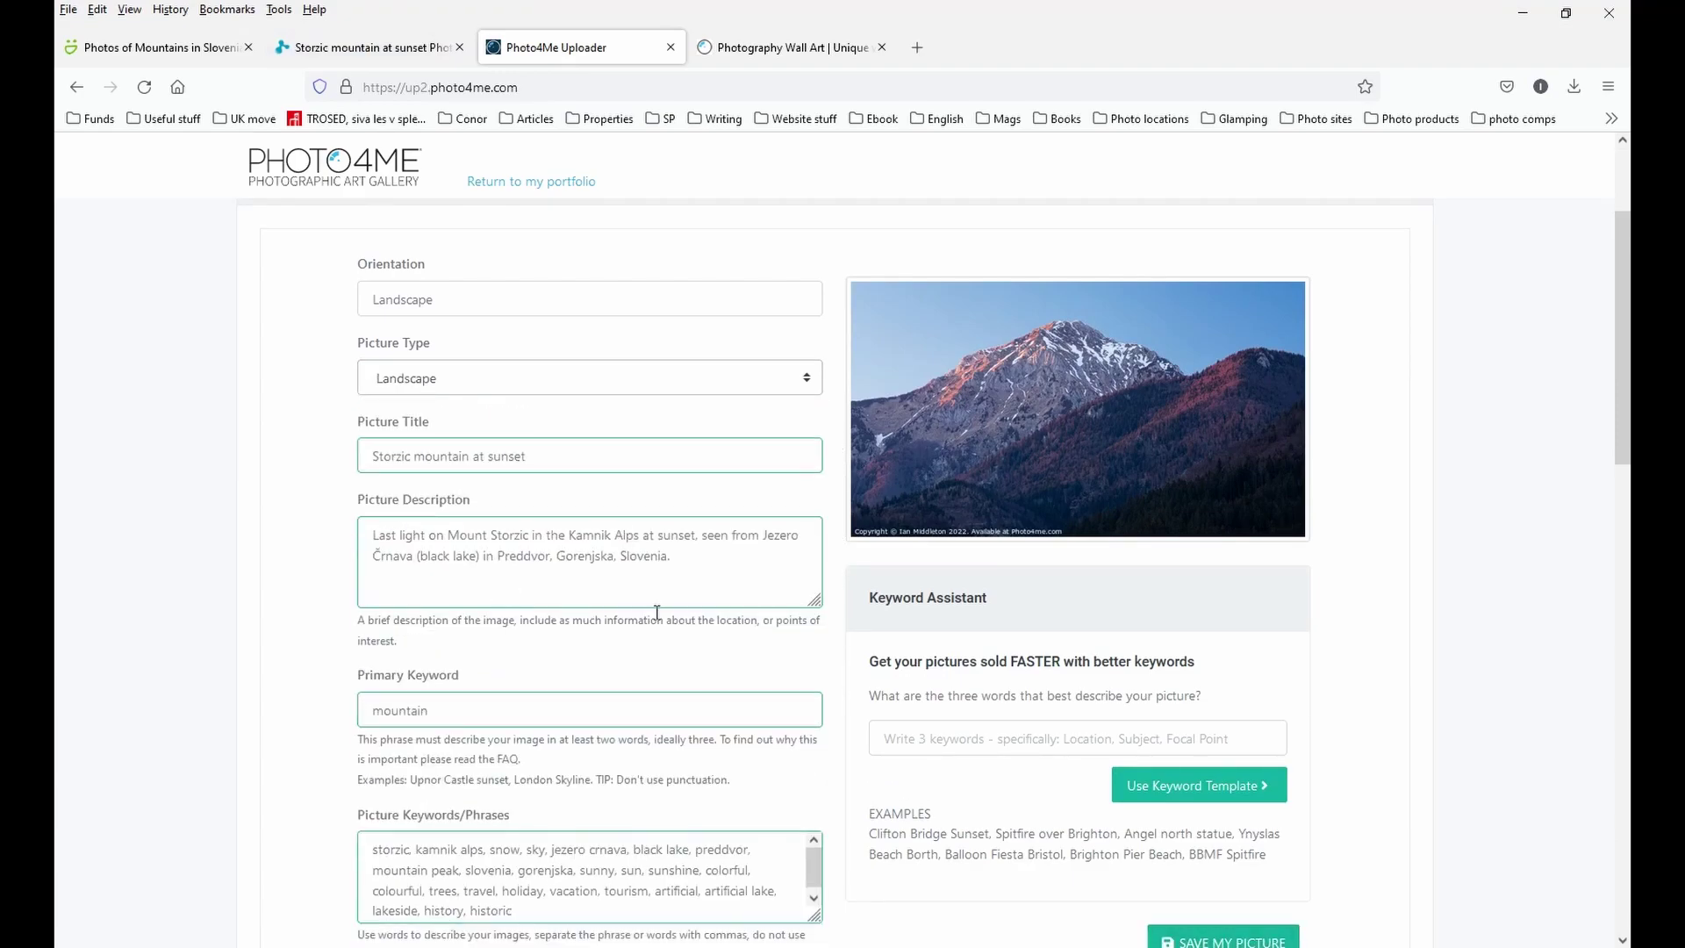
pyautogui.click(553, 457)
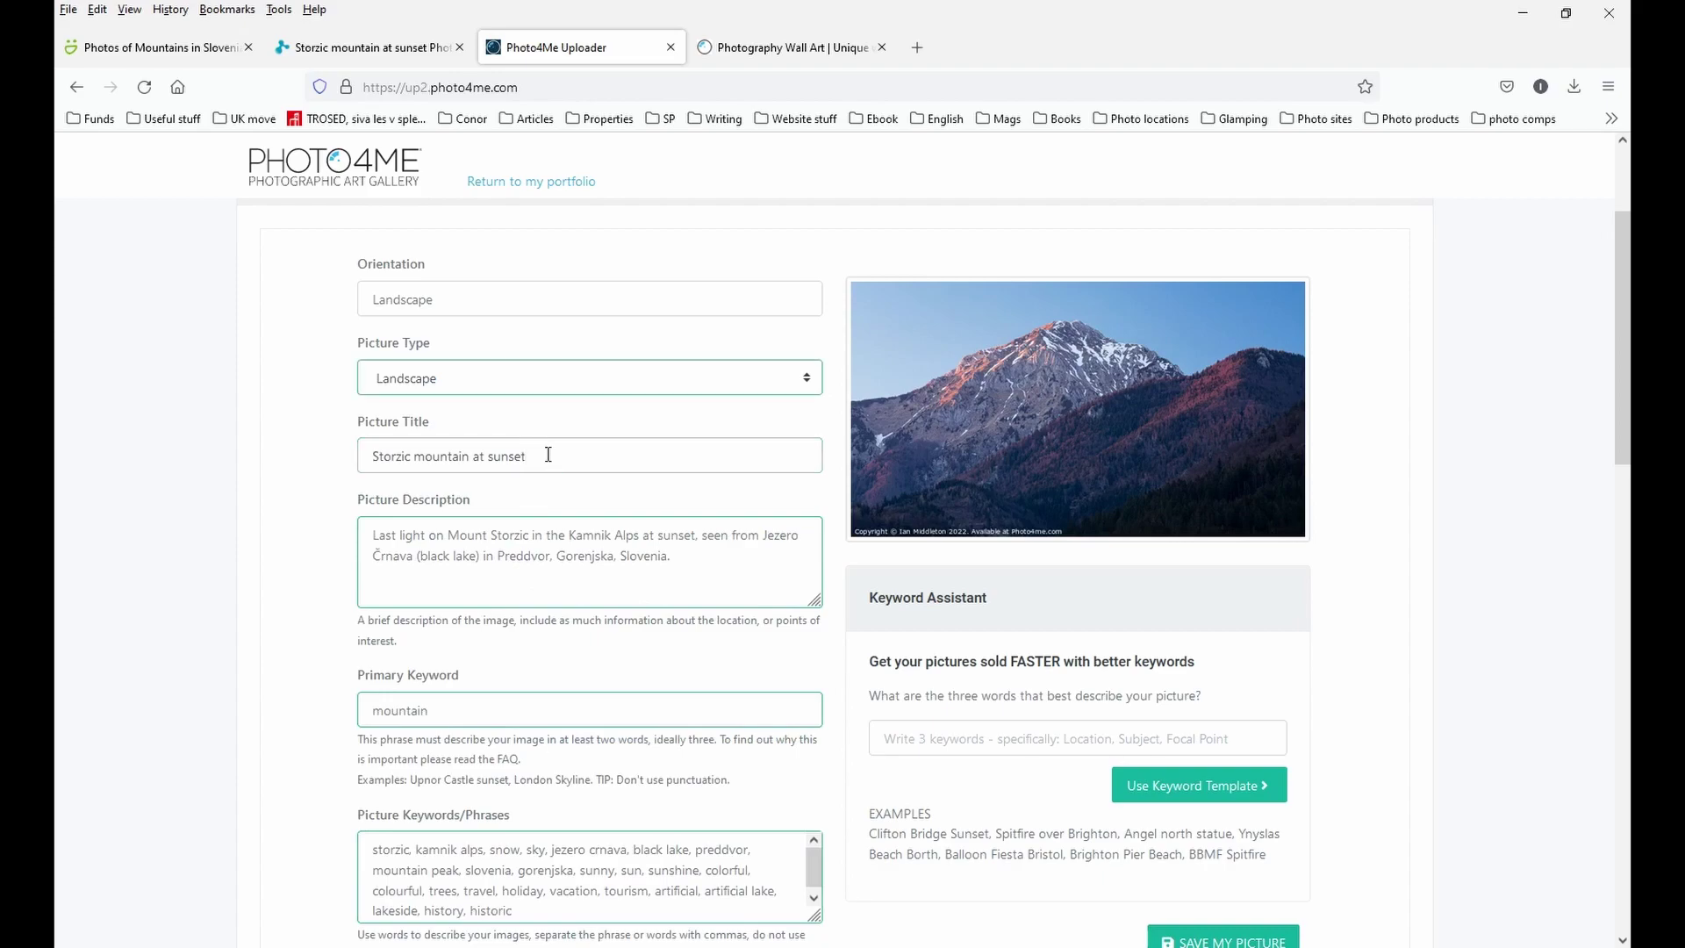
pyautogui.click(606, 589)
pyautogui.scroll(-2, 514, 571)
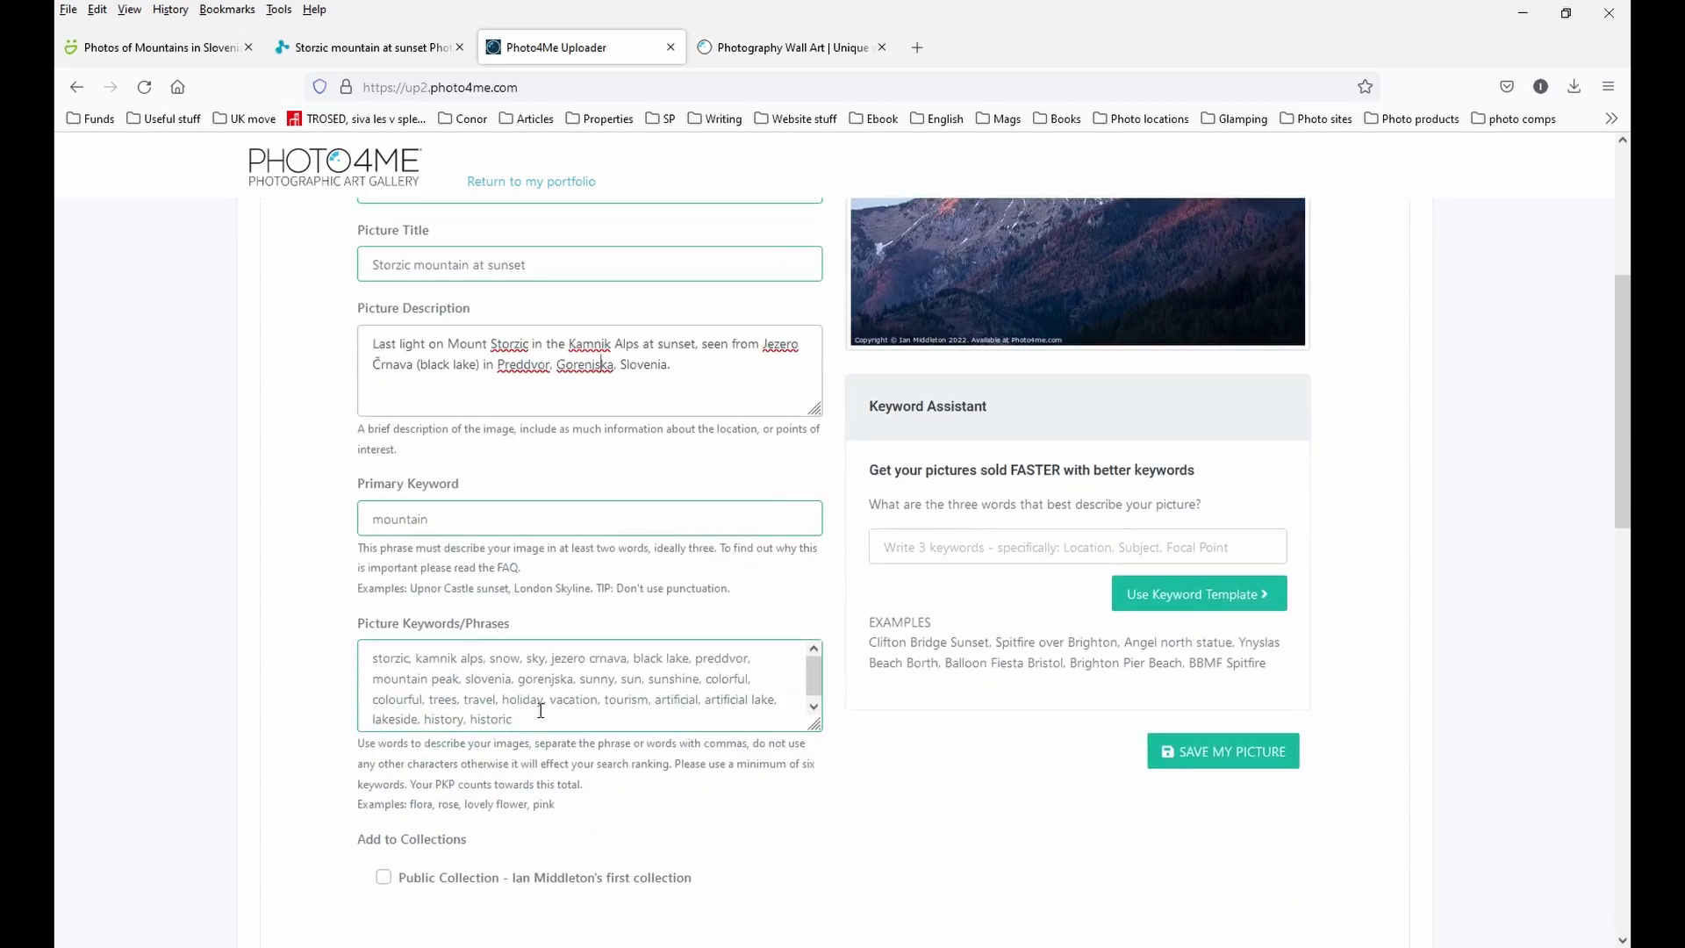
# Step: Move 'mountain' from the Primary Keyword field to the front of the keyword list
pyautogui.moveTo(462, 517); pyautogui.dragTo(336, 531)
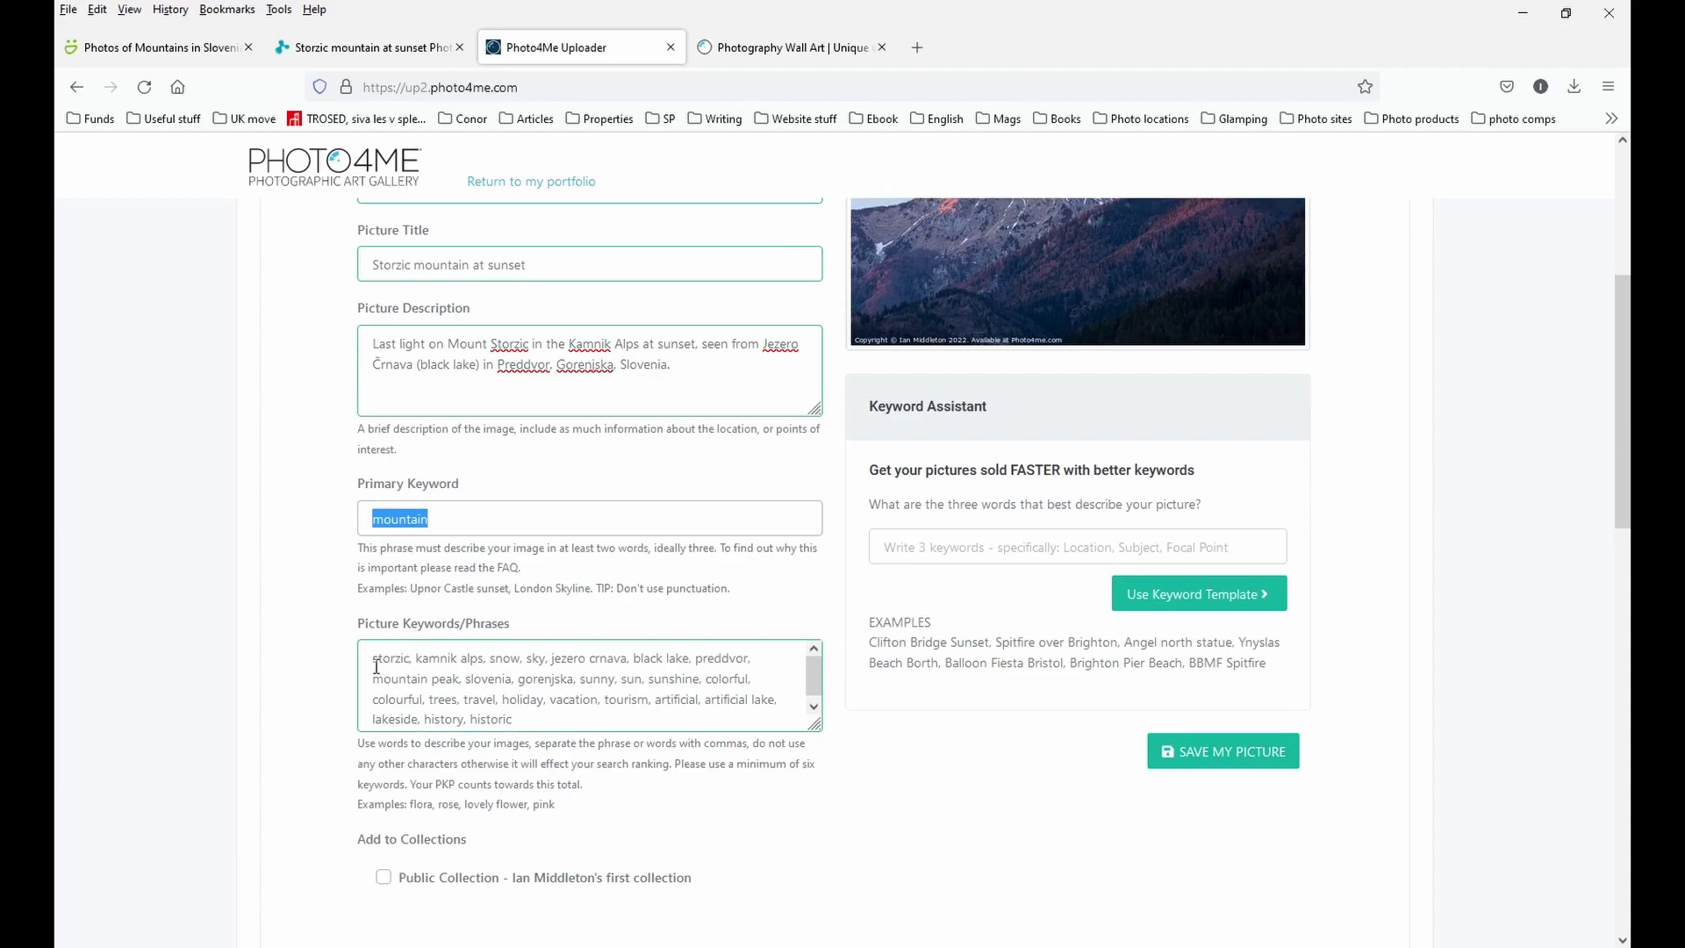
pyautogui.hotkey('ctrl', 'x')
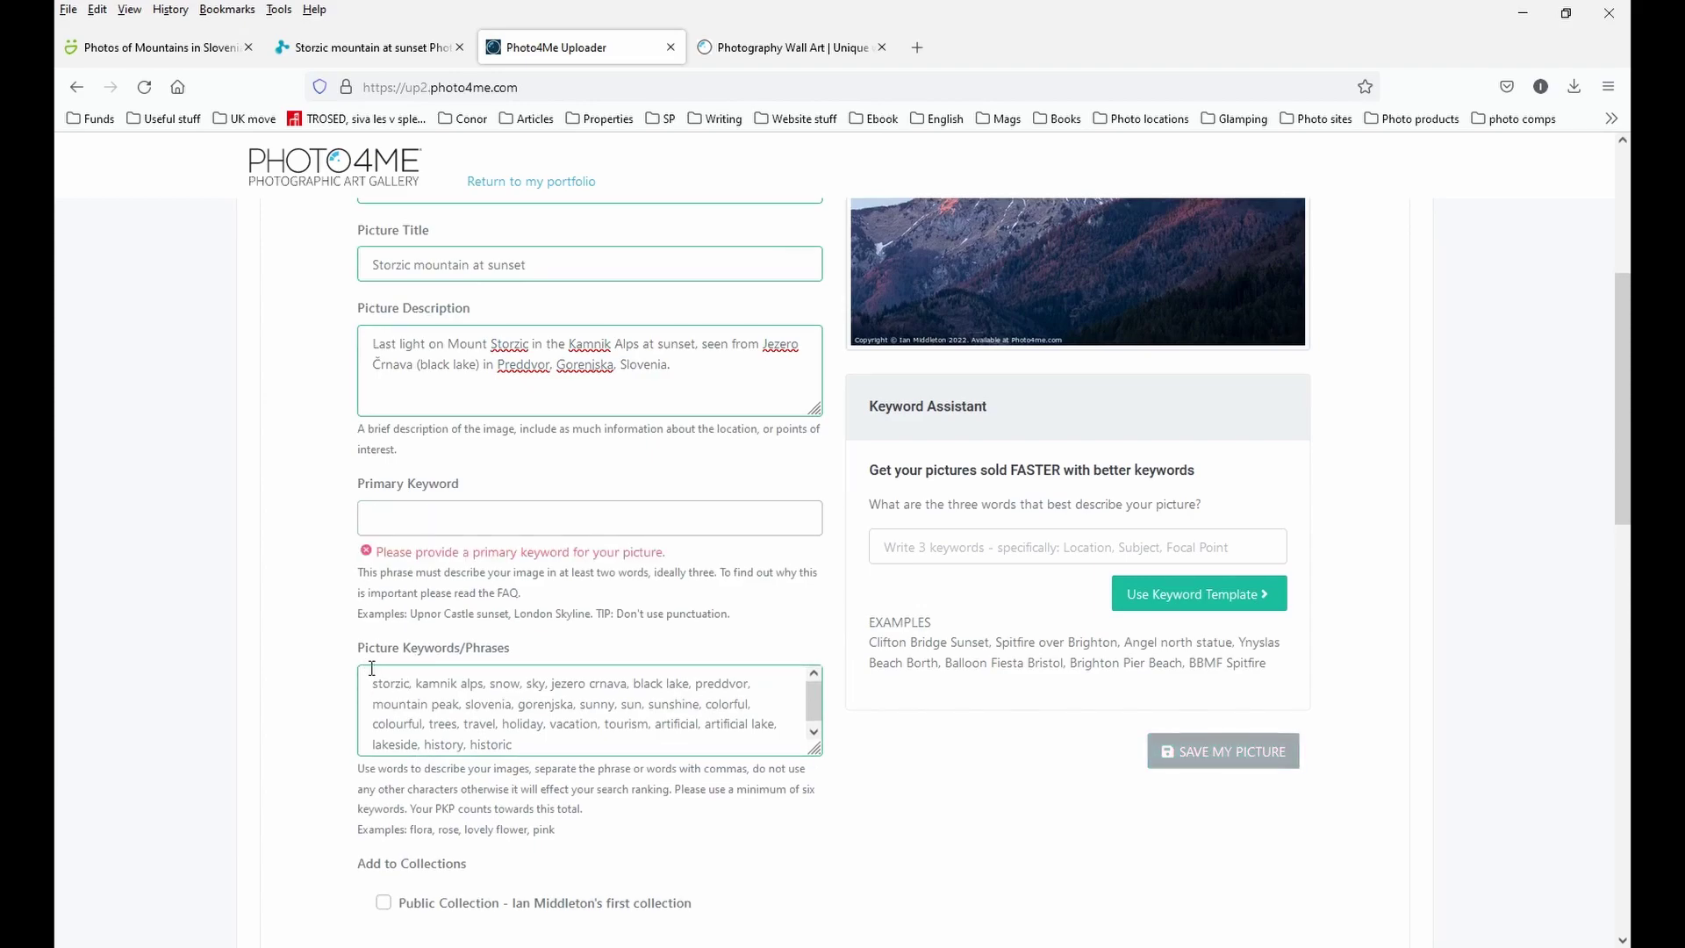
pyautogui.click(372, 683)
pyautogui.hotkey('ctrl', 'v')
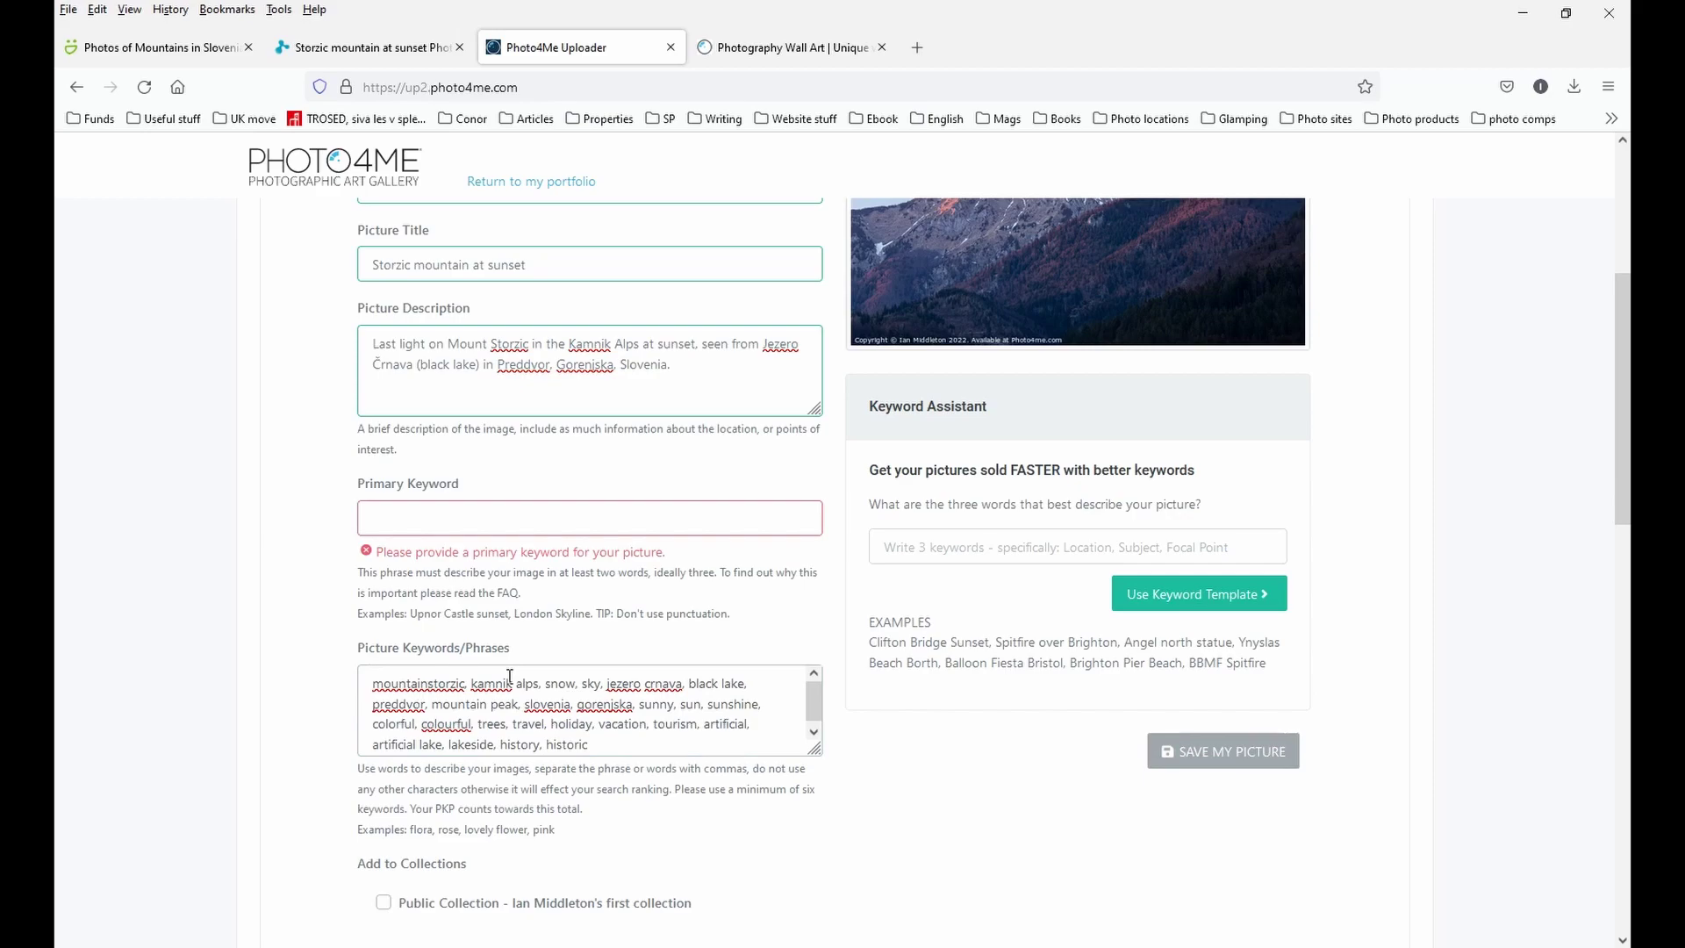
pyautogui.write(',')
# Step: Make 'mountain sunset' the primary keyword using the autocomplete suggestion
pyautogui.click(649, 516)
pyautogui.scroll(2, 581, 511)
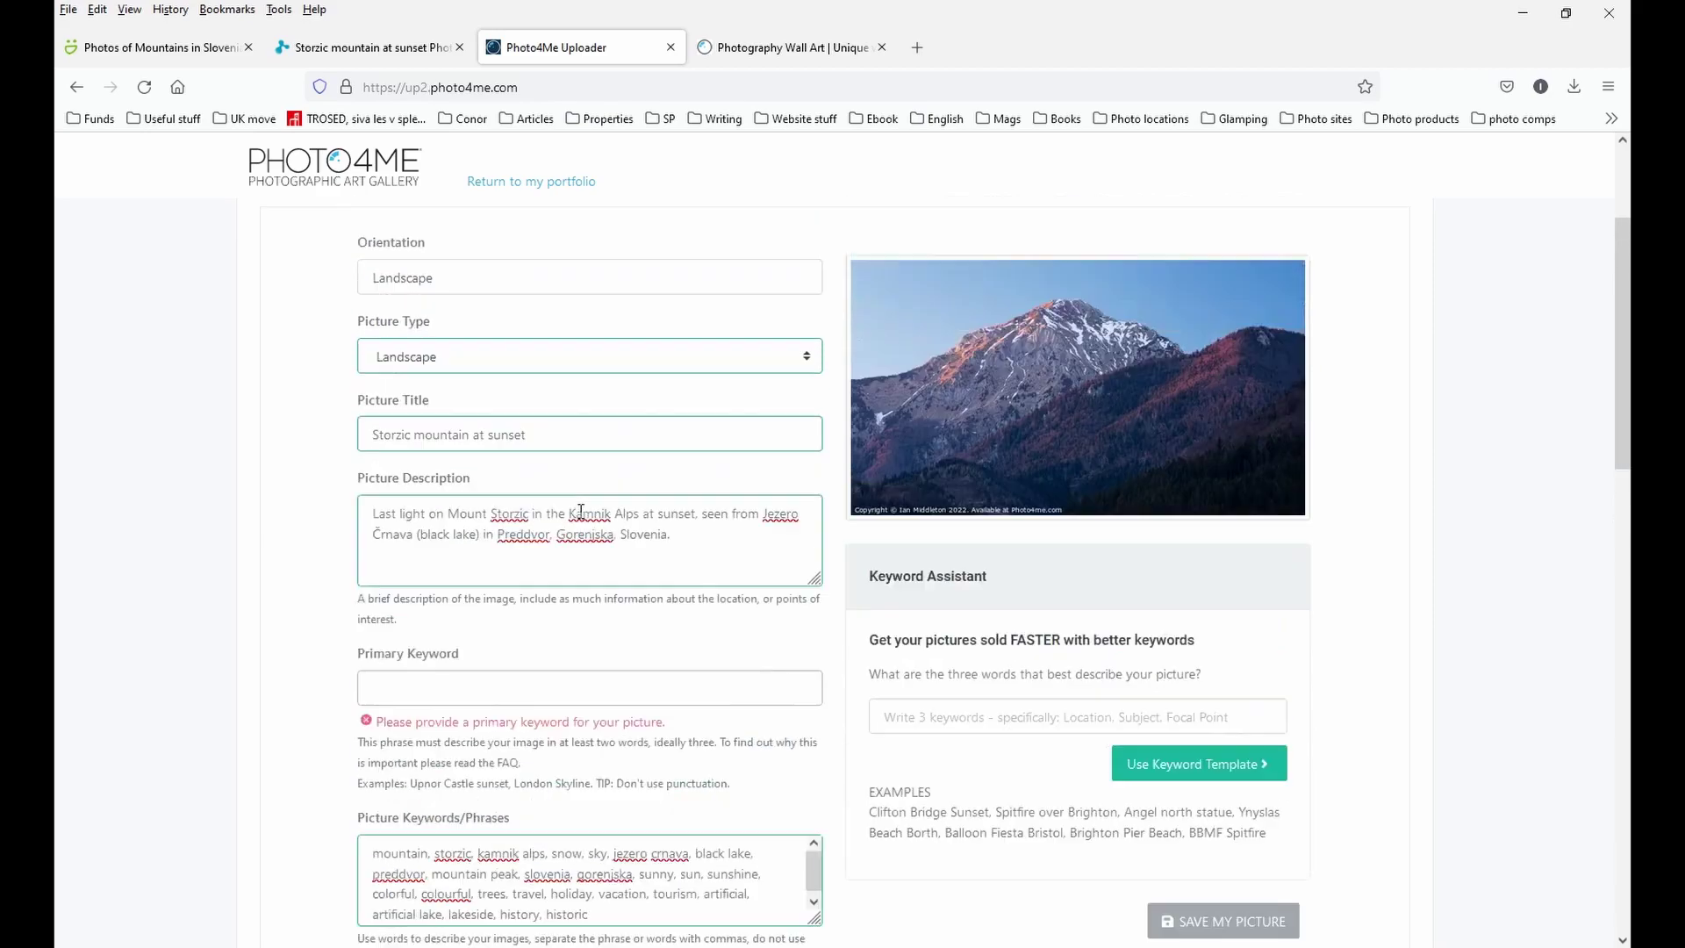
pyautogui.write('mountain')
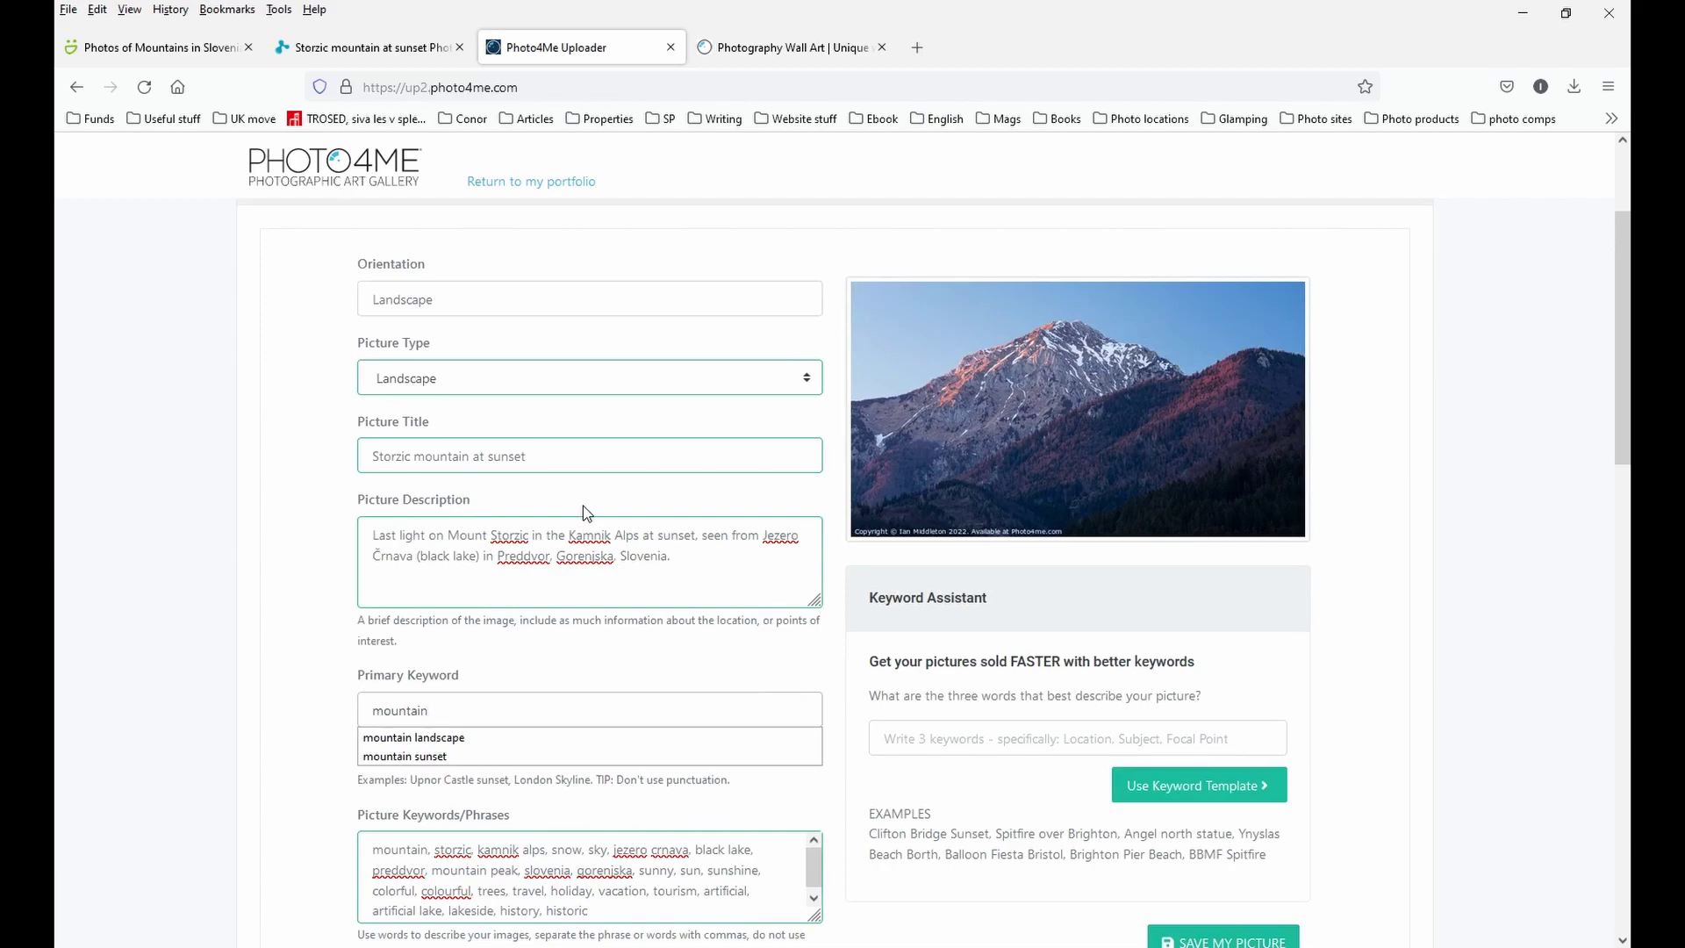
pyautogui.press('Down')
pyautogui.press('Down')
pyautogui.press('Return')
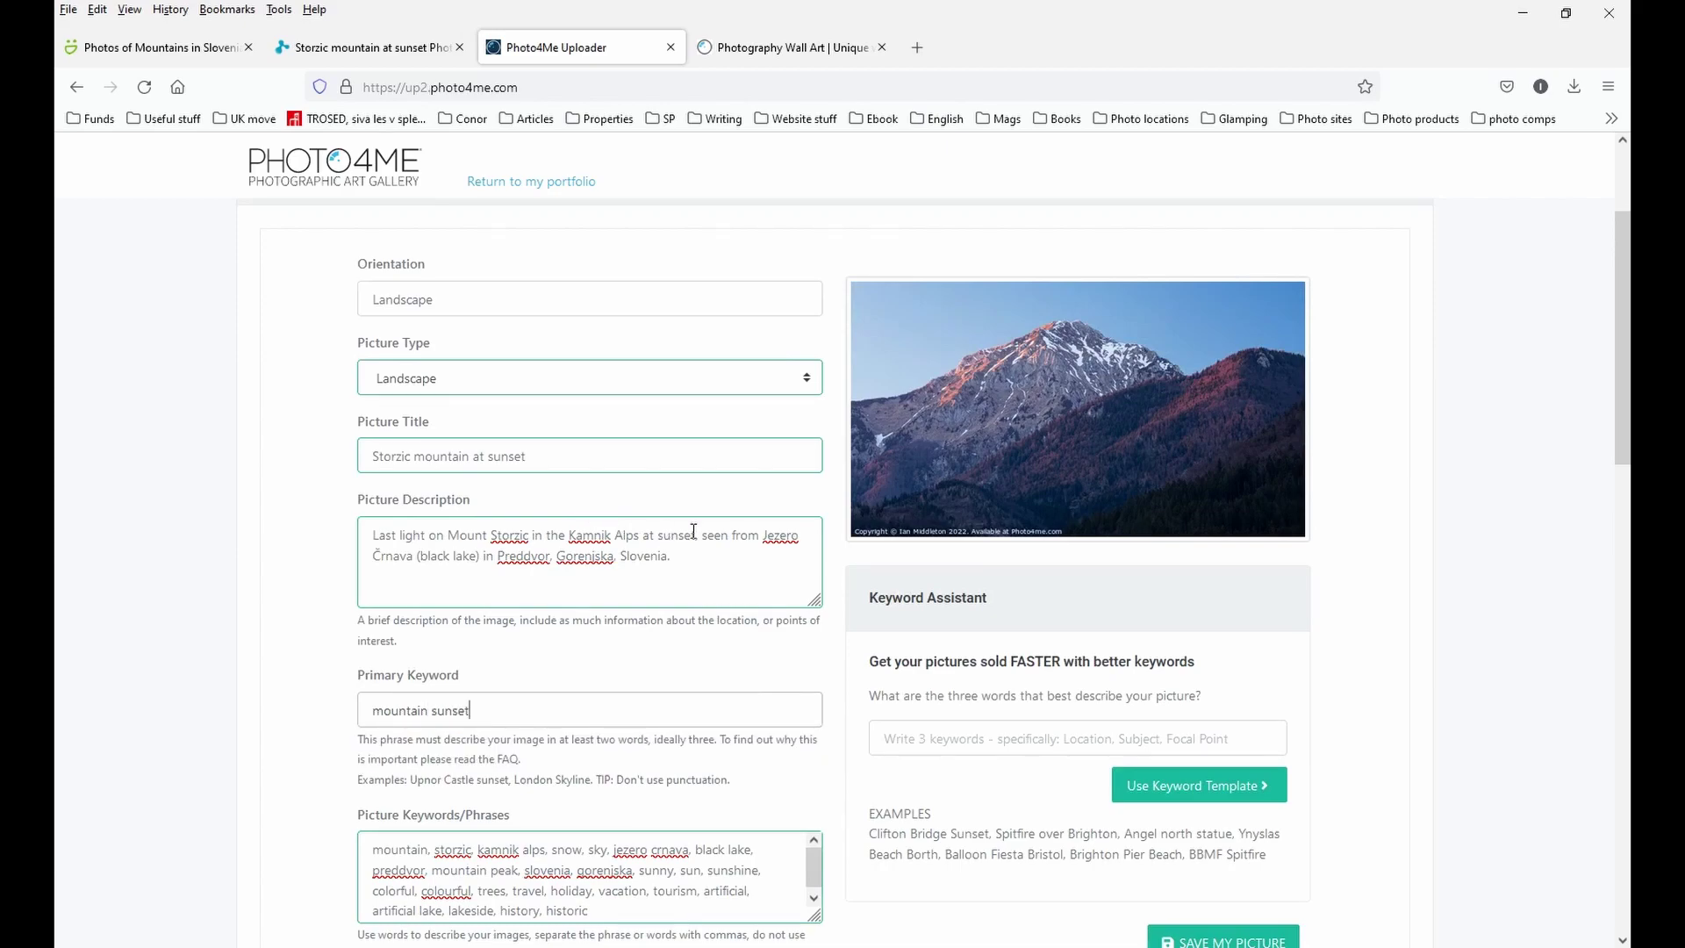
pyautogui.scroll(-2, 693, 531)
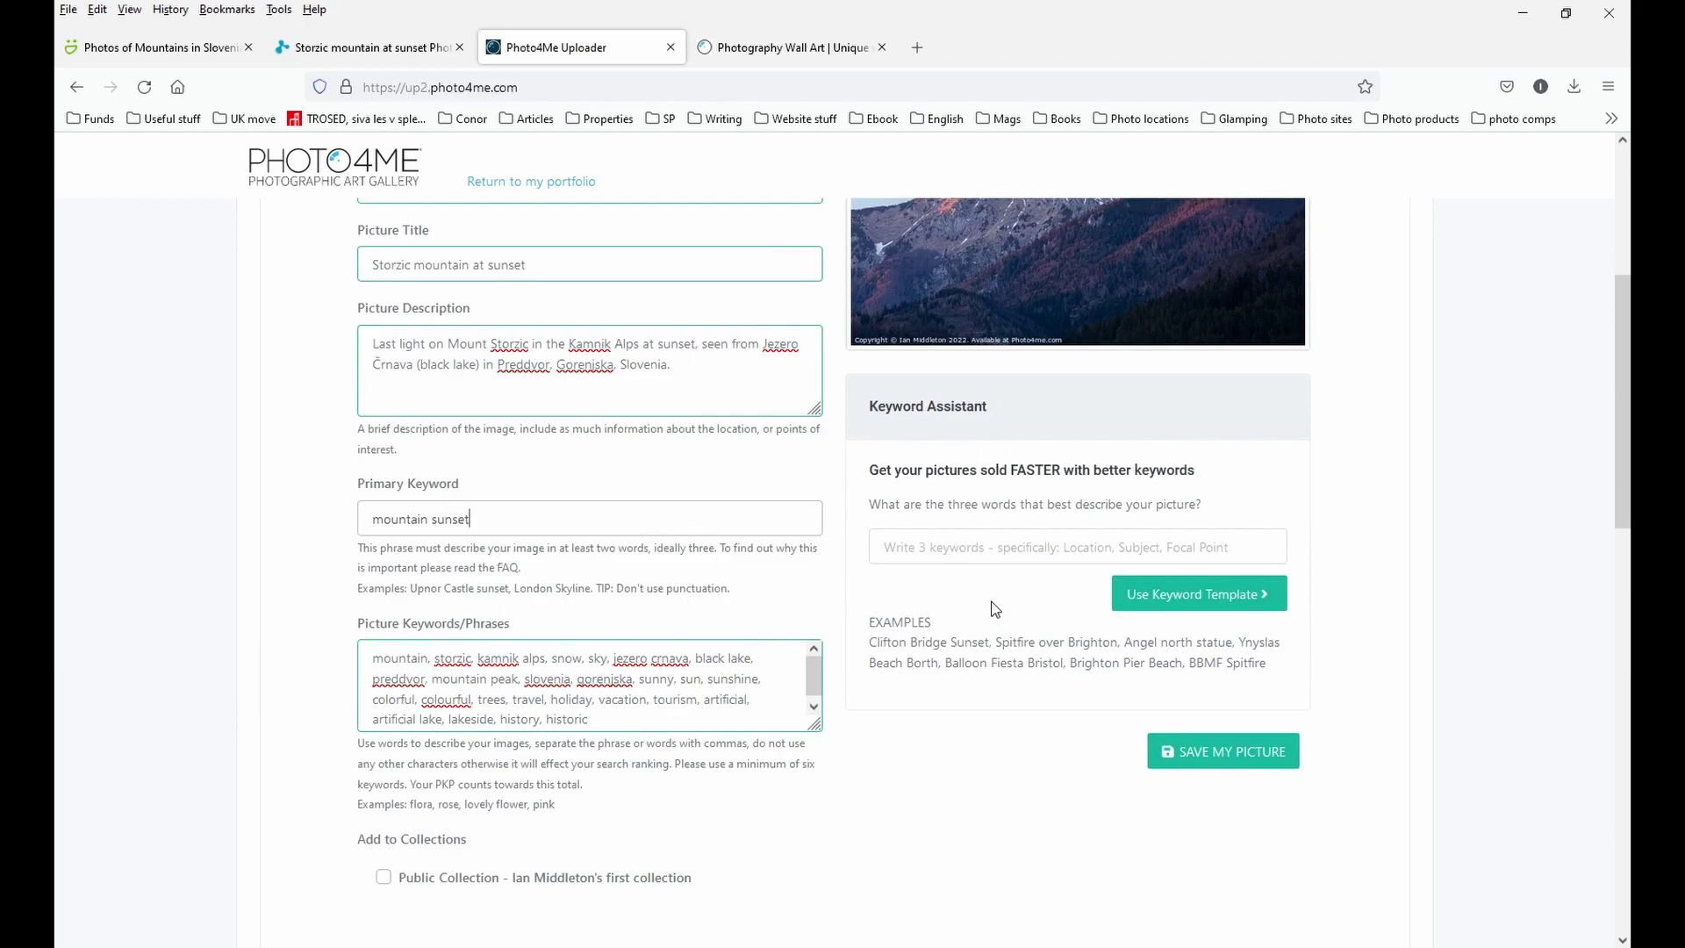
pyautogui.click(933, 542)
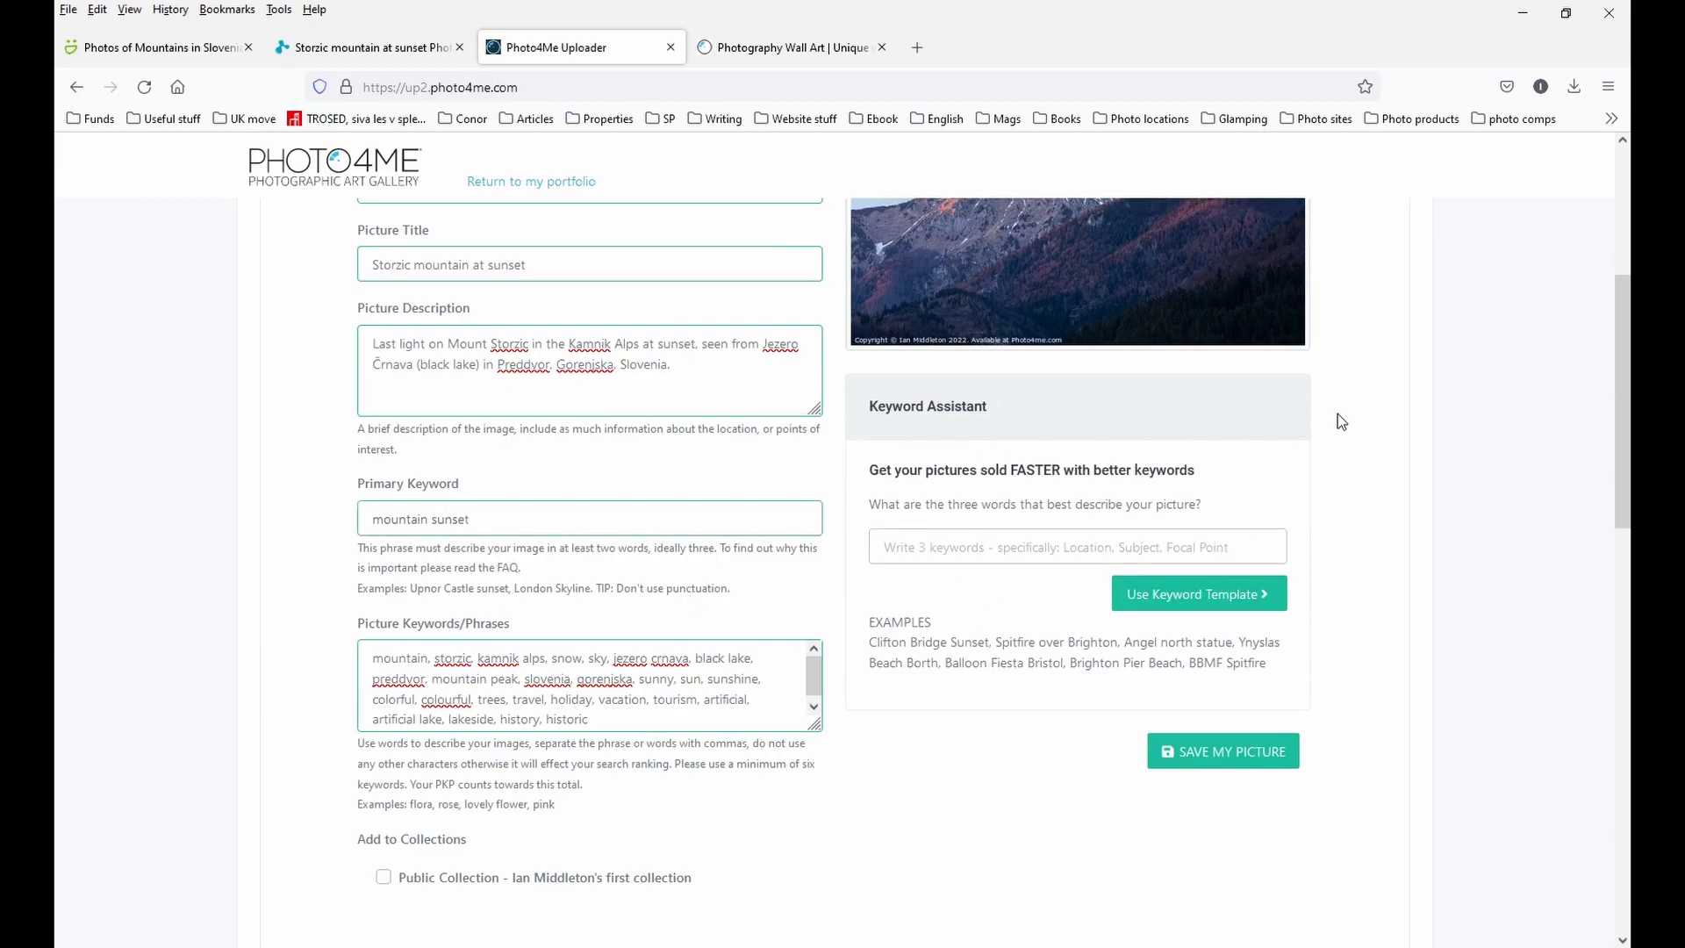
# Step: Enter slovenia, alpine mountain and mountain peak as the Keyword Assistant keywords
pyautogui.scroll(1, 1342, 395)
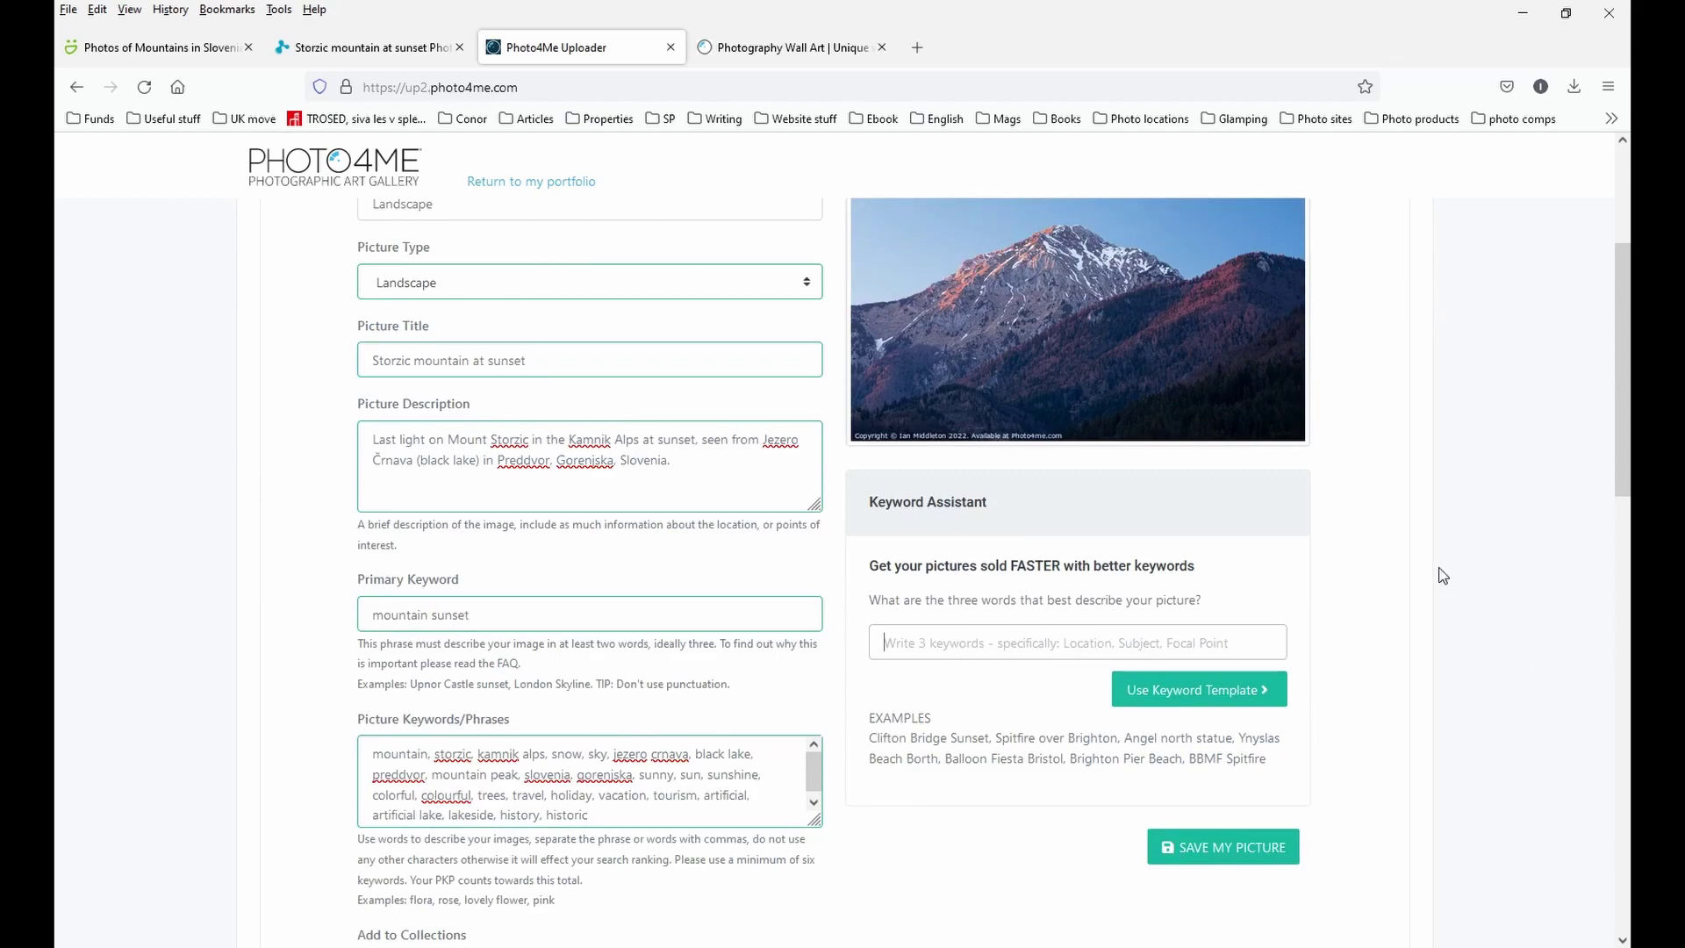
pyautogui.write('slovenia, alp')
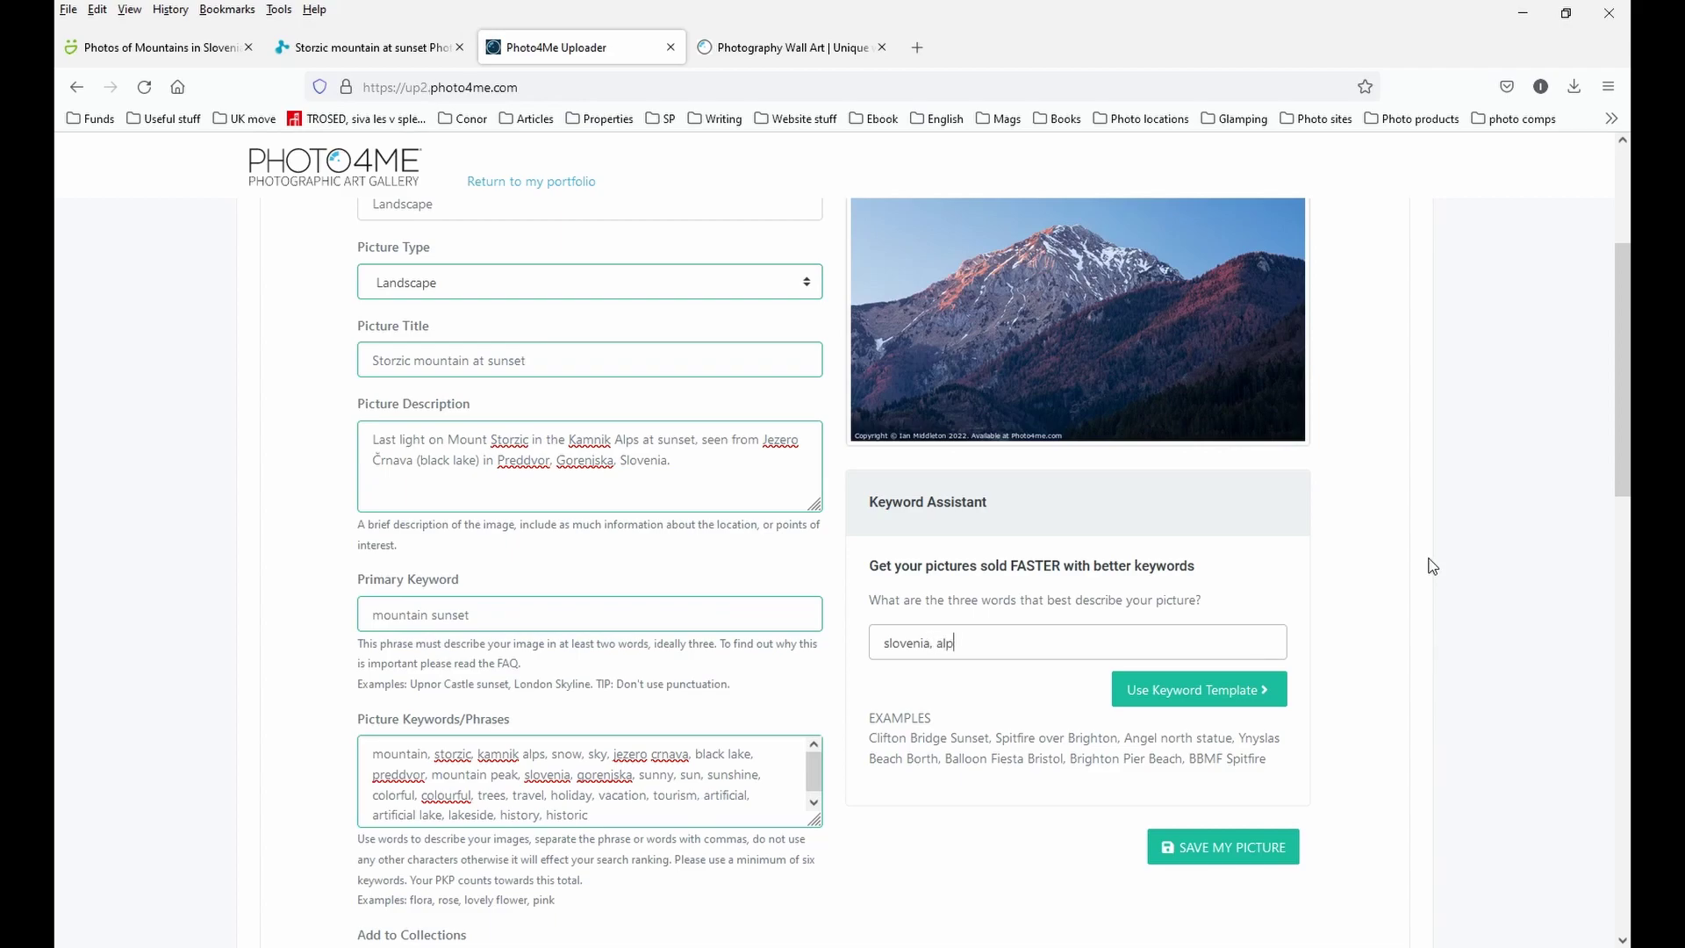
pyautogui.write('ine mou')
pyautogui.write('ntain, mountain peak')
# Step: Save the picture to Photo4Me and confirm its portfolio page shows 11 products
pyautogui.scroll(-2, 1387, 614)
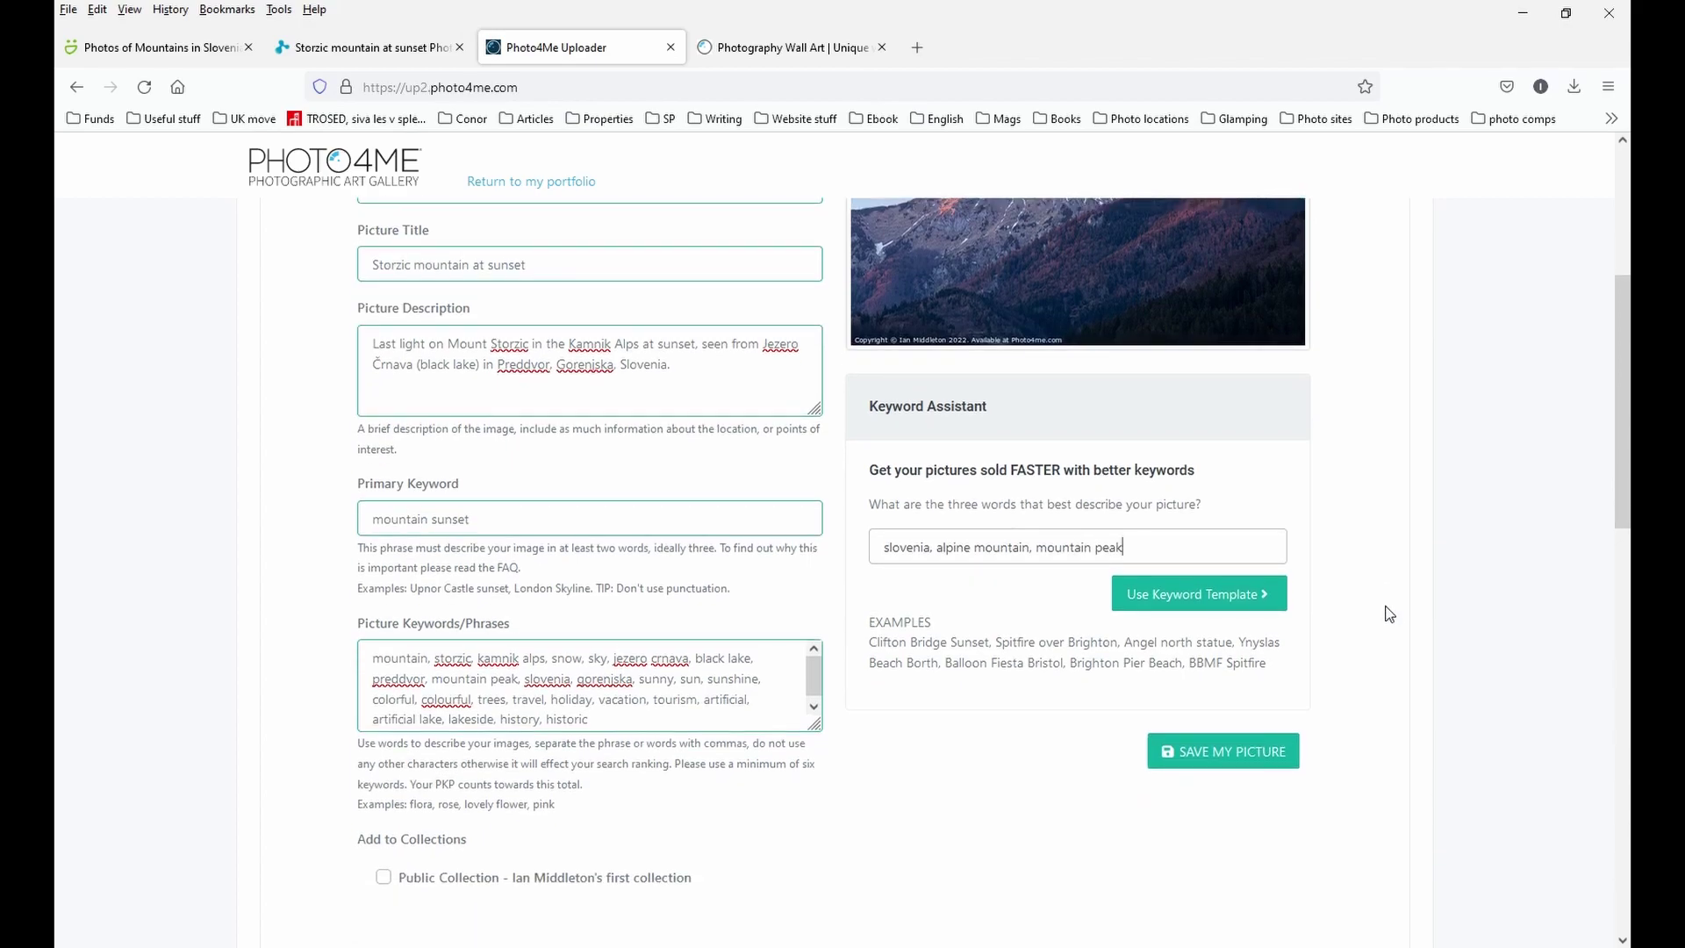
pyautogui.scroll(-3, 1385, 613)
pyautogui.scroll(-1, 464, 524)
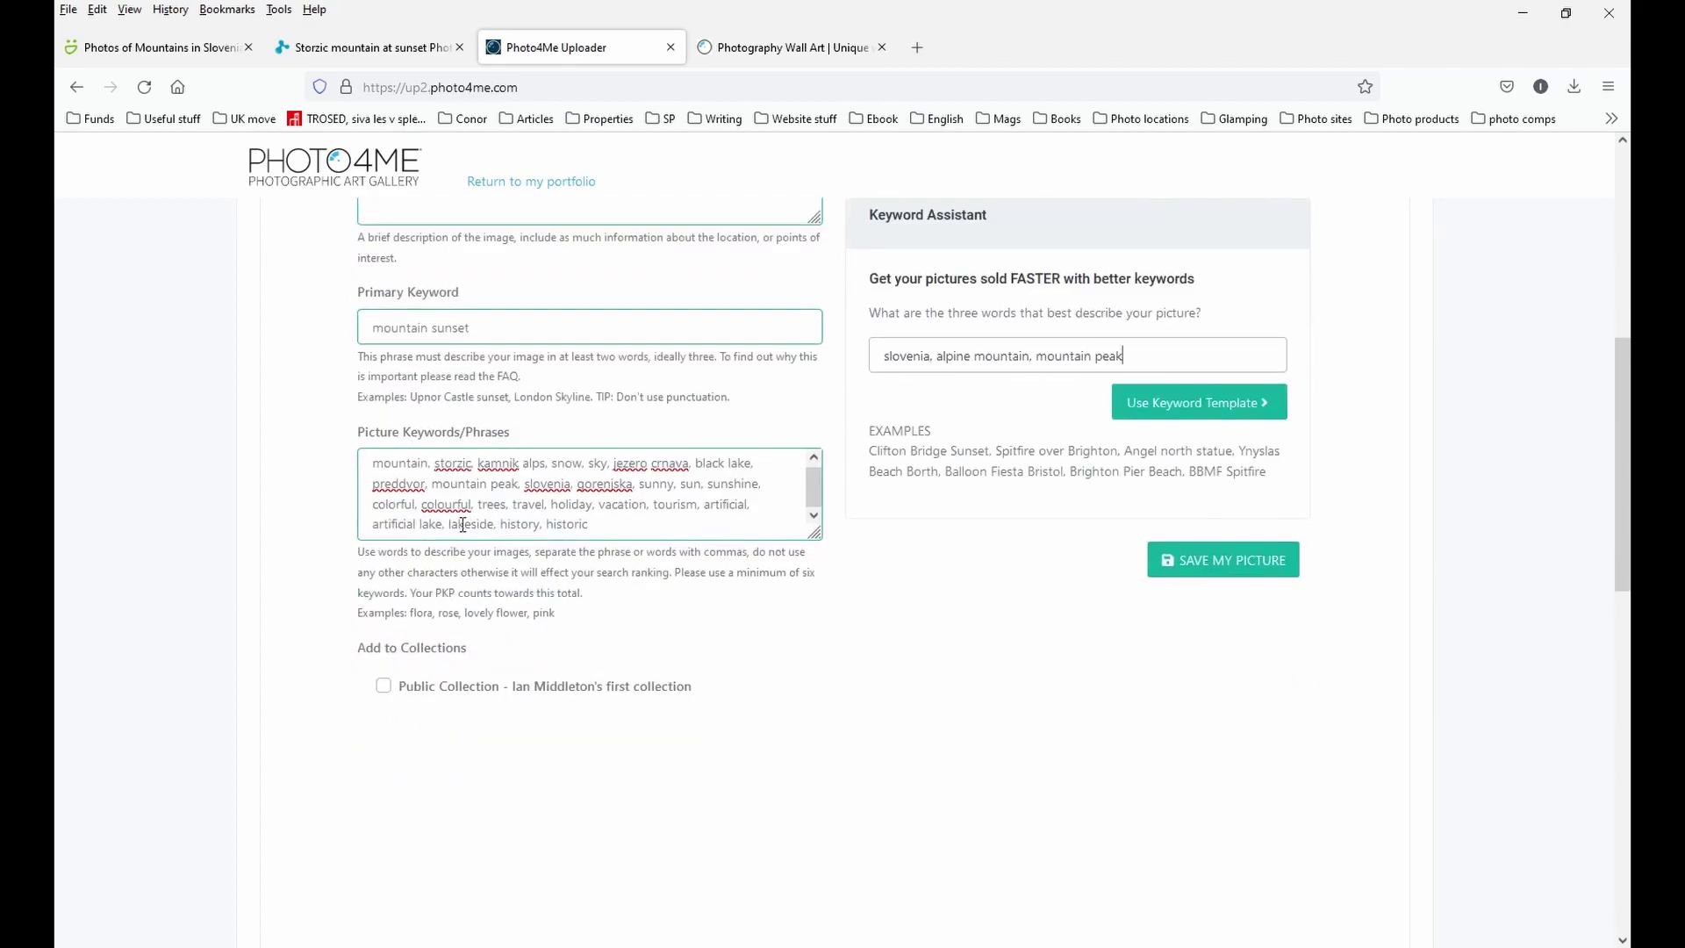
pyautogui.scroll(-4, 1012, 583)
pyautogui.scroll(-2, 992, 579)
pyautogui.scroll(10, 973, 572)
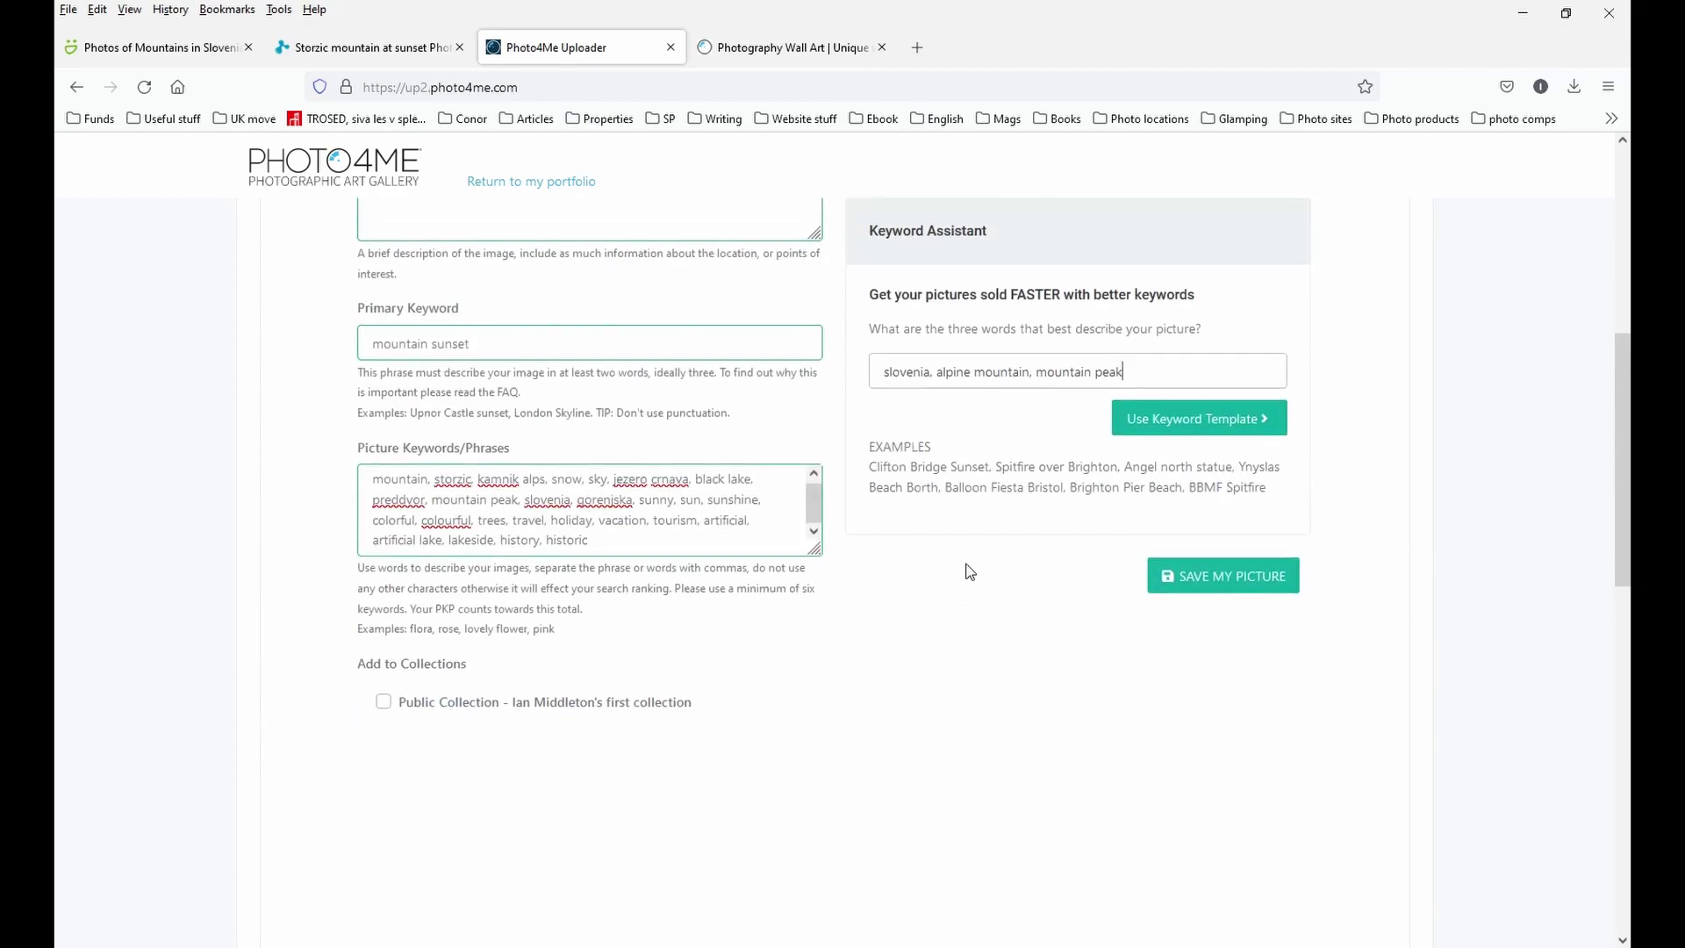
pyautogui.scroll(-1, 1054, 658)
pyautogui.click(1247, 753)
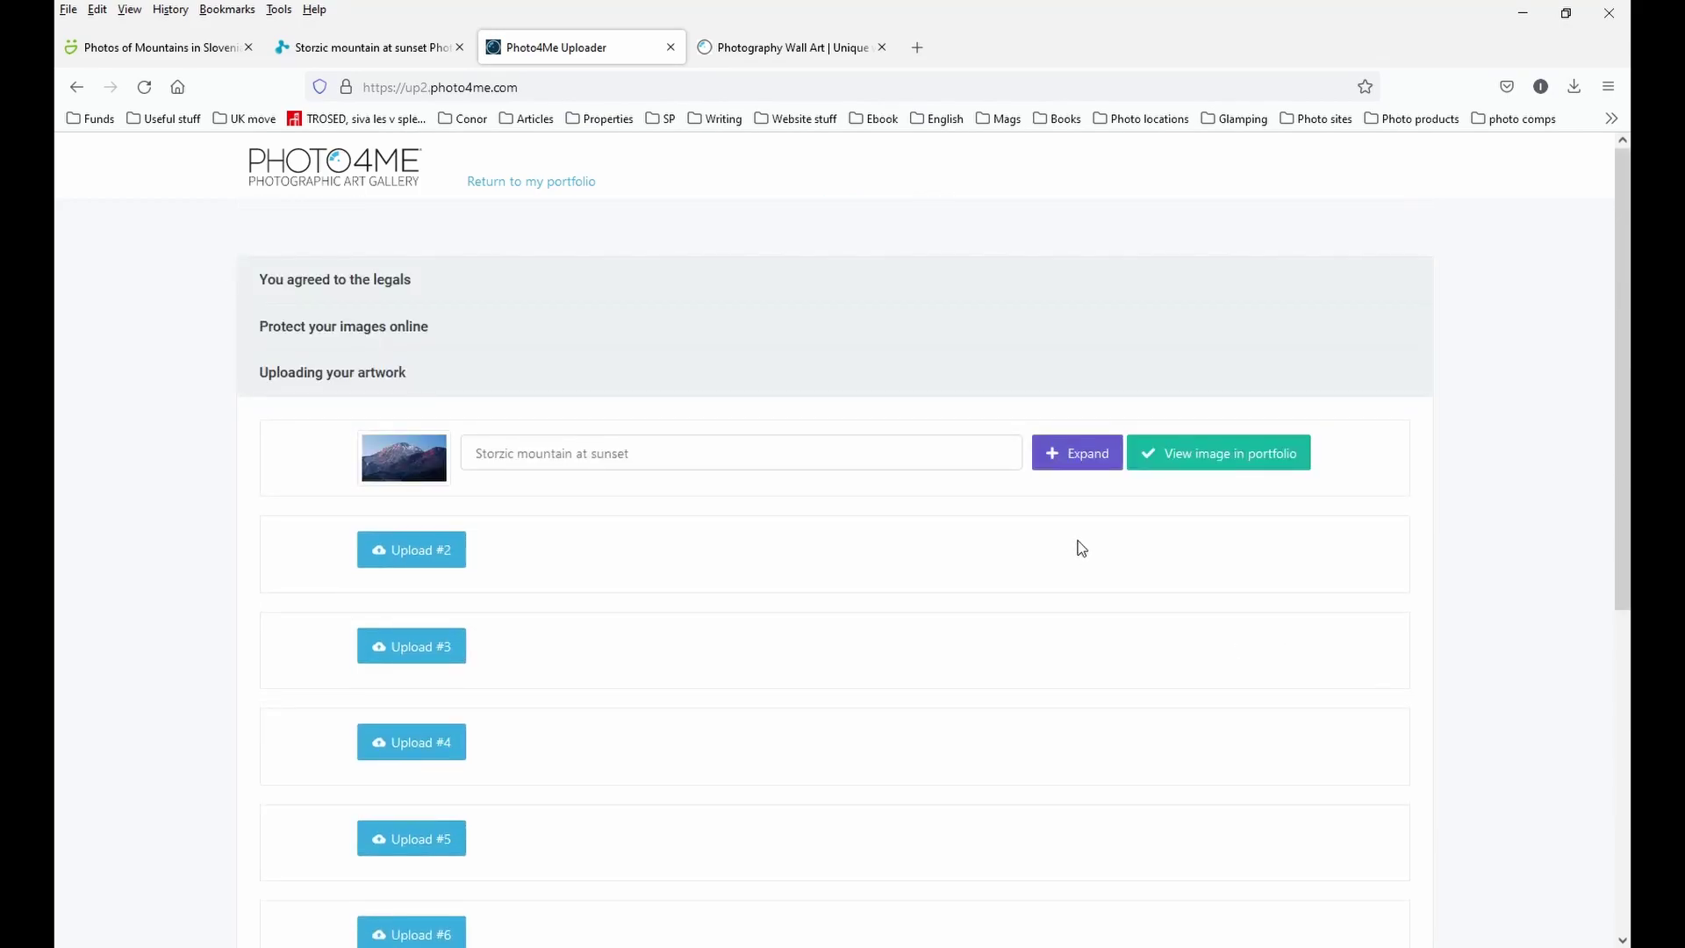
pyautogui.click(1233, 453)
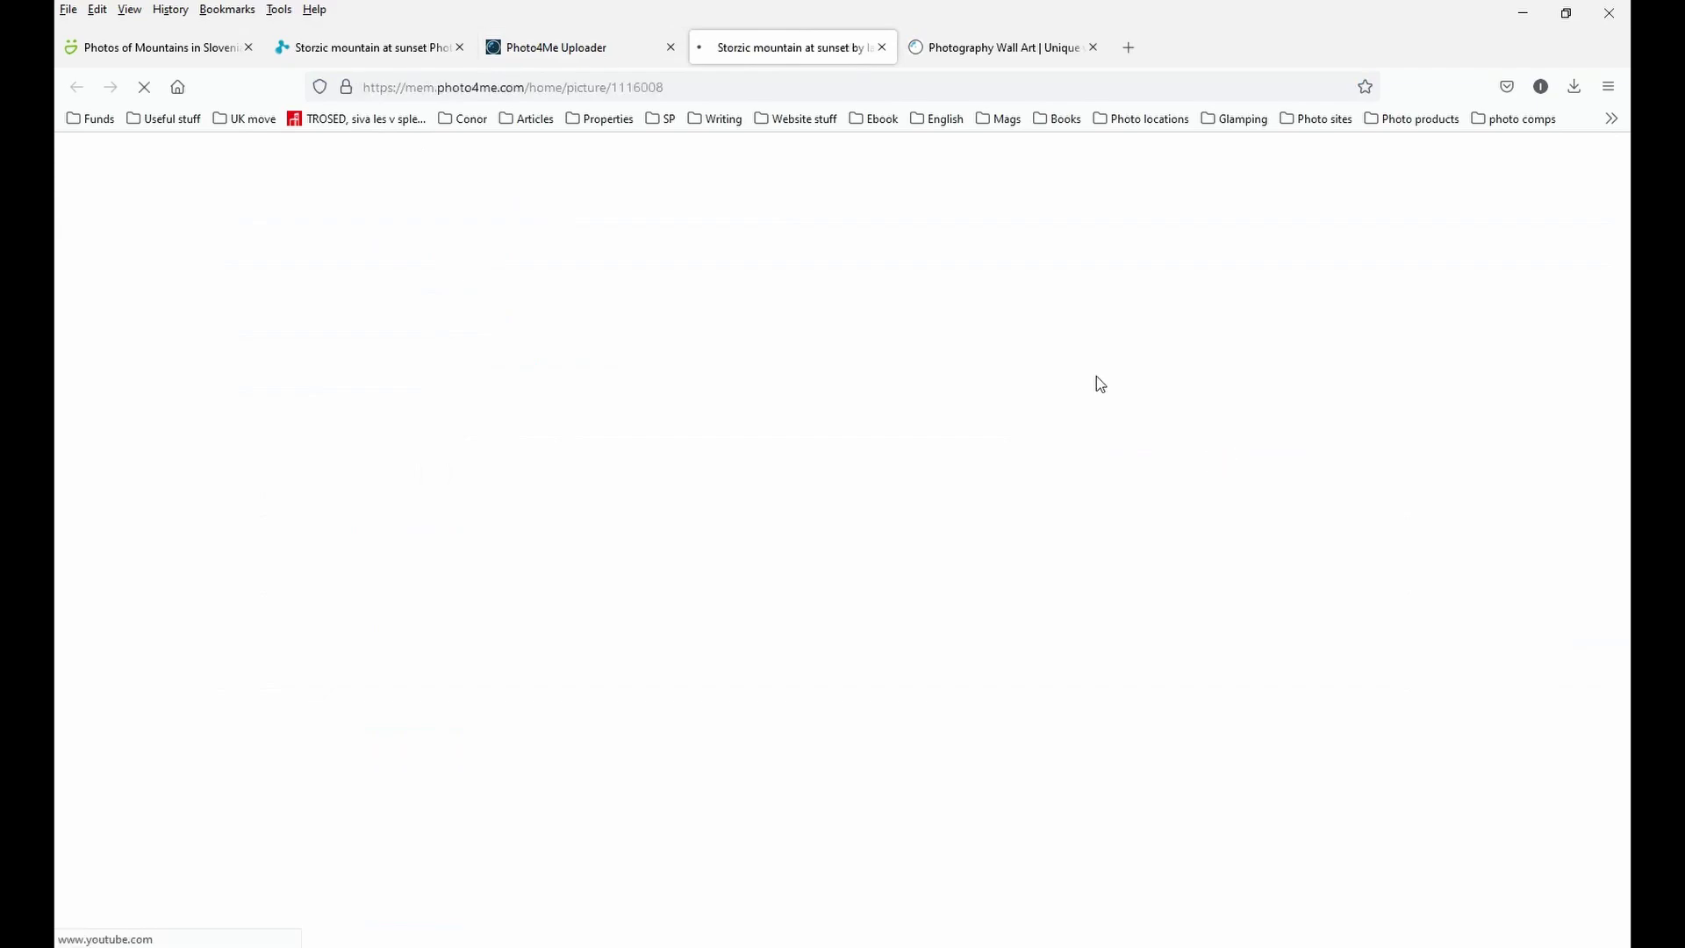
pyautogui.scroll(-4, 1365, 534)
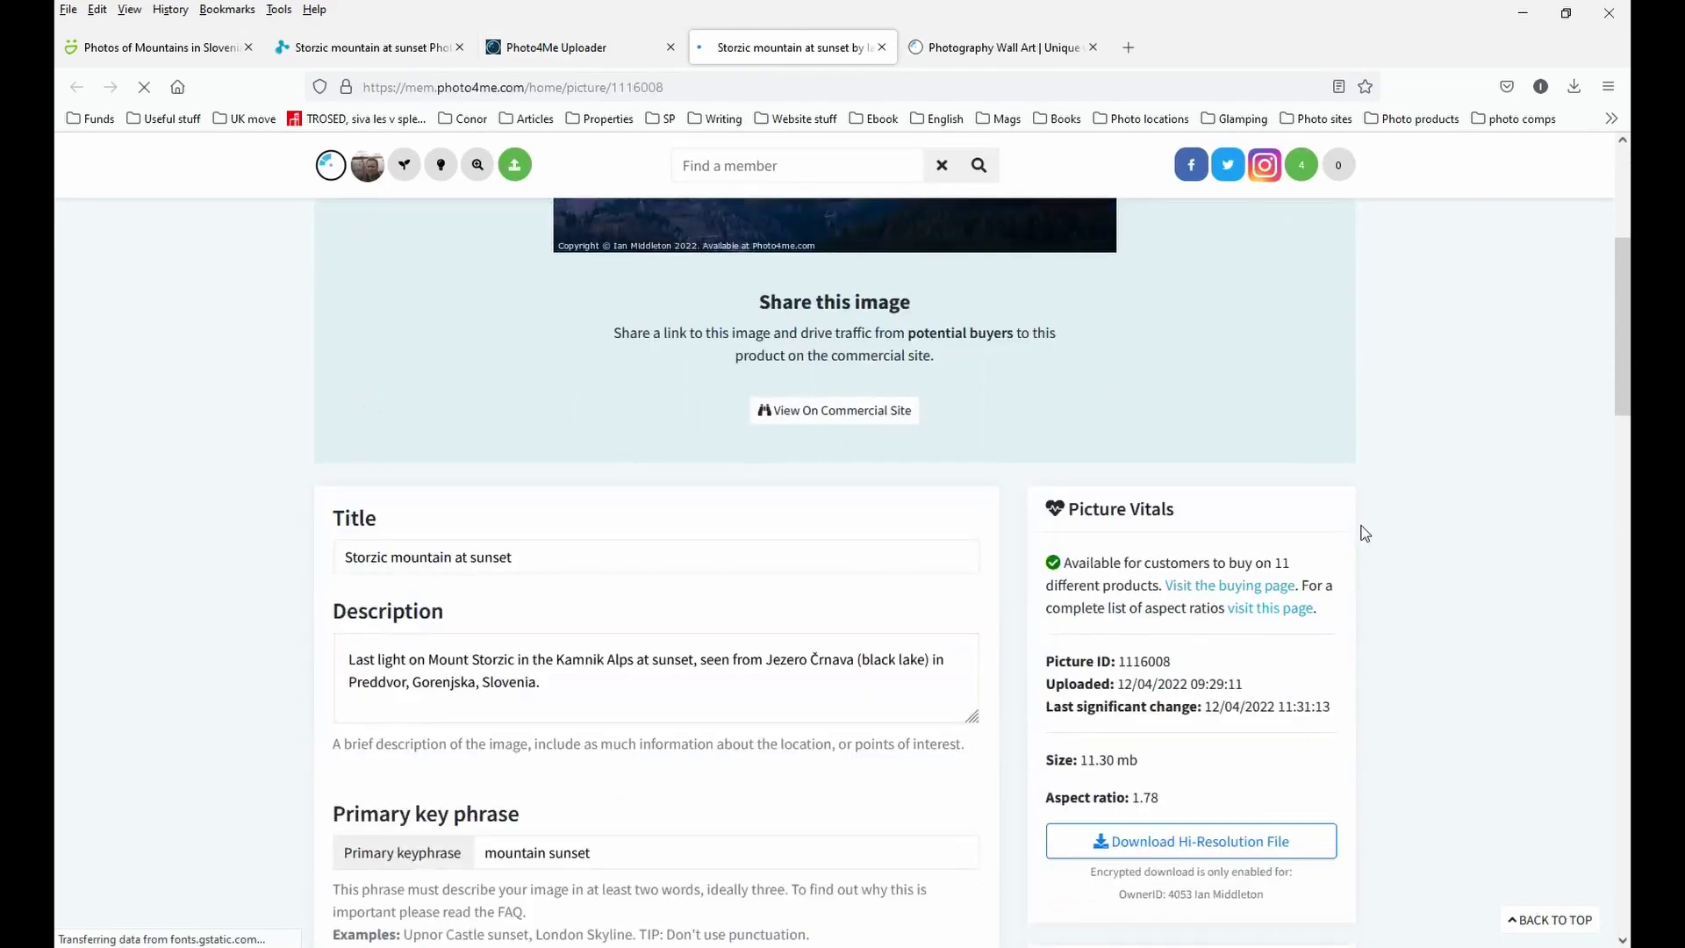
pyautogui.scroll(-10, 1365, 533)
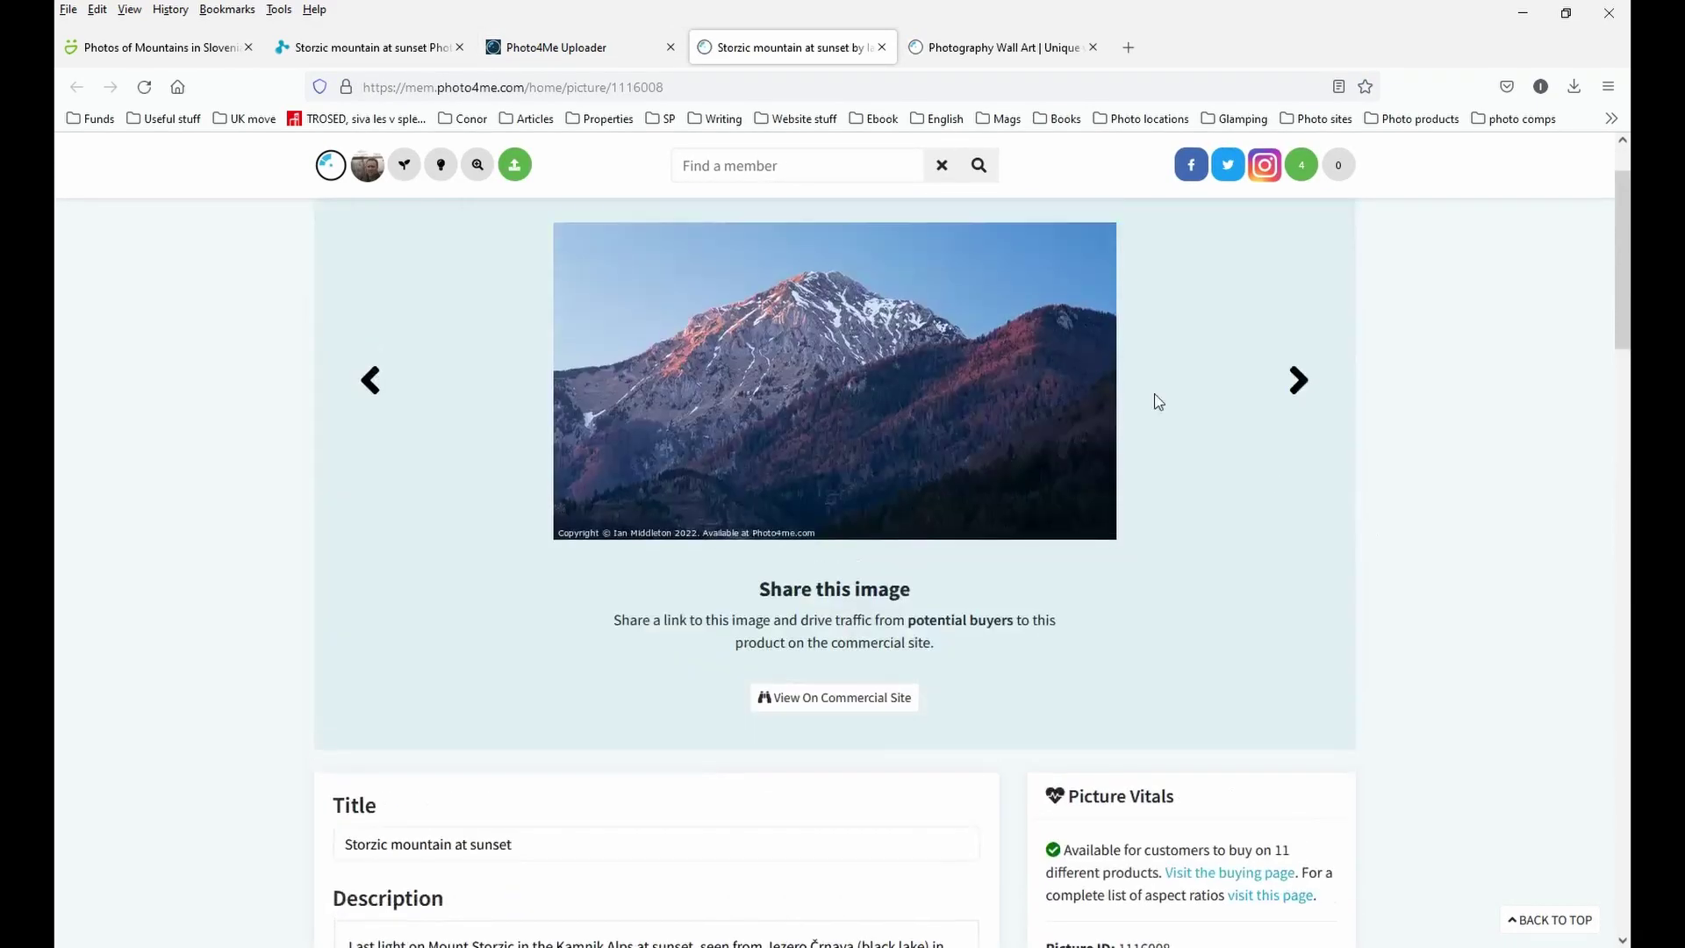
# Step: Review the published 'Storzic mountain at sunset' Fine Art America page, then reopen SmugMug's 'Photos of Mountains in Slovenia' gallery
pyautogui.click(560, 55)
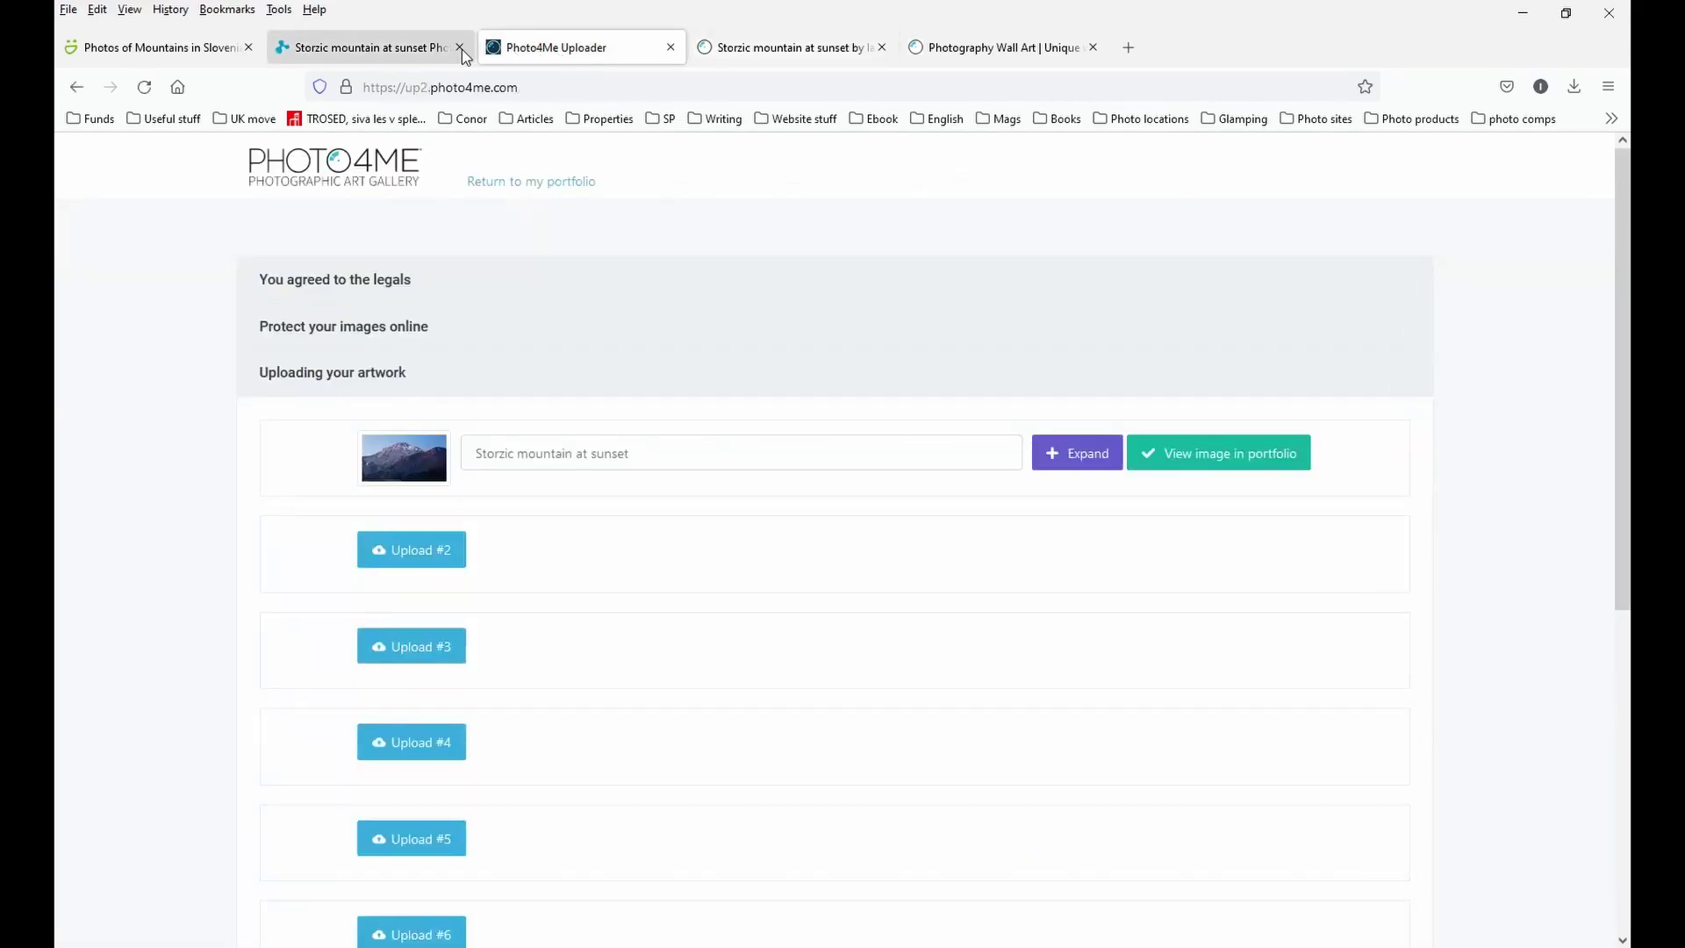
pyautogui.click(403, 53)
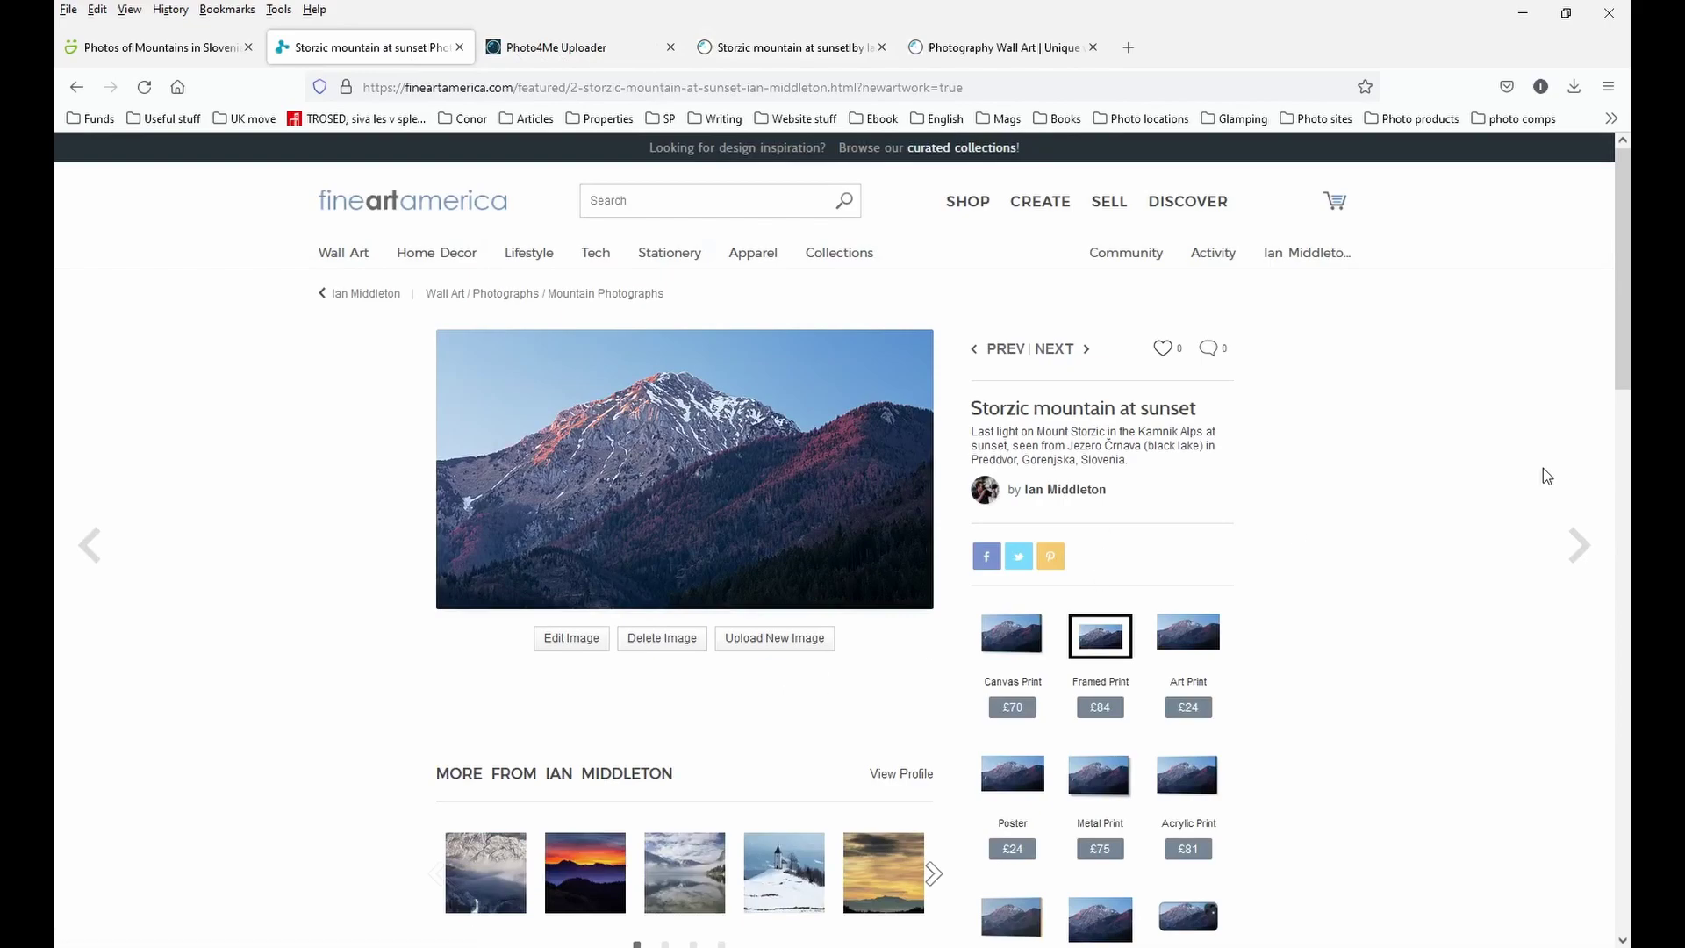
pyautogui.click(123, 48)
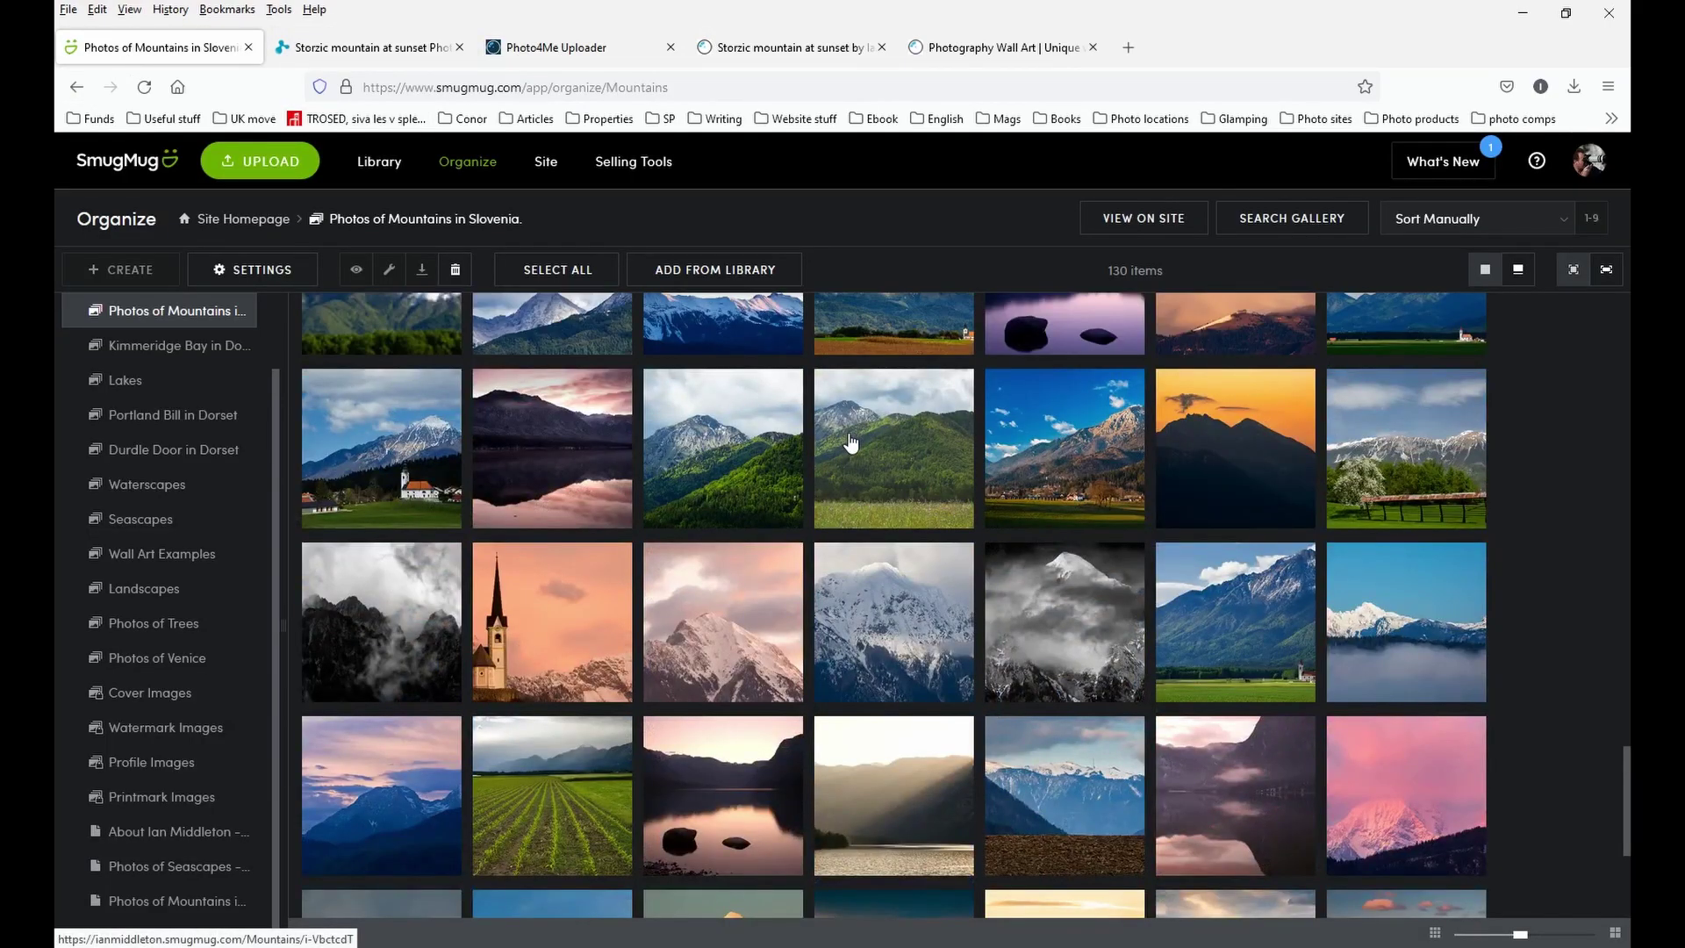